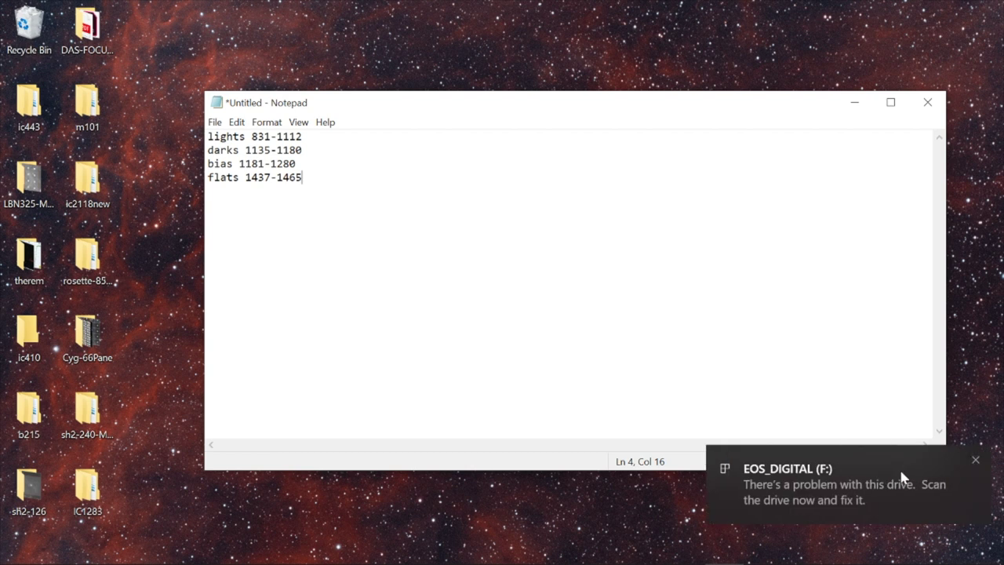
- Dismiss the drive warning and place the EOS_DIGITAL (F:) window beside the frame-range notes
click(974, 460)
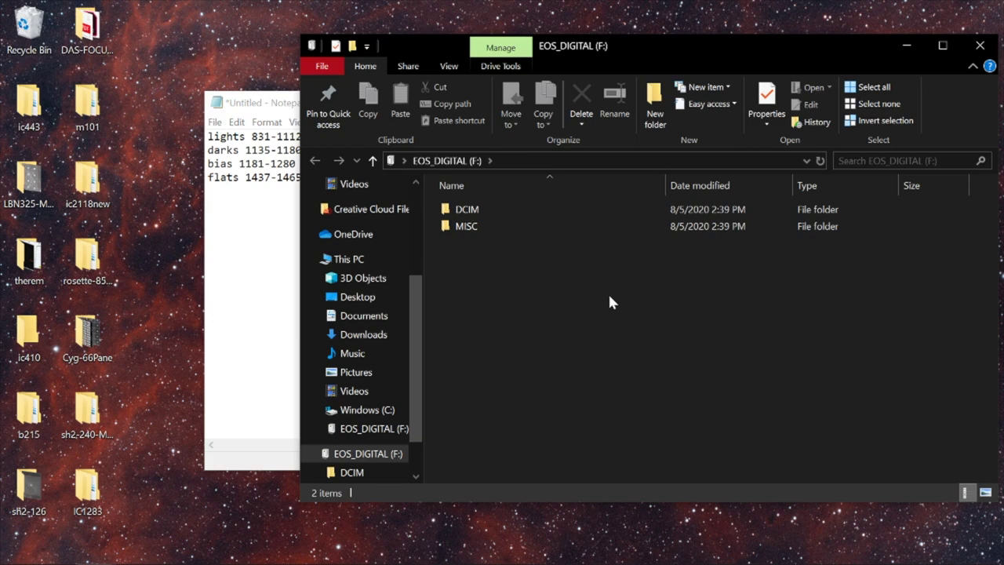
mouse_move(511, 209)
drag(618, 47, 739, 44)
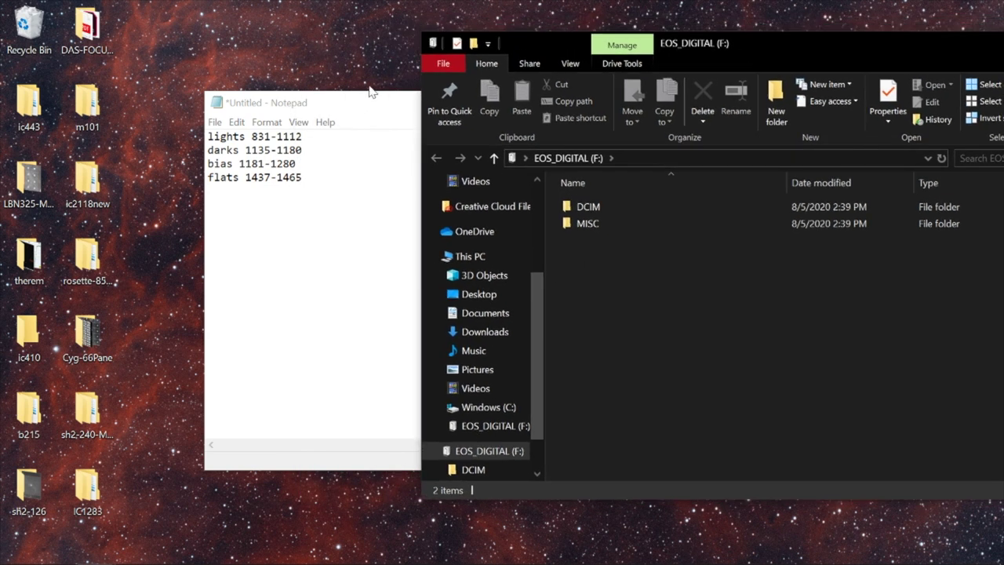
drag(368, 105, 508, 260)
click(769, 49)
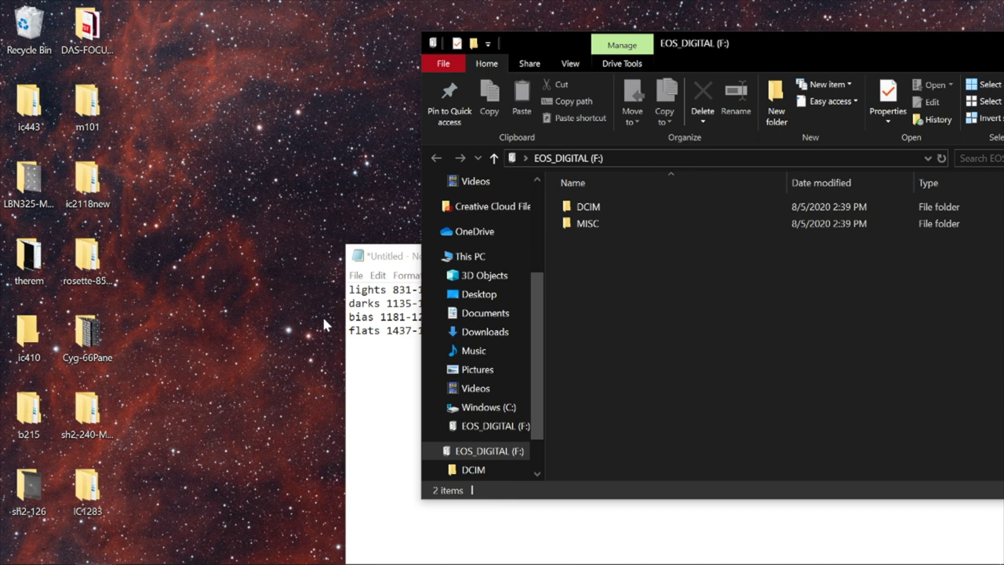
- Create a desktop folder named 'lagoon' and open it
right_click(187, 197)
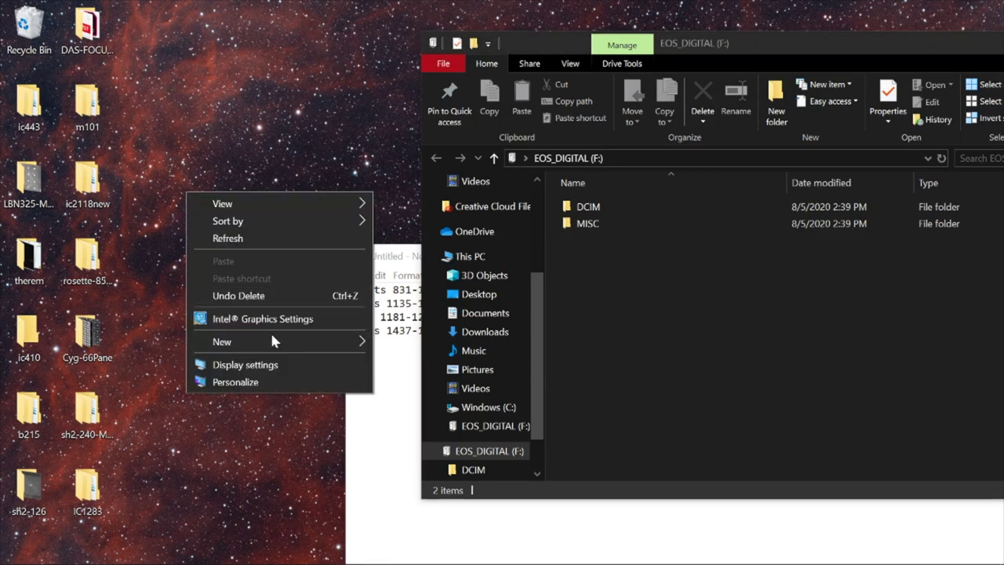
mouse_move(273, 338)
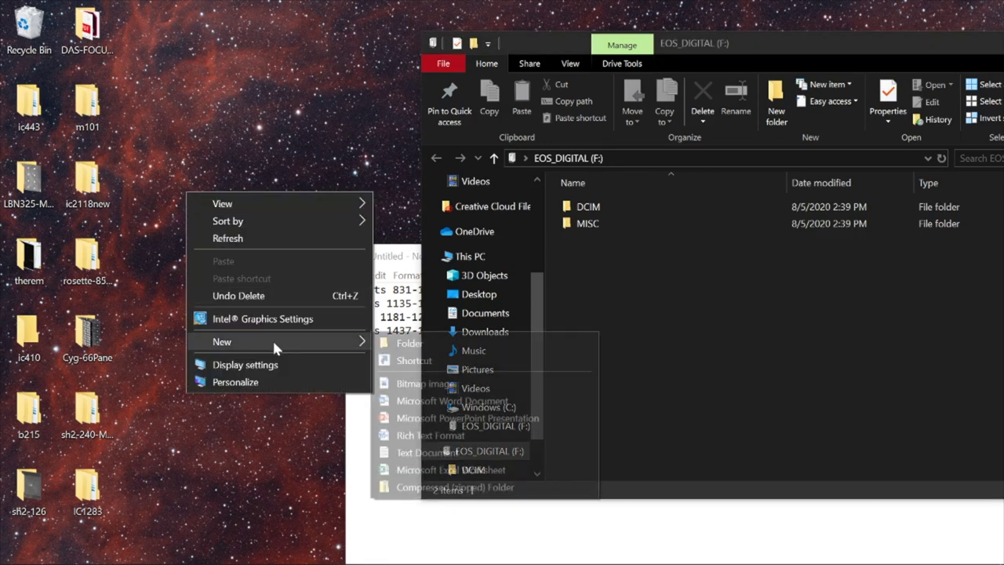
click(407, 343)
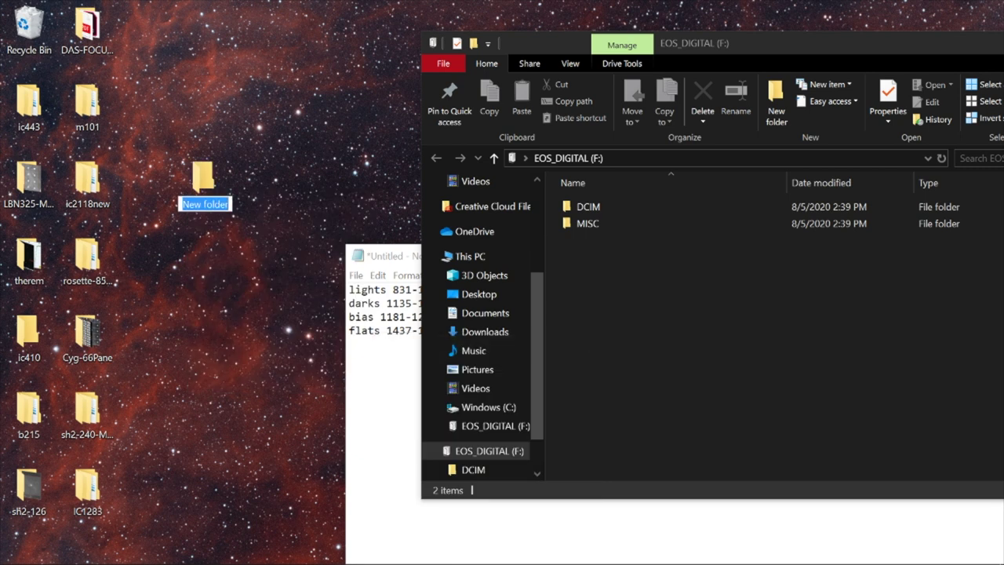
text(lagoon)
key(Return)
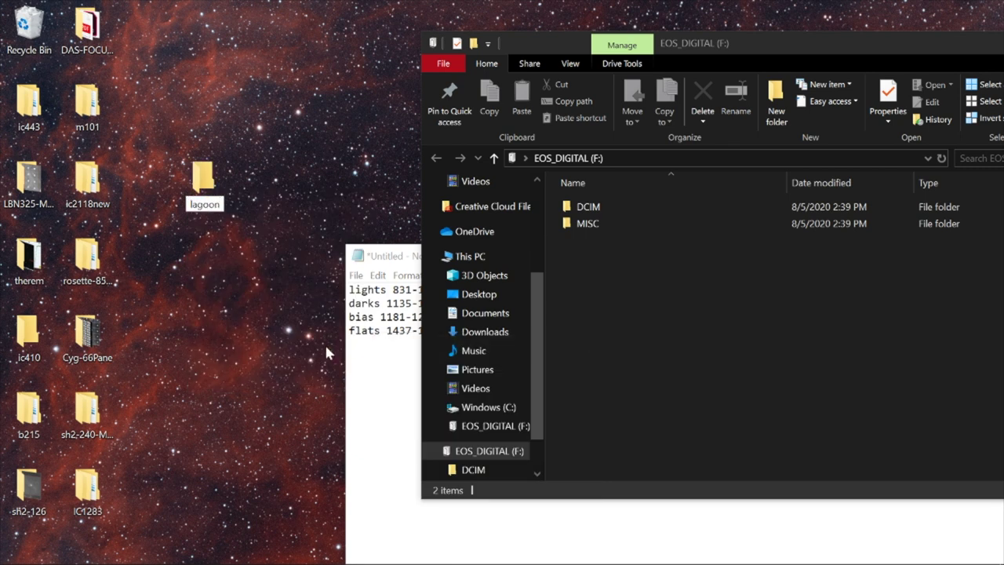
double_click(203, 180)
- Add subfolders 'lights' and 'darks' inside lagoon
right_click(272, 222)
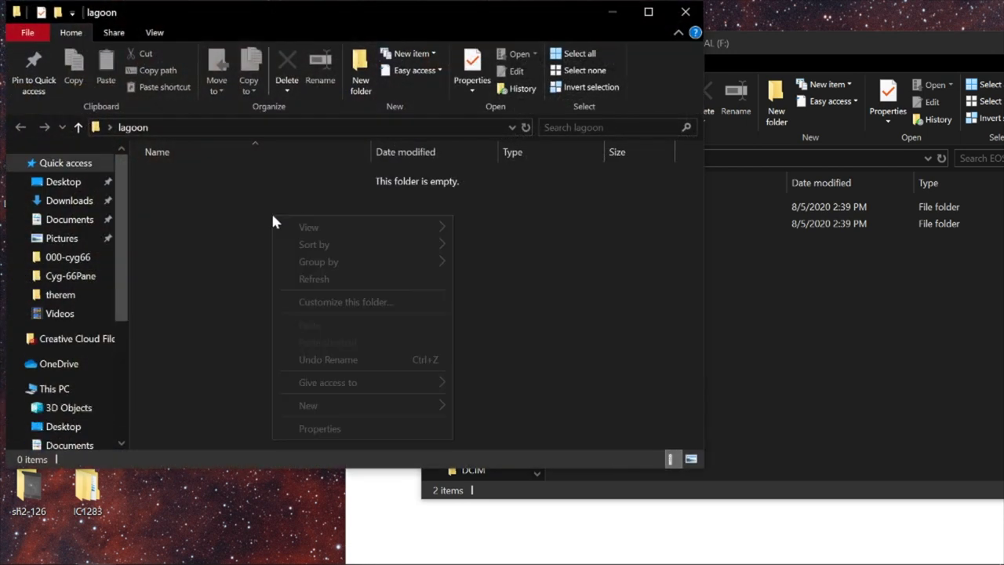
mouse_move(365, 405)
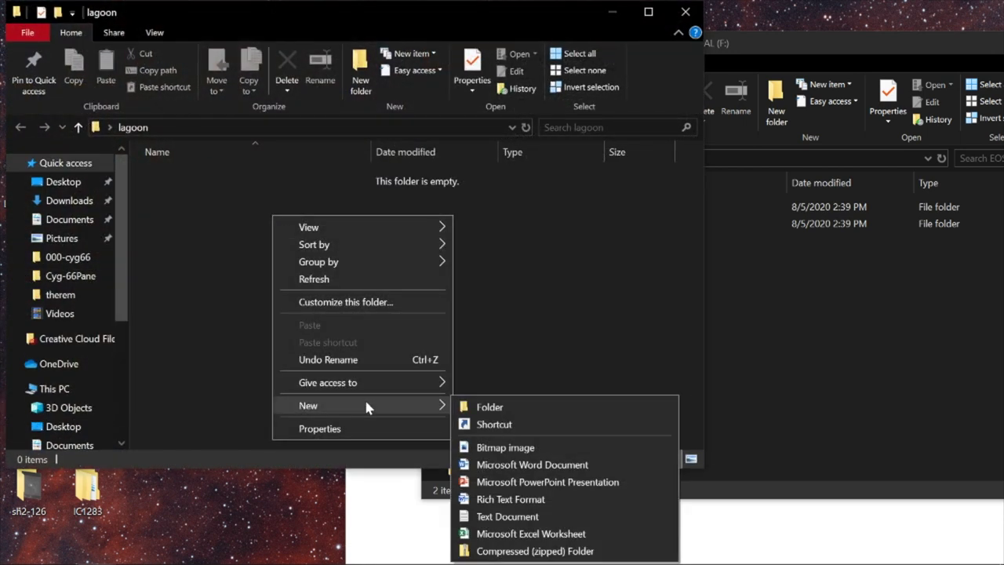
click(471, 407)
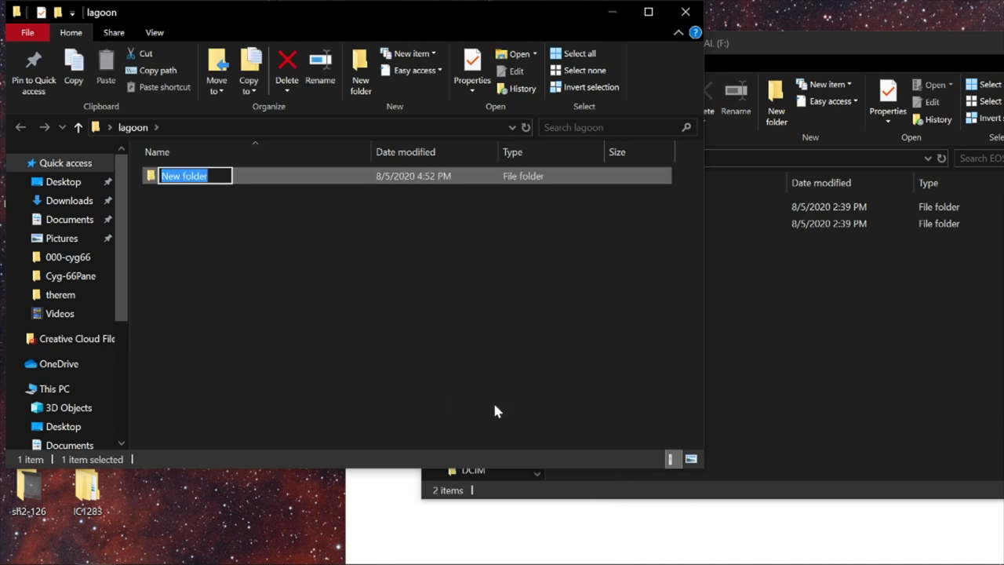
text(lights)
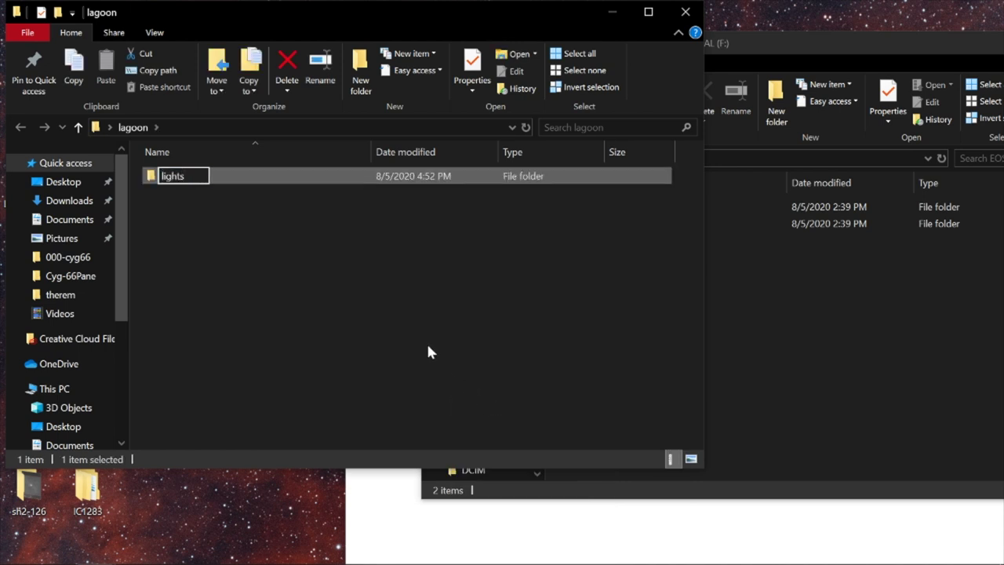
click(271, 306)
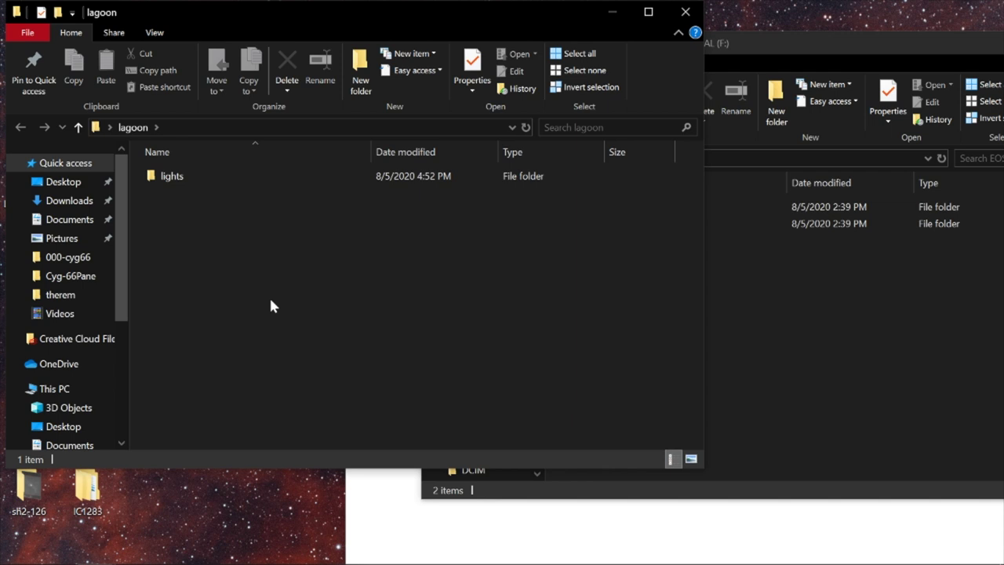
right_click(271, 306)
mouse_move(387, 486)
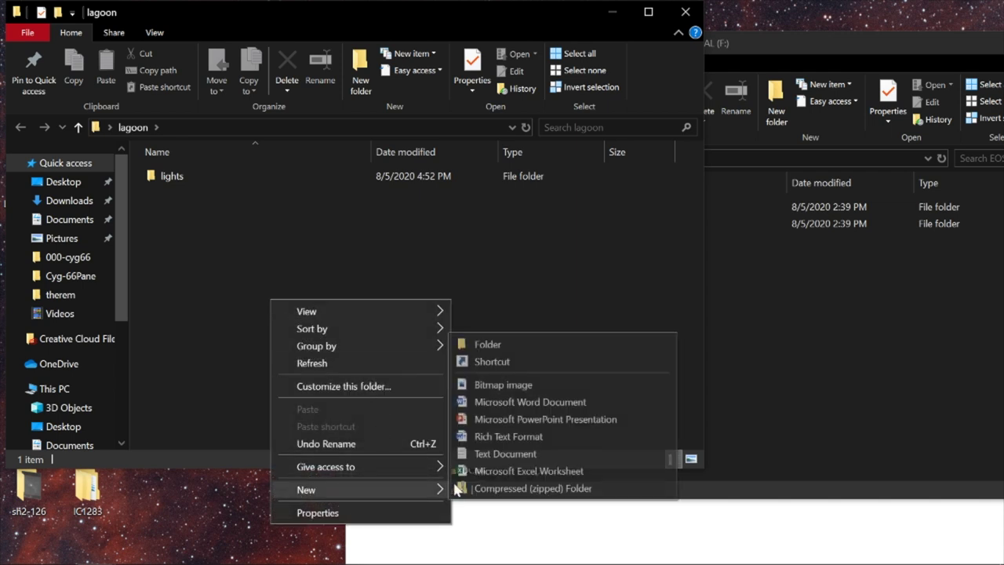
click(532, 342)
text(darks)
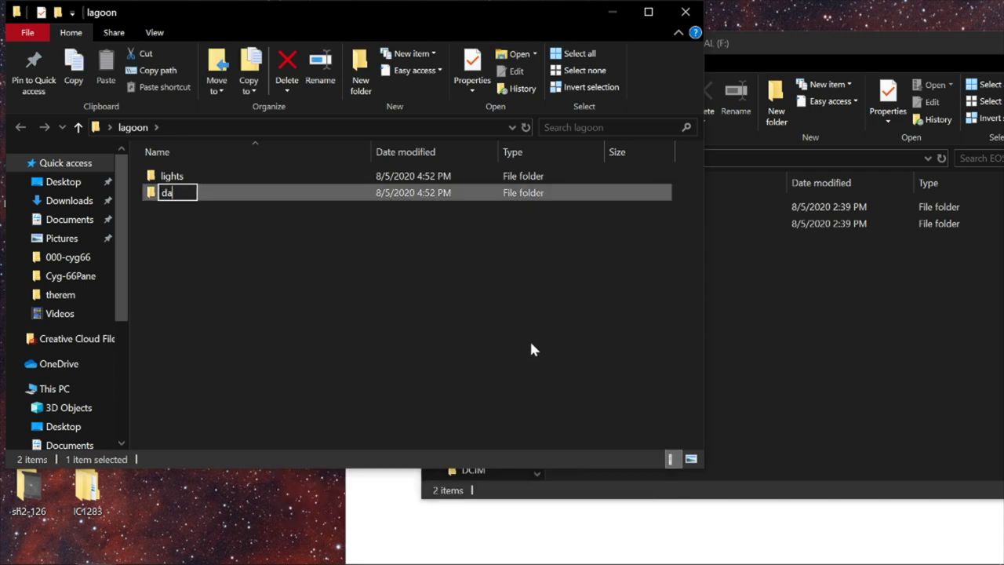
click(507, 340)
- Add subfolders 'bias' and 'flats' inside lagoon
right_click(507, 342)
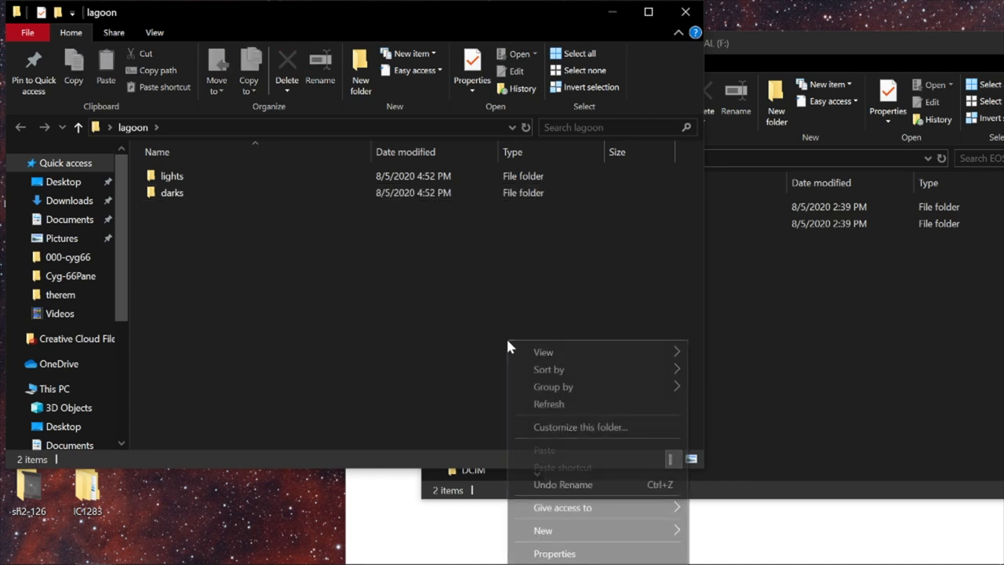
mouse_move(589, 531)
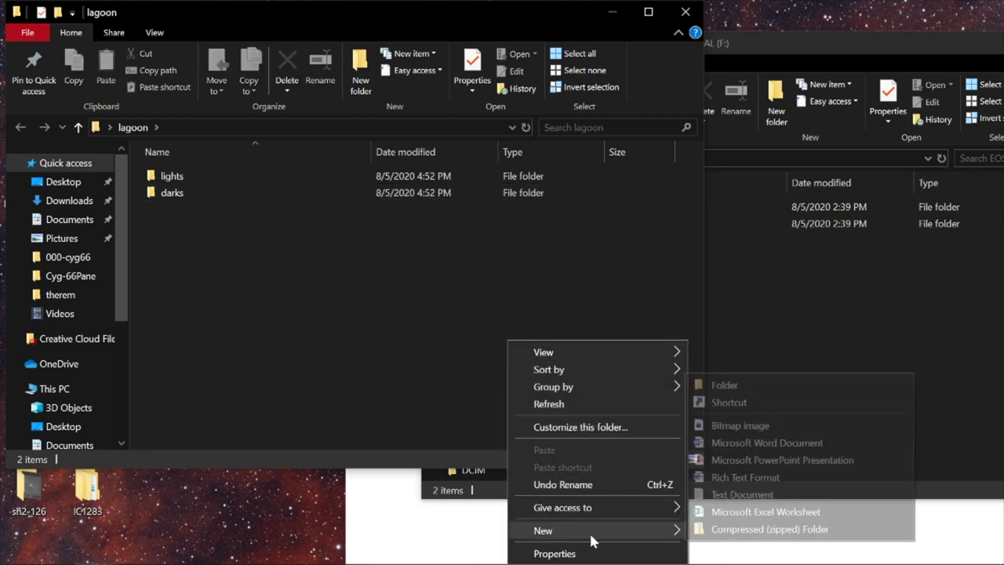
click(764, 388)
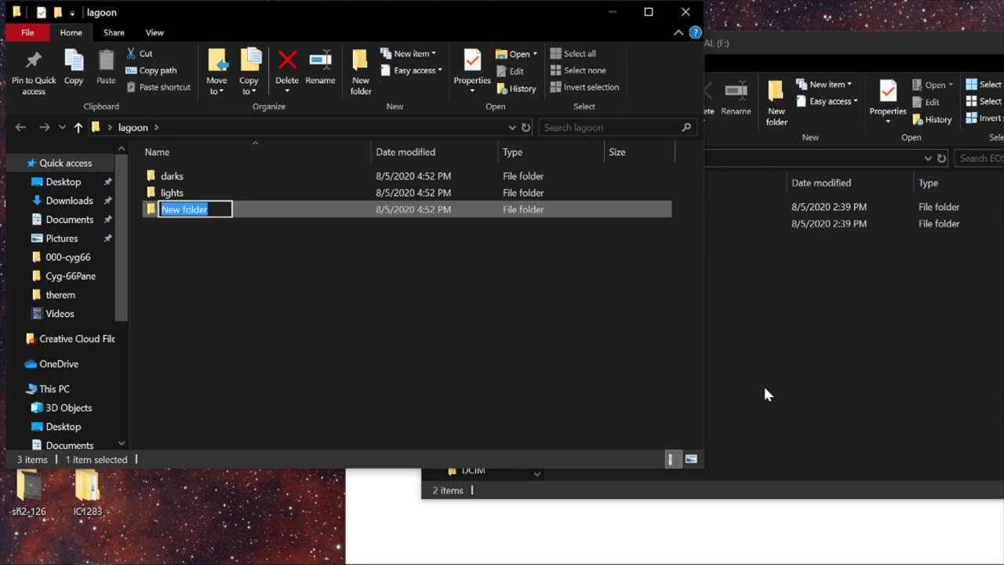
text(bias)
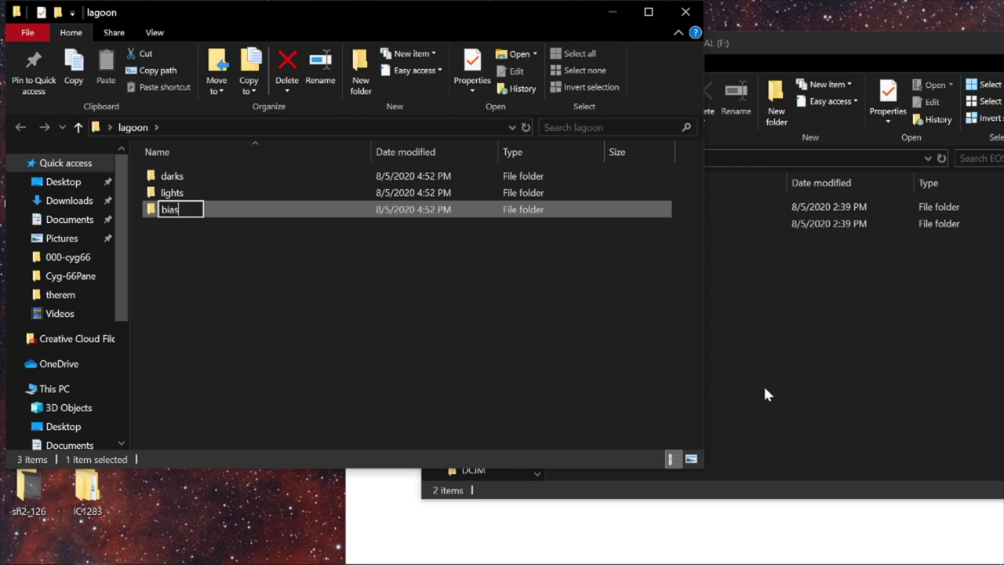
click(303, 262)
right_click(302, 262)
mouse_move(427, 450)
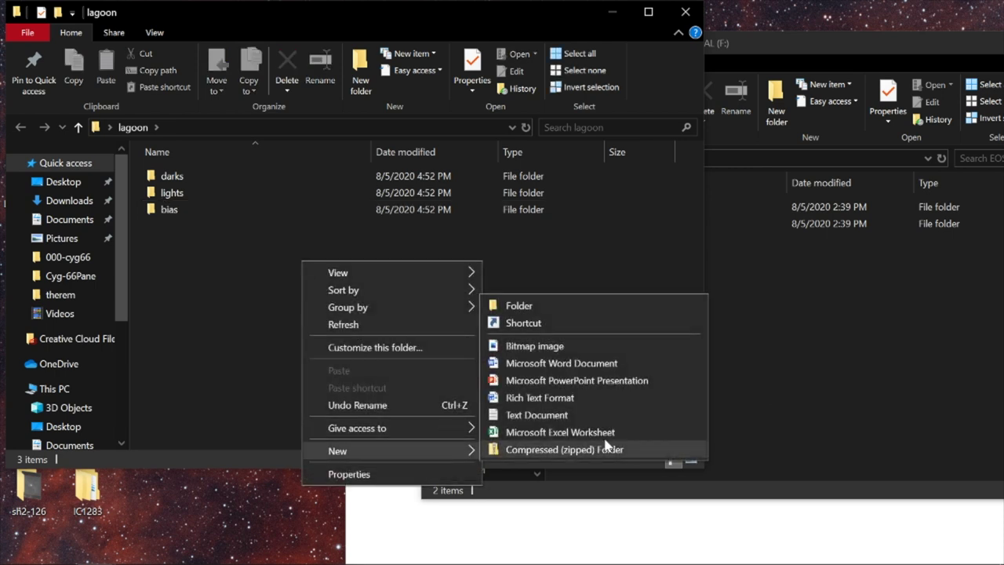
click(620, 307)
text(f)
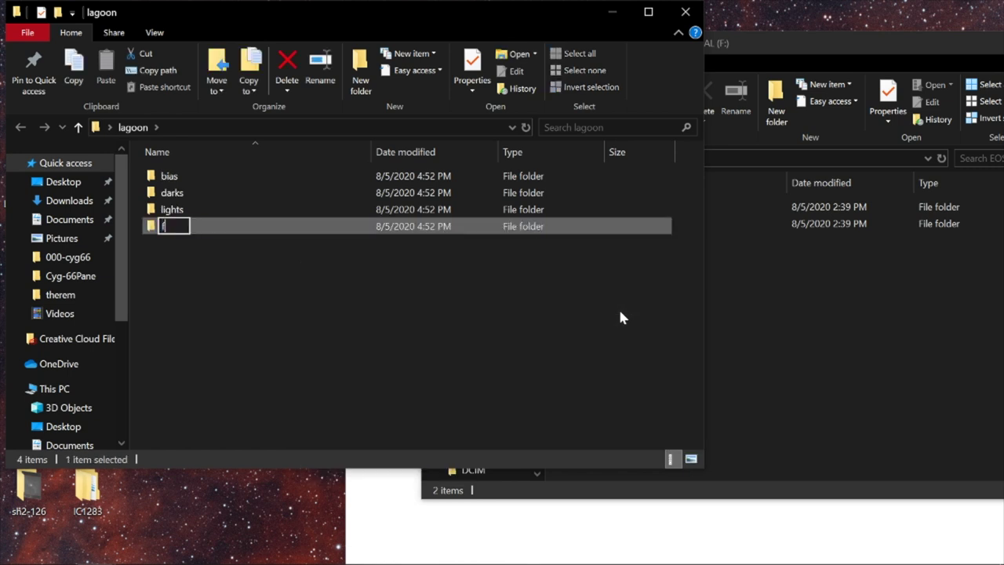
text(lats)
click(489, 315)
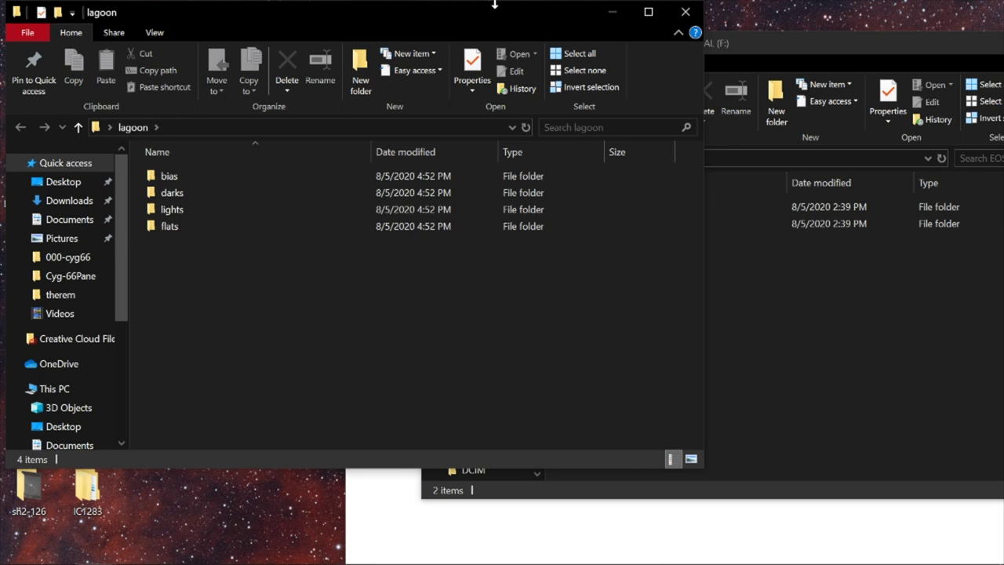
- Narrow the lagoon window and open DCIM\100CANON on the camera card
drag(703, 179, 519, 188)
click(712, 314)
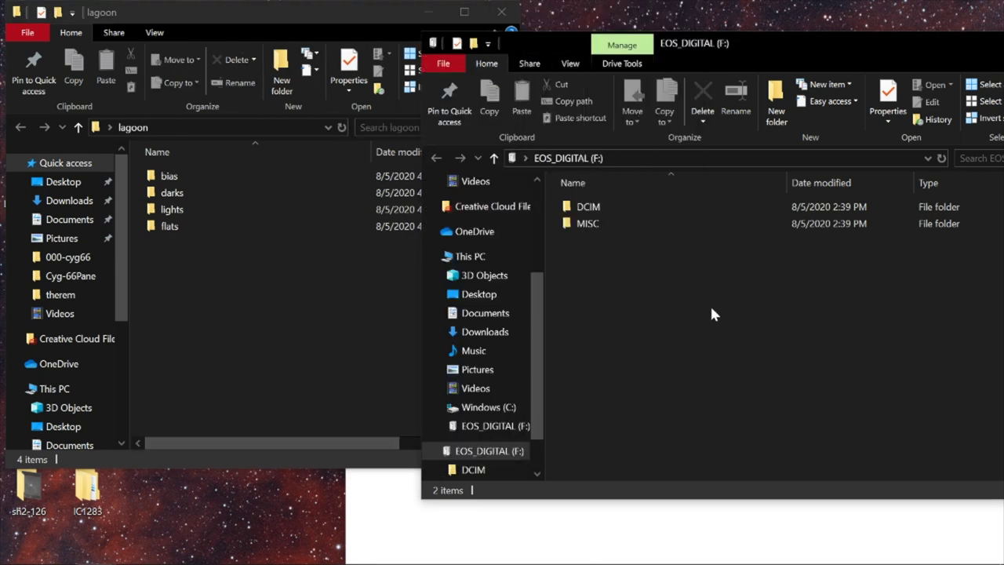
double_click(587, 207)
double_click(586, 207)
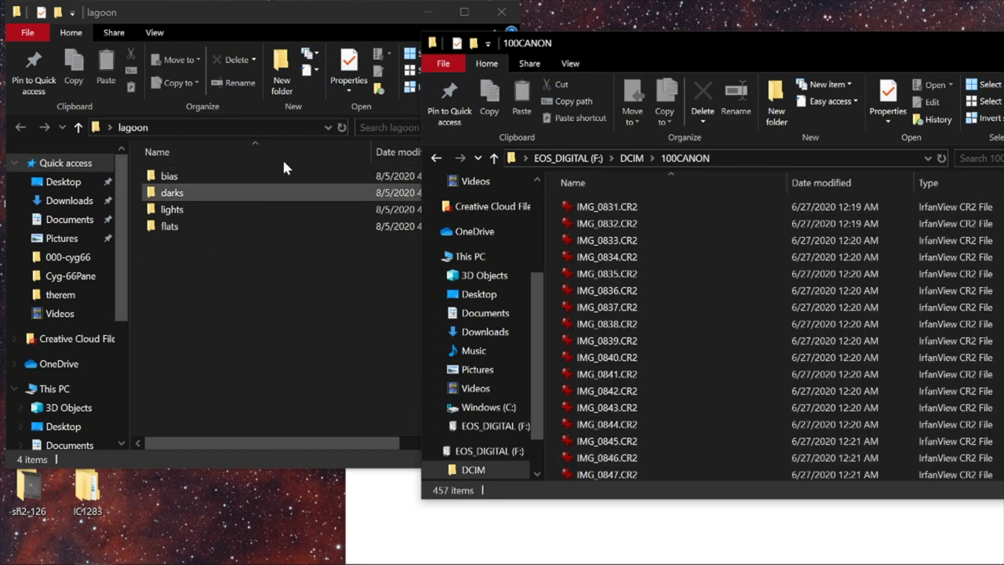
- Open the empty lights subfolder of lagoon beside the 100CANON file list
click(282, 274)
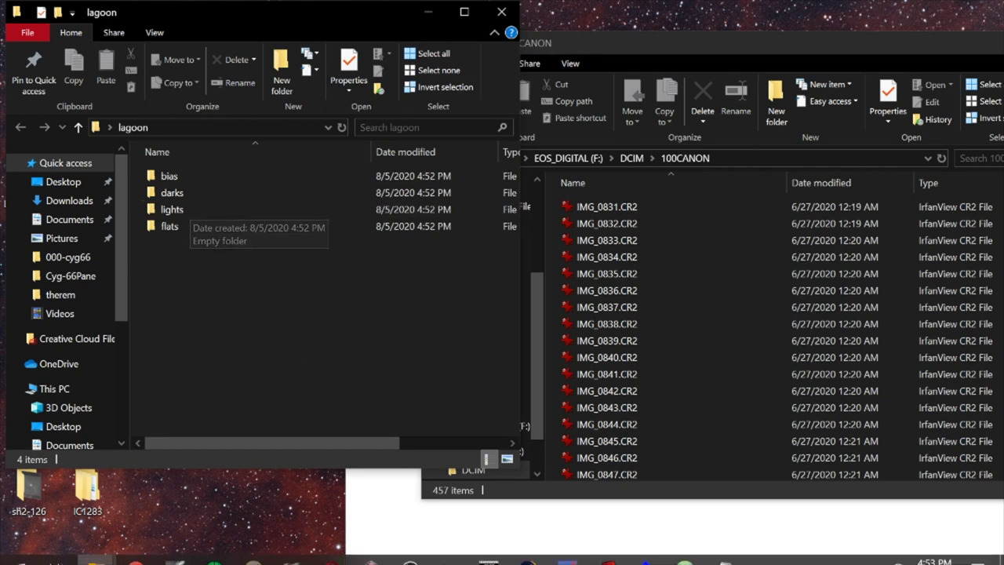
click(410, 549)
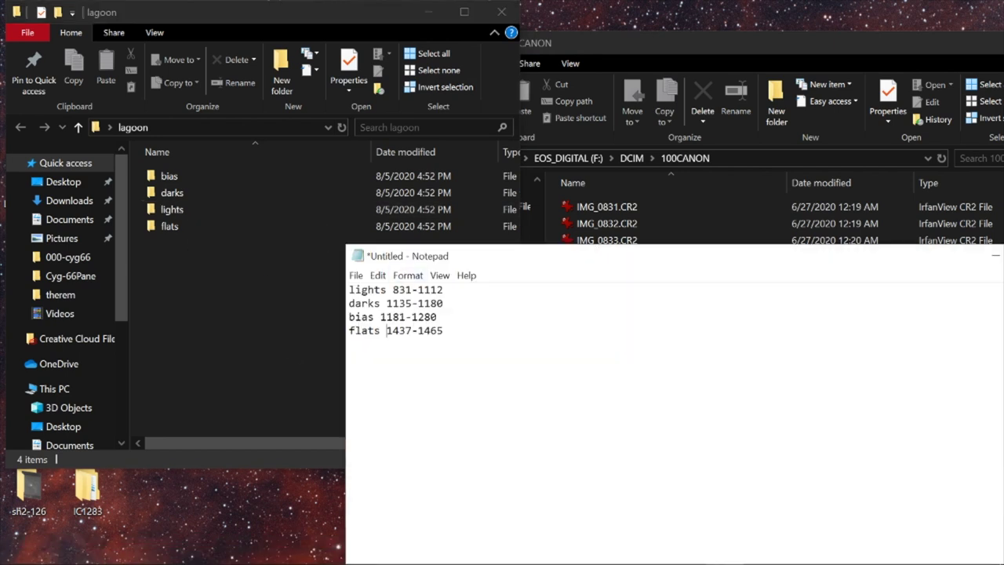
click(273, 258)
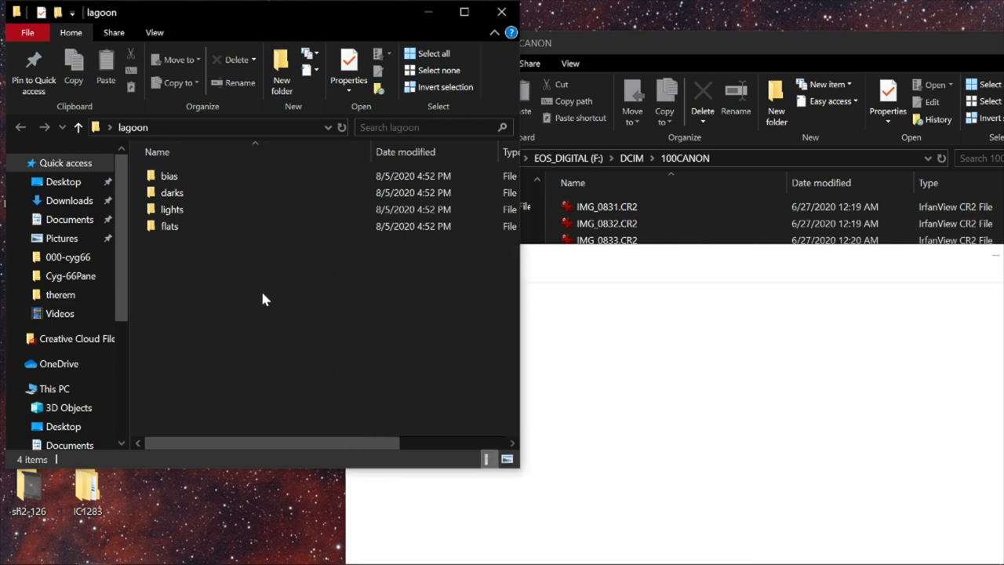
double_click(178, 209)
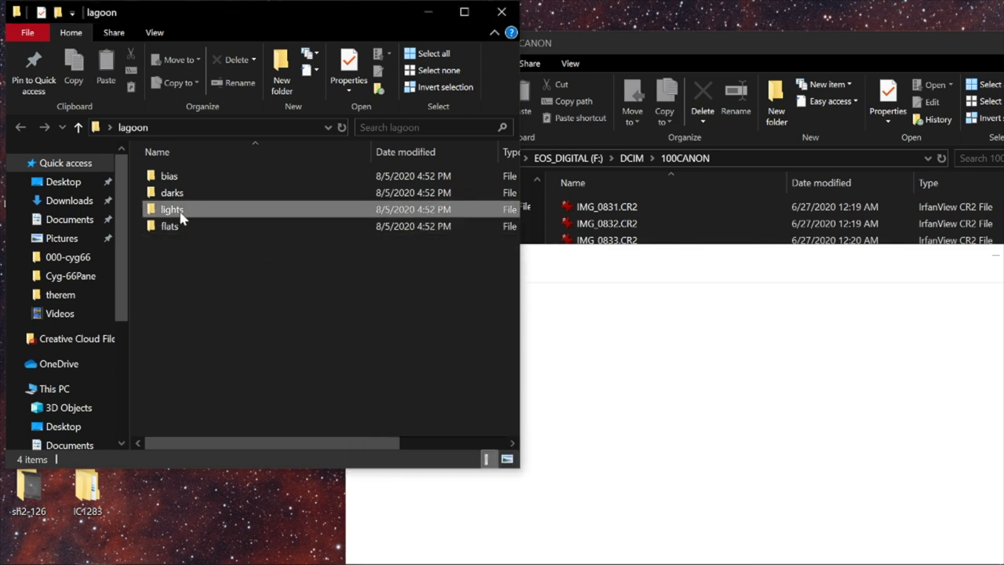
click(687, 55)
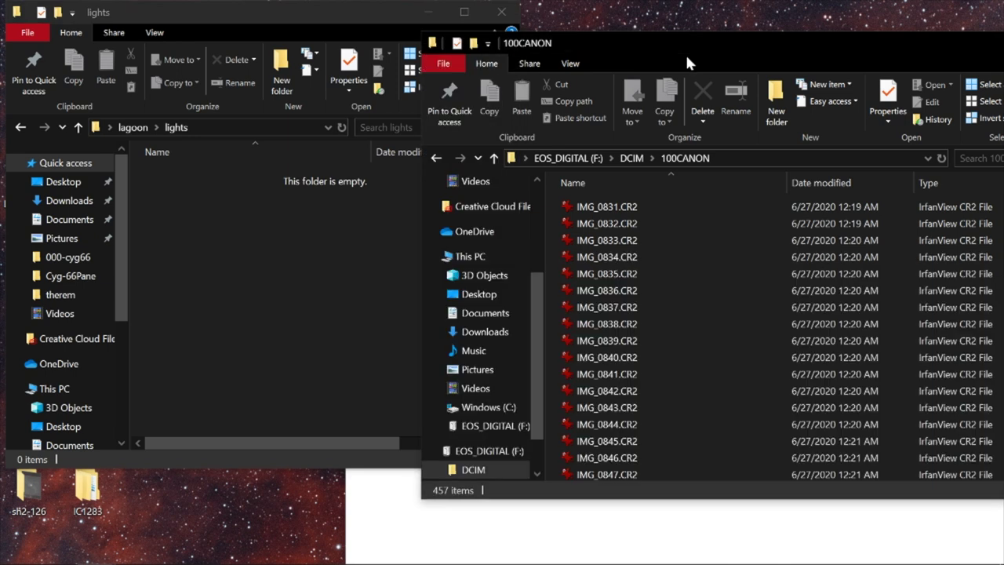
- Copy the 282 light frames IMG_0831–IMG_1112 into lagoon\lights, then return to lagoon
click(603, 208)
scroll(673, 315, down, 1)
scroll(675, 323, down, 20)
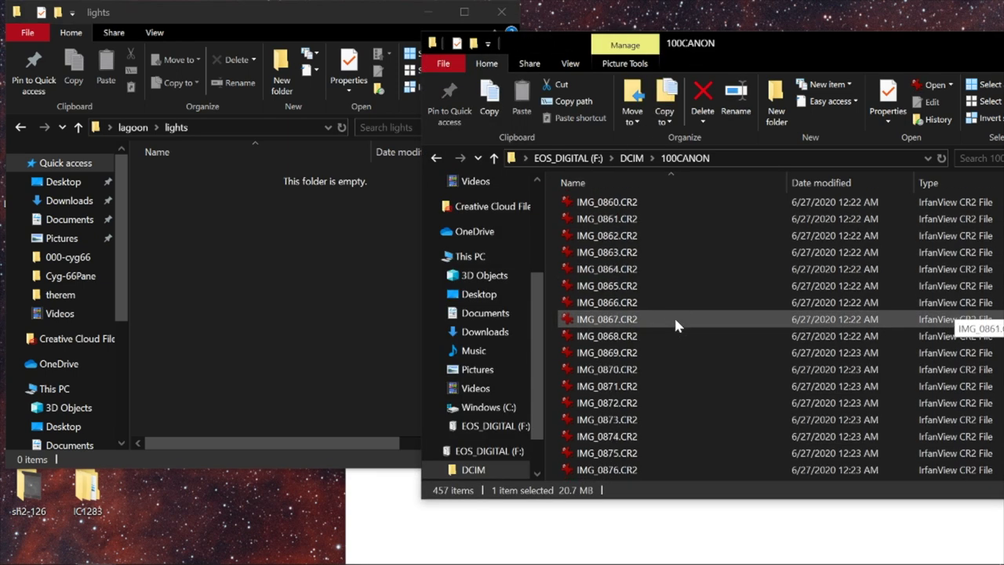
scroll(675, 323, down, 20)
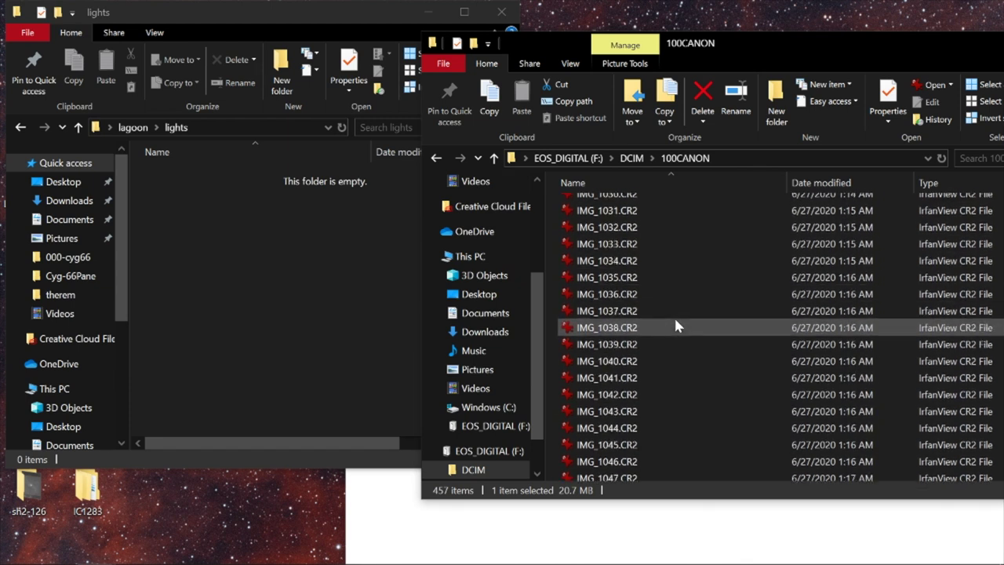
scroll(674, 322, down, 10)
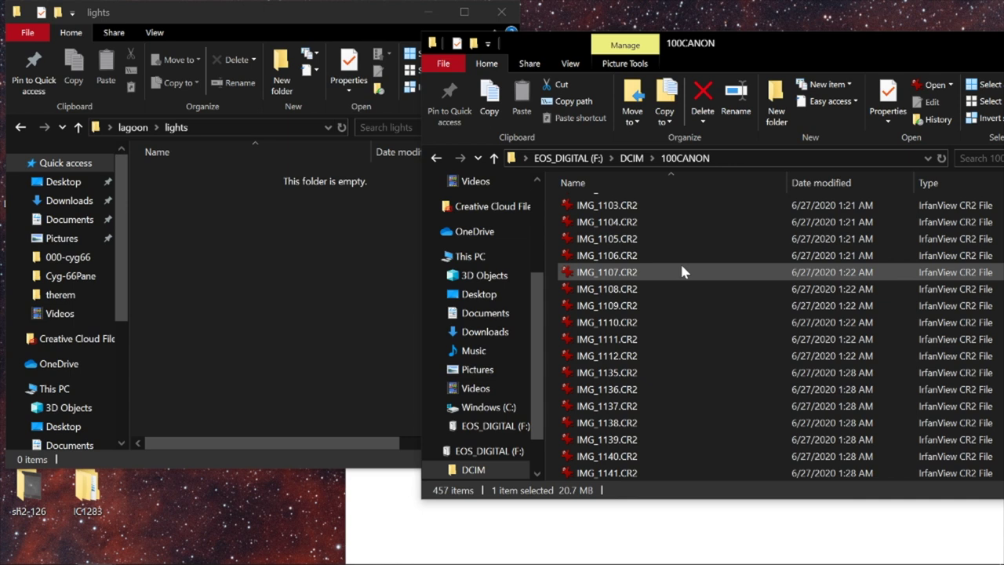
shift+click(616, 357)
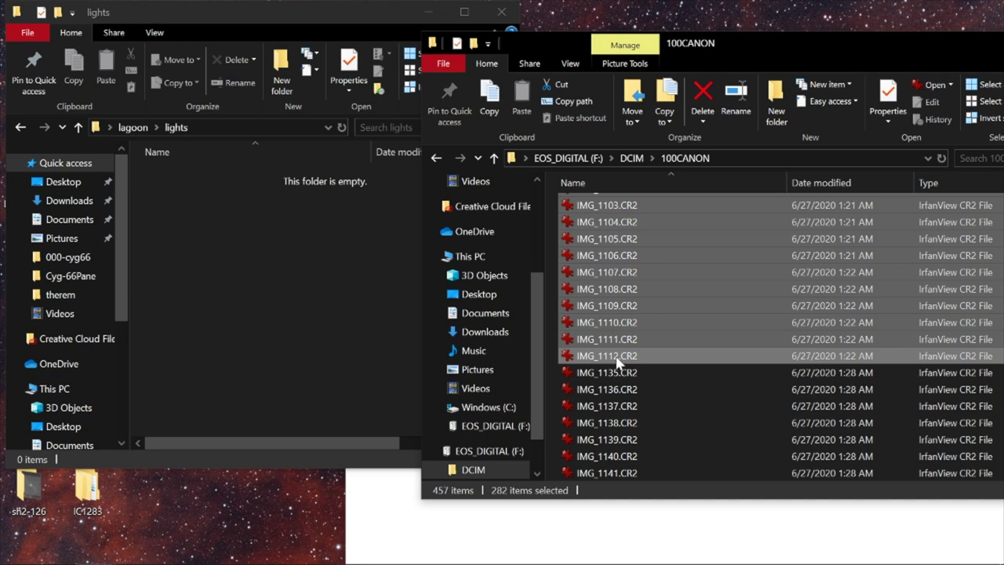
drag(617, 360, 271, 298)
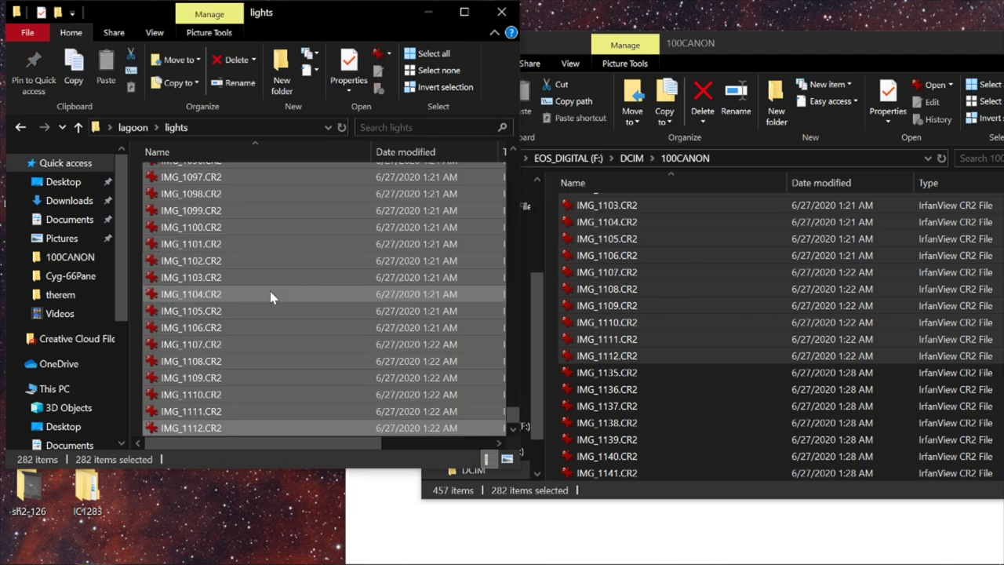
click(133, 128)
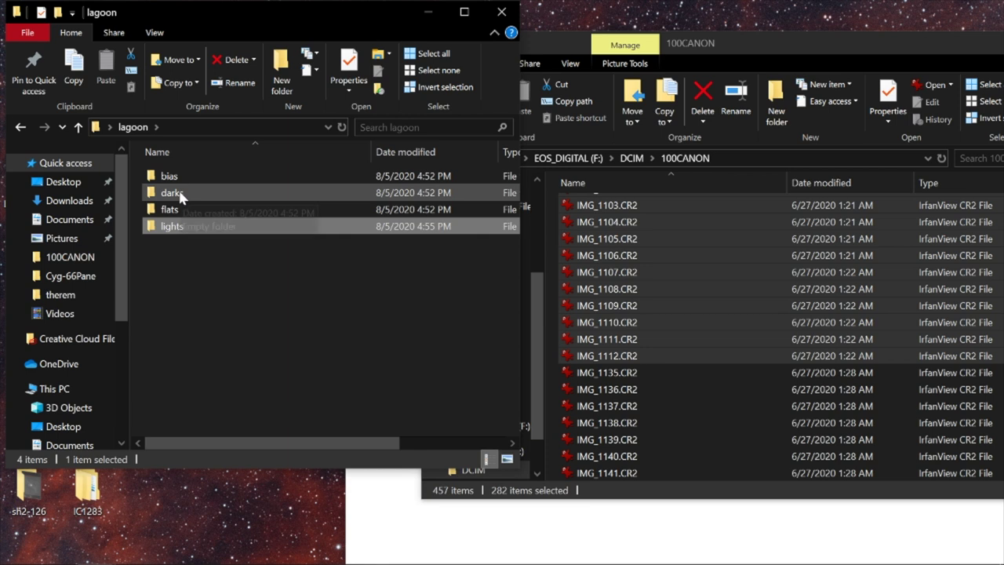
- Open the empty darks folder and check the dark-frame range in the notes
click(429, 522)
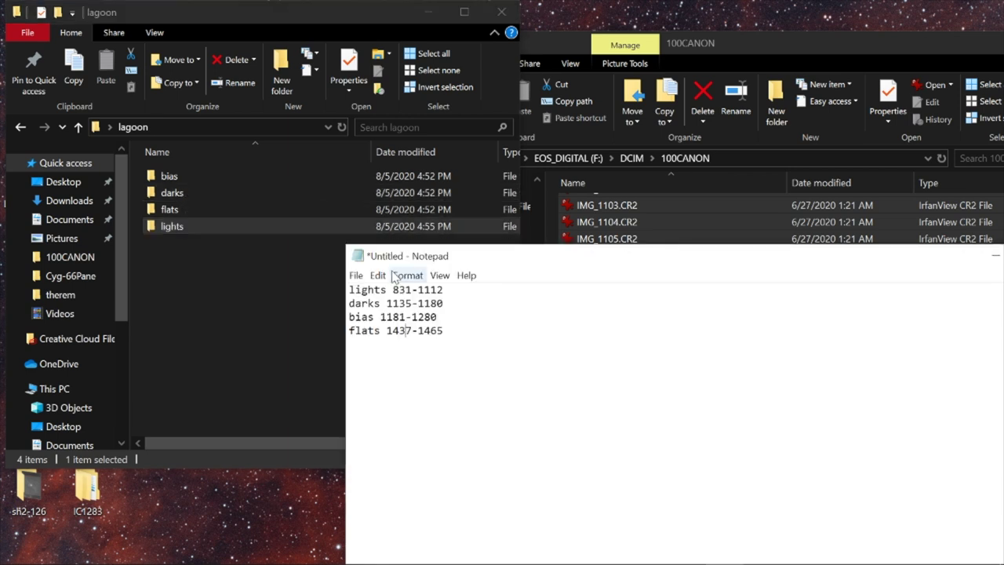
double_click(183, 194)
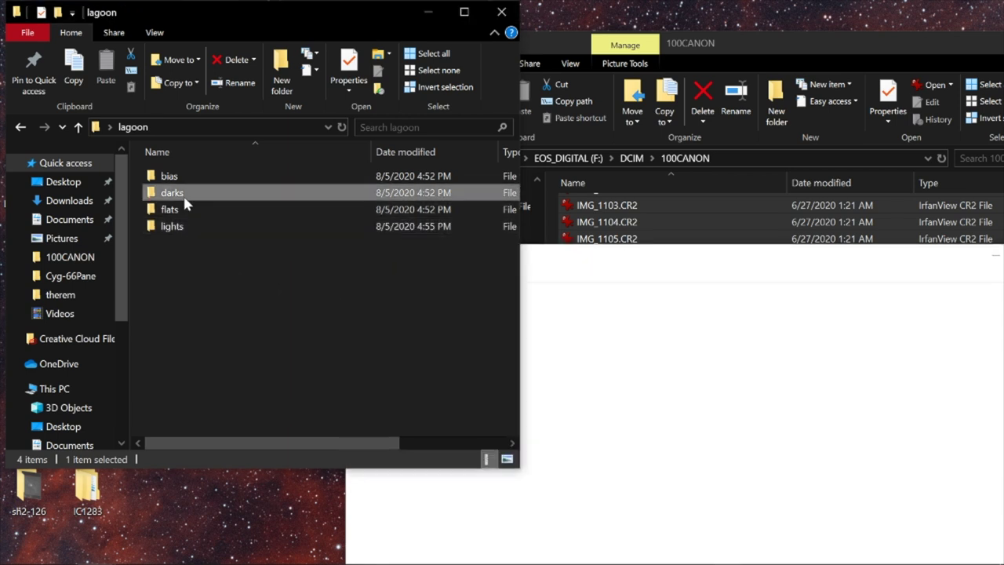
click(772, 41)
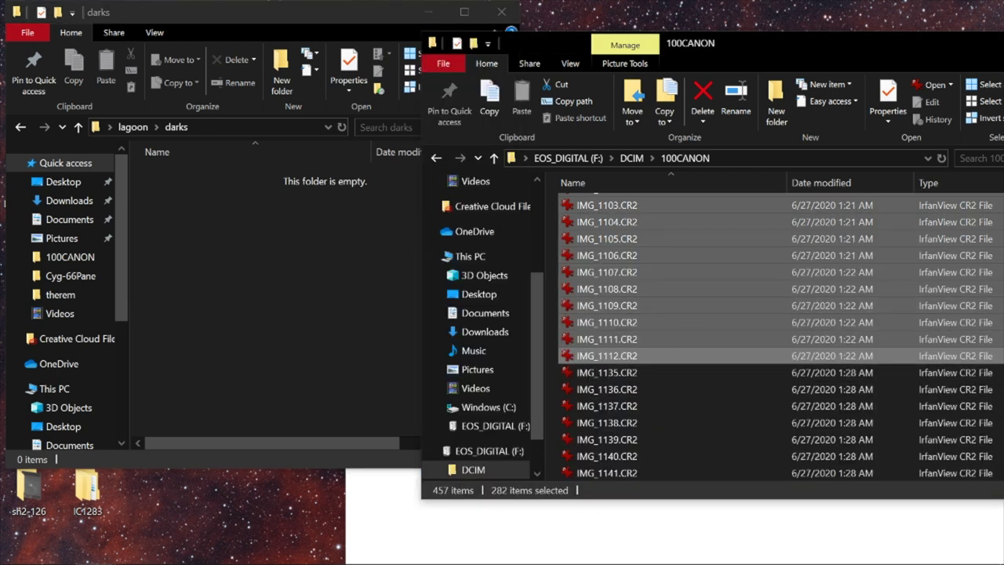
click(627, 517)
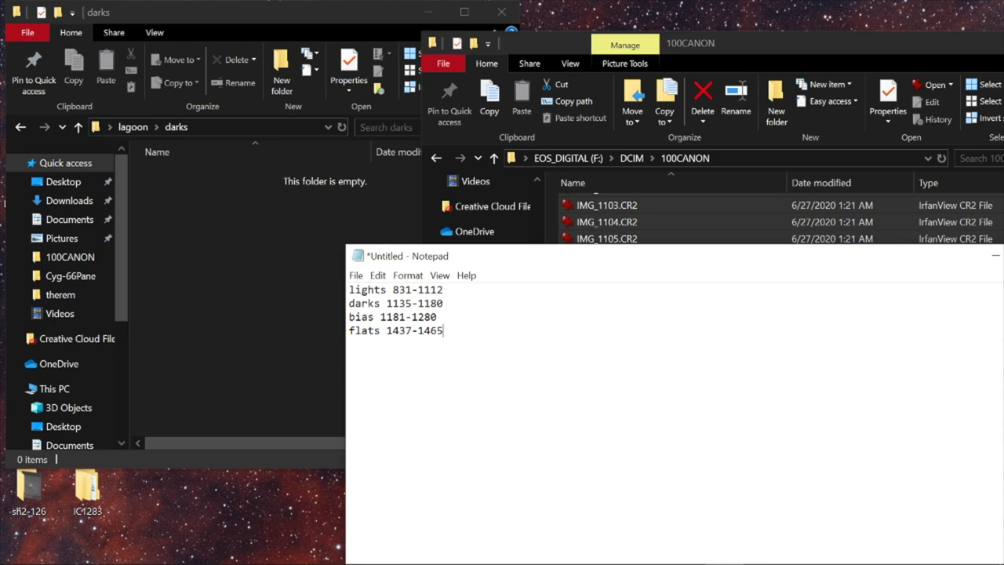
click(751, 49)
- Copy the 46 dark frames IMG_1135–IMG_1180 into lagoon\darks, then return to lagoon
click(615, 378)
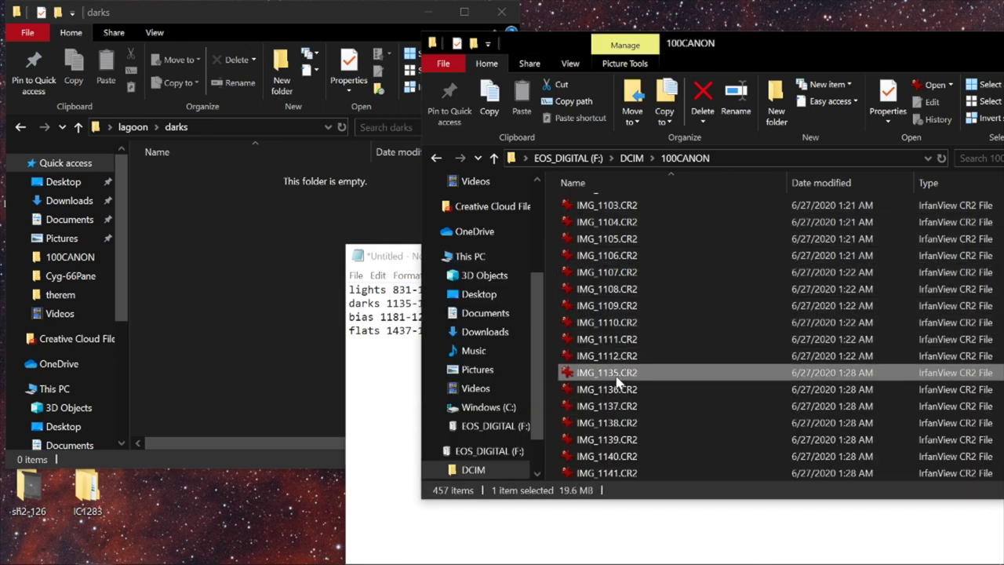
scroll(751, 425, down, 4)
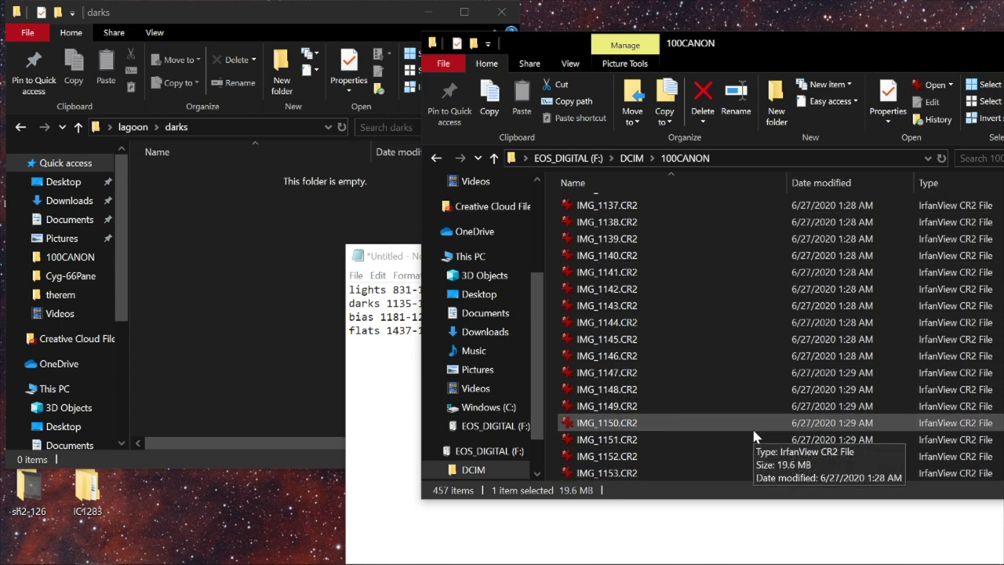
scroll(751, 426, down, 7)
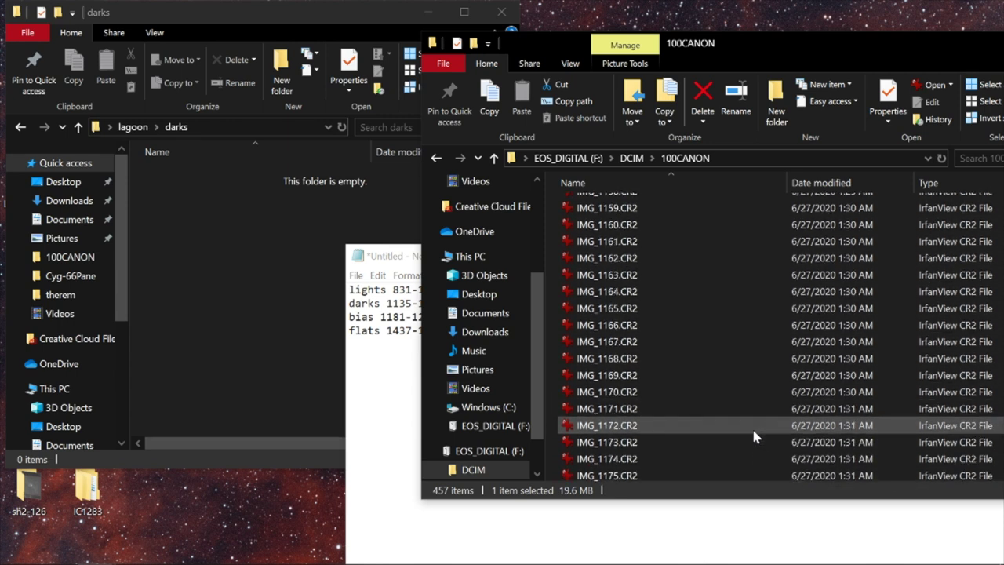
scroll(751, 429, down, 2)
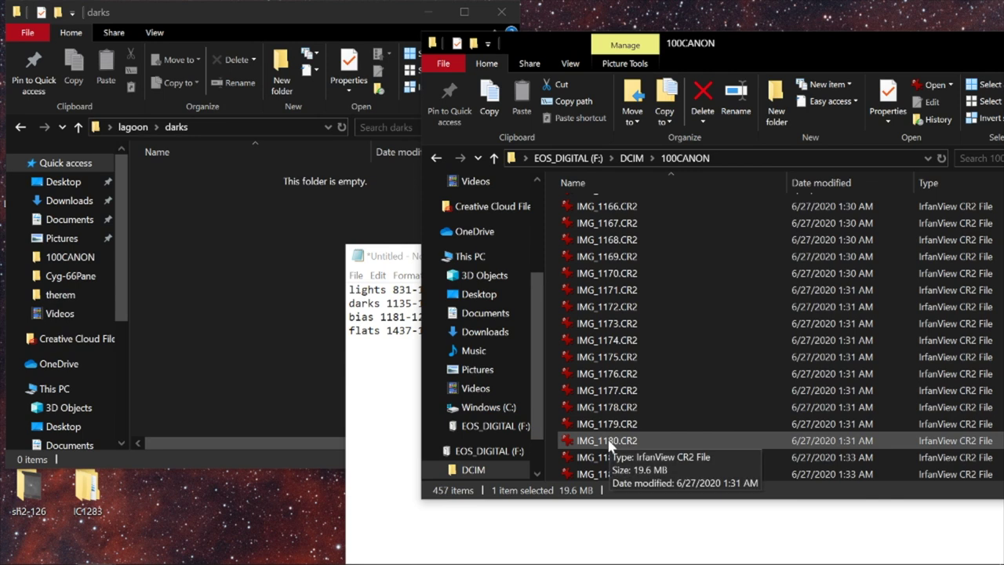
shift+click(610, 440)
drag(610, 441, 238, 294)
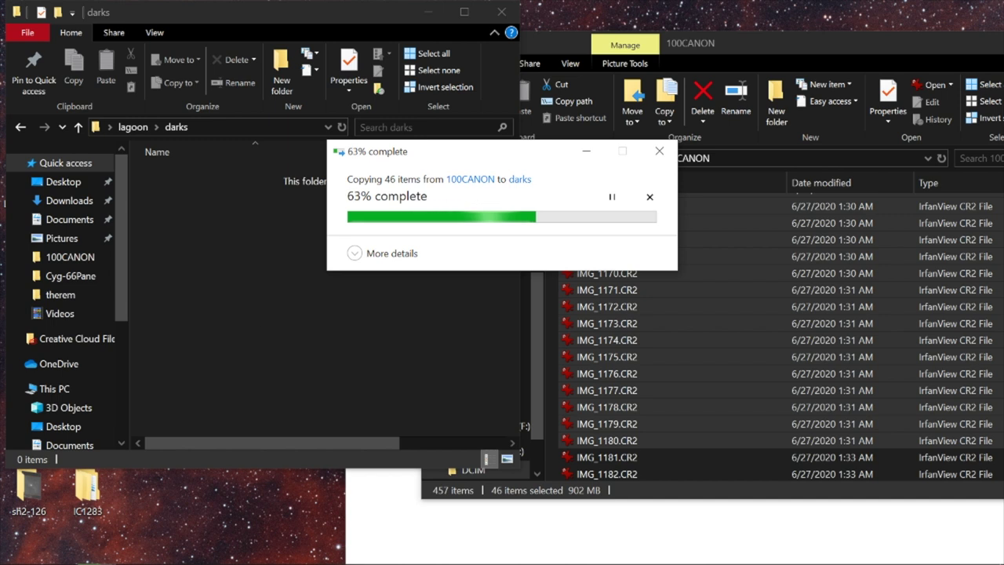
key(alt+Tab)
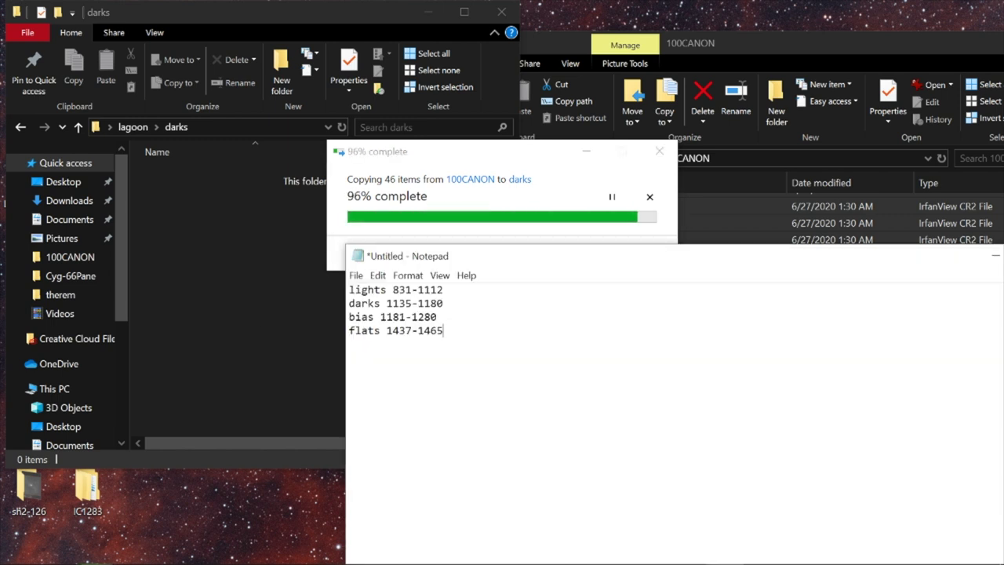
click(753, 46)
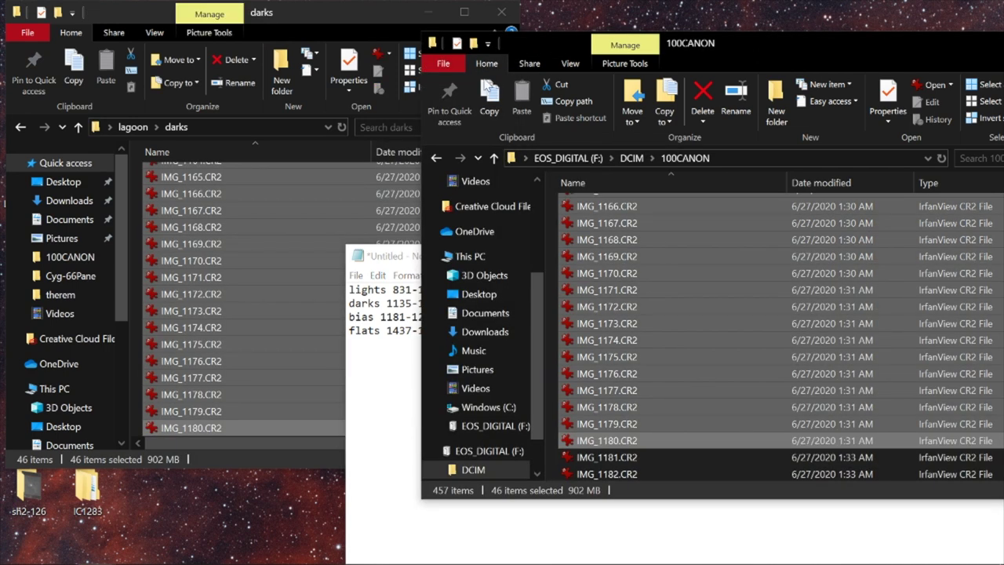
click(133, 127)
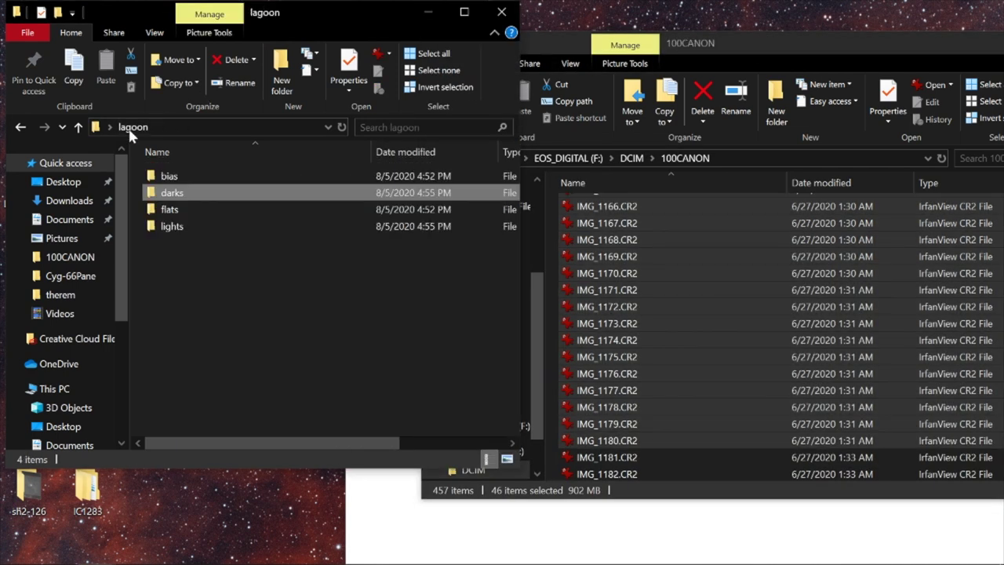
- Copy the 100 bias frames IMG_1181–IMG_1280 into lagoon\bias
click(172, 175)
double_click(172, 176)
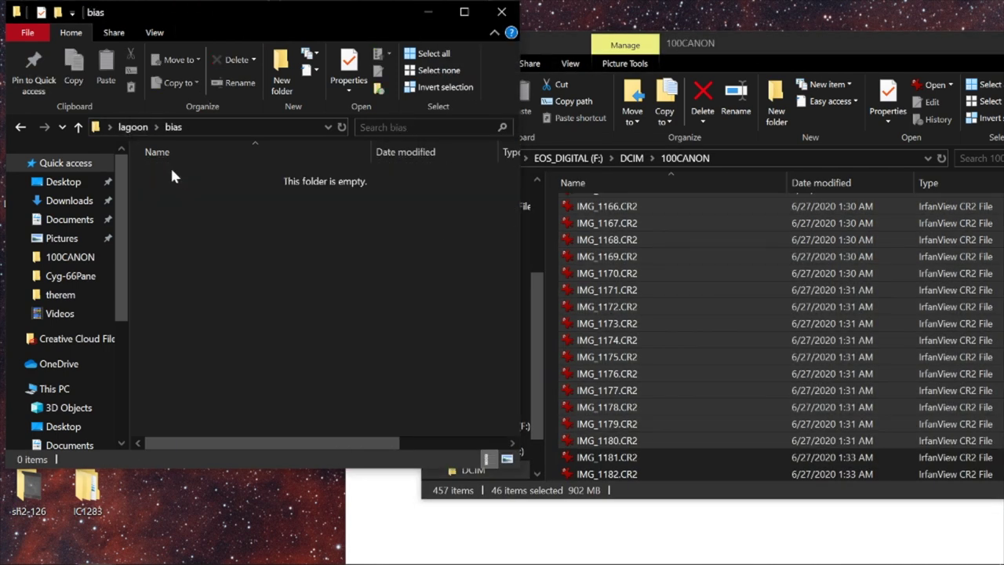
click(597, 461)
scroll(694, 328, down, 9)
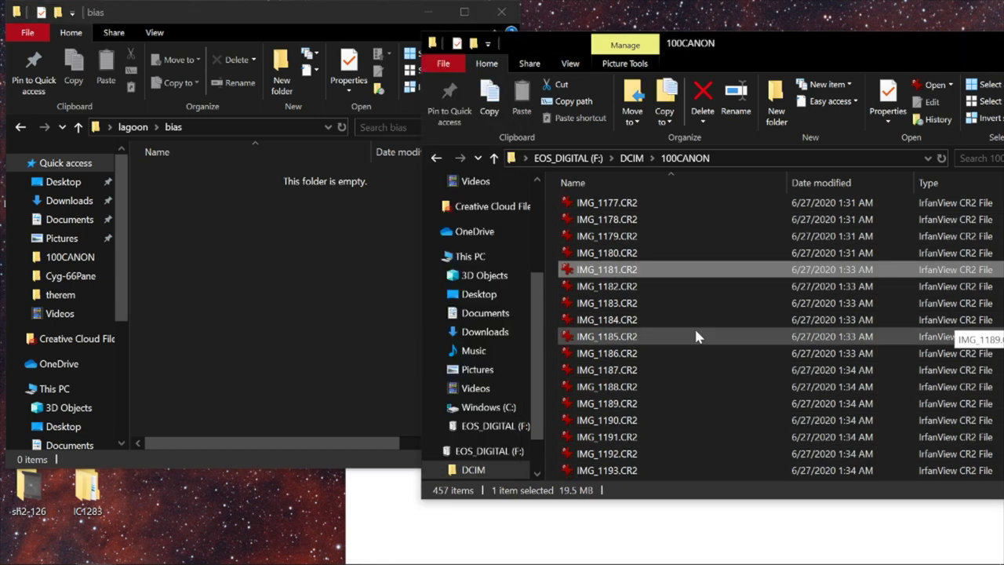
scroll(694, 331, down, 18)
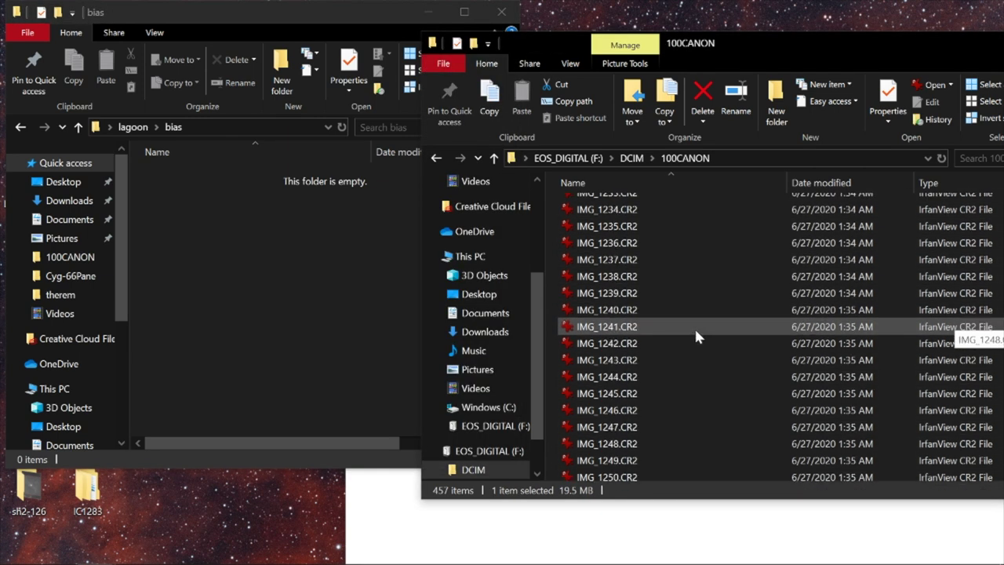
scroll(696, 336, down, 6)
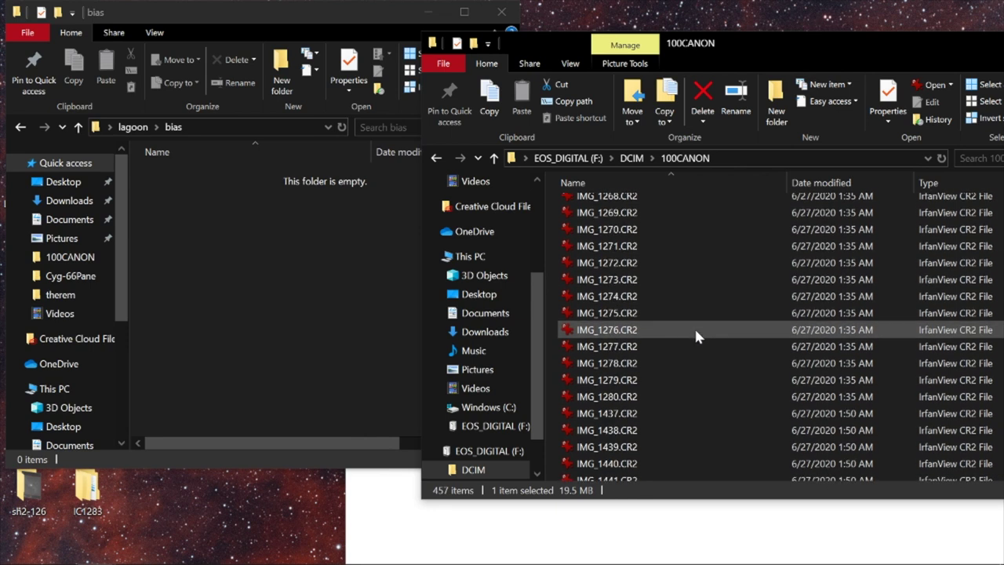
shift+click(611, 399)
drag(610, 399, 274, 321)
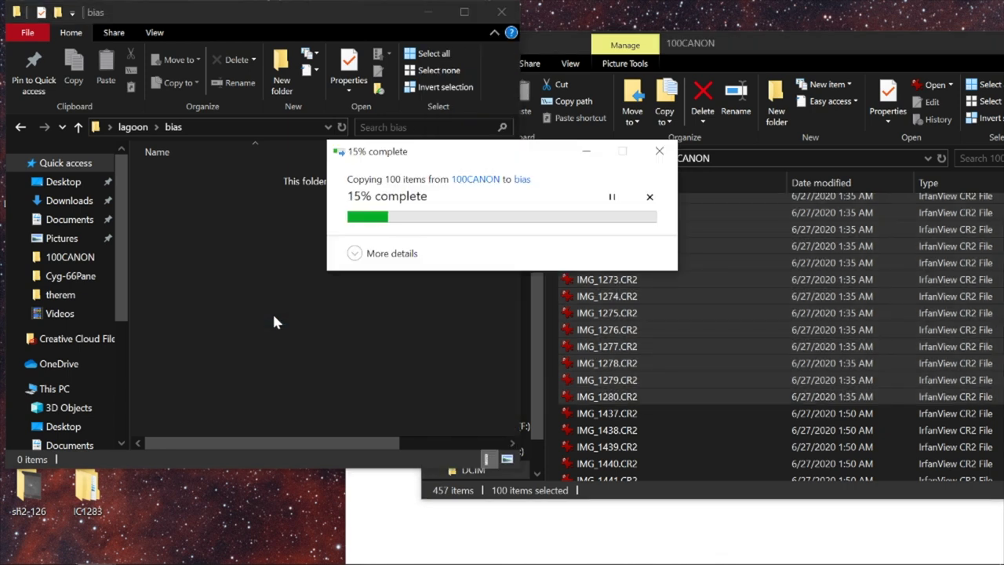
- Copy the 29 flat frames IMG_1437–IMG_1465 into lagoon\flats, then return to lagoon
click(130, 127)
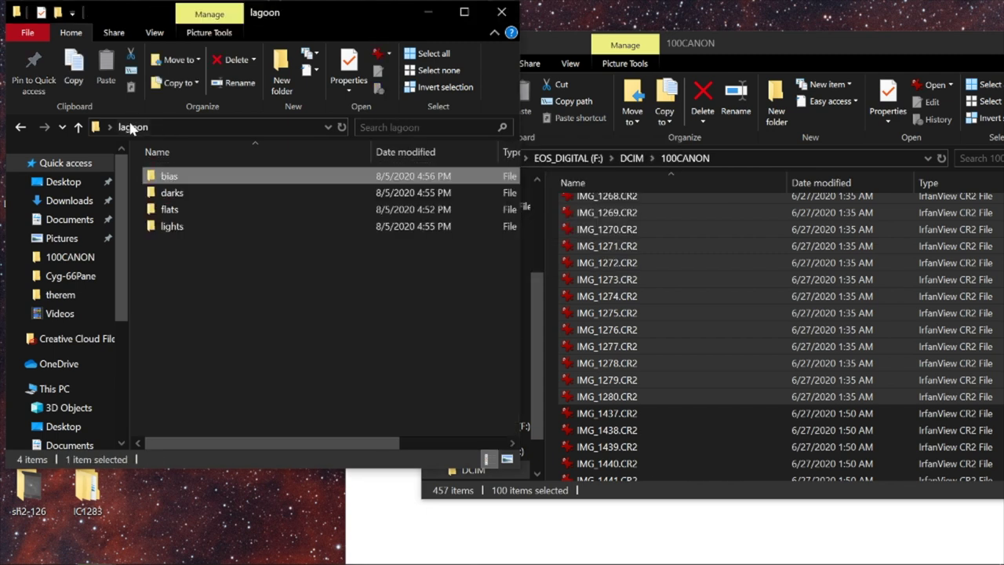
click(650, 412)
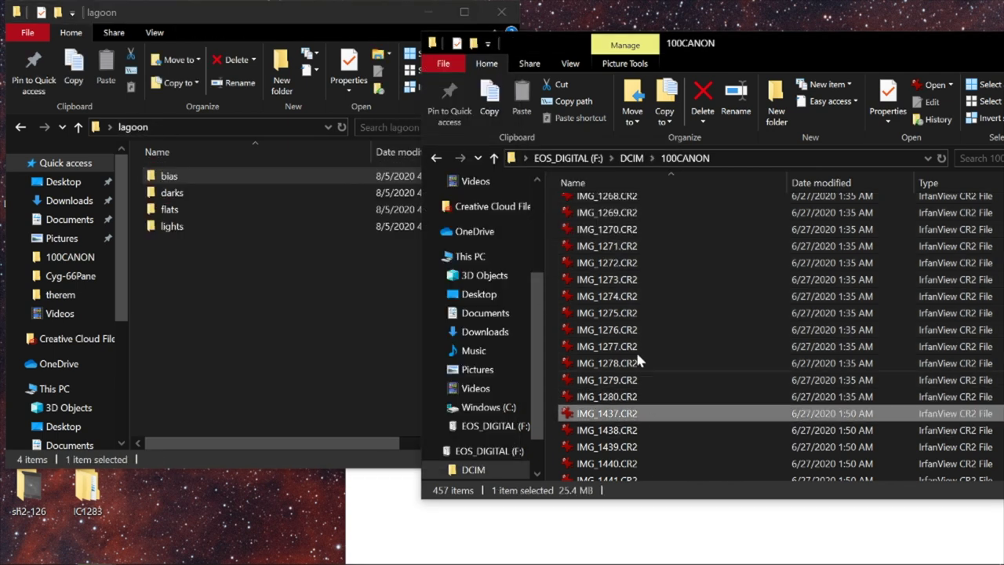
scroll(636, 345, down, 4)
scroll(637, 339, down, 5)
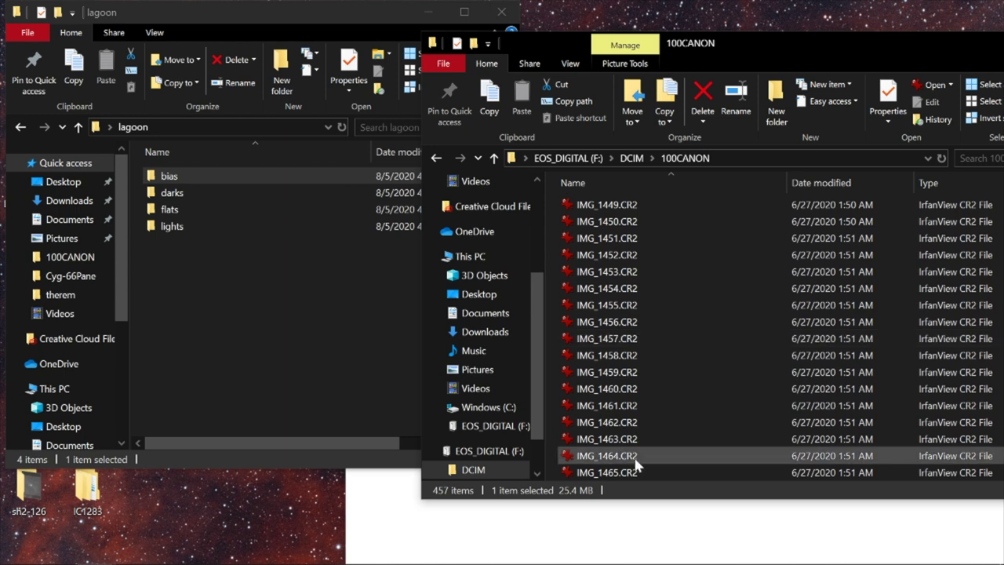
shift+click(609, 475)
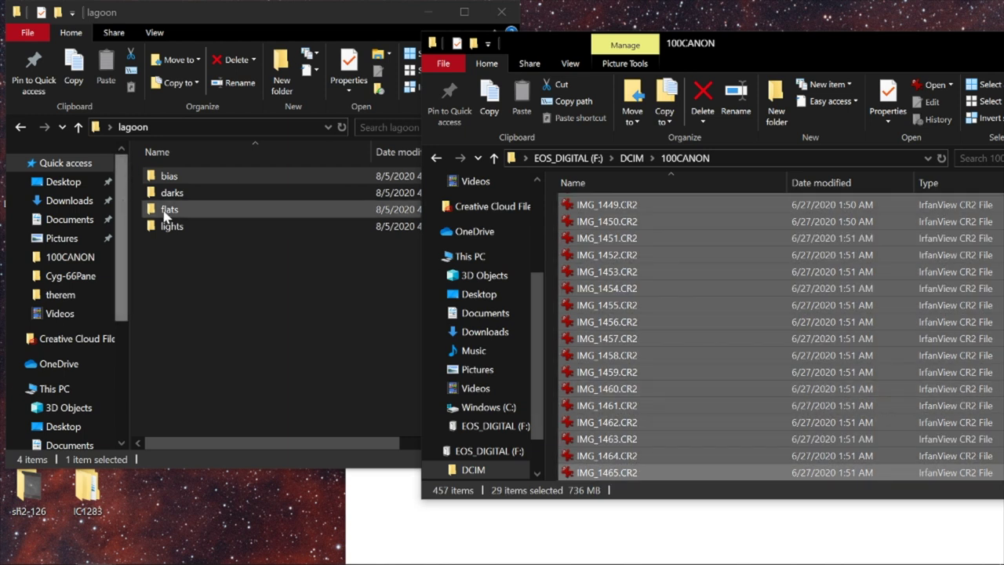
double_click(169, 210)
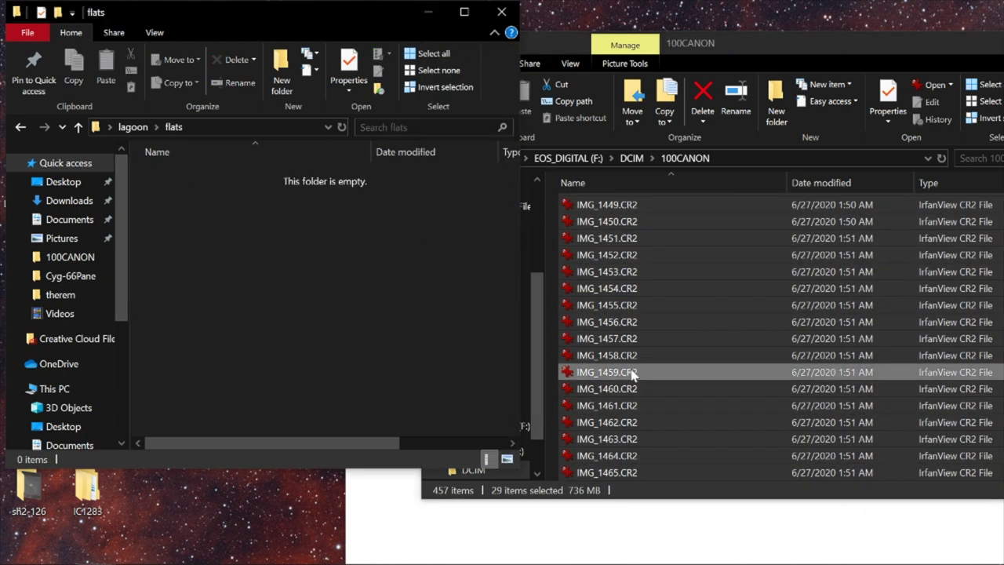
drag(696, 221, 296, 244)
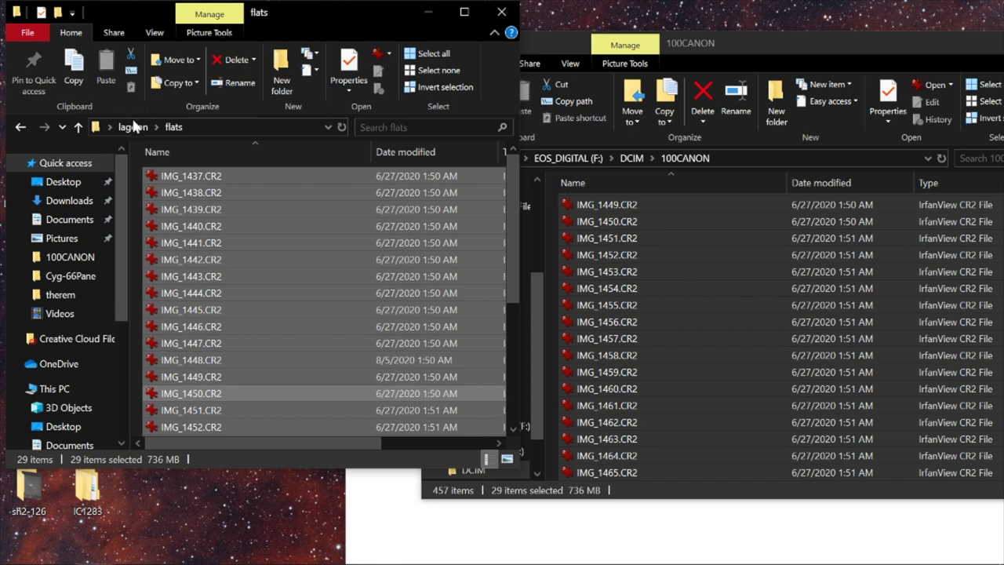
click(133, 126)
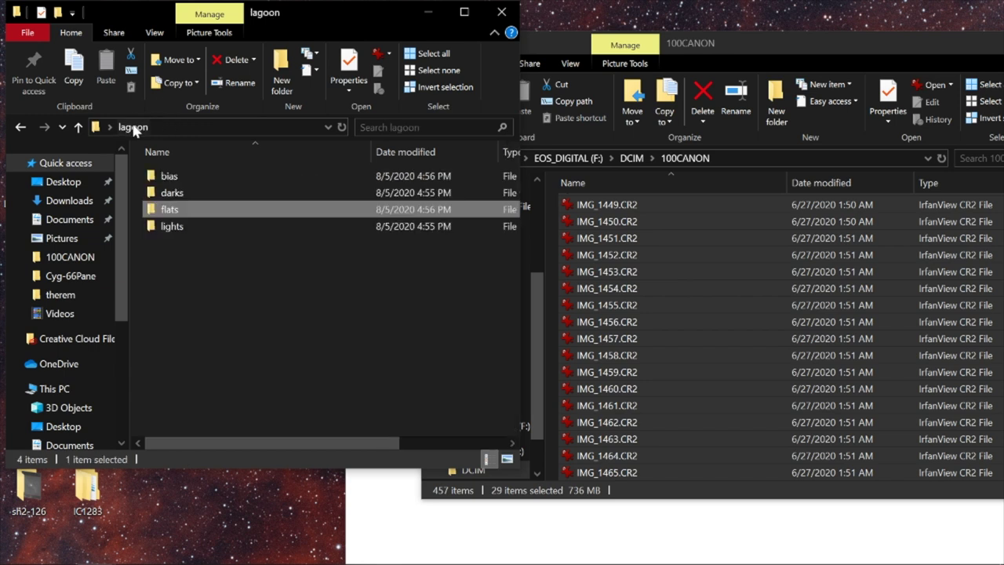
- Confirm the bias folder holds 100 CR2 frames, then minimize the lagoon window
click(174, 226)
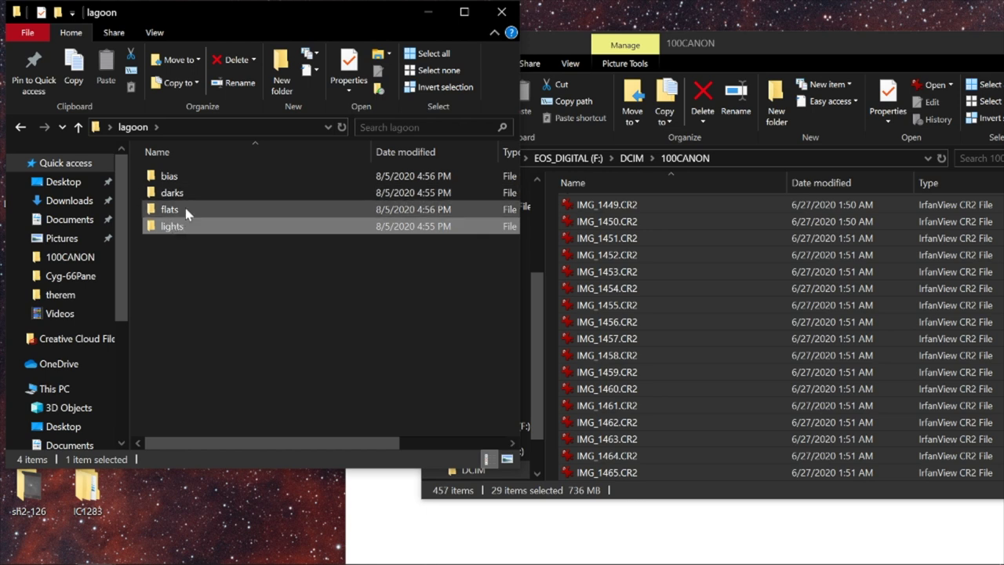
mouse_move(185, 208)
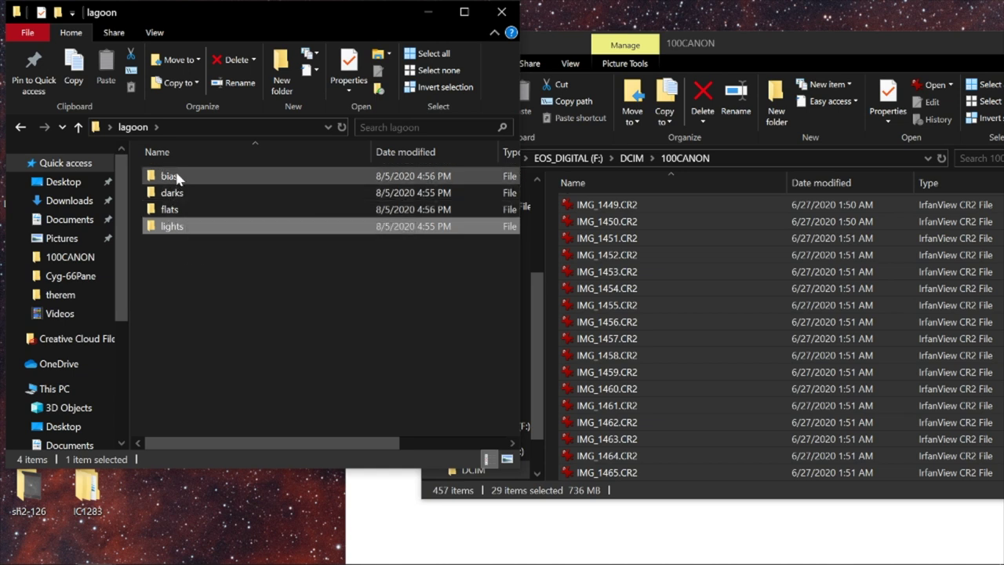
double_click(169, 176)
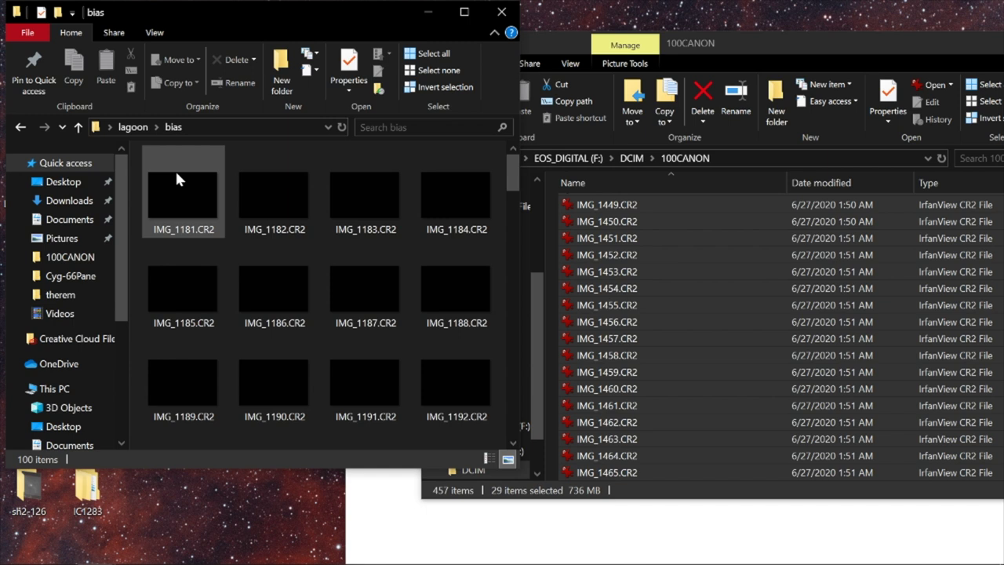
click(132, 126)
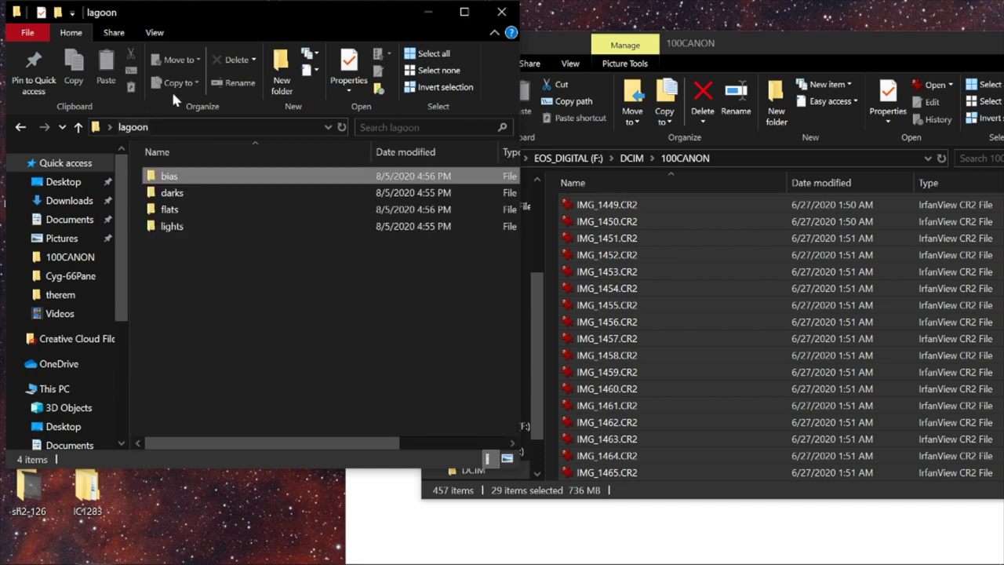
click(427, 13)
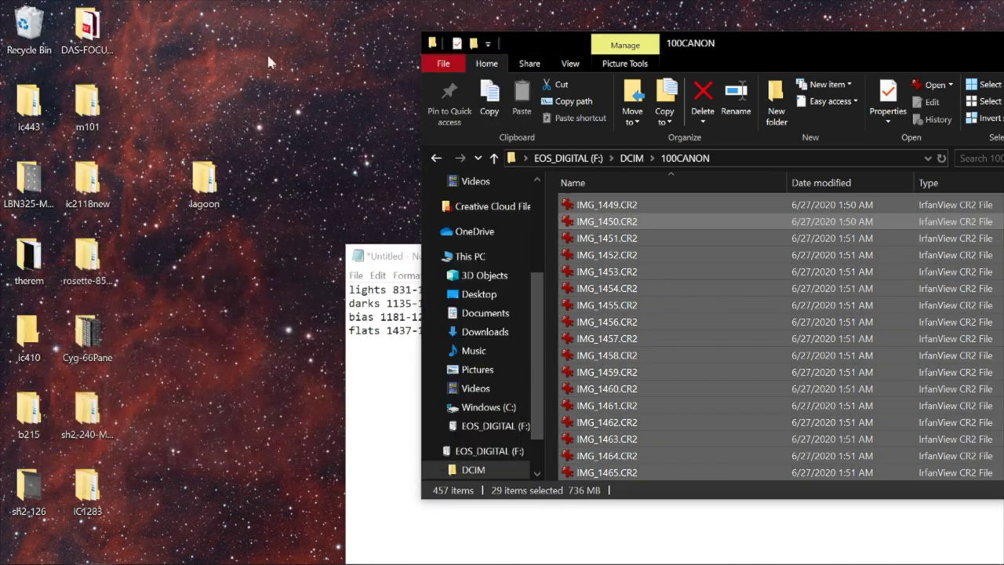
- Close the lagoon\bias and 100CANON windows and move the notes to the left
double_click(204, 181)
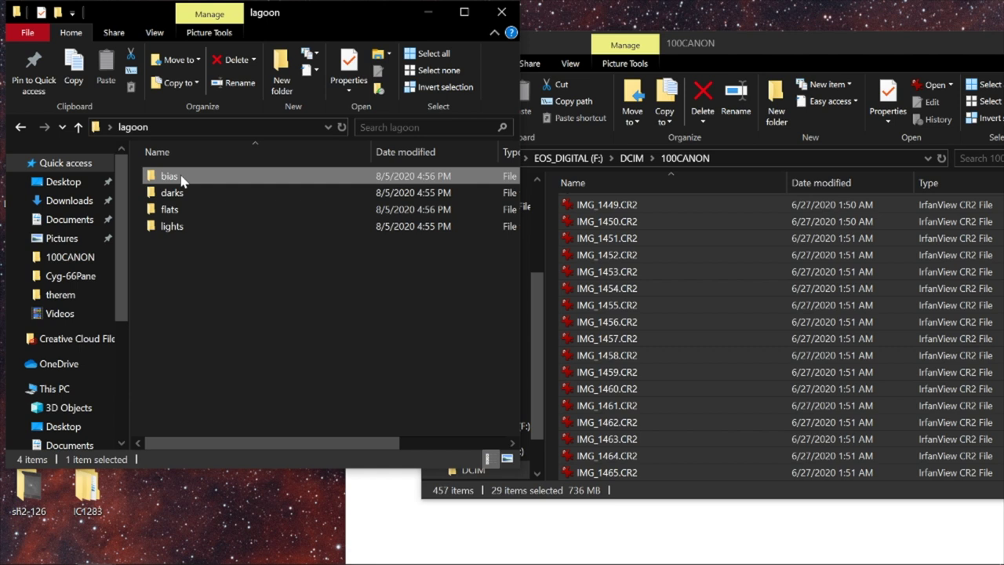
double_click(170, 176)
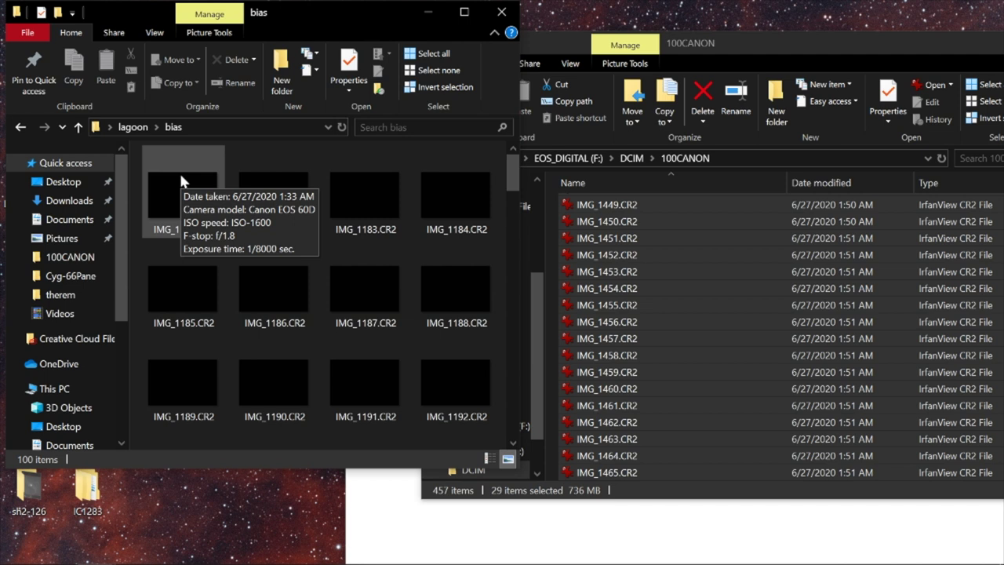
click(502, 12)
drag(915, 35, 710, 39)
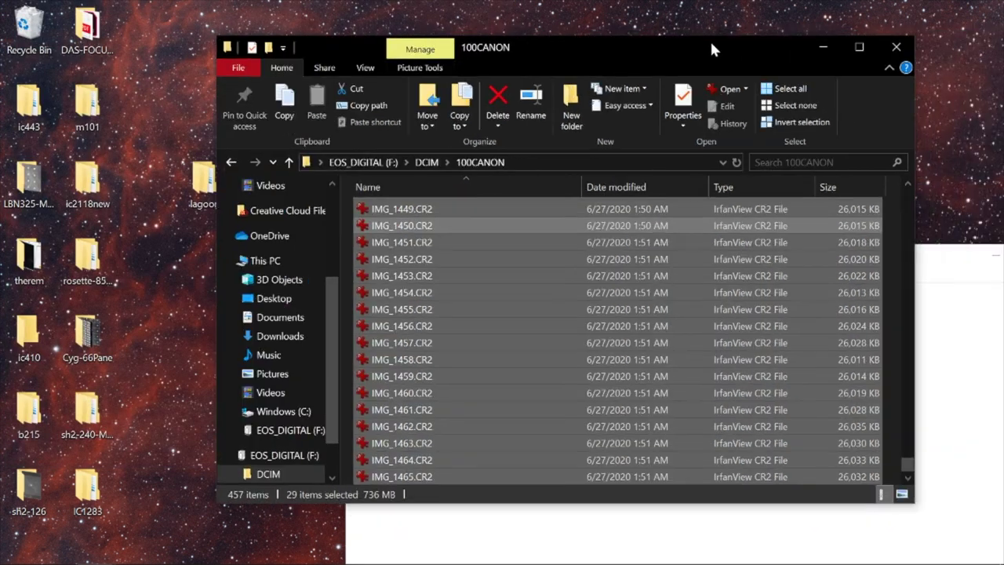
click(896, 47)
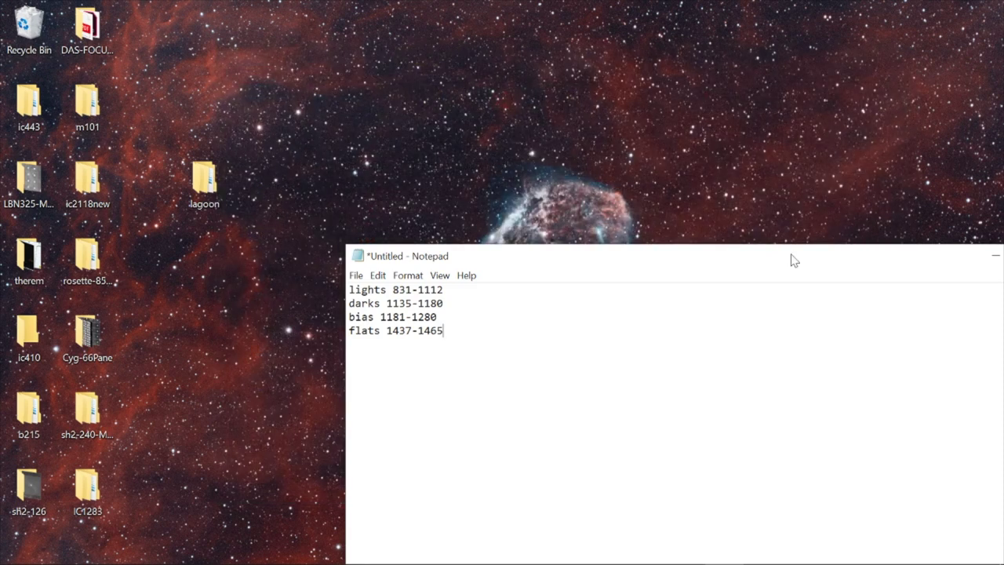
drag(793, 260, 627, 260)
- Minimize Notepad and start DeepSkyStacker from the taskbar
click(823, 257)
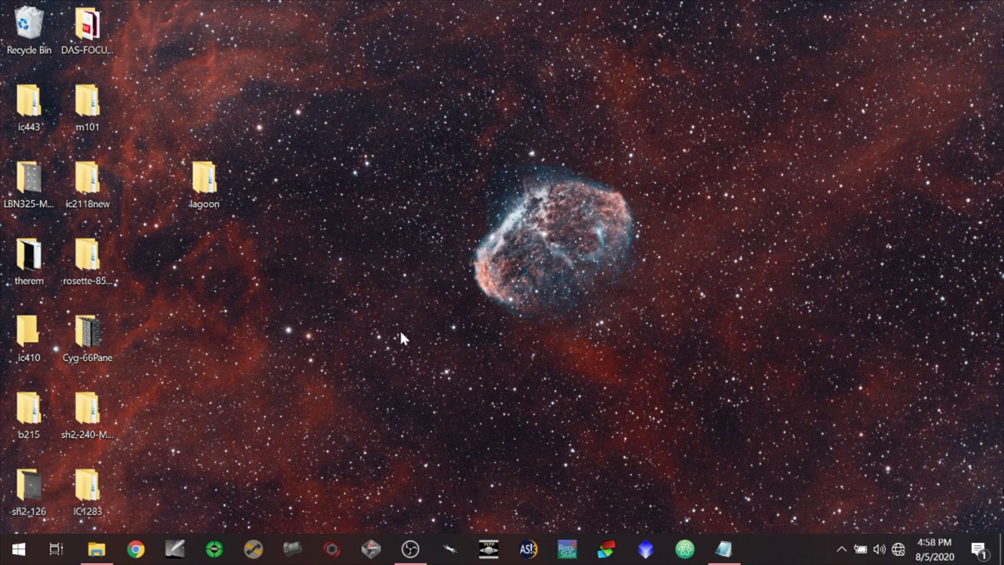
click(608, 551)
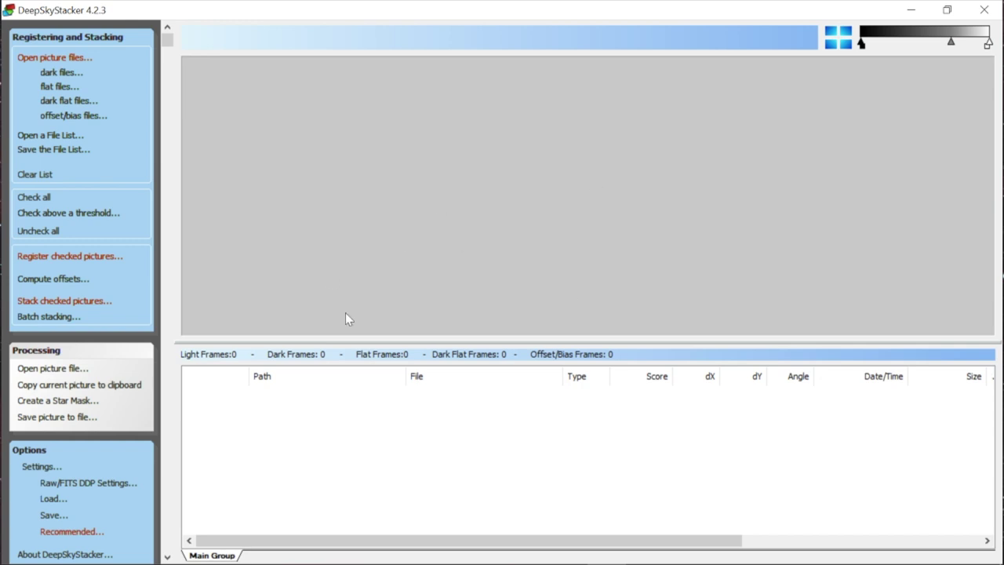
- Open Stacking Settings from the Settings popup to show the Result tab with Standard Mode and D:\temp\
click(46, 467)
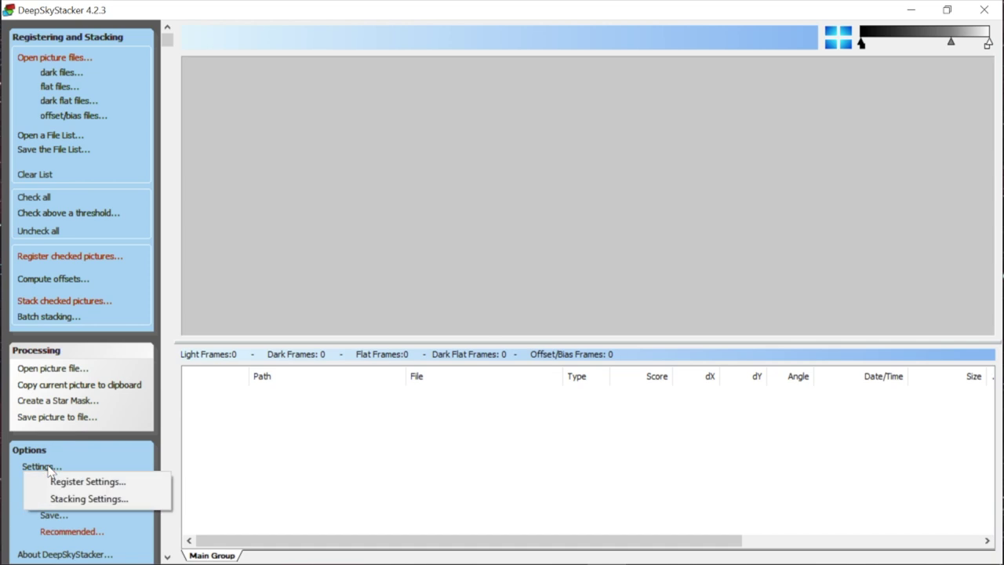
click(84, 499)
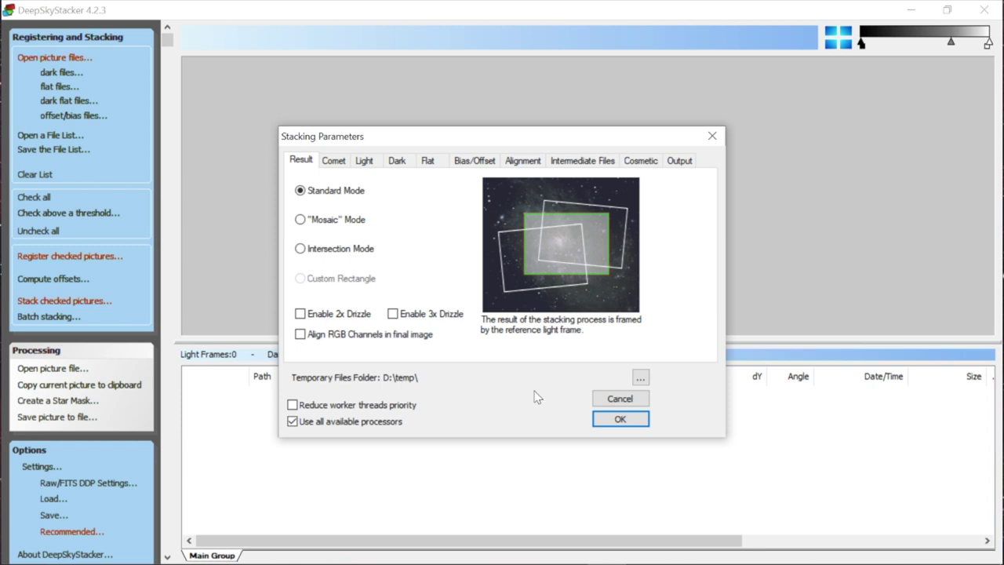
- Set the temporary files folder to D:\temp and close Stacking Parameters
click(640, 378)
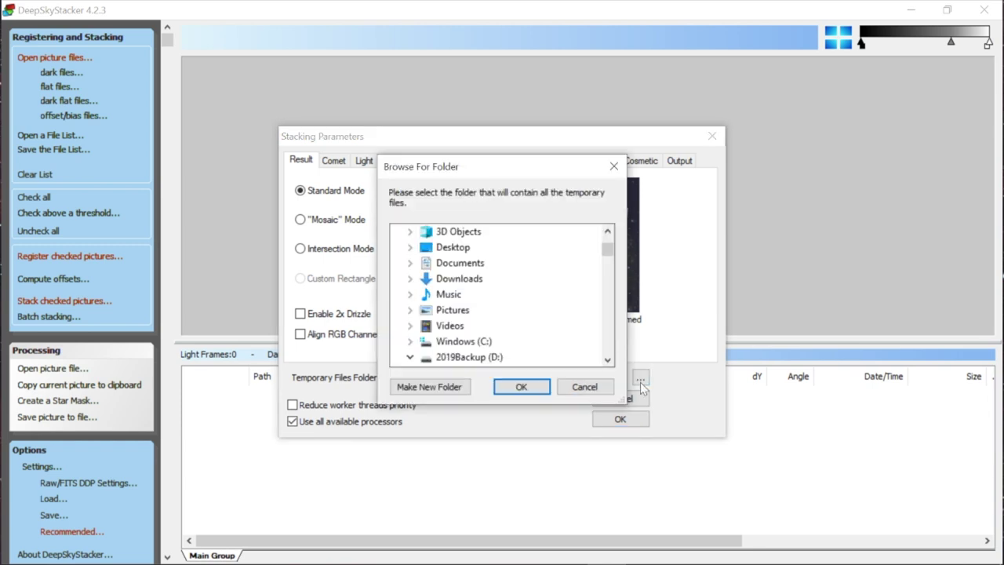
drag(604, 251, 608, 259)
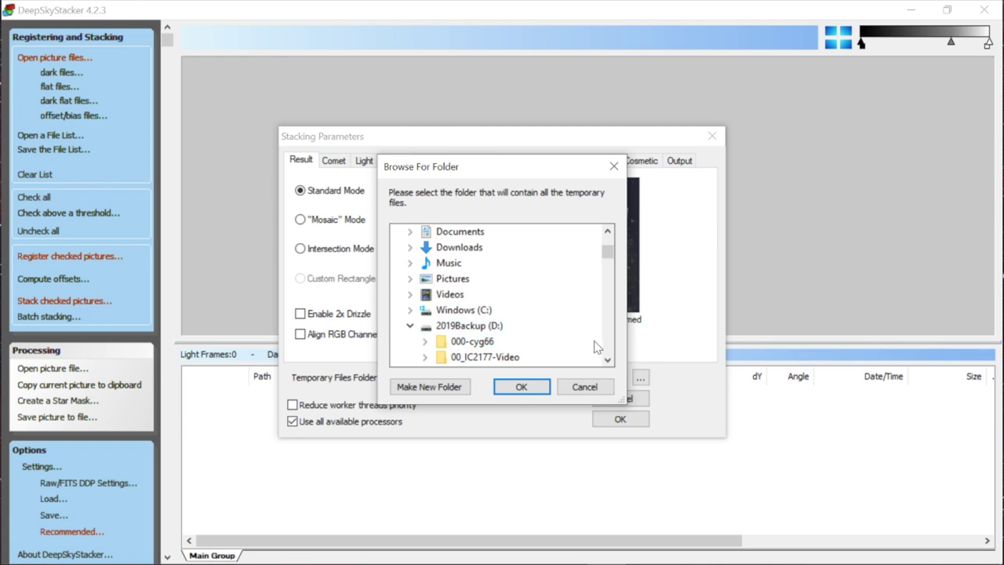
click(519, 386)
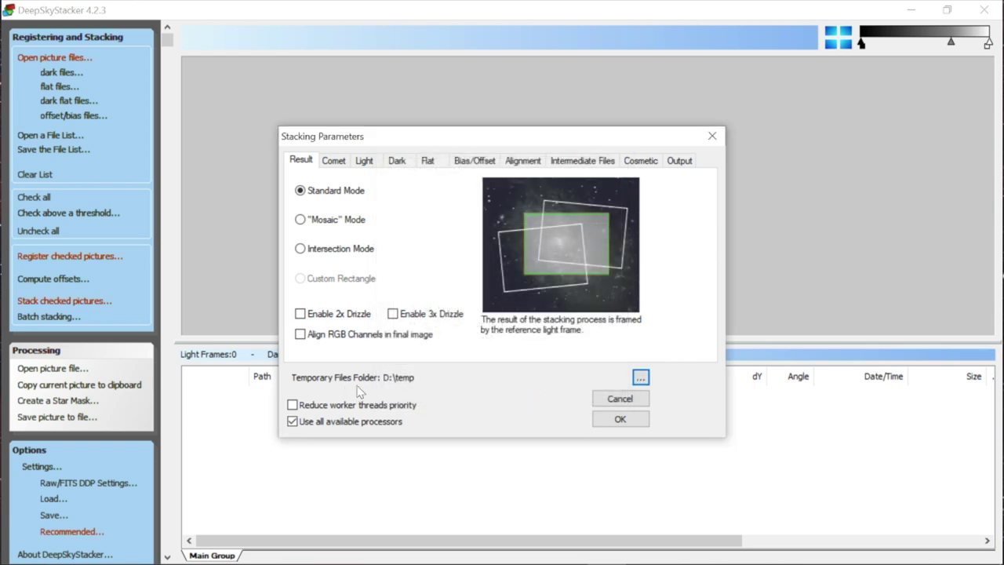
click(709, 137)
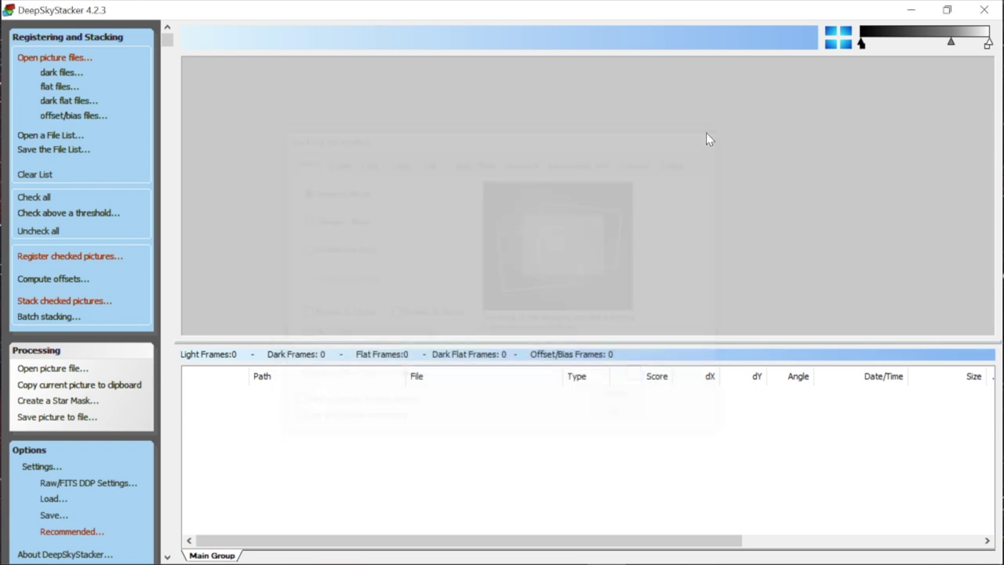
- Add every light frame from Desktop\lagoon\lights, starting at IMG_0831.CR2, to the file list
click(46, 58)
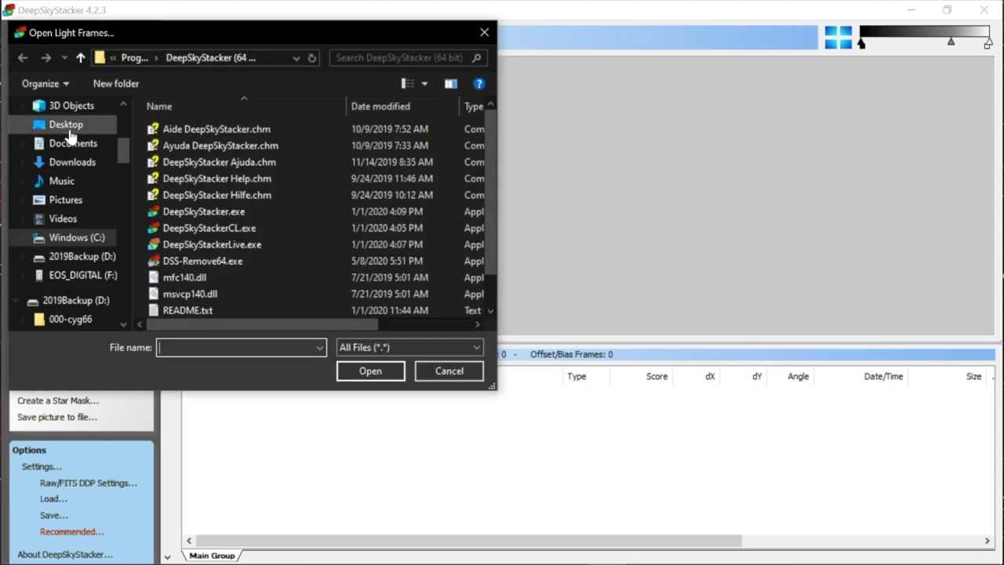
click(66, 126)
scroll(408, 149, down, 1)
scroll(413, 153, down, 1)
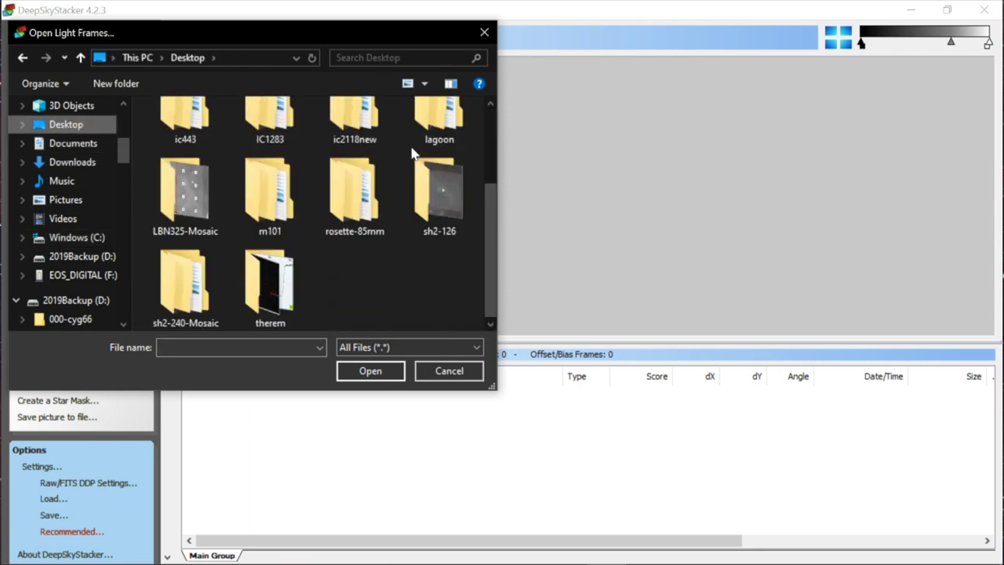
scroll(351, 308, up, 2)
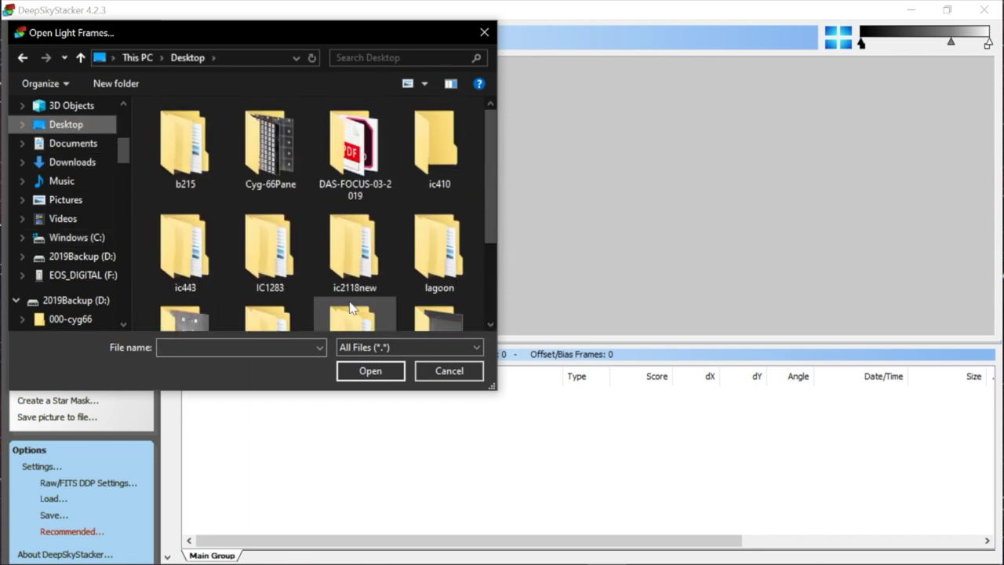
double_click(409, 250)
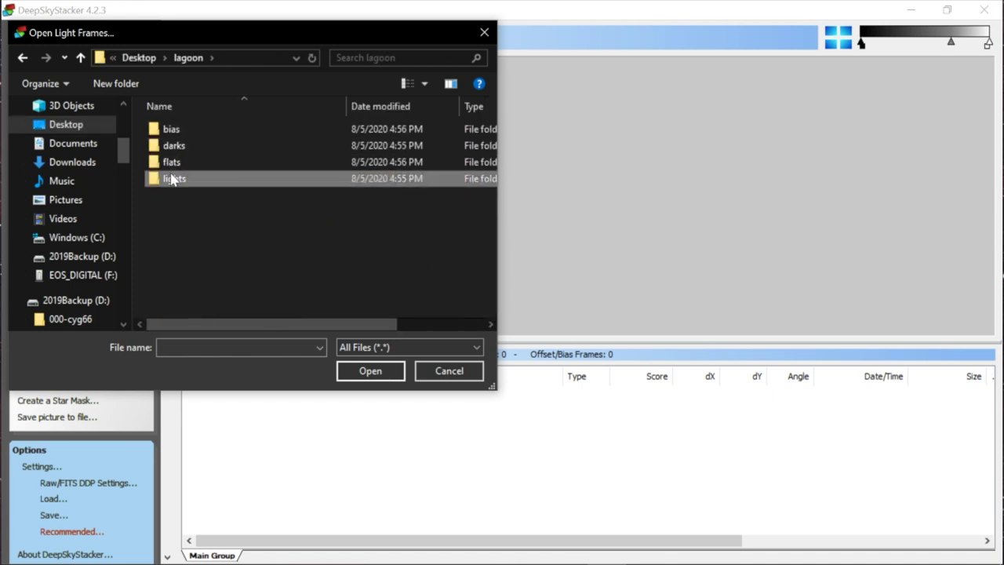
double_click(174, 178)
click(182, 155)
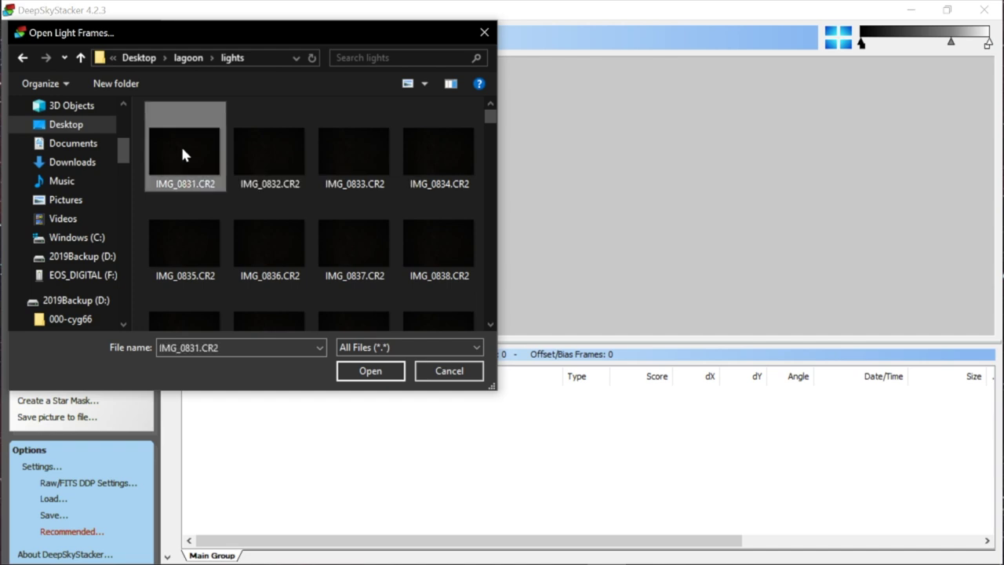
key(ctrl+a)
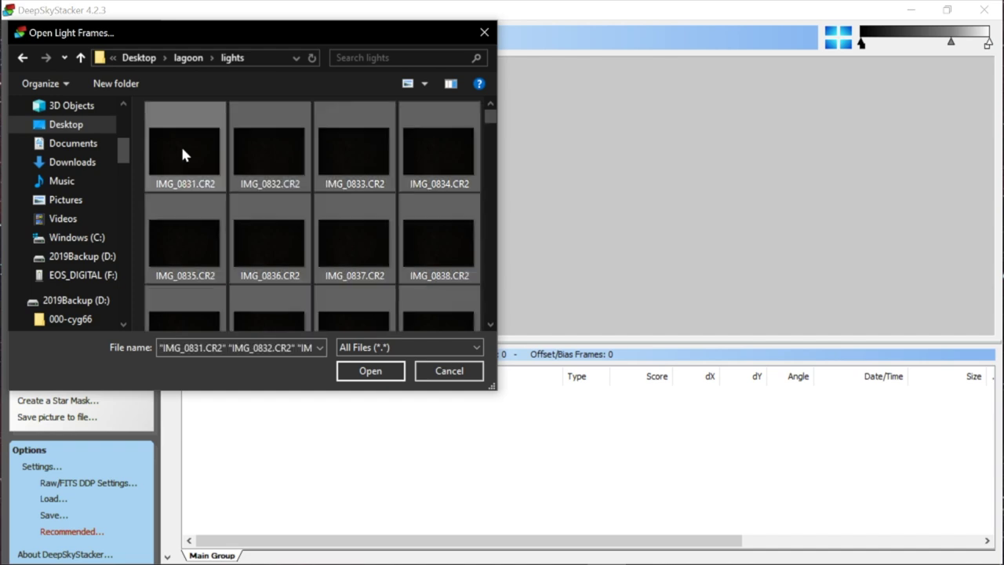
click(400, 377)
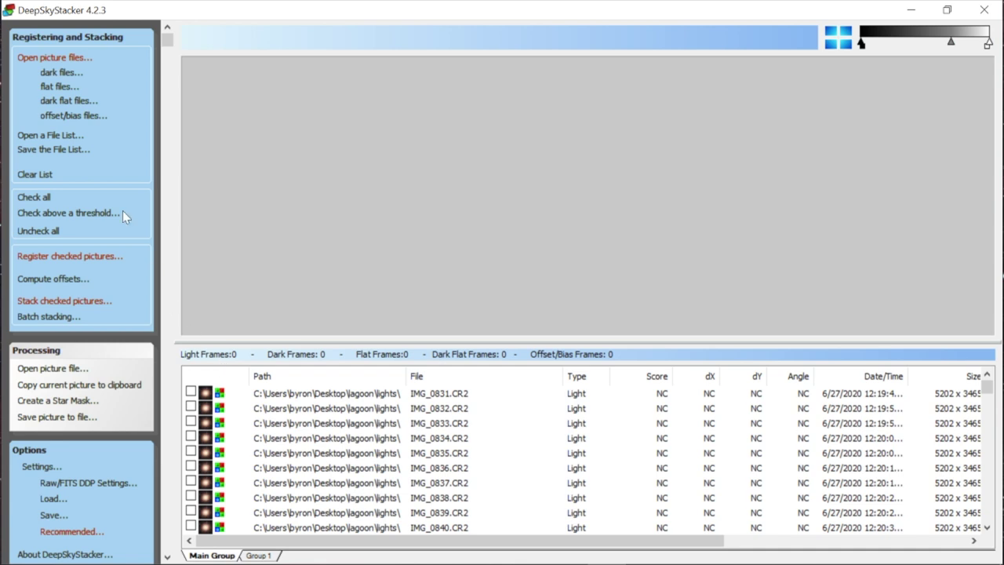
- Check all loaded light frames and add all 46 dark frames from the lagoon darks folder
click(36, 198)
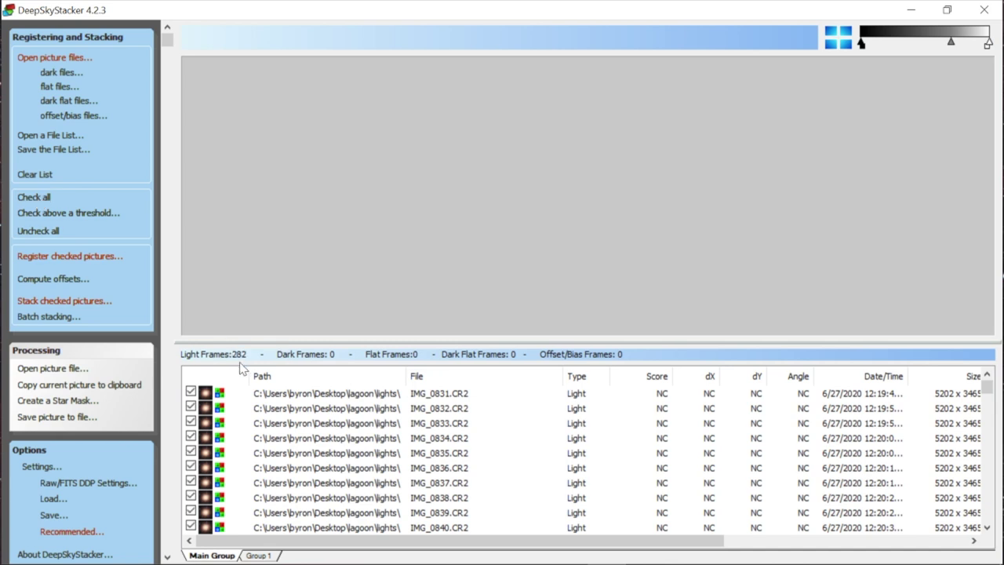
click(52, 72)
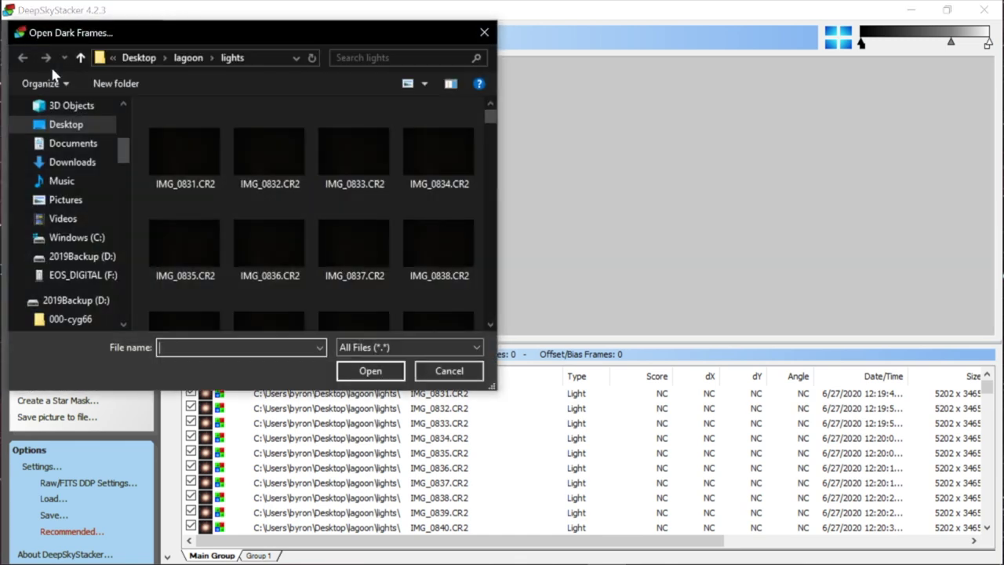
click(186, 58)
double_click(166, 149)
click(178, 147)
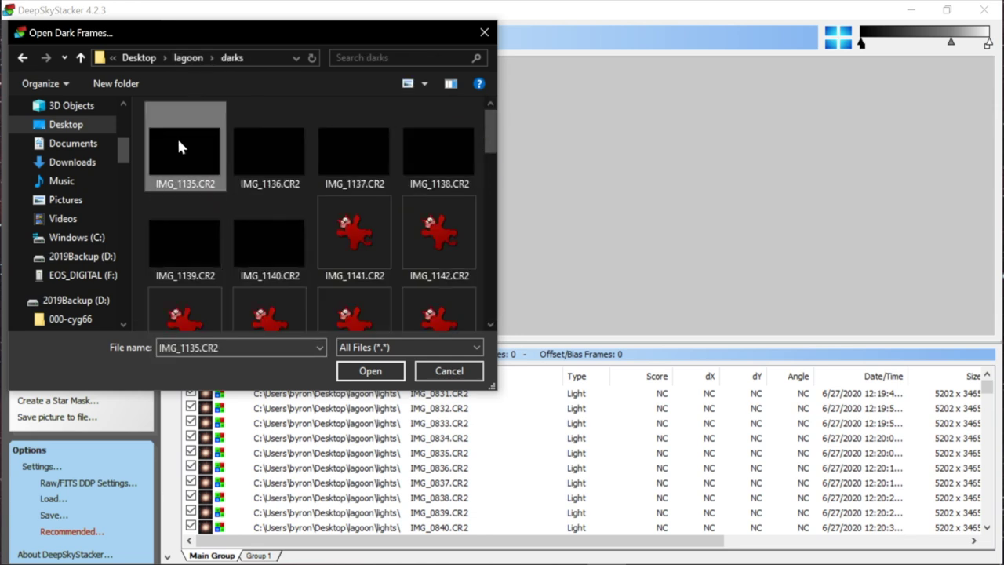
key(ctrl+a)
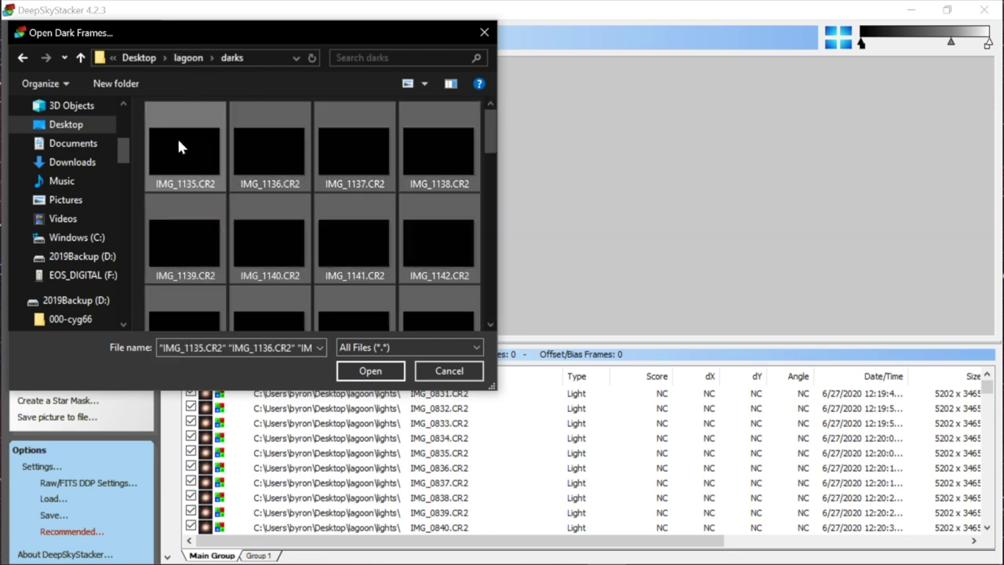
click(377, 366)
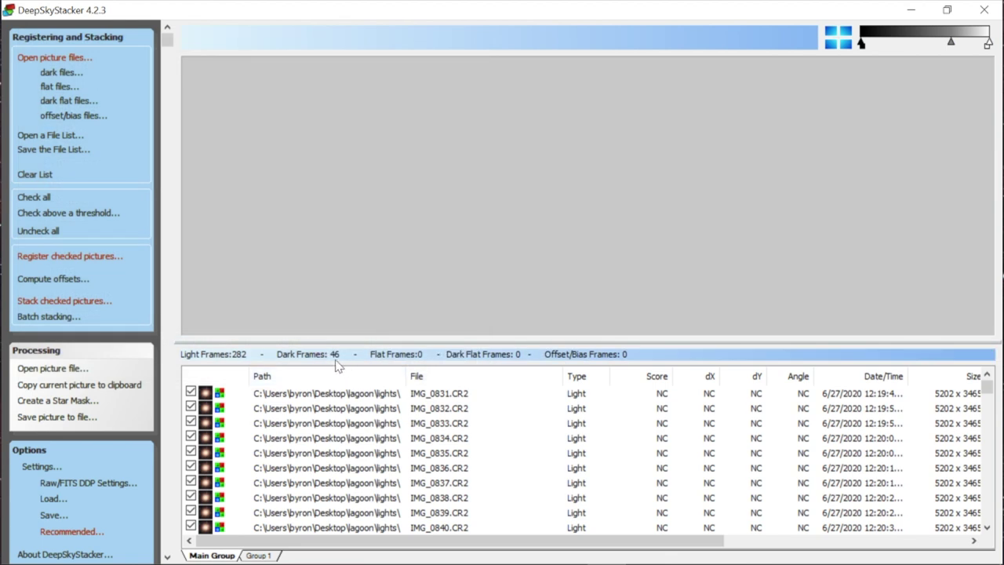
- Add all 29 flat frames from the lagoon flats folder
click(47, 86)
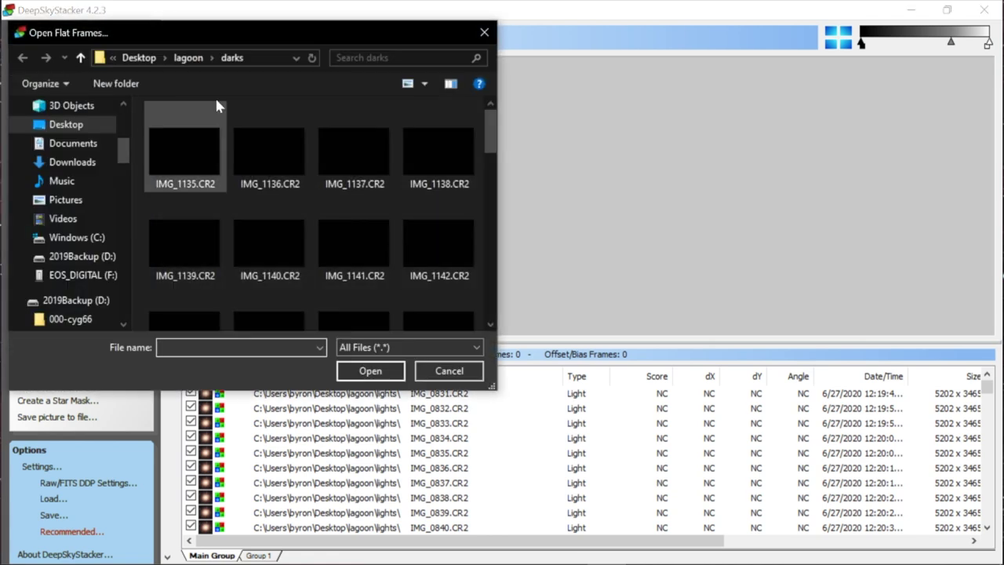
click(188, 58)
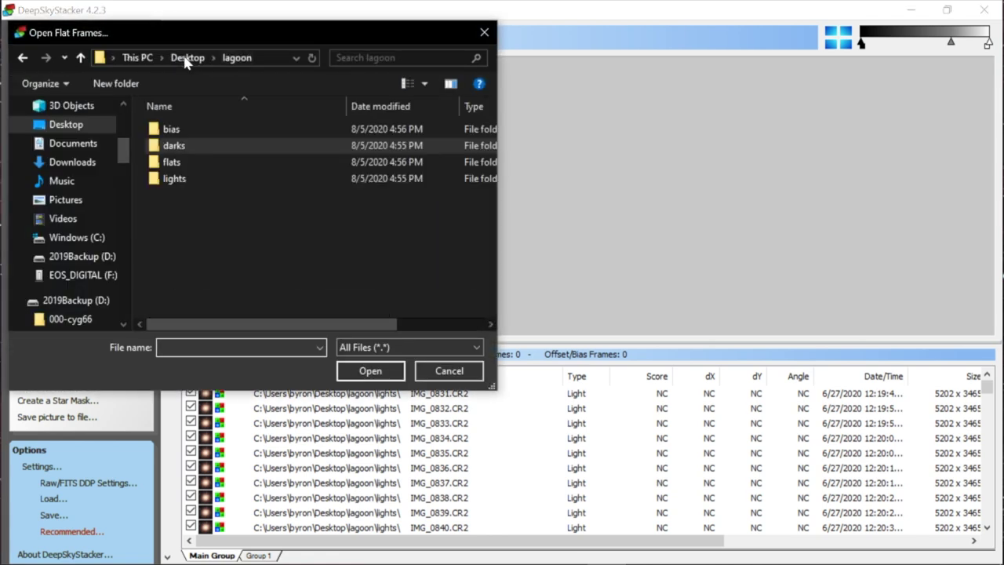
double_click(170, 159)
click(178, 138)
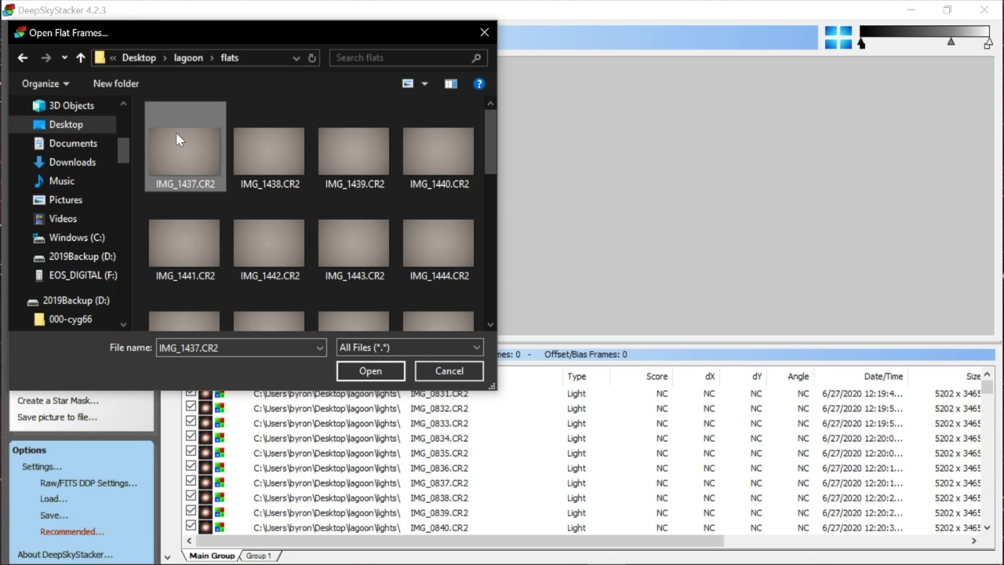
key(ctrl+a)
click(370, 370)
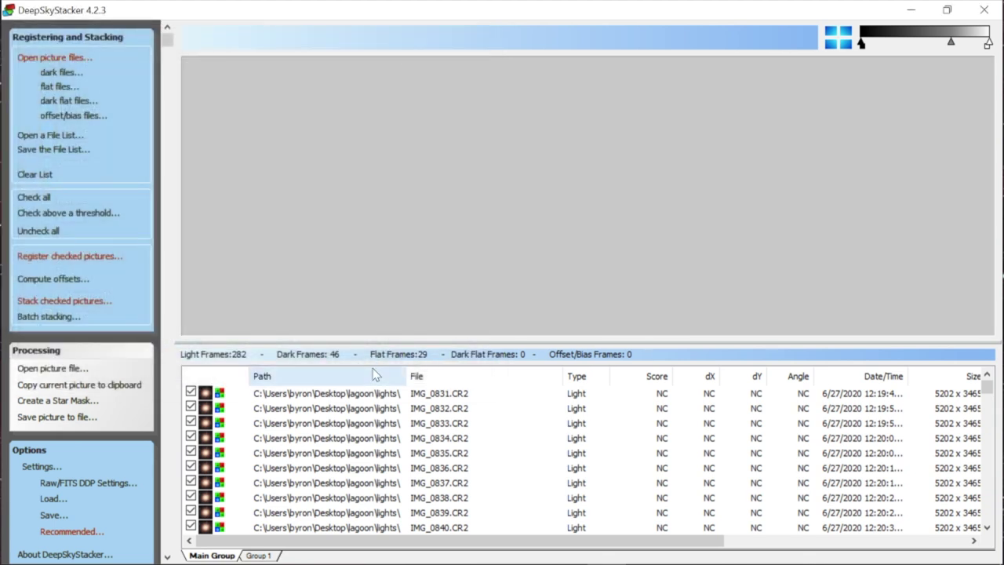
- Add all 100 offset/bias frames from the lagoon bias folder
click(68, 118)
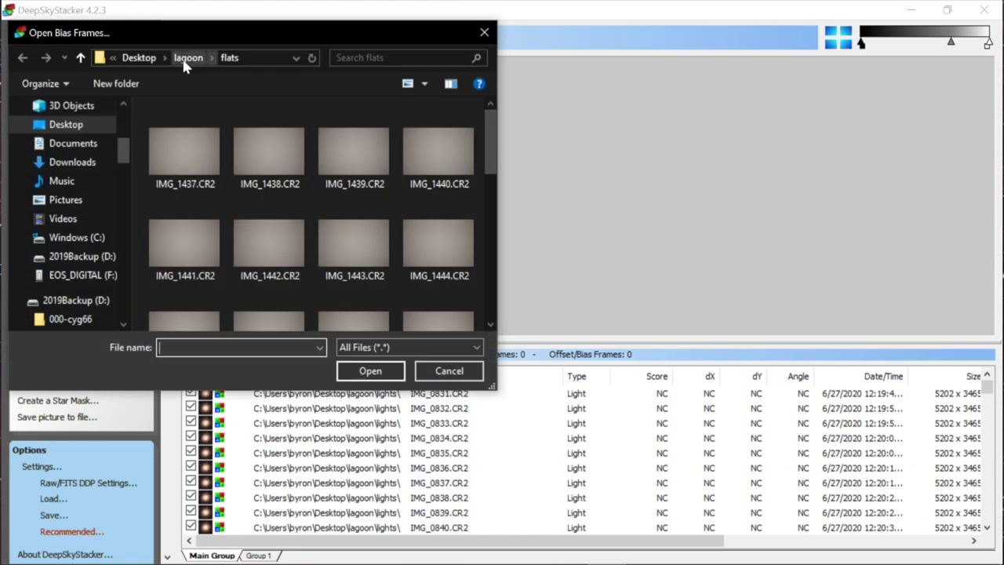
click(184, 62)
double_click(169, 130)
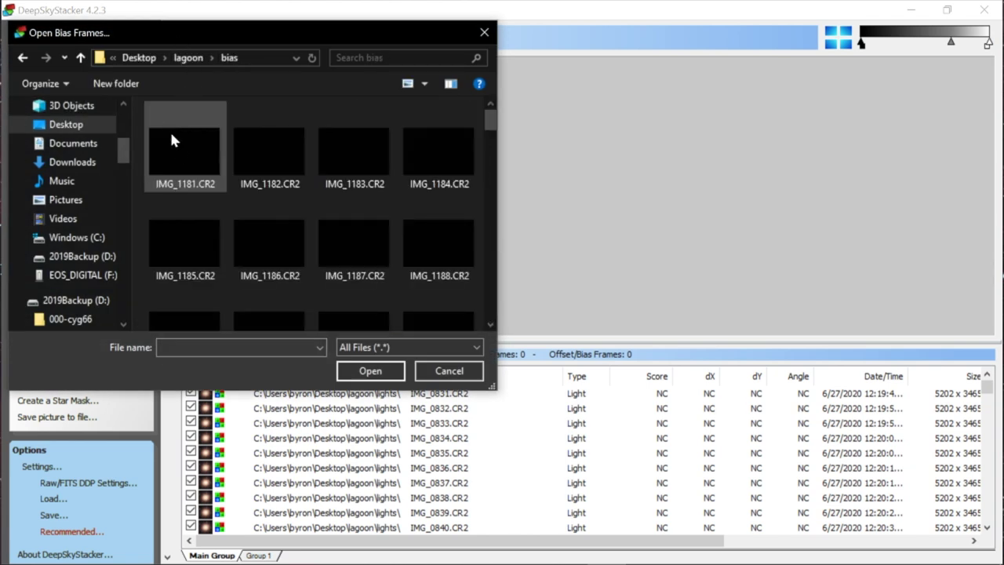
click(177, 152)
key(ctrl+a)
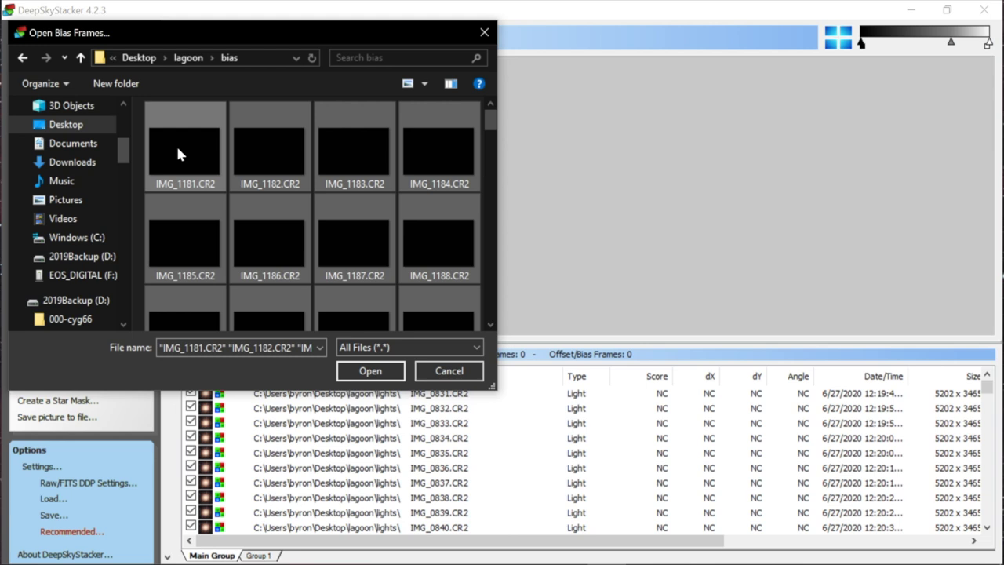
click(372, 368)
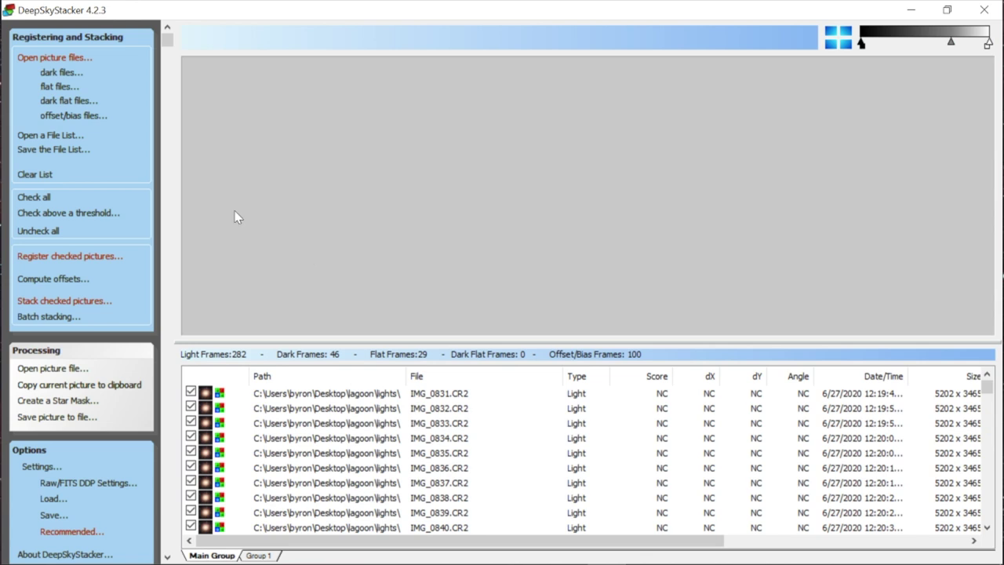
- In Register Settings, enable Stack after registering and keep the best 95% of pictures
click(76, 261)
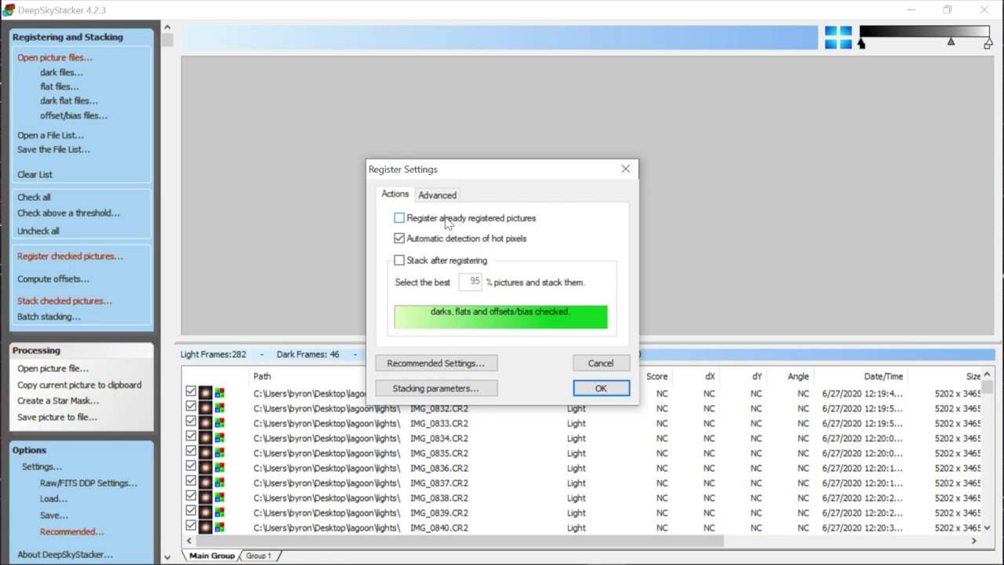
click(400, 261)
double_click(473, 280)
text(95)
- On the Advanced tab, compare star counts at 20%, 14% and 36% thresholds, then set 17%
click(444, 201)
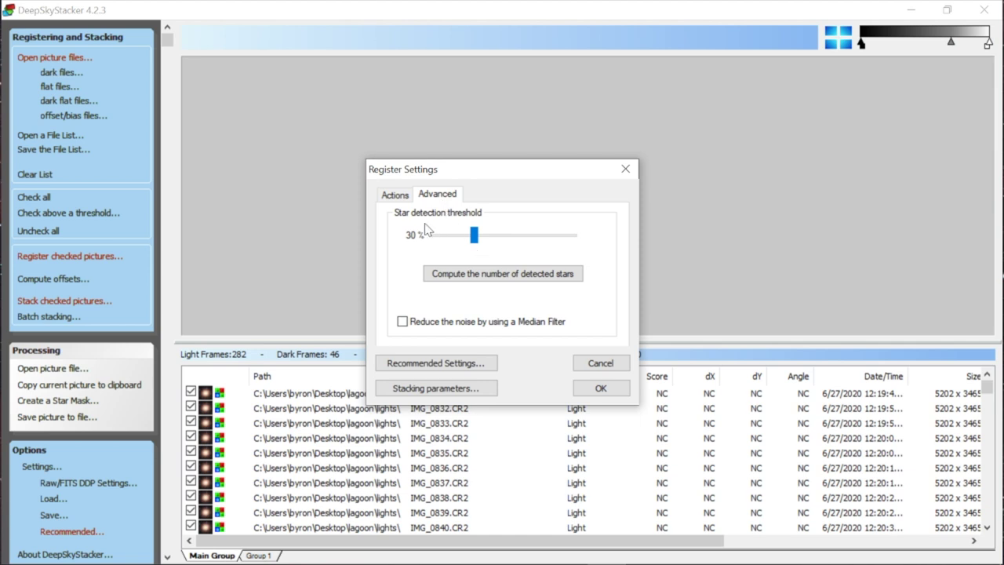
drag(476, 236, 459, 239)
click(472, 276)
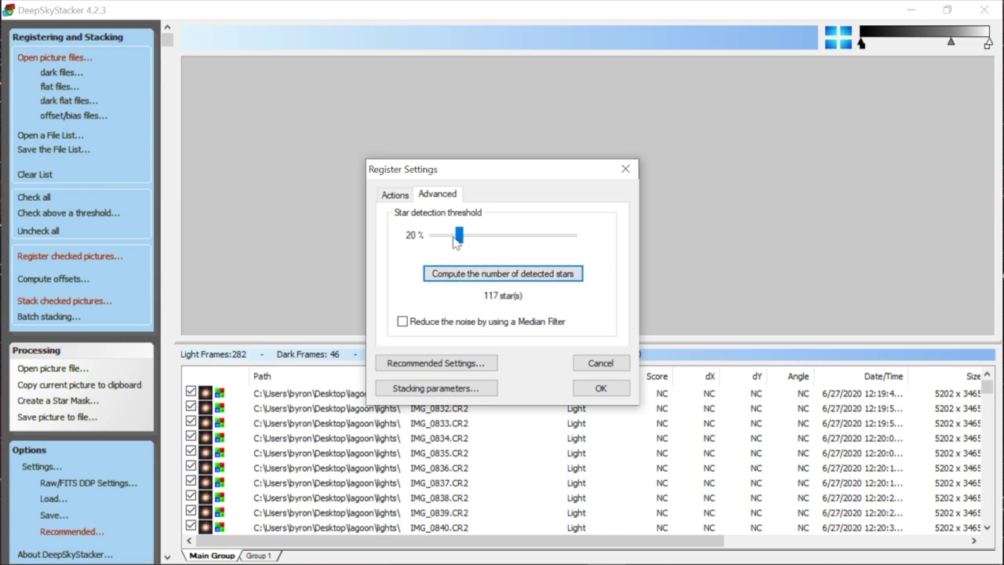
drag(457, 240, 451, 243)
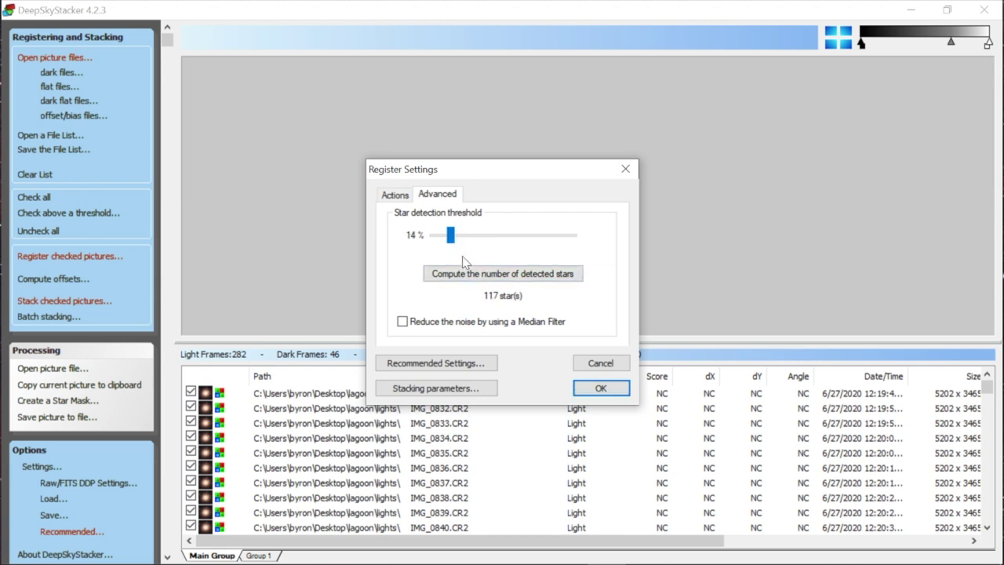
click(468, 274)
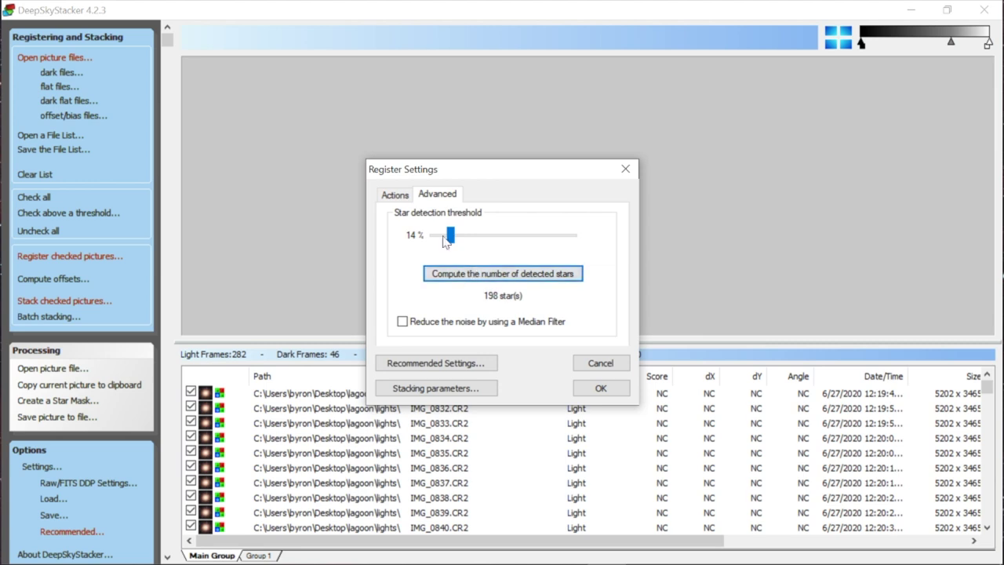
drag(450, 236, 483, 240)
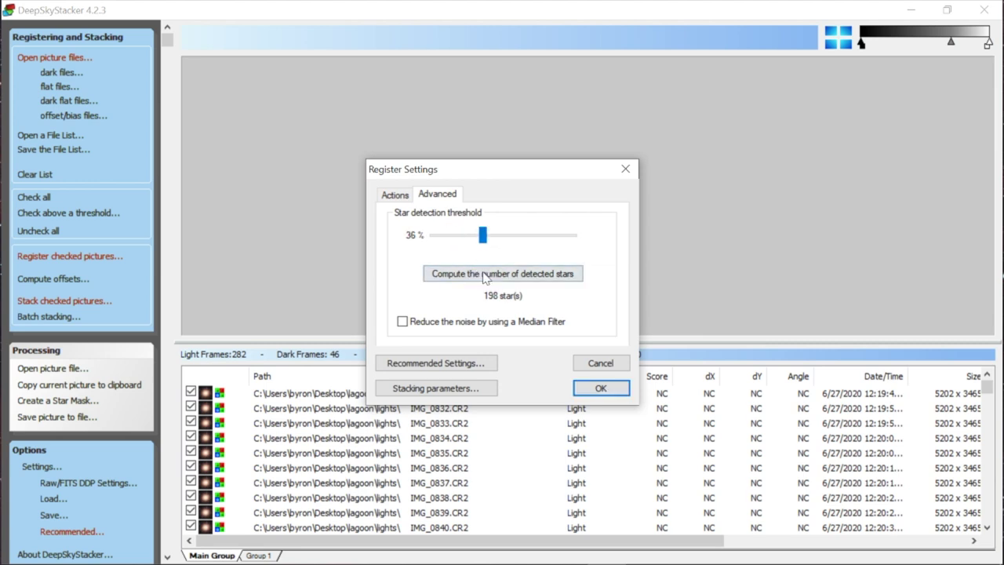
click(488, 276)
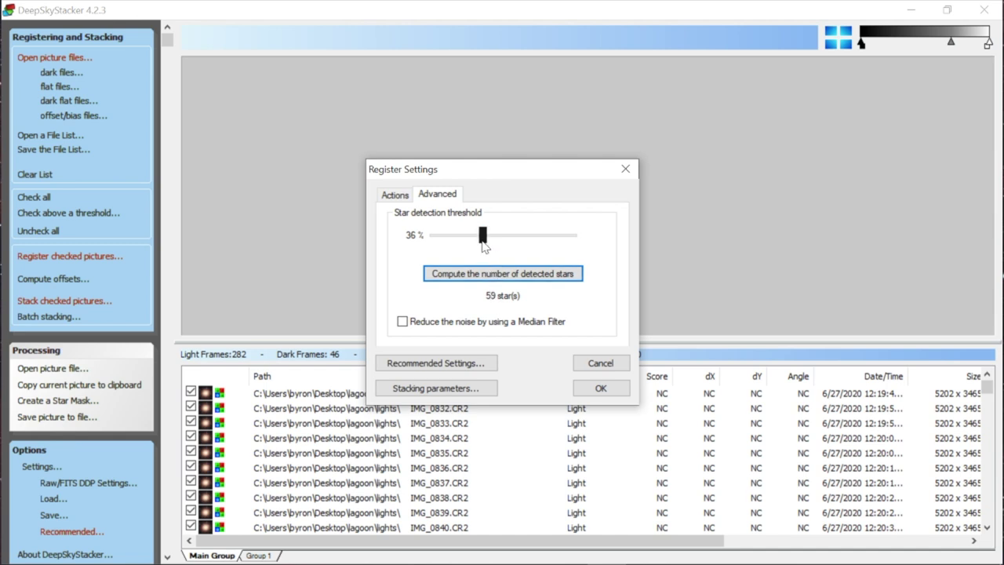
drag(483, 246, 457, 245)
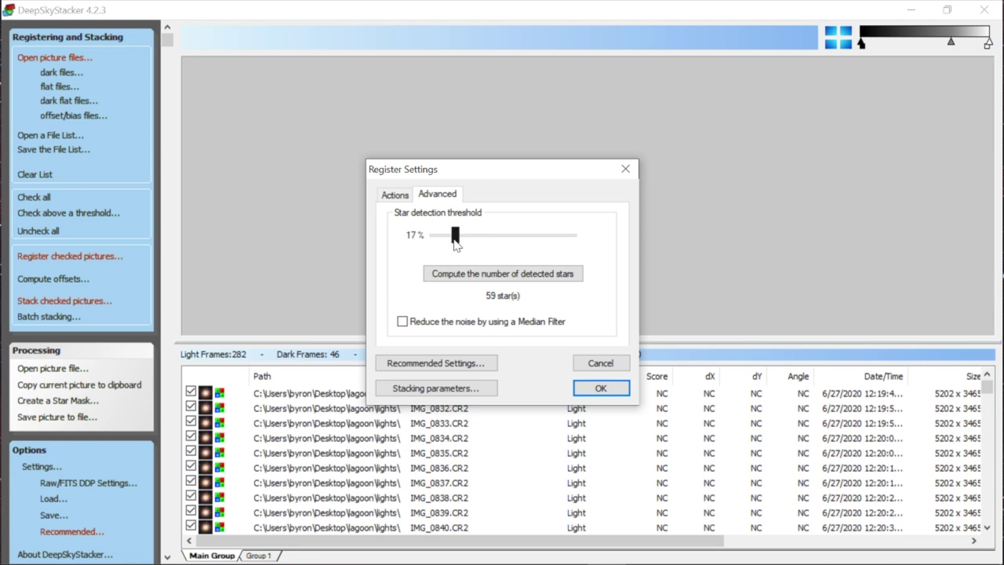
- Compute detected stars at the 17% threshold, yielding 147 stars
click(471, 274)
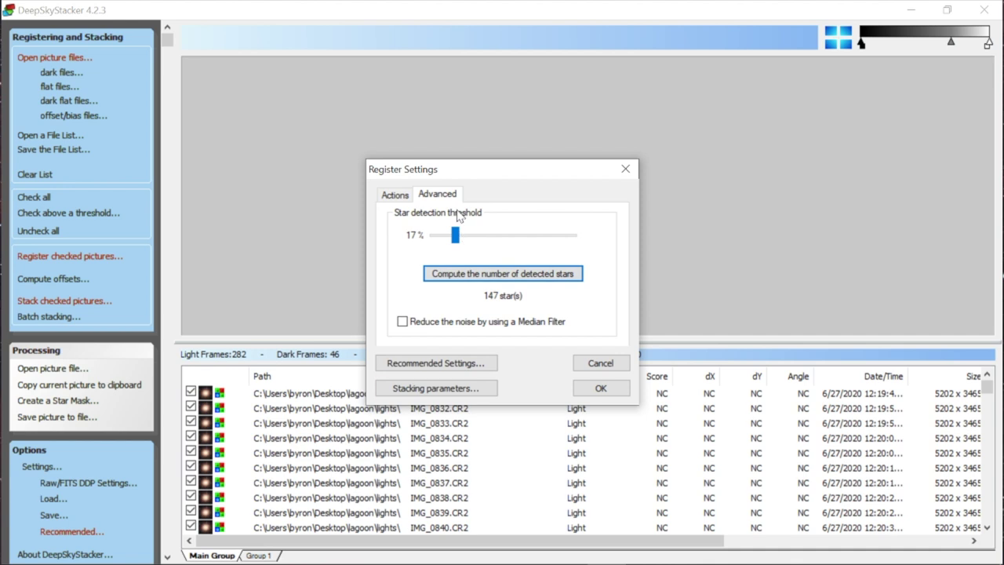
- Read through the Recommended Settings list for the lagoon frames and dismiss it with OK
click(396, 196)
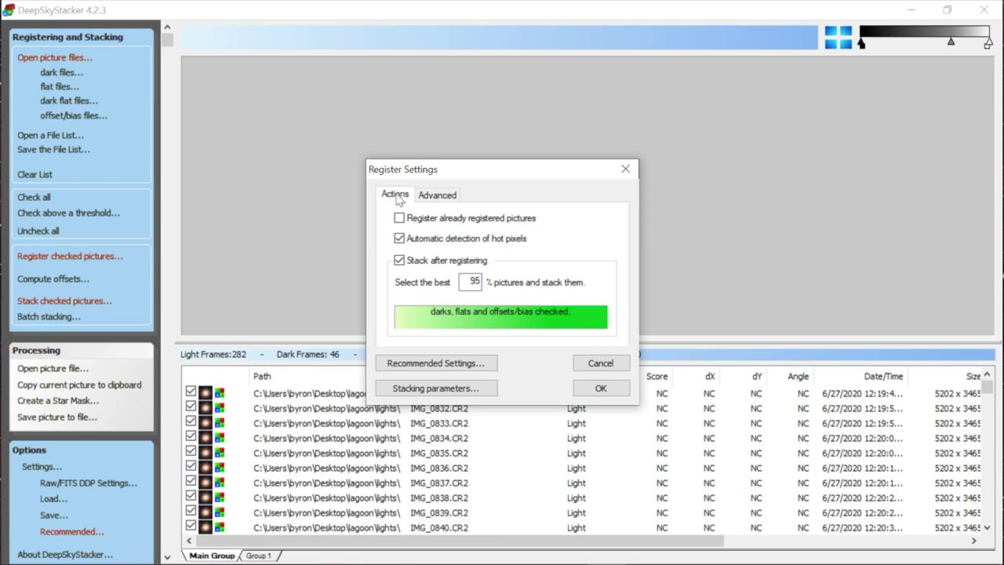
click(436, 365)
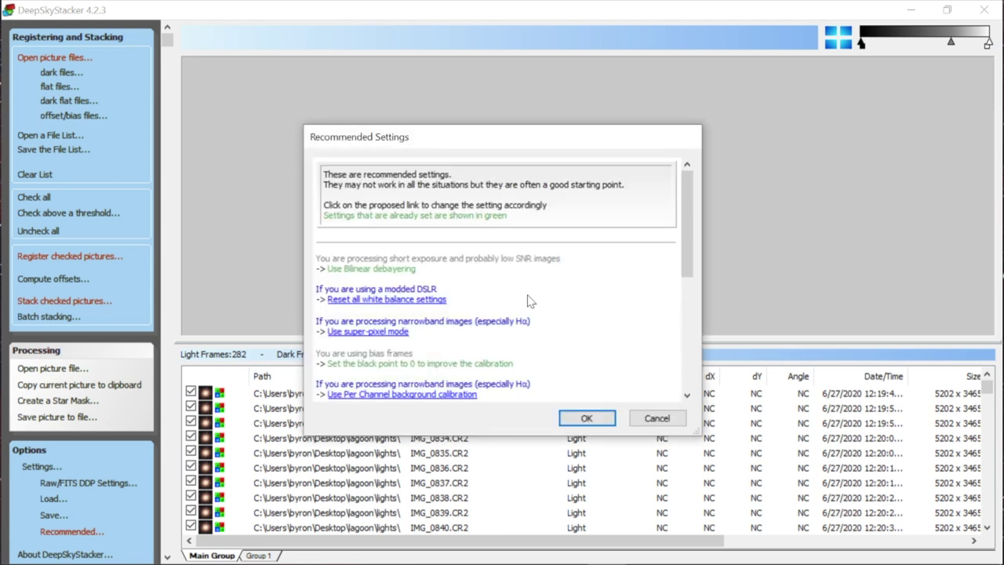
scroll(600, 256, down, 10)
scroll(600, 256, up, 10)
scroll(601, 256, down, 10)
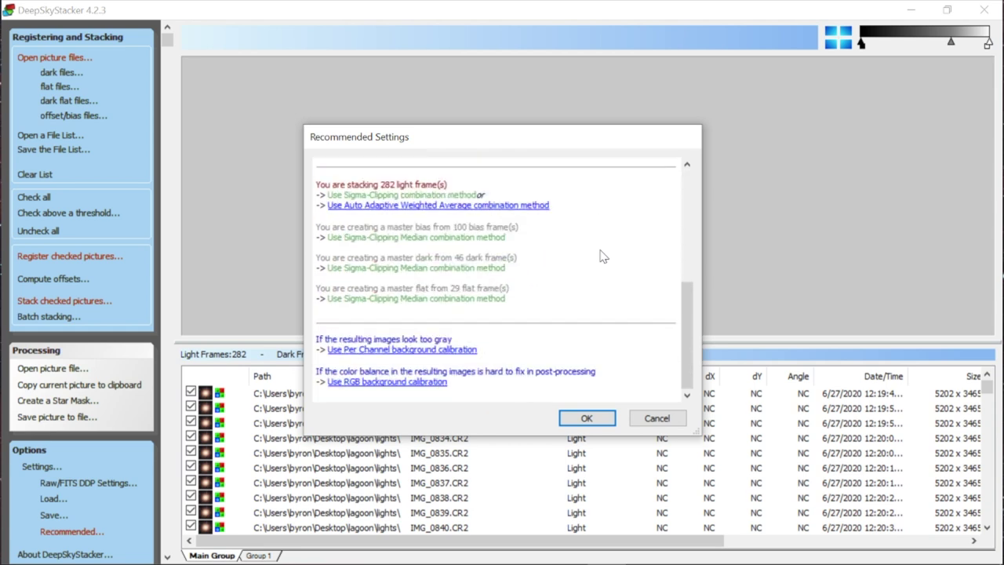
scroll(601, 256, up, 10)
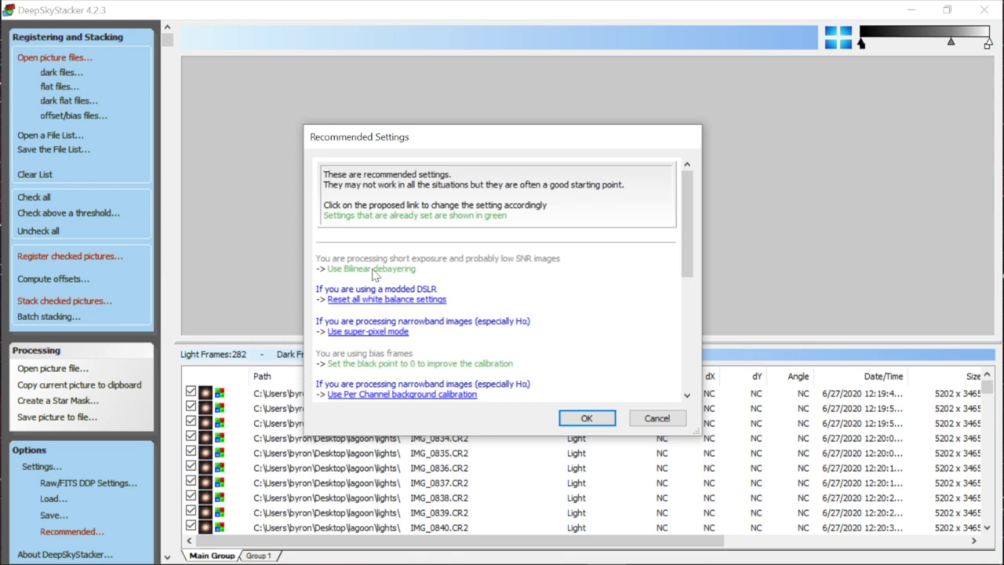
scroll(588, 276, down, 10)
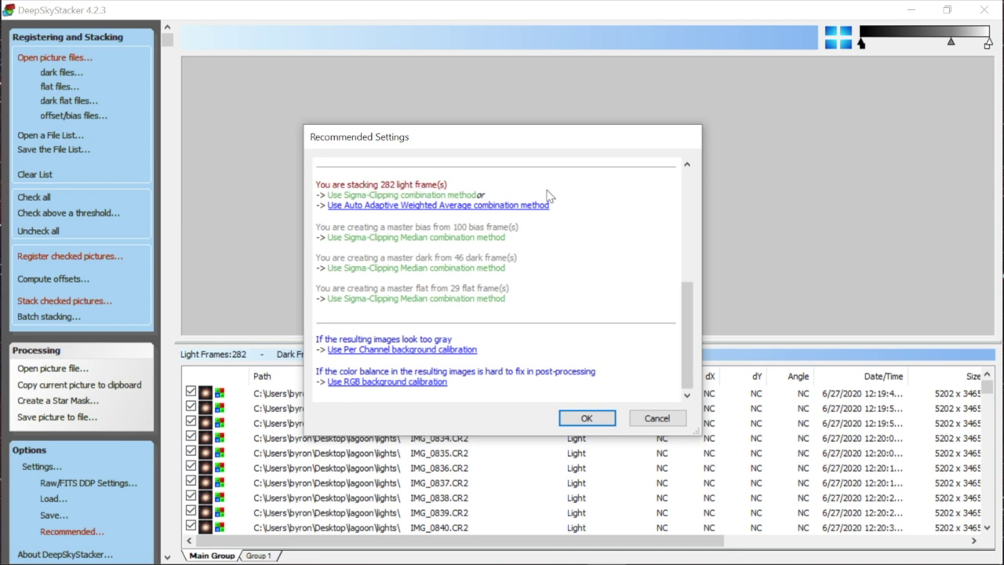
scroll(426, 276, up, 5)
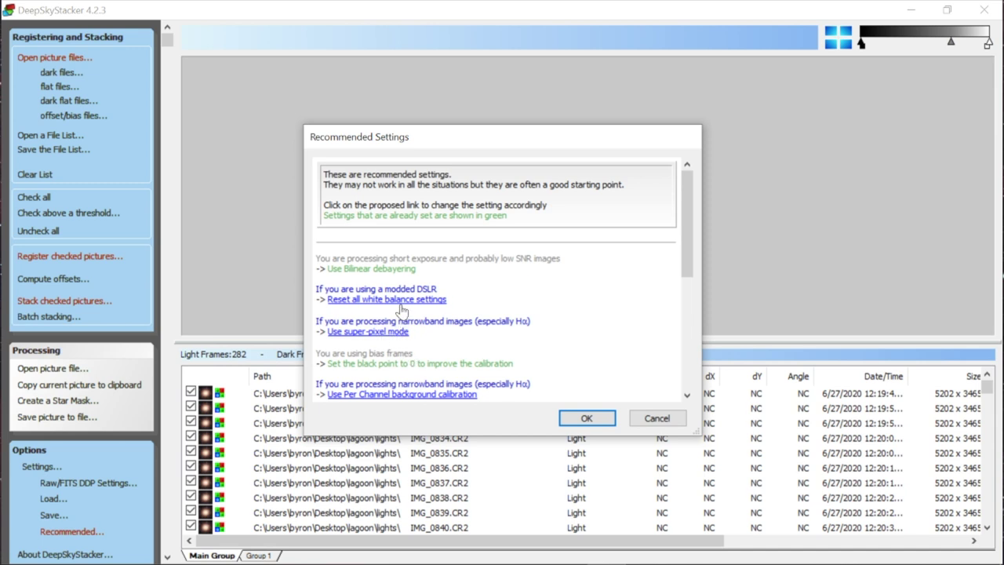
scroll(454, 316, down, 4)
scroll(454, 316, down, 3)
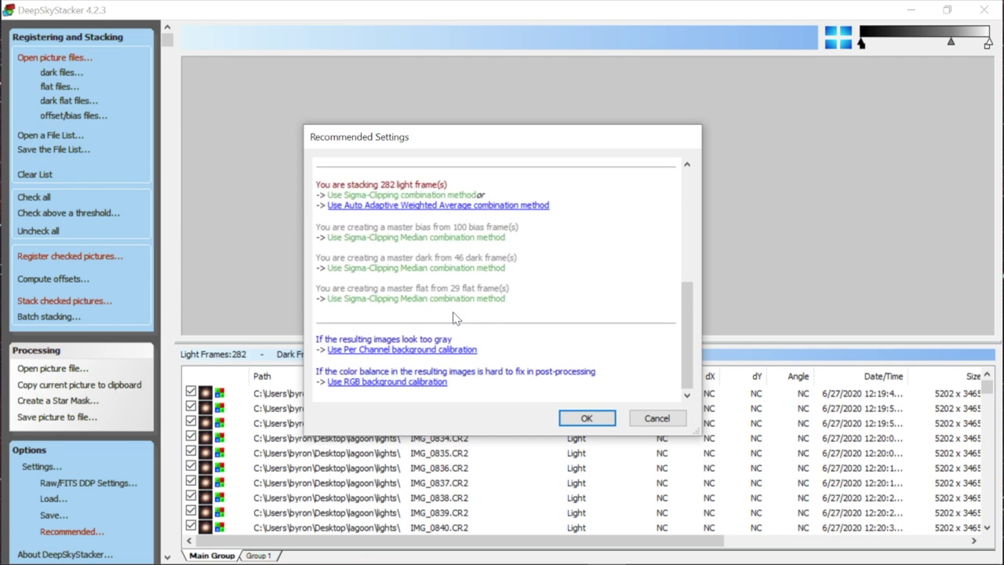
scroll(516, 272, up, 7)
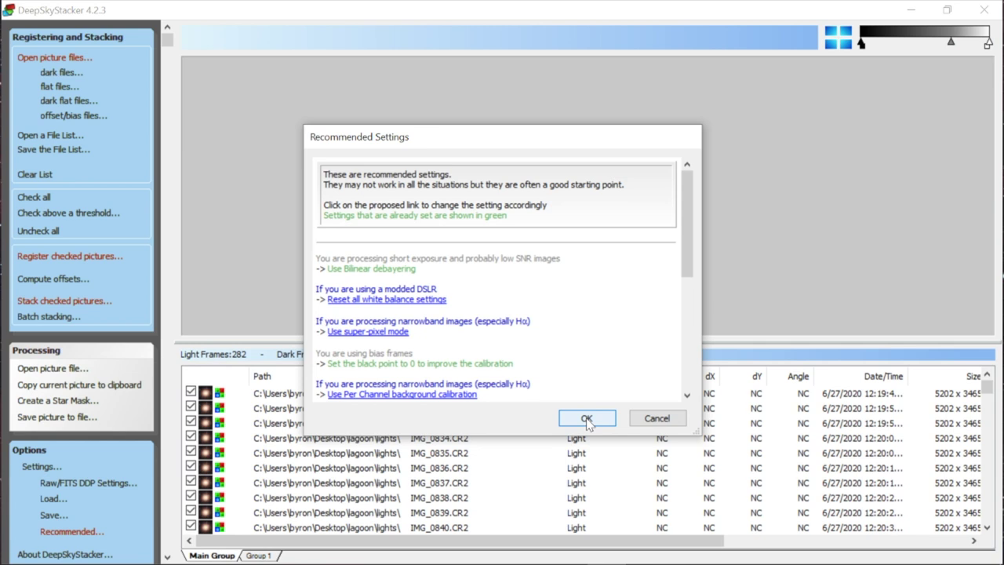
click(587, 419)
- Compare Mosaic and Intersection framing on the Result tab, then settle on Standard Mode
click(437, 389)
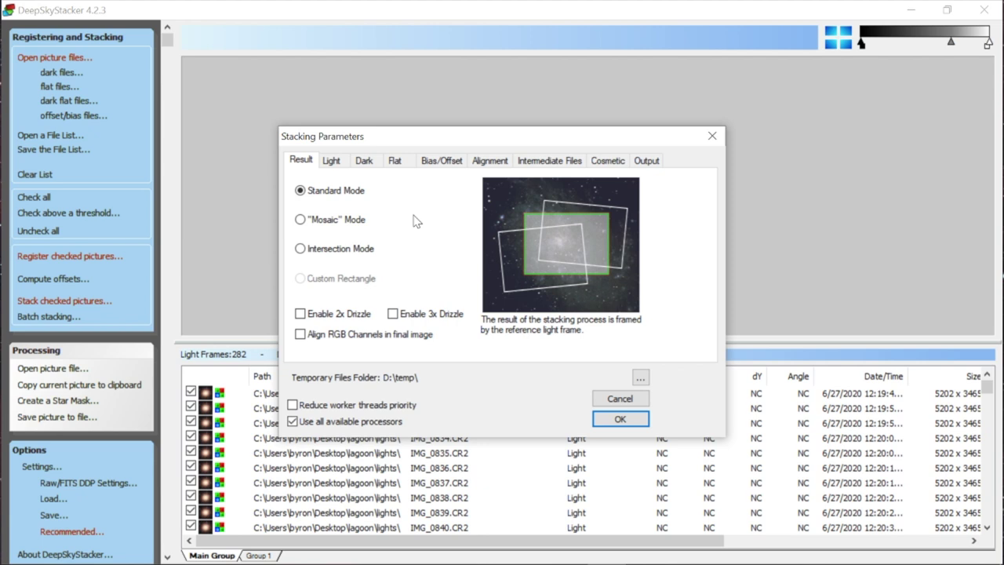
click(300, 219)
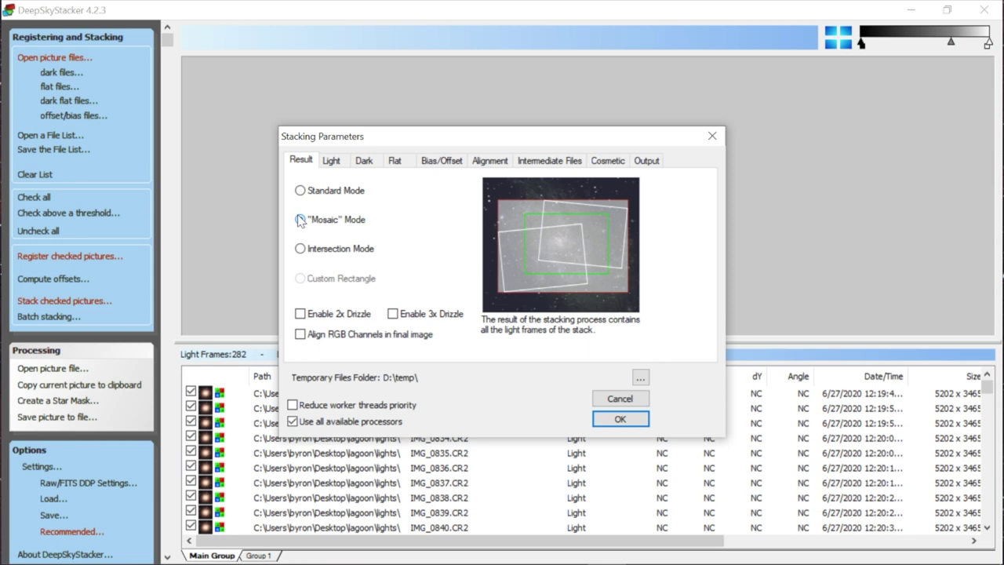
click(299, 190)
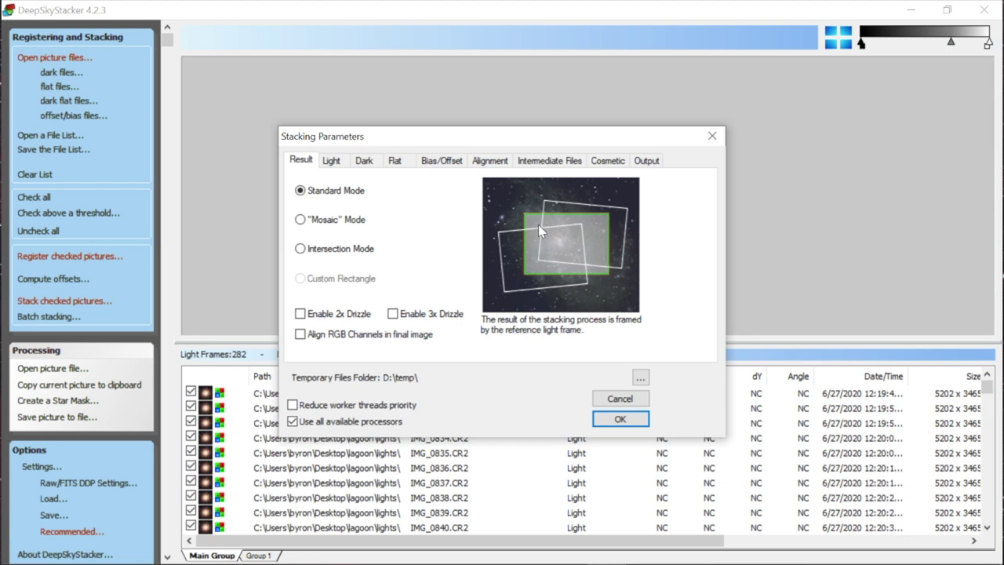
click(301, 248)
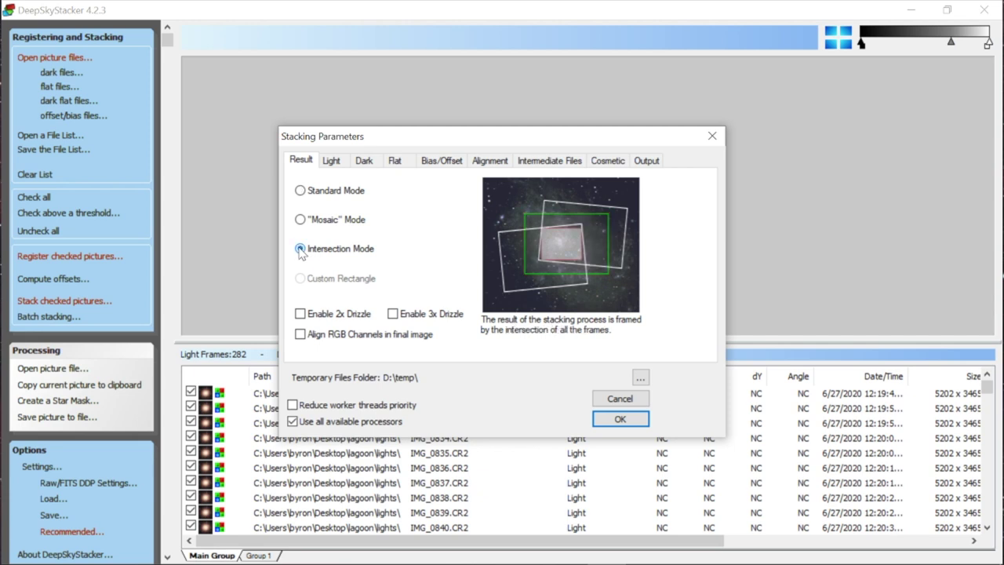
click(301, 192)
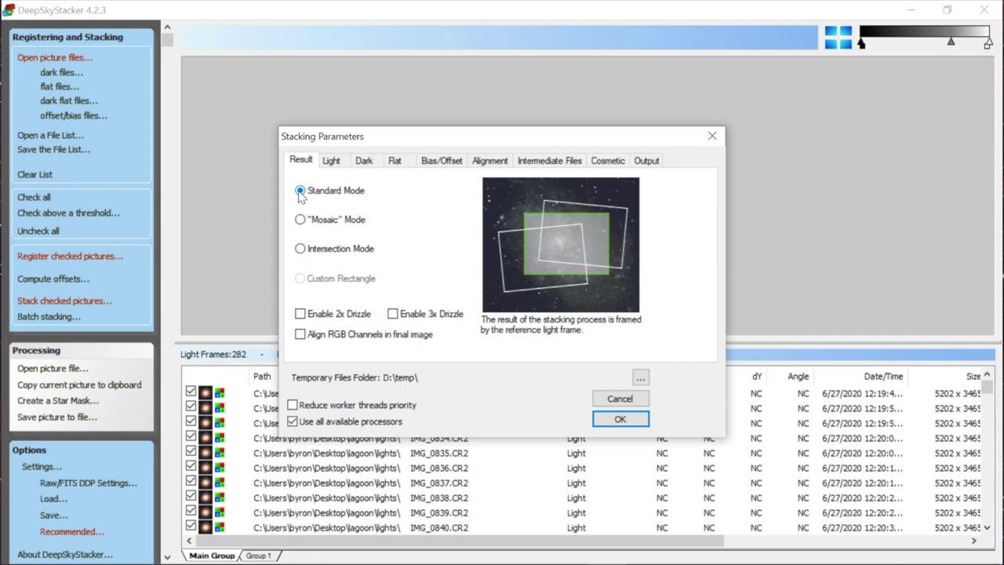
click(300, 250)
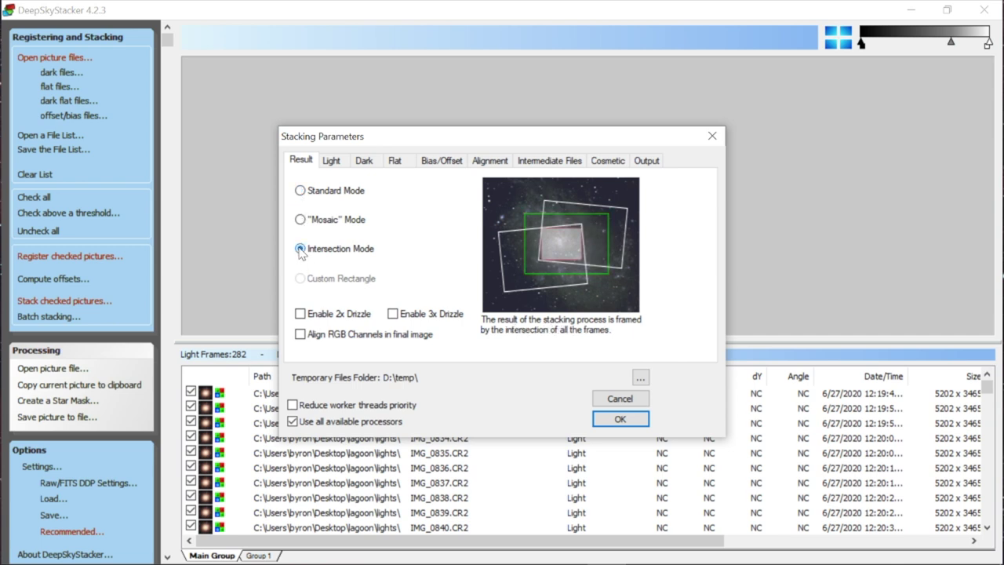
click(301, 191)
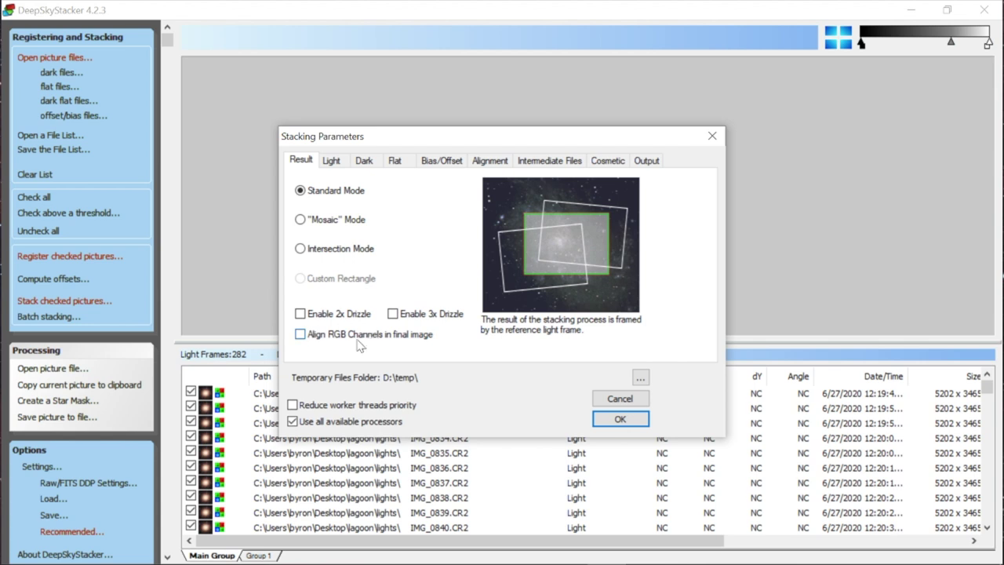
- Review the Light, Dark, Flat and Bias/Offset stacking modes, ending on Alignment with Automatic transformation
click(331, 161)
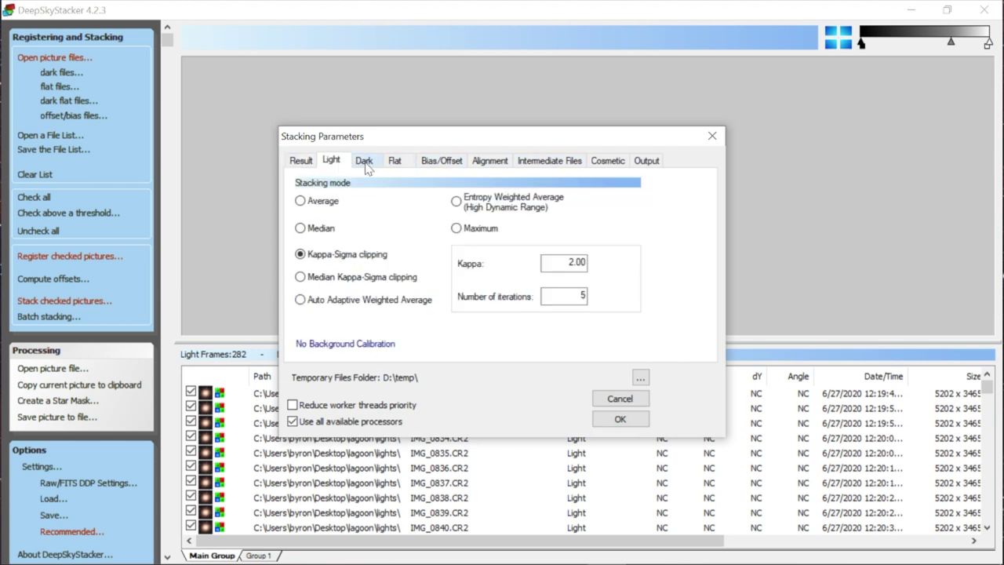
click(365, 163)
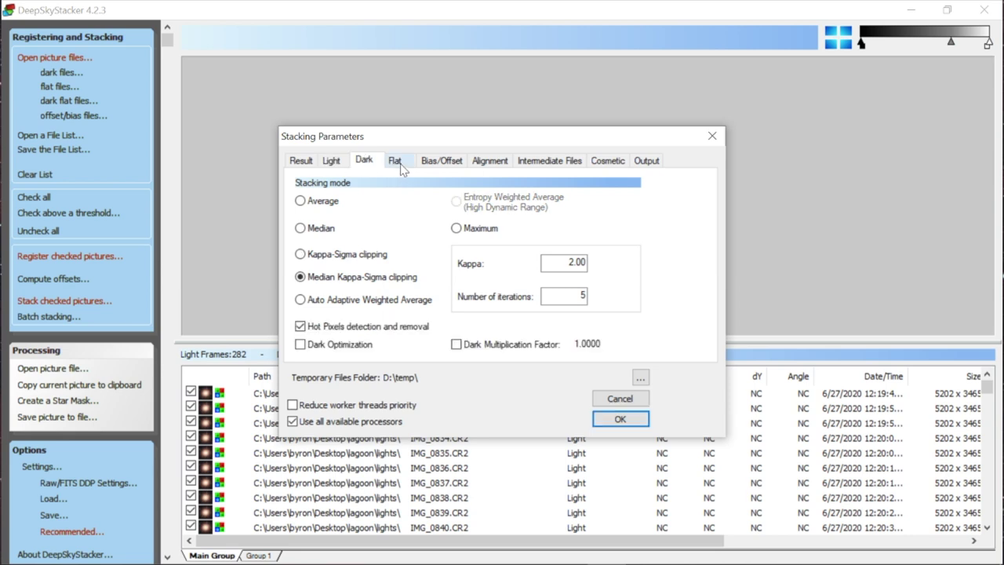
click(398, 165)
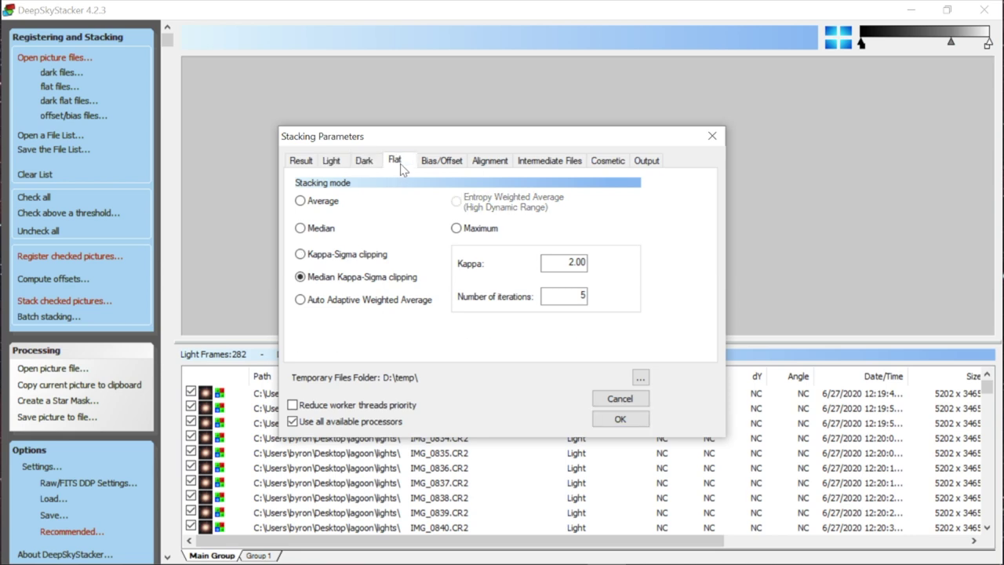
click(448, 162)
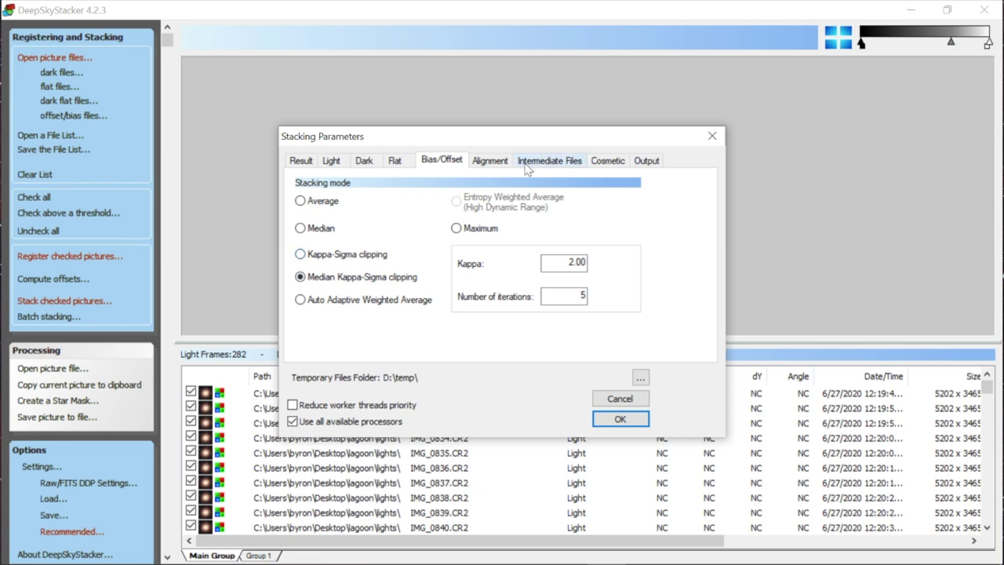
click(333, 163)
mouse_move(350, 265)
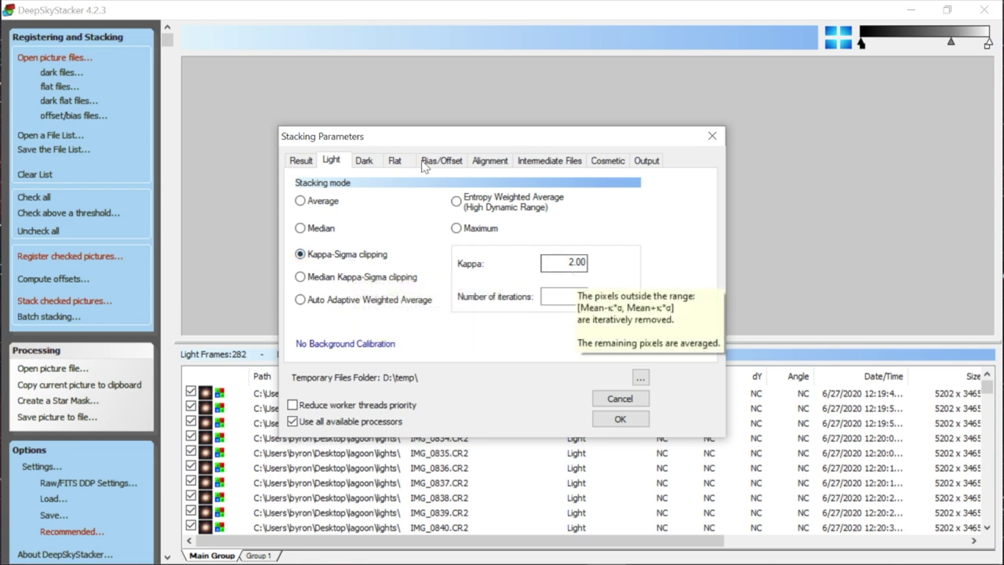
click(364, 161)
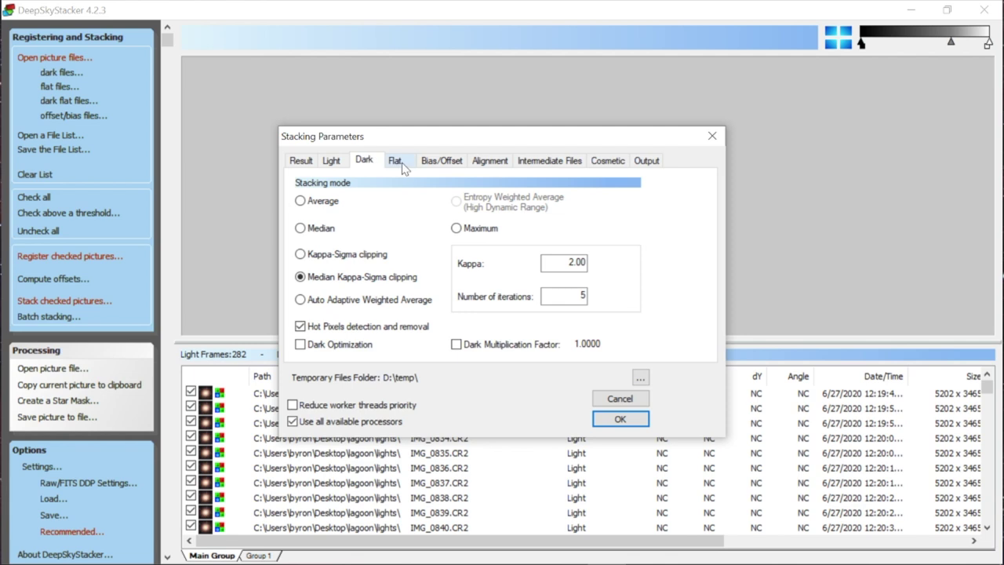
click(398, 163)
click(443, 162)
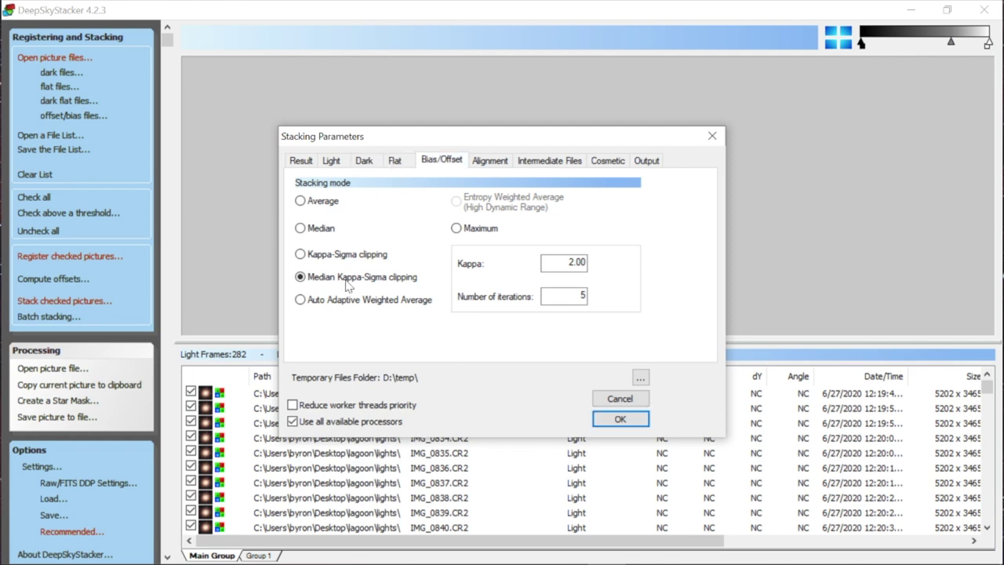
click(501, 163)
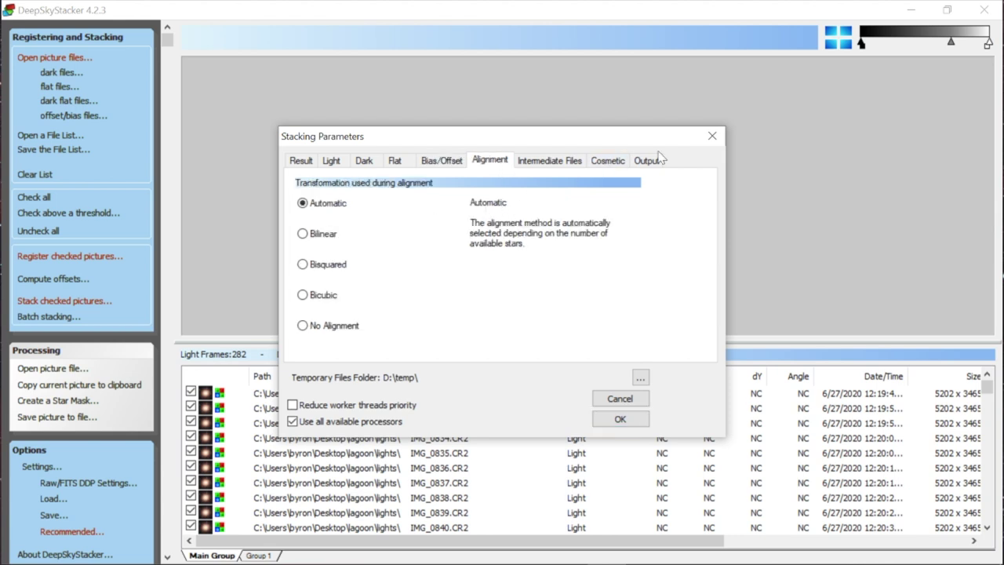
- Review the Intermediate Files, Cosmetic and Output tabs, then accept the Stacking Parameters from Result
click(555, 167)
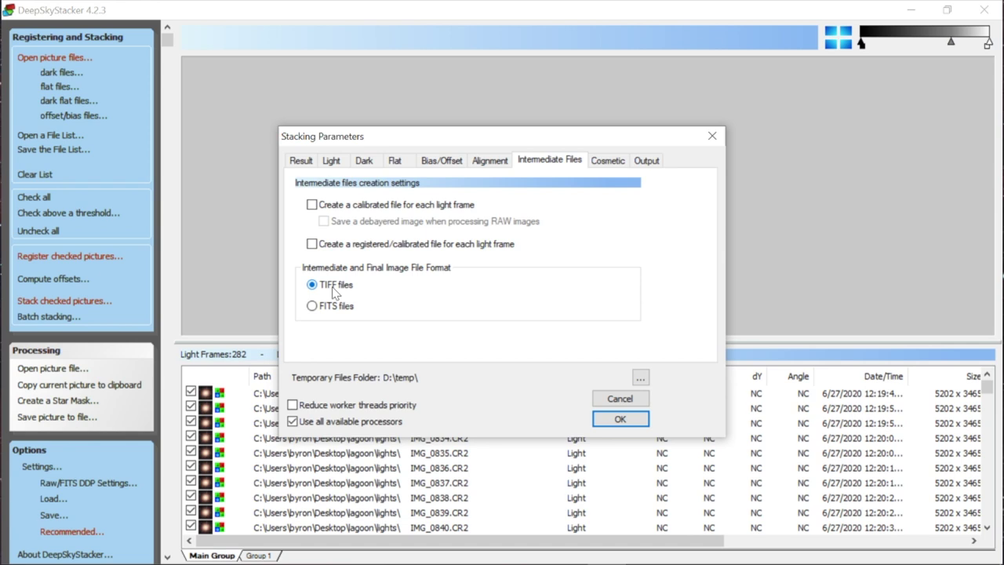
click(610, 160)
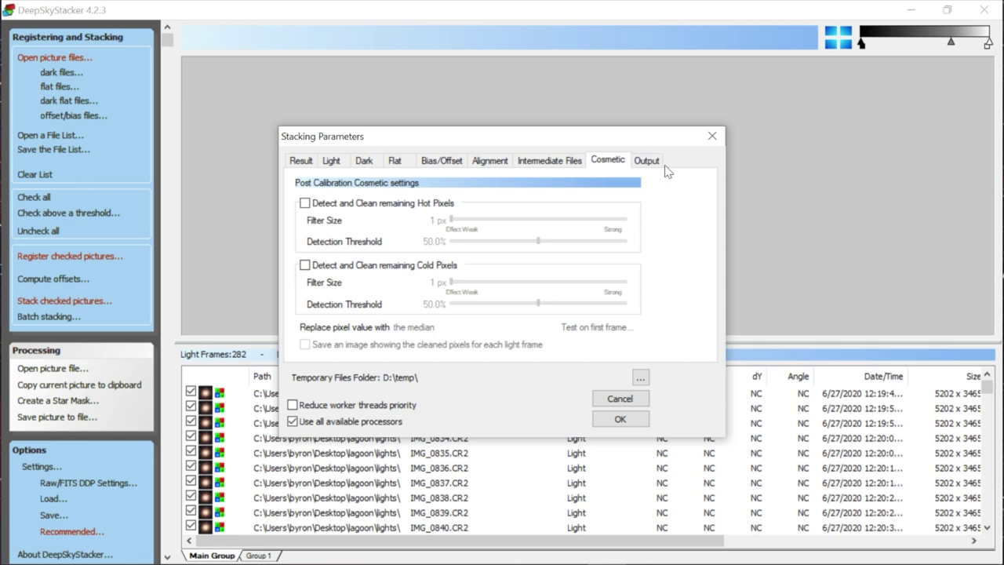
click(650, 161)
click(608, 161)
click(646, 160)
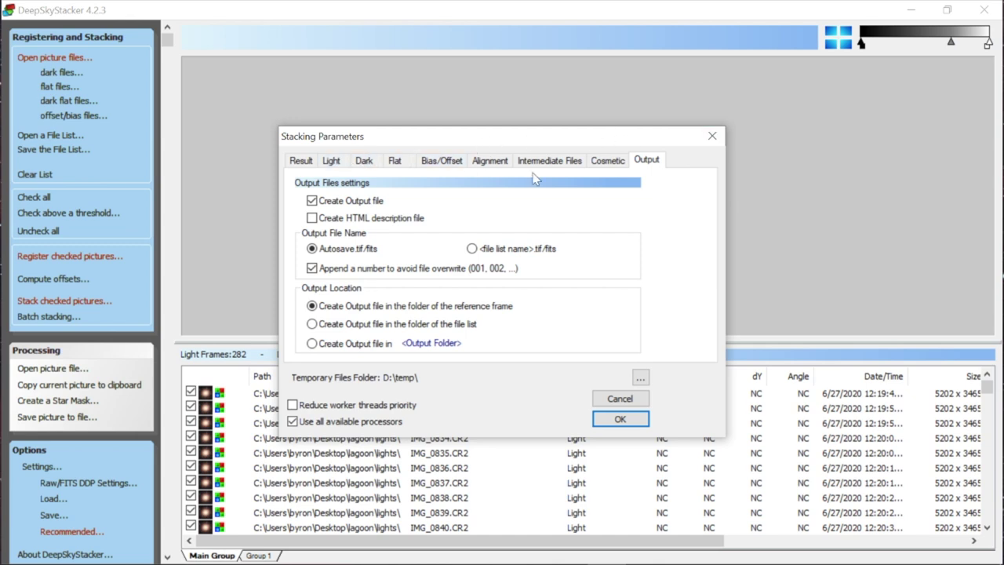
click(301, 161)
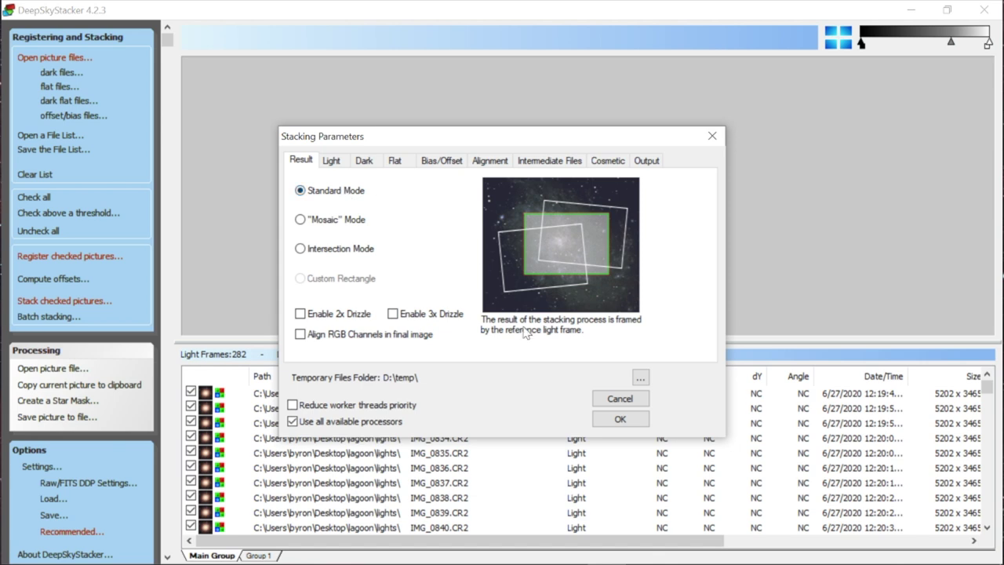
click(617, 419)
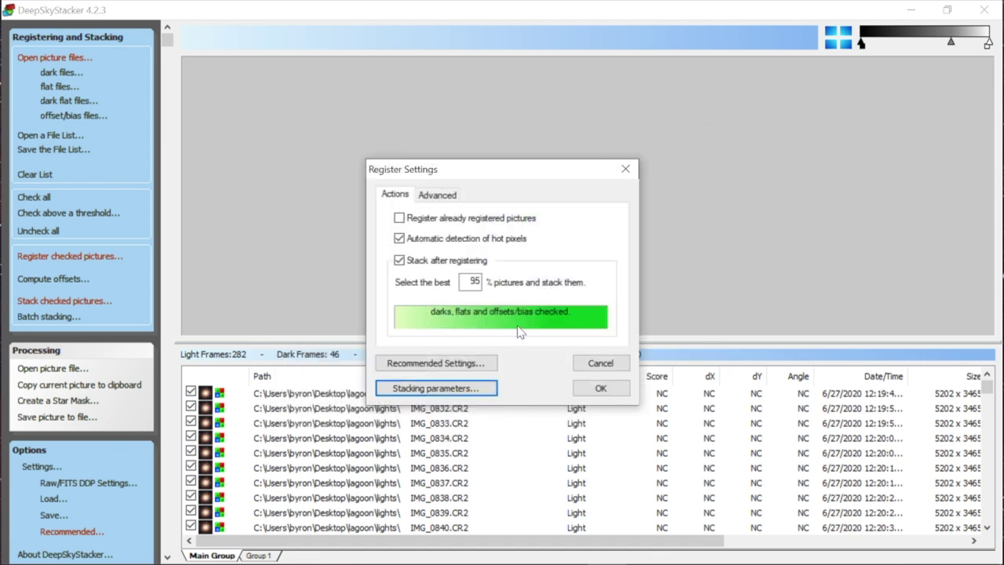
- Confirm Register Settings, review the Stacking Steps summary for 282 light frames, and start stacking
click(600, 389)
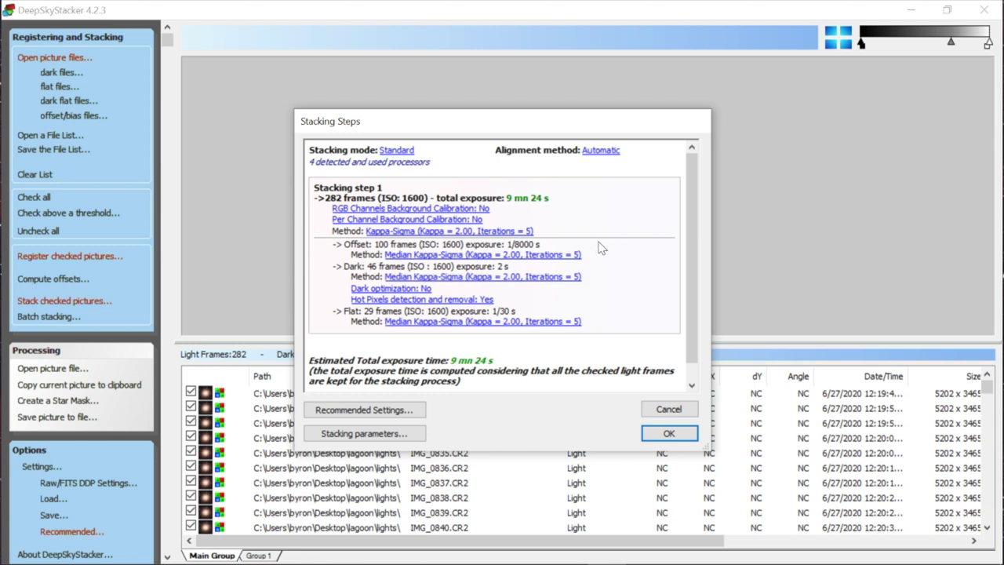
scroll(604, 222, down, 1)
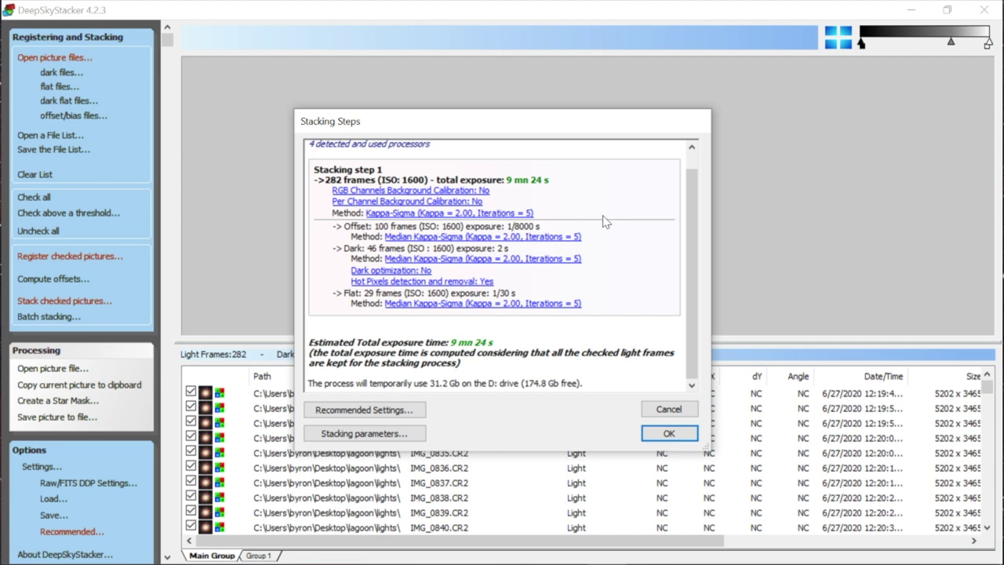
scroll(604, 222, up, 1)
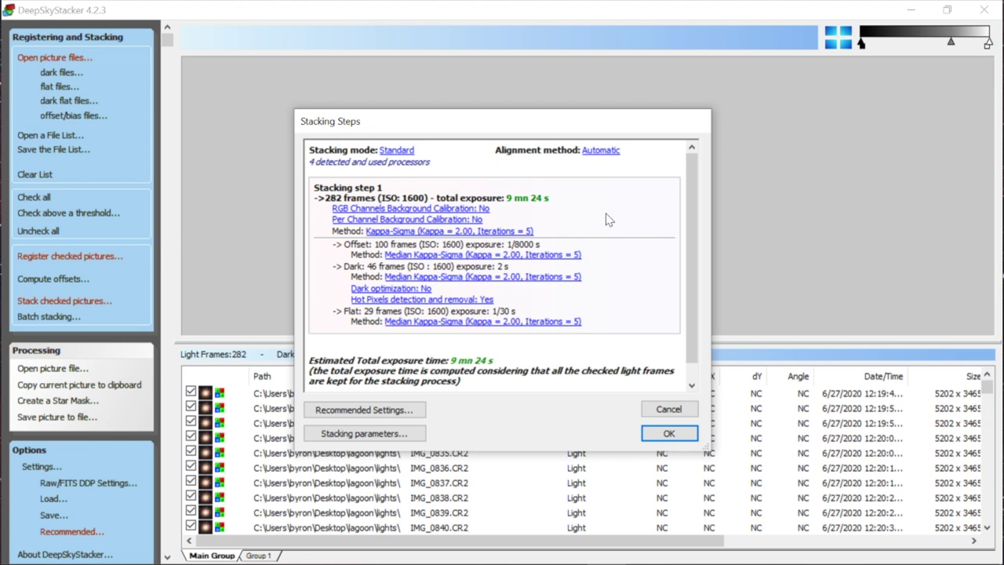
scroll(605, 218, down, 1)
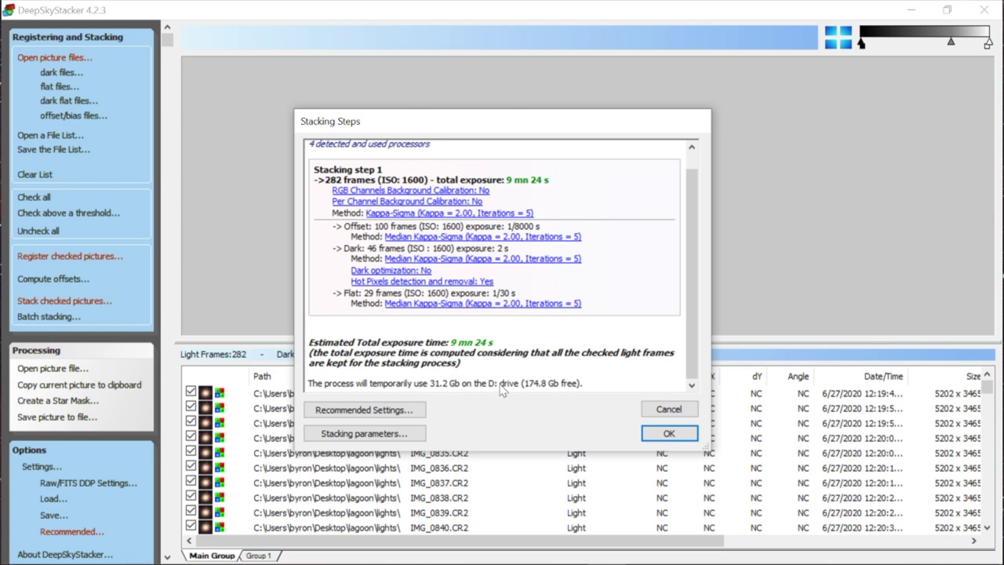
scroll(501, 390, up, 1)
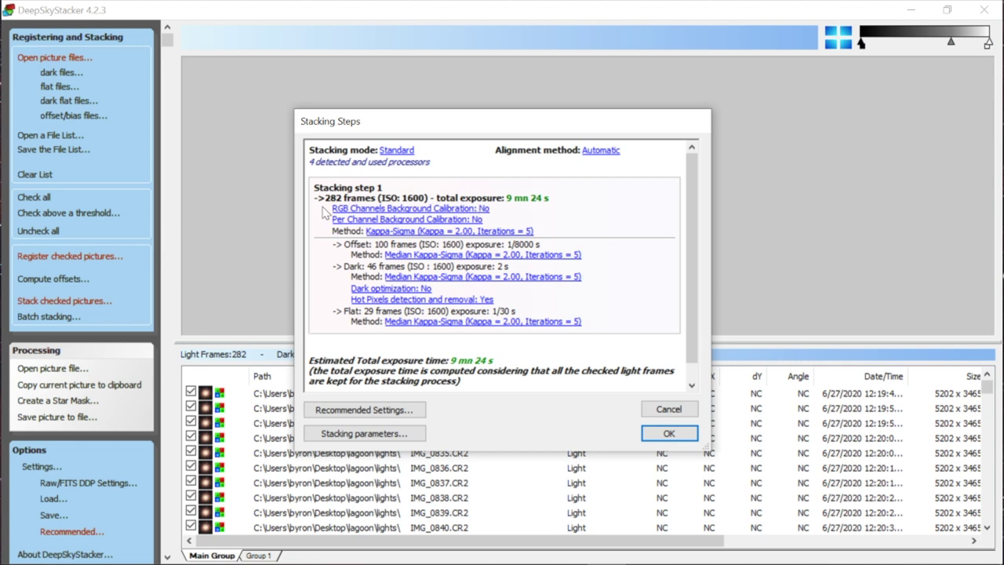
scroll(501, 328, down, 1)
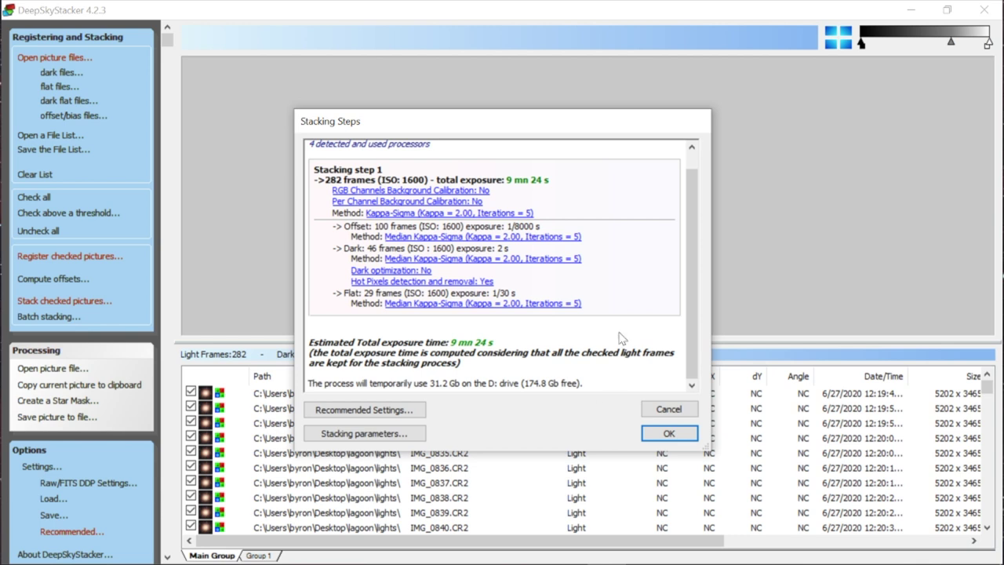
scroll(619, 337, up, 1)
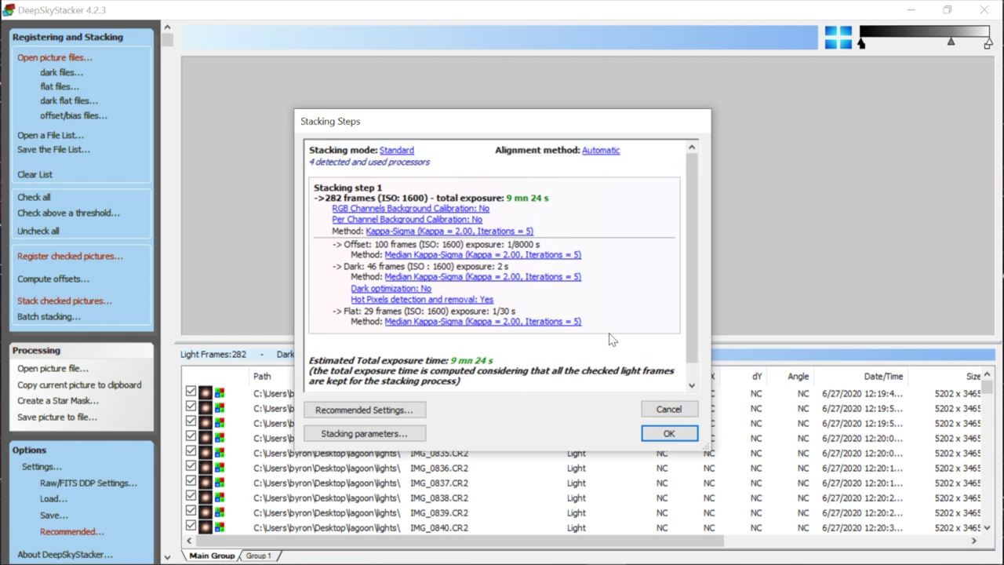
click(668, 434)
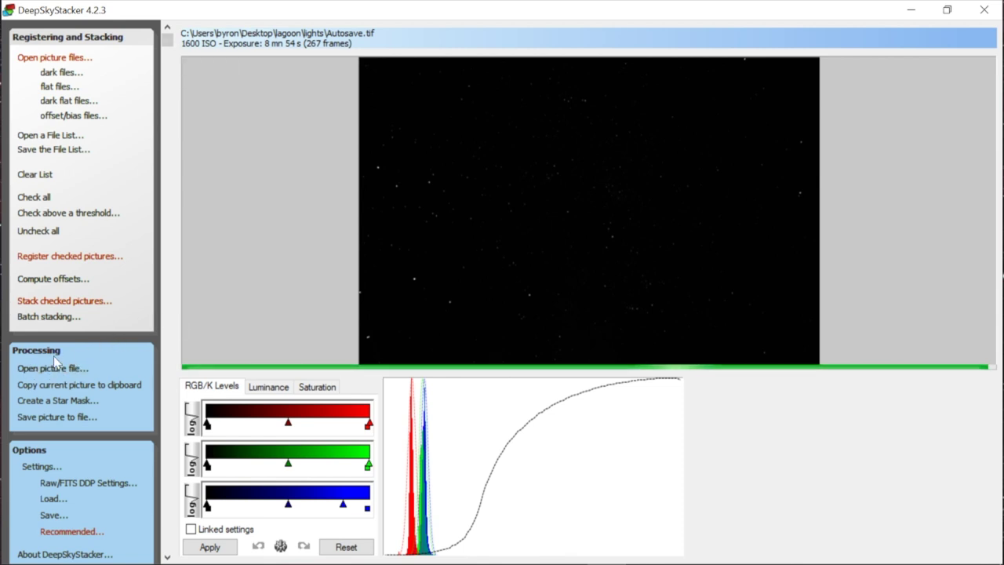
- Save the stacked picture to the Desktop as lagoon-dss, a 16-bit TIFF
click(53, 420)
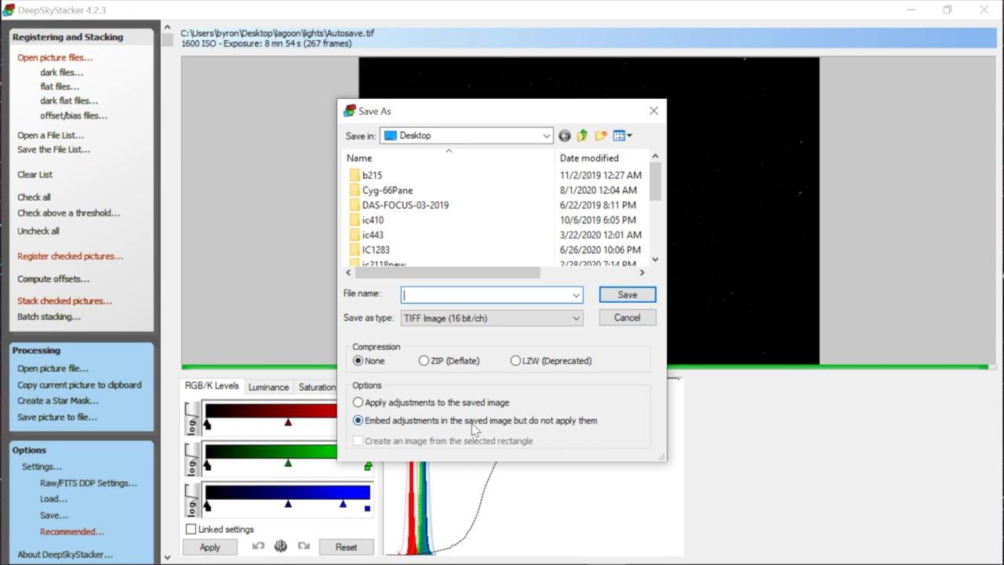
text(lagoon)
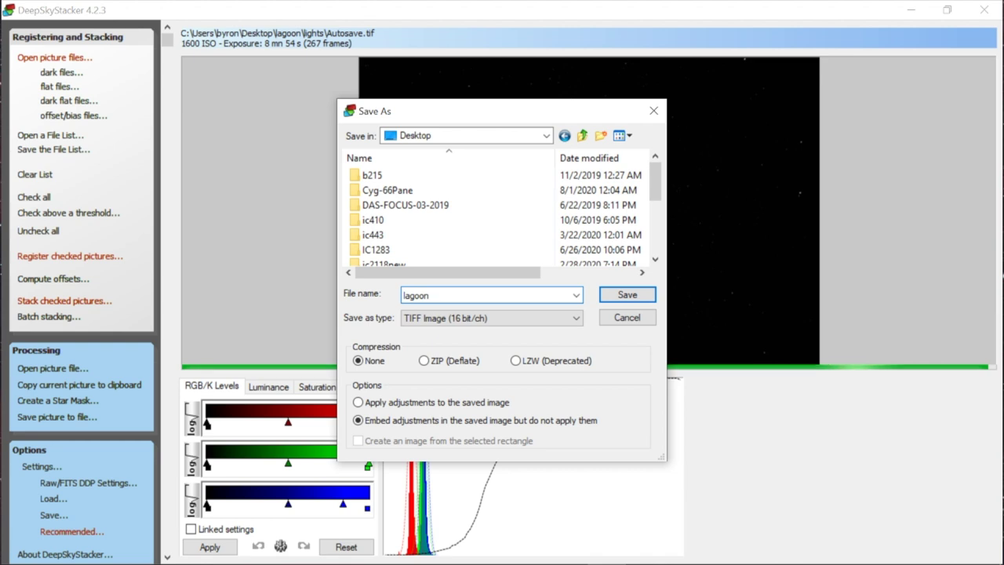
text(-ds)
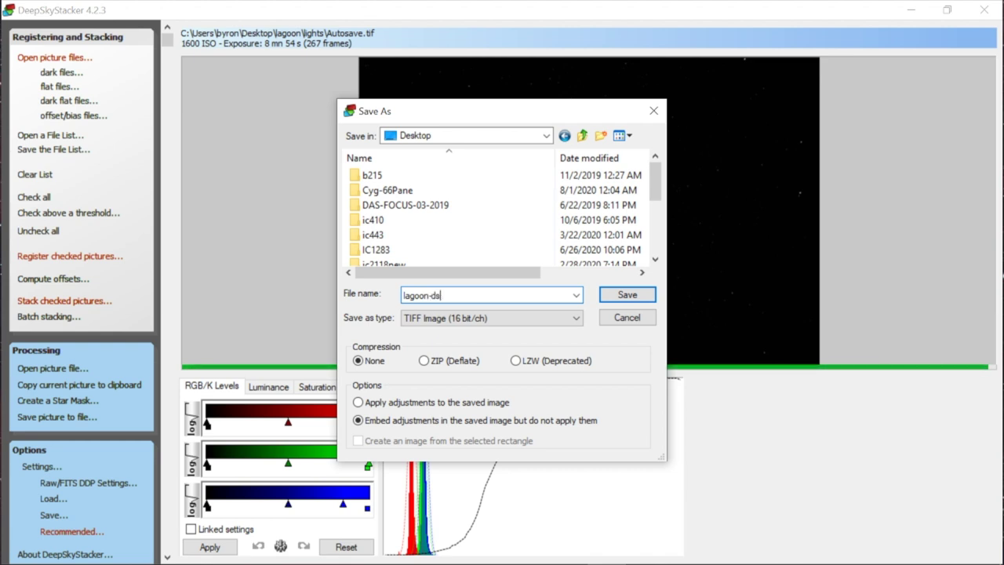
text(s)
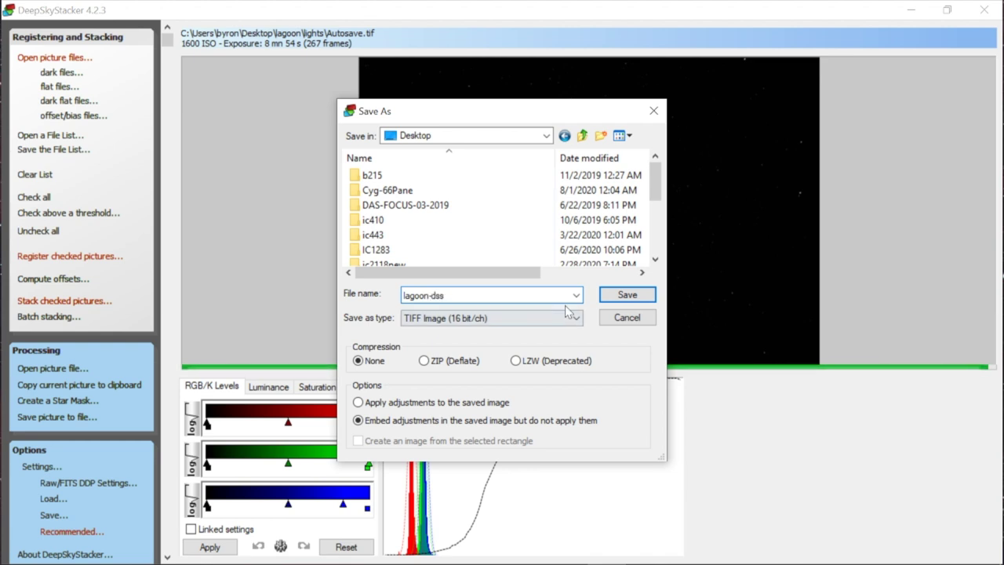
click(627, 296)
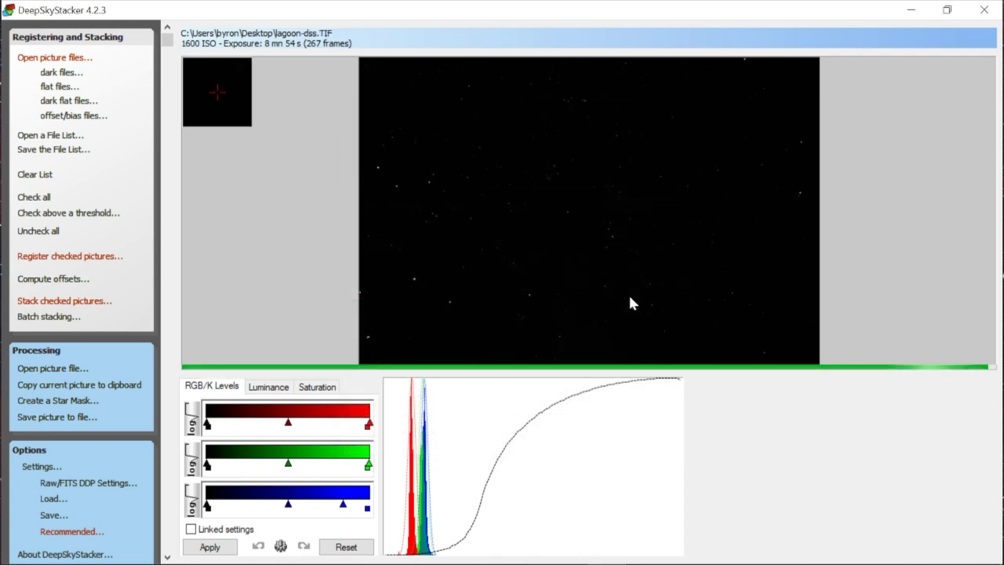
- Minimize DeepSkyStacker, move lagoon-dss.TIF to mid-desktop, and open the lagoon folder
click(911, 8)
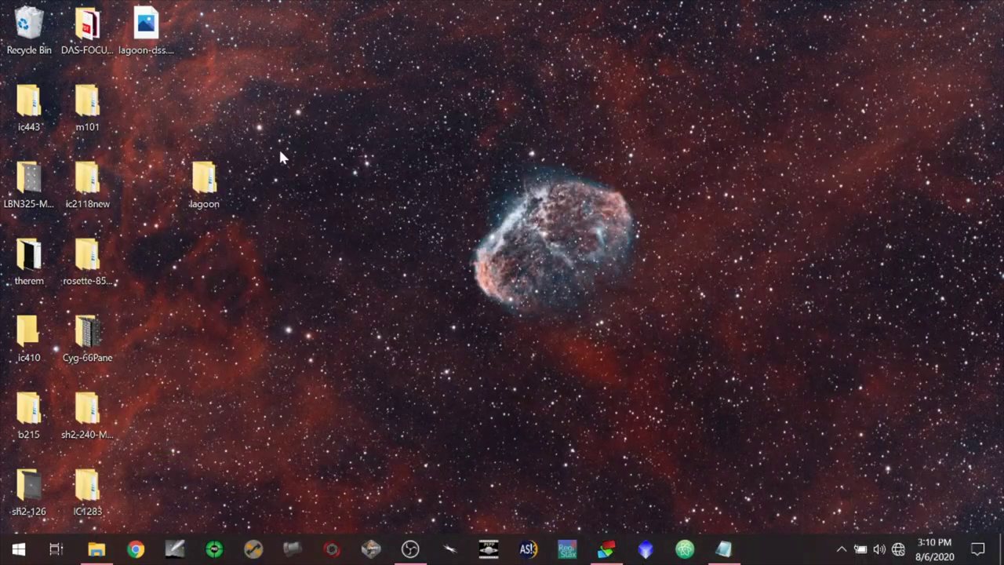
drag(146, 27, 384, 284)
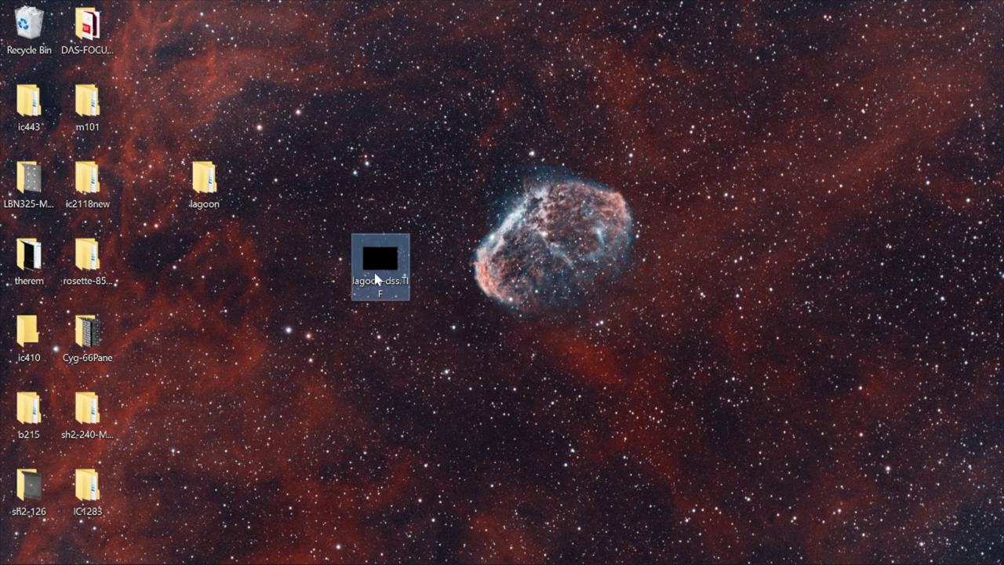
double_click(205, 182)
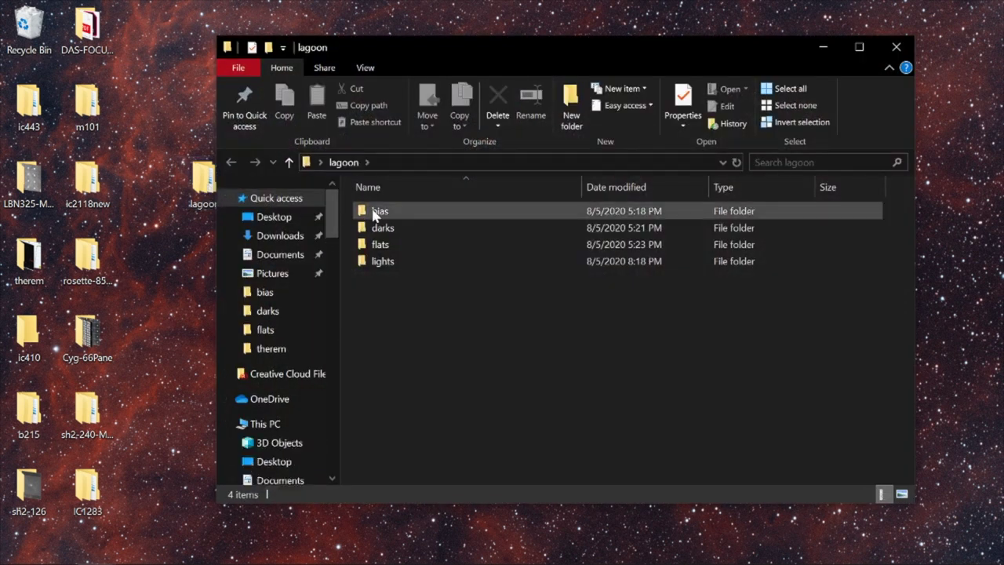
- Browse the bias folder down to the MasterOffset_ISO1600 files, then close the window
double_click(373, 214)
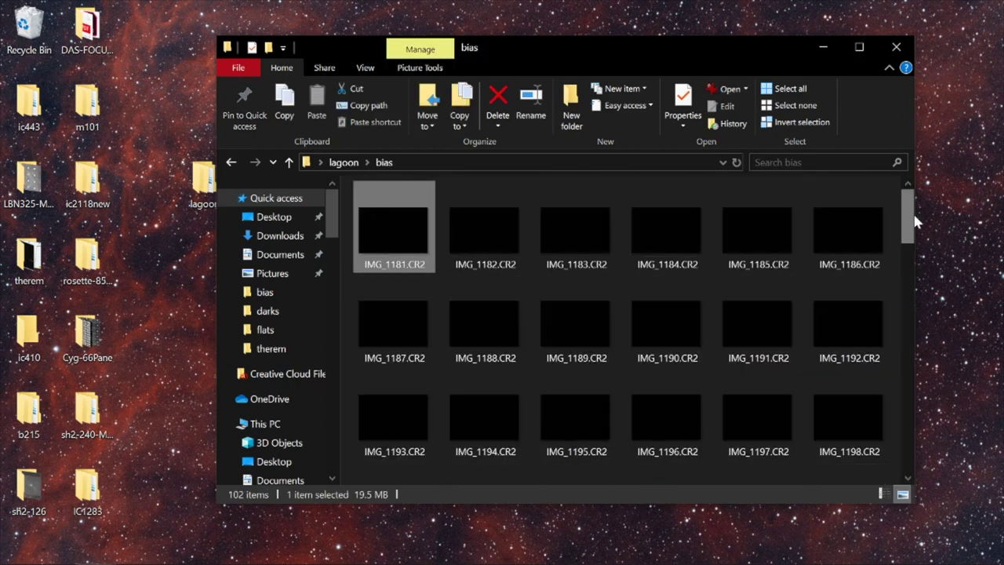
drag(910, 240, 908, 447)
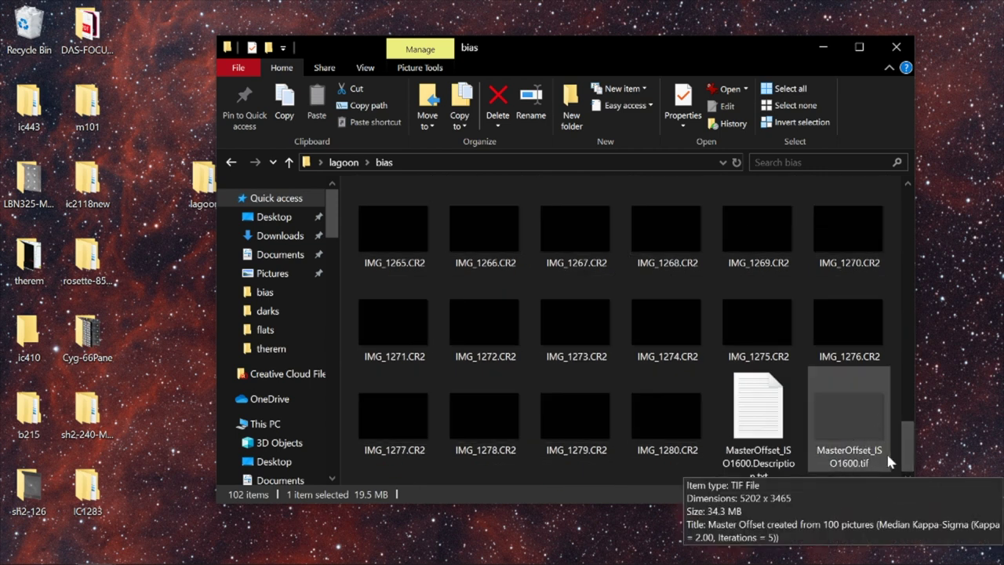
mouse_move(849, 464)
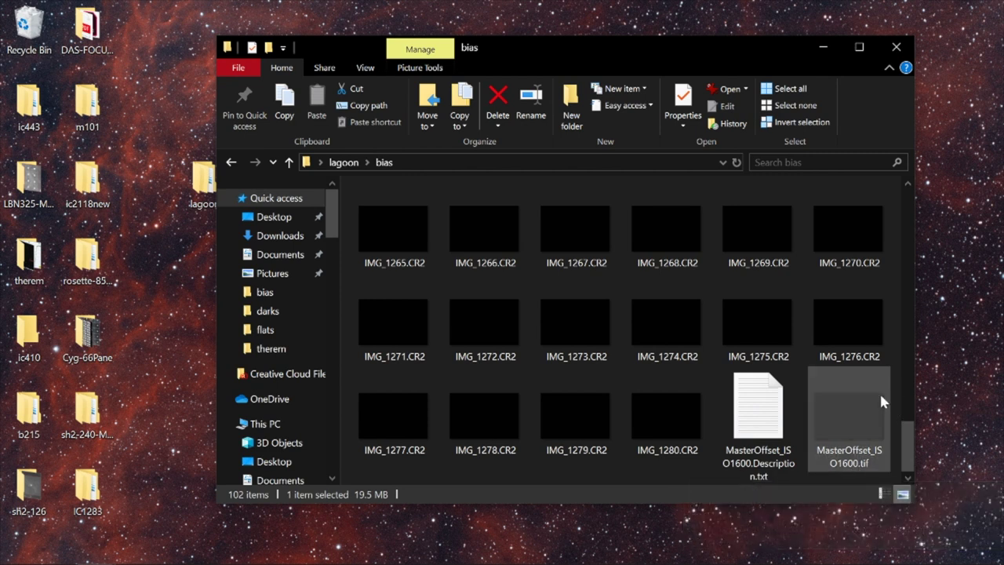
mouse_move(880, 397)
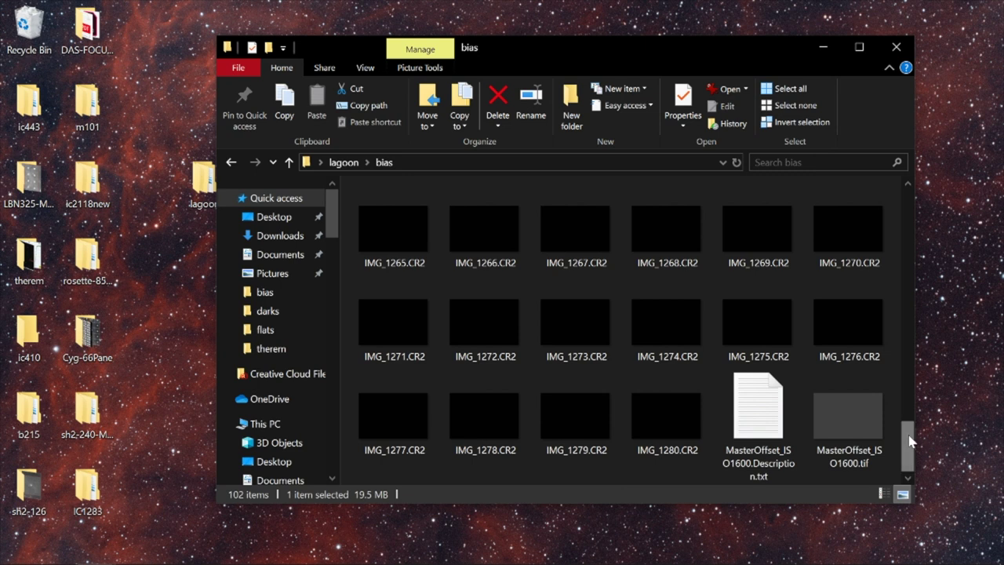
drag(909, 443, 426, 127)
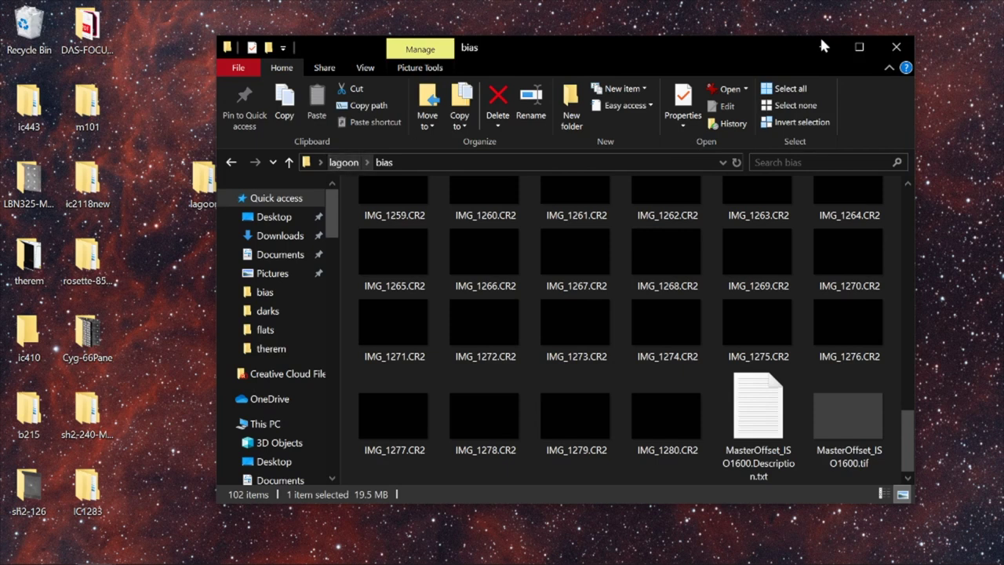
click(897, 47)
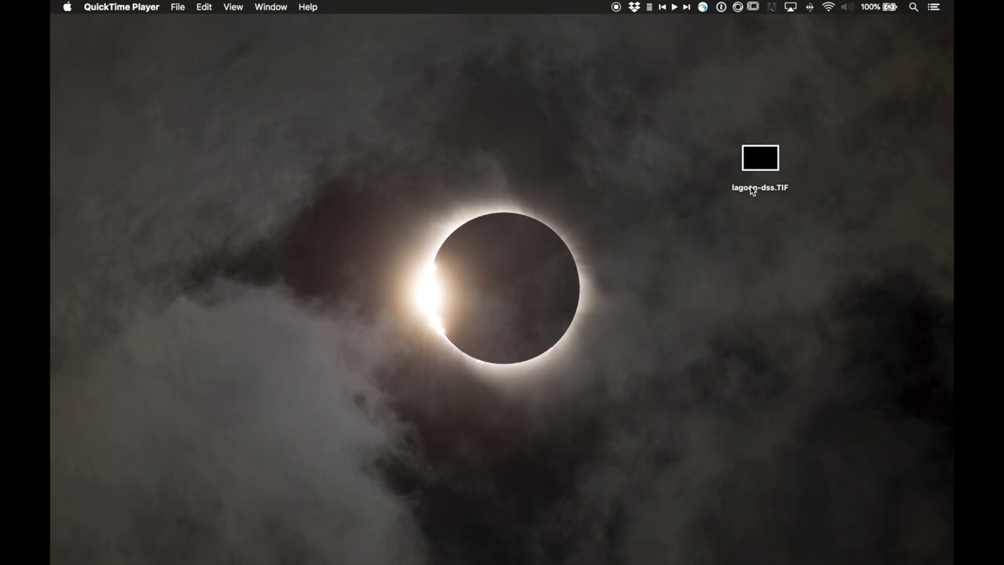
- Launch GIMP 2.10 from Spotlight by searching for 'gimp'
key(super+space)
text(gim)
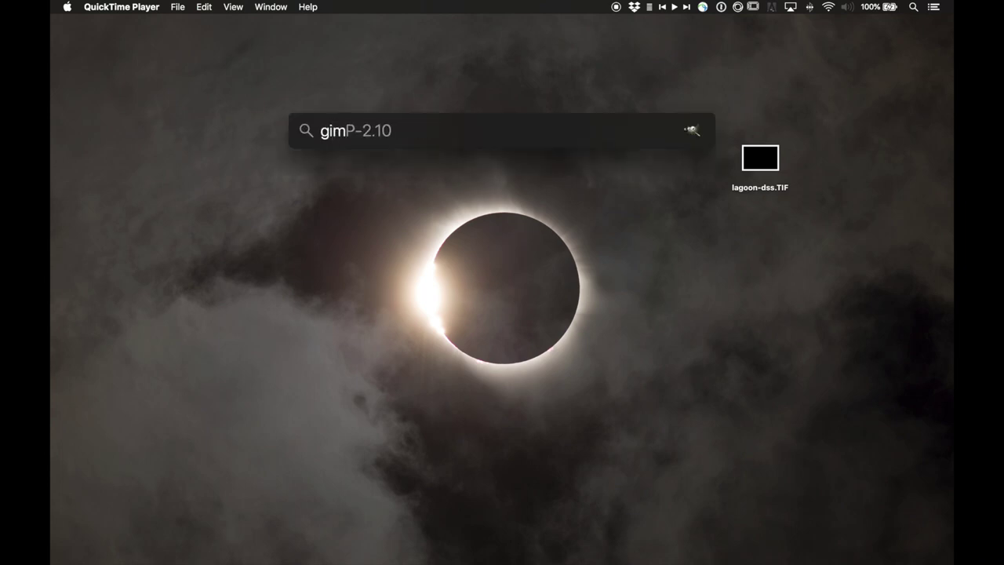
text(p)
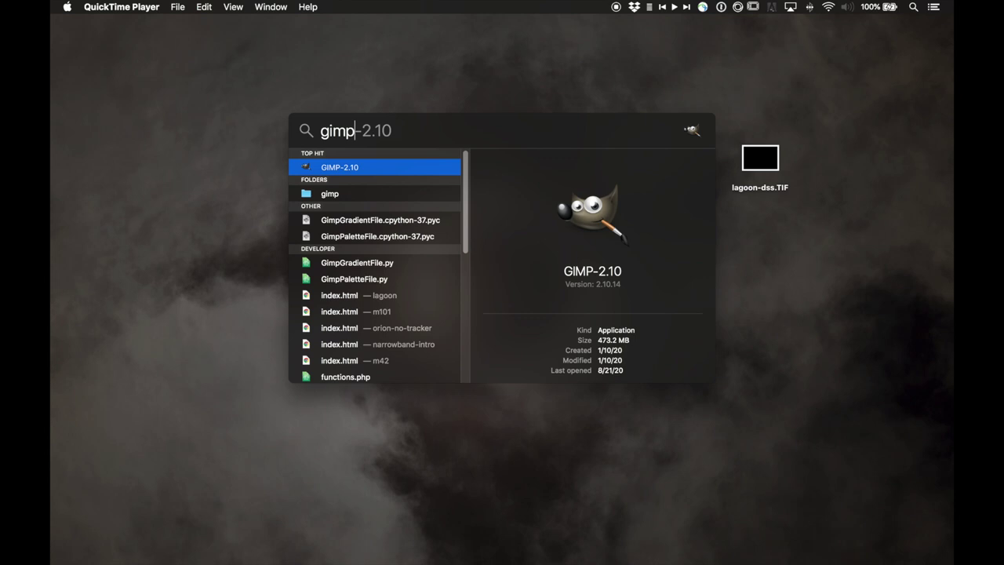
key(Return)
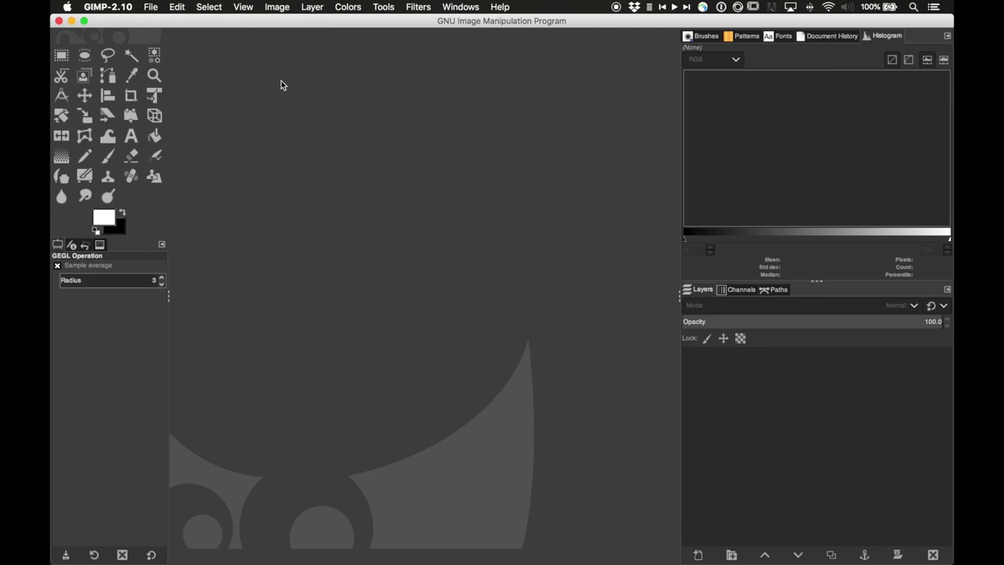
click(150, 6)
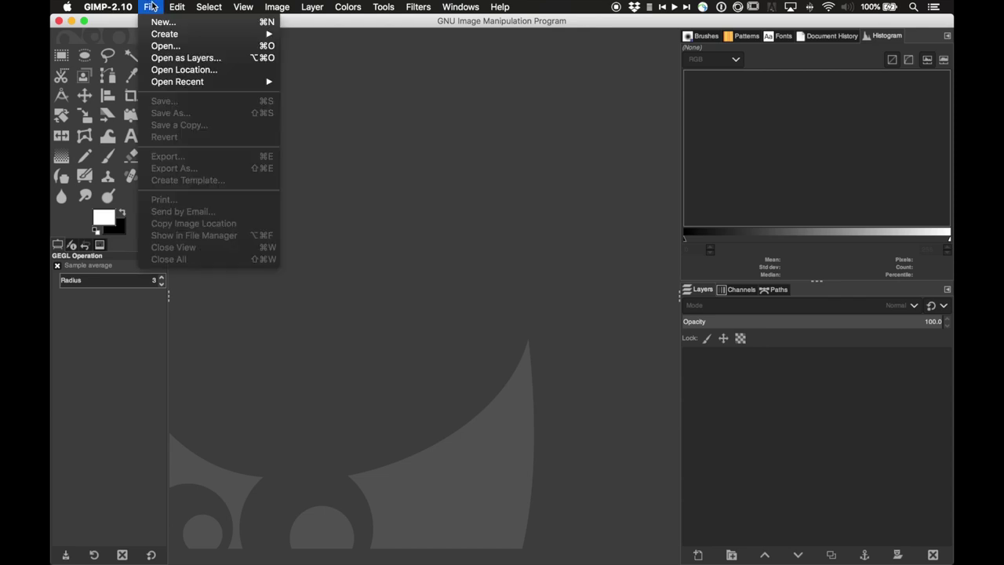
- Open lagoon-dss.TIF from the Desktop and switch the histogram to the Value channel
click(153, 46)
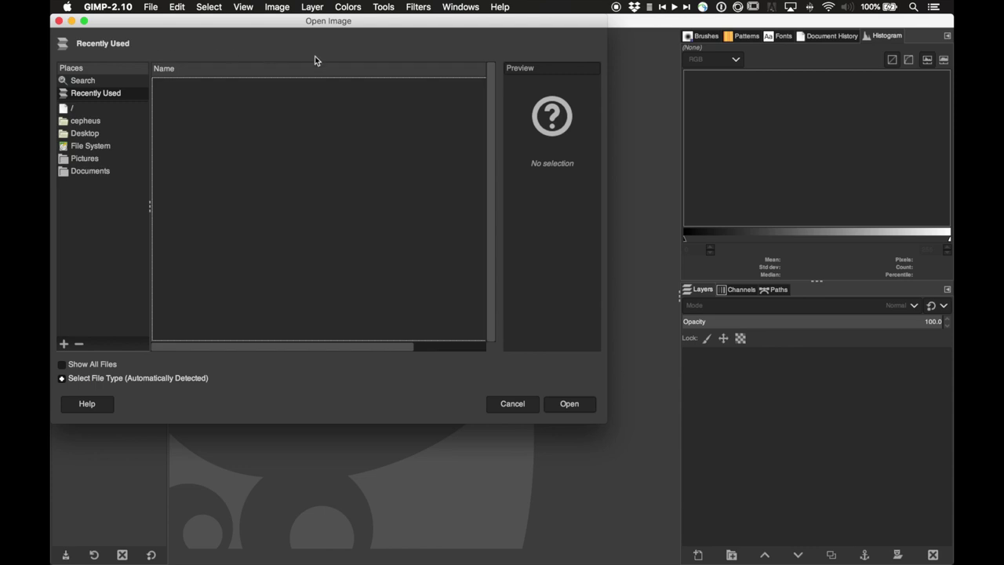
click(86, 134)
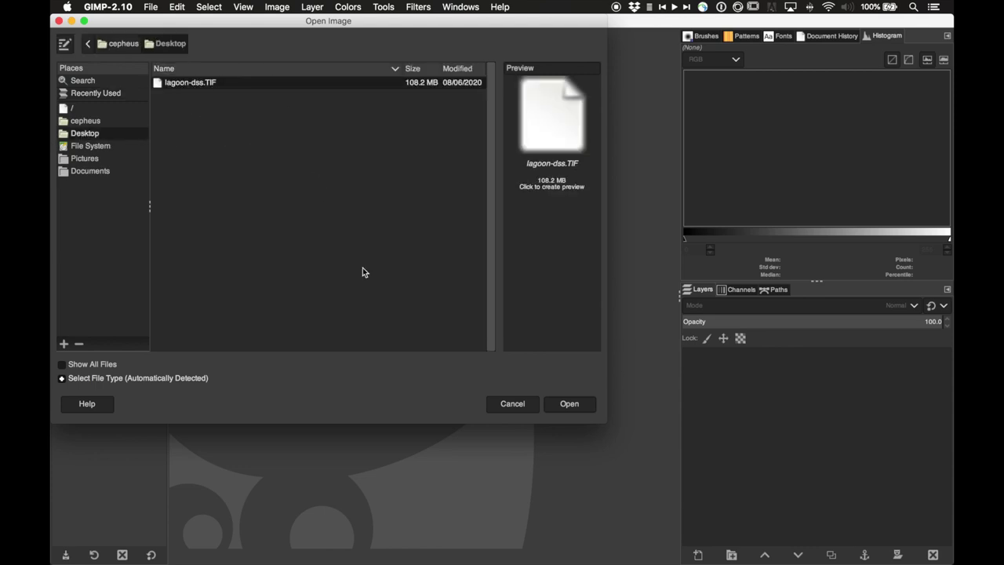
click(572, 407)
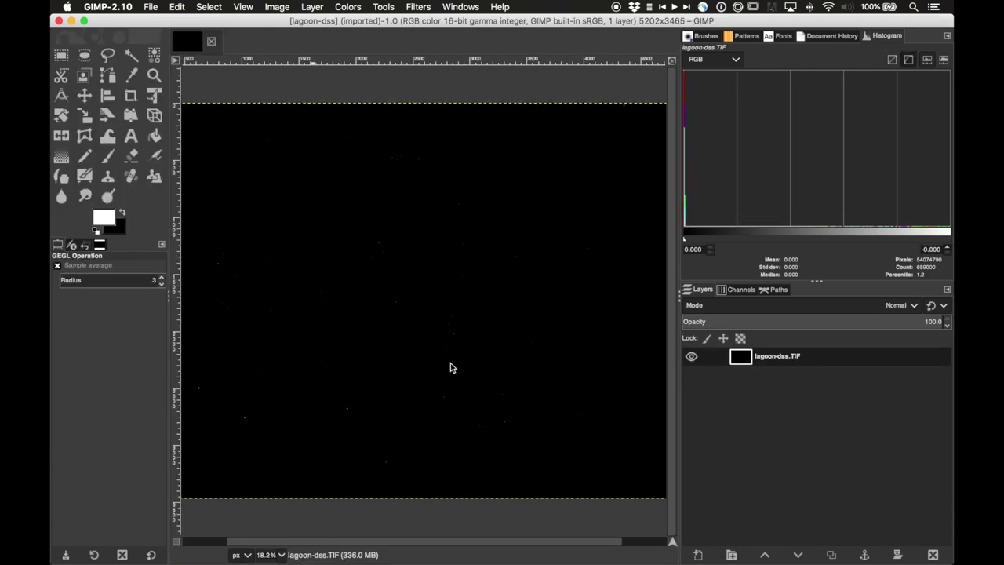
click(734, 63)
click(700, 72)
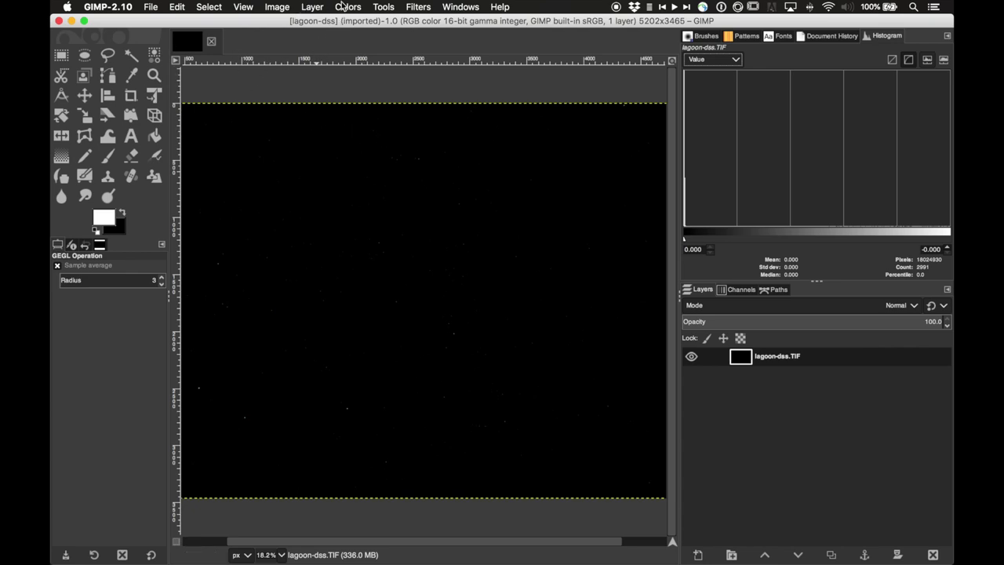
- Fit the whole lagoon image in the canvas window via View > Zoom
click(243, 6)
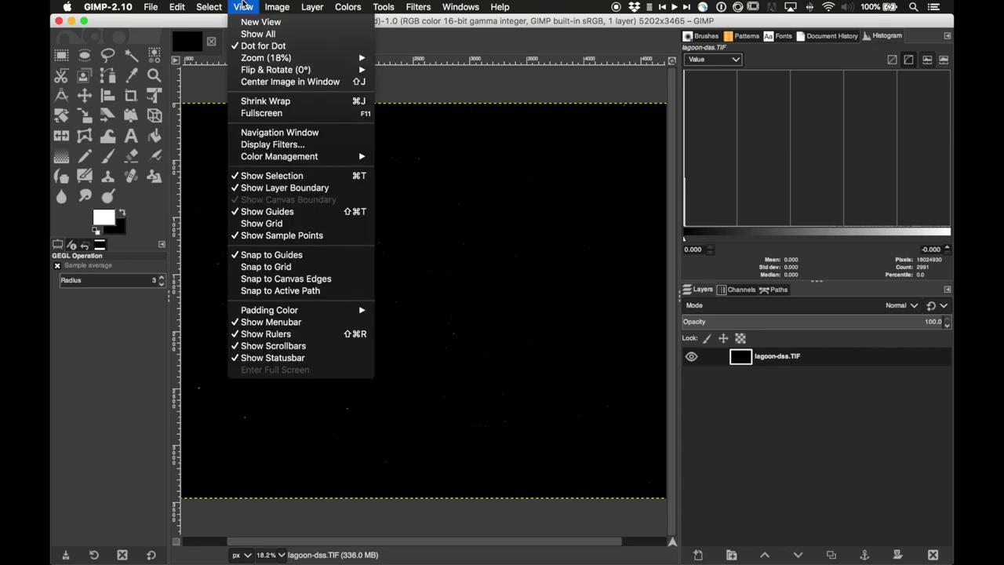
mouse_move(262, 60)
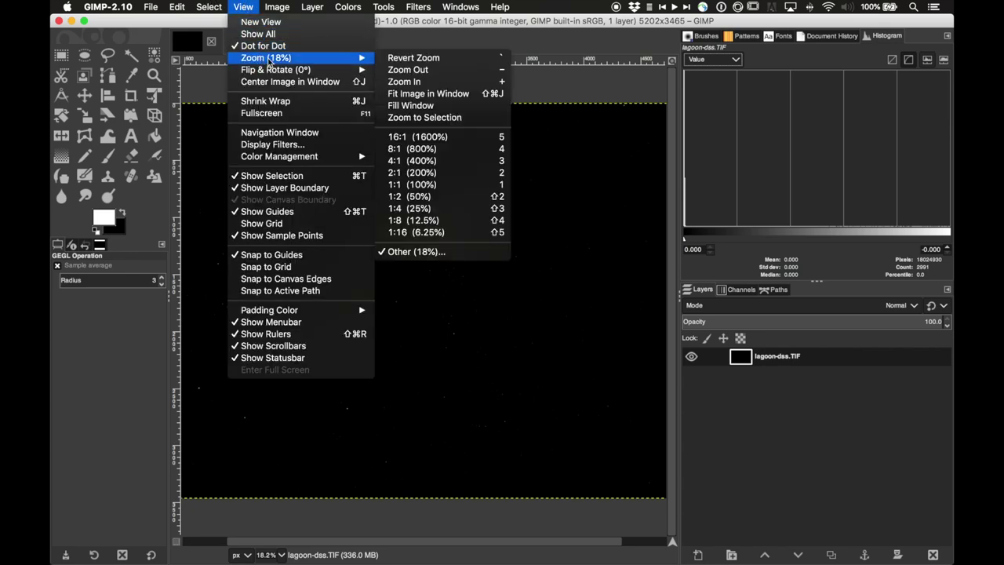
click(445, 94)
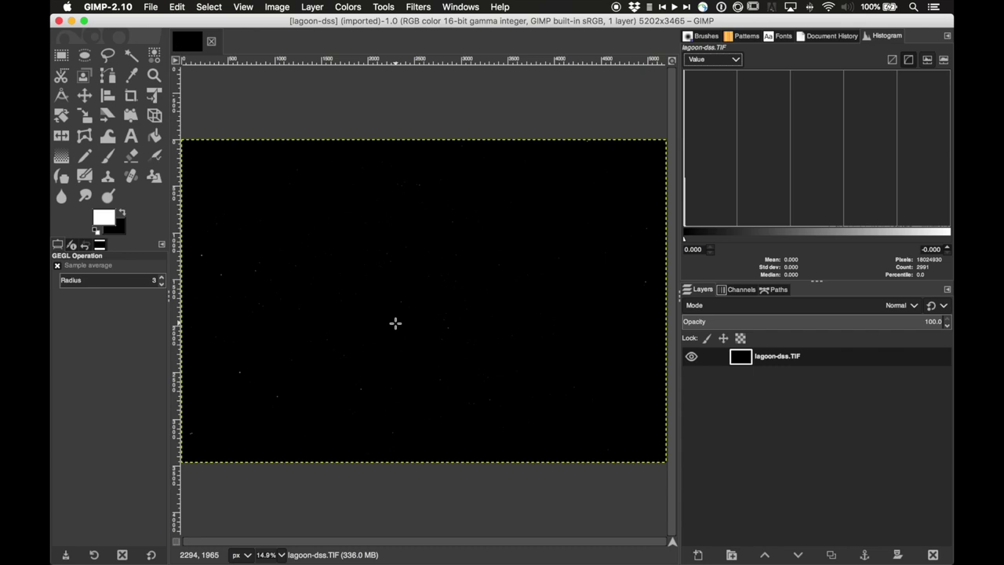
- Zoom in and out with the scroll wheel, then refit the image to the window
scroll(395, 322, up, 5)
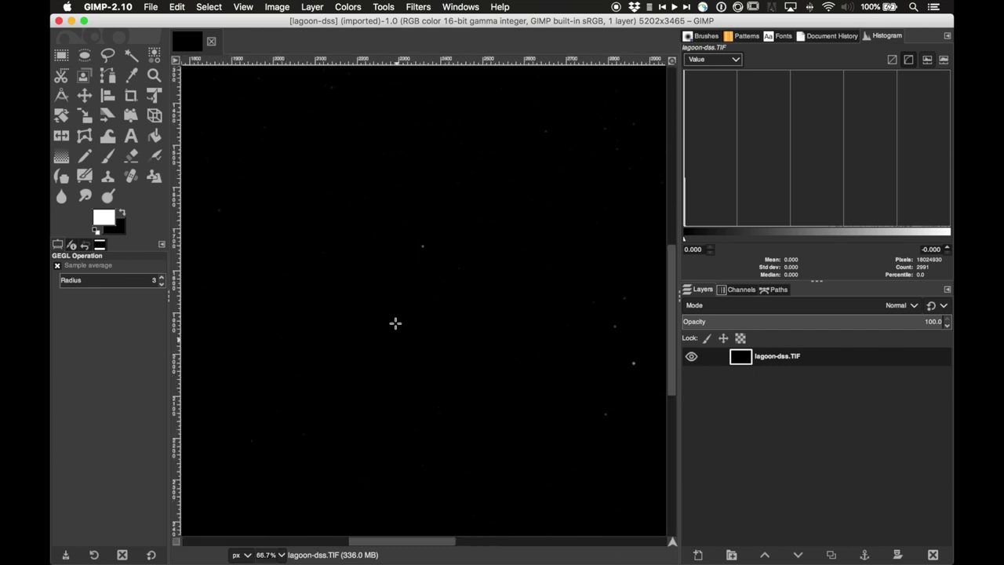
scroll(396, 322, up, 2)
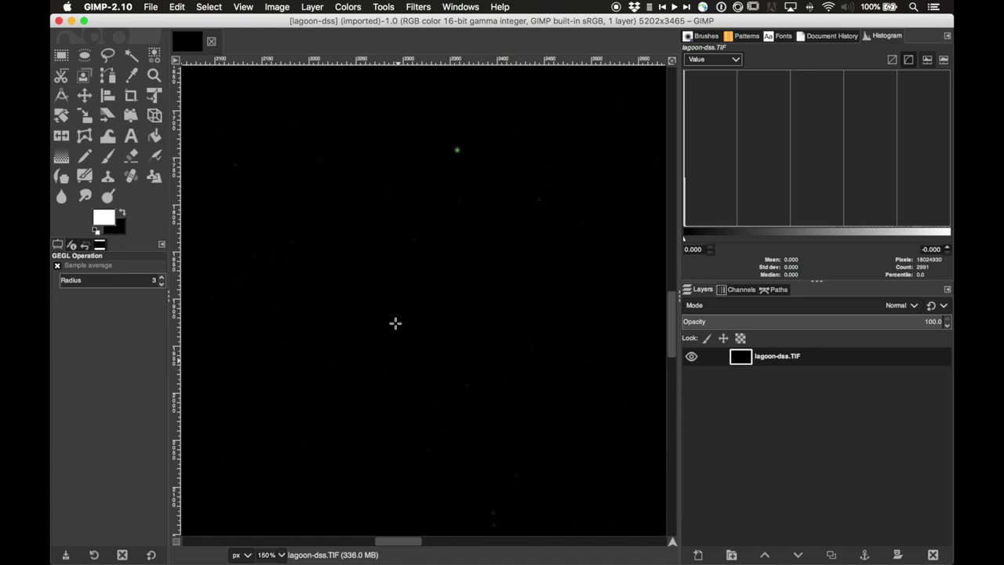
scroll(395, 322, down, 7)
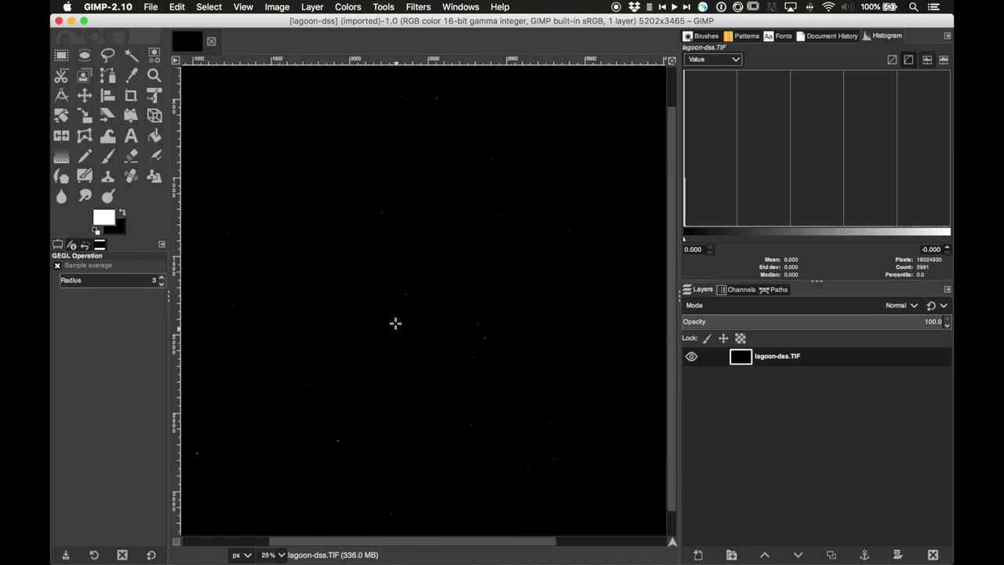
scroll(396, 323, up, 8)
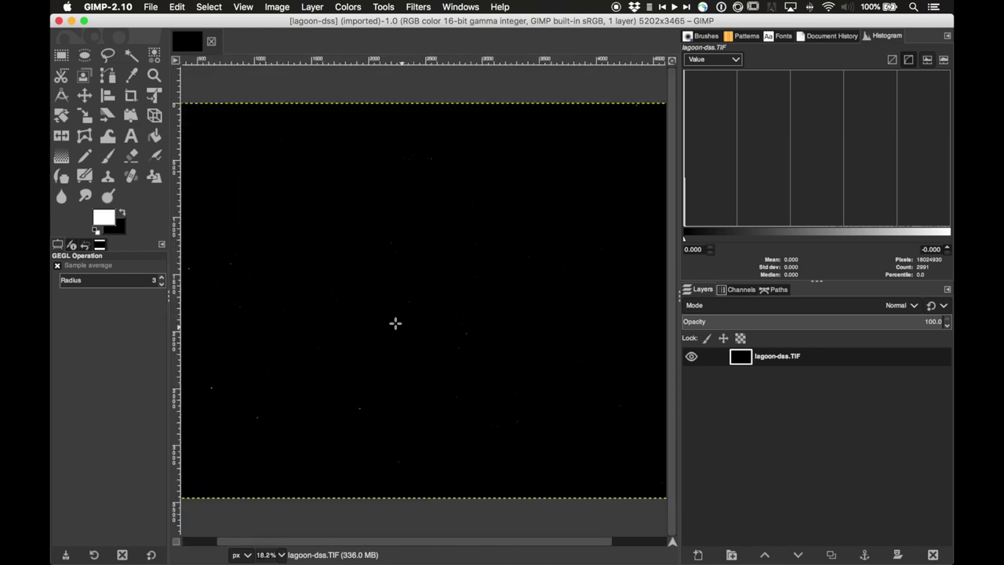
scroll(395, 322, up, 1)
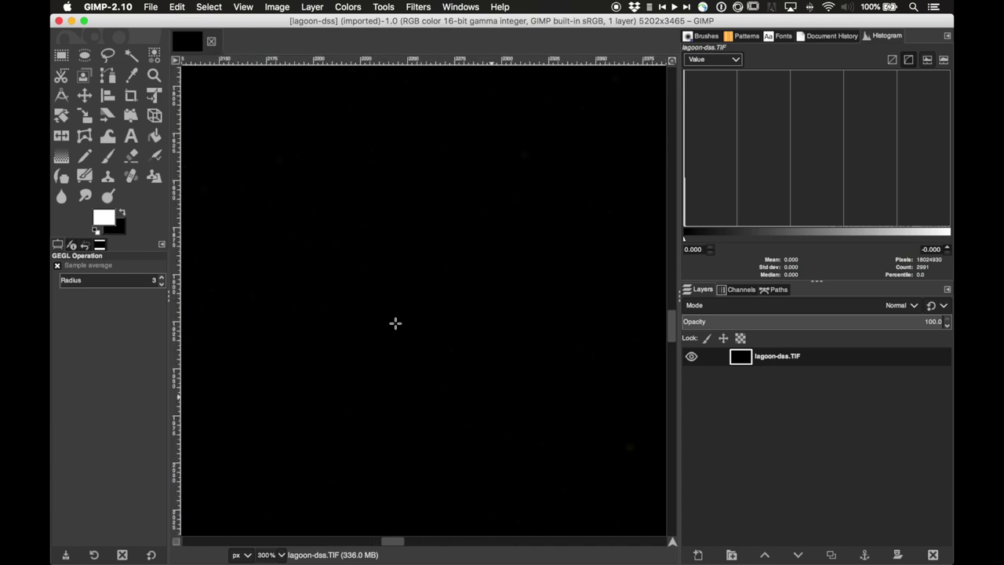
scroll(395, 322, down, 8)
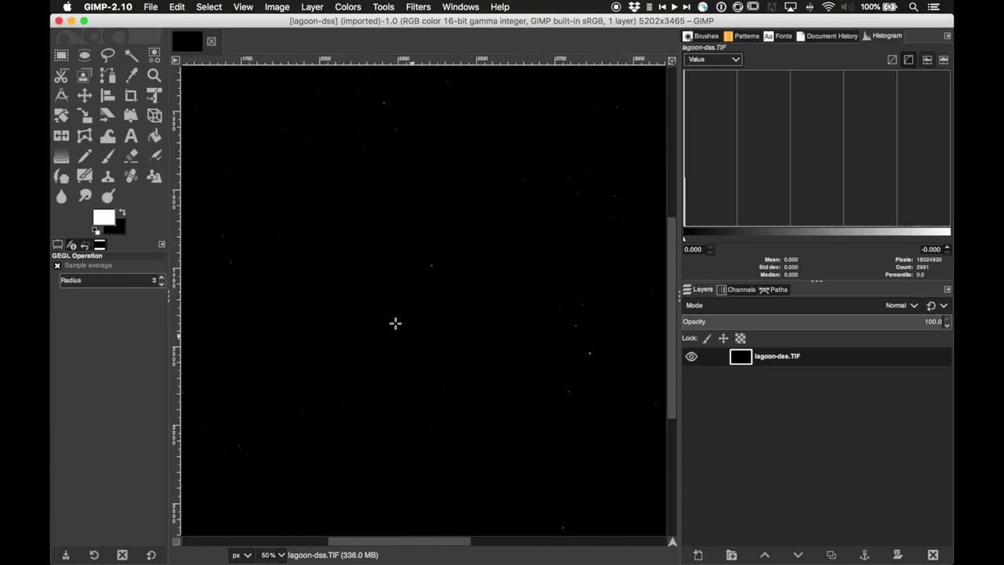
scroll(395, 322, down, 1)
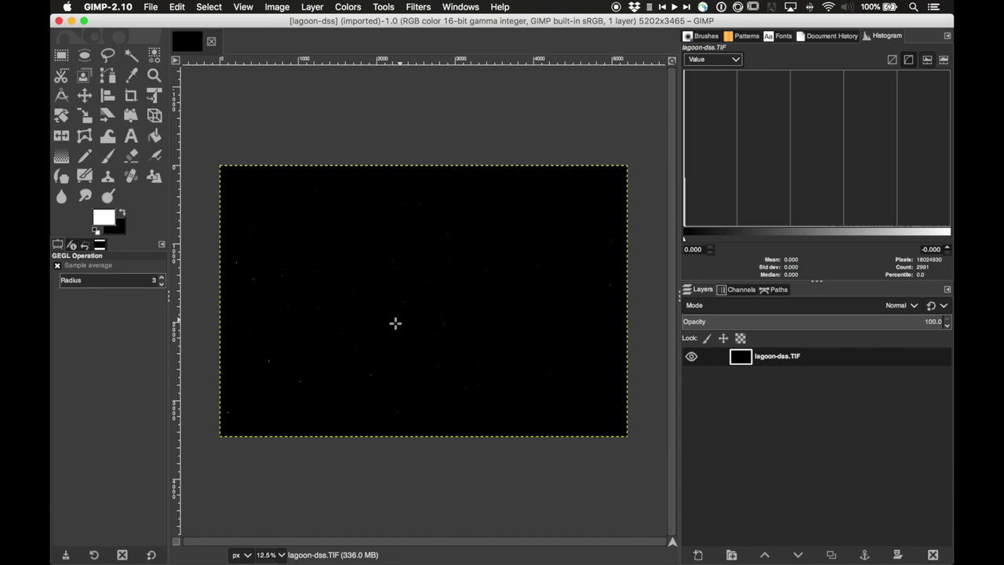
click(246, 7)
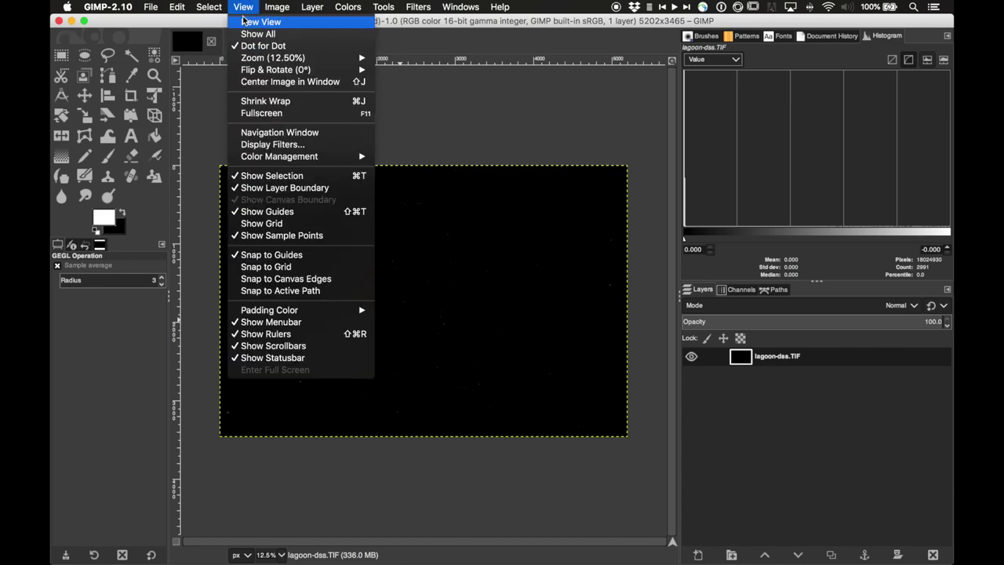
mouse_move(265, 61)
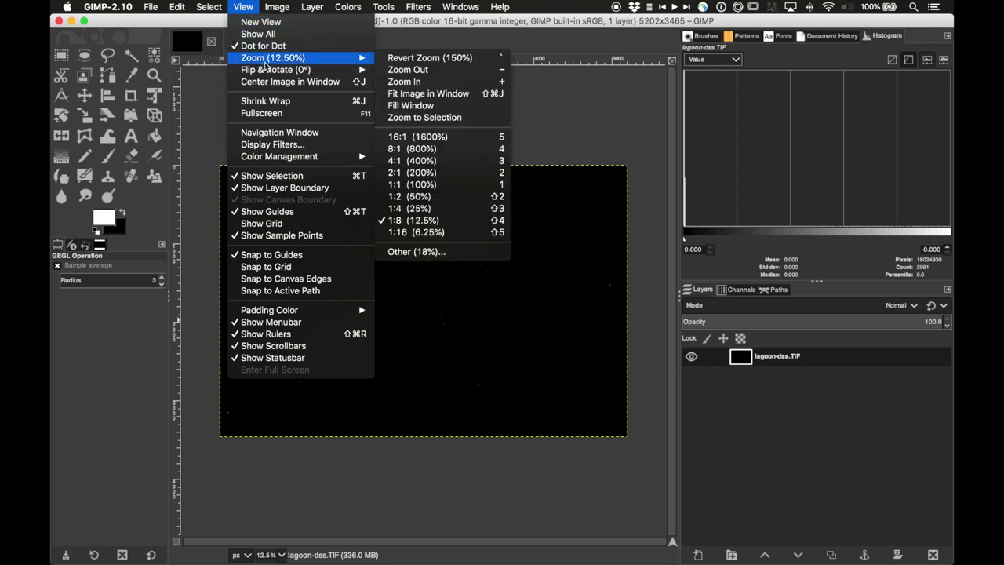
click(442, 96)
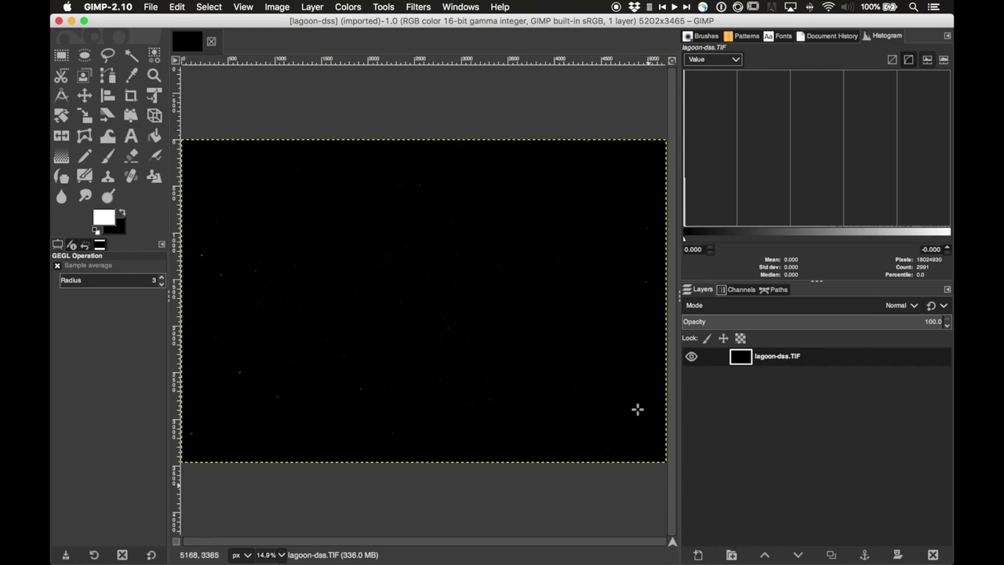
- Check the Brushes panel, restore the Histogram dockable, and set its channel to RGB
click(700, 37)
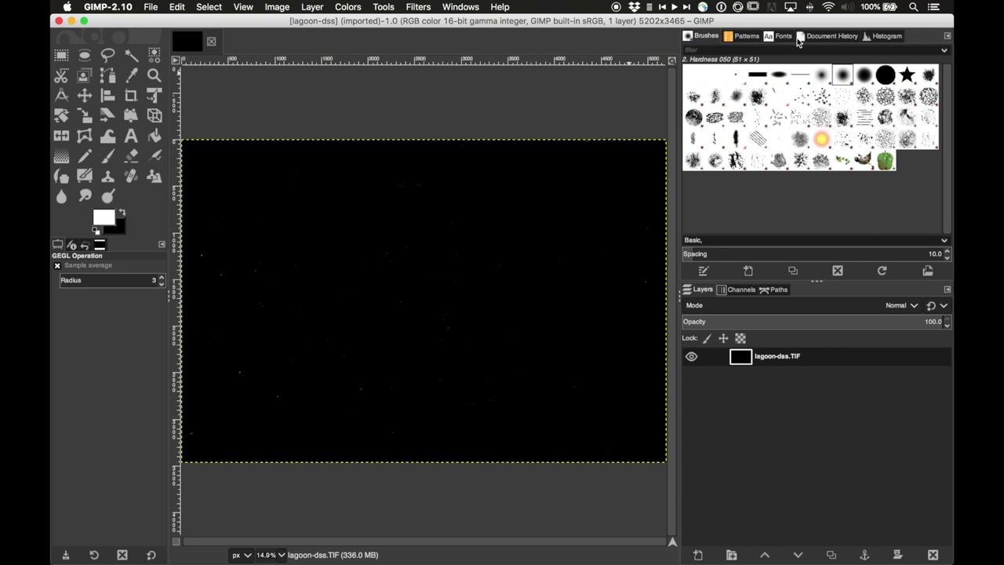
click(880, 38)
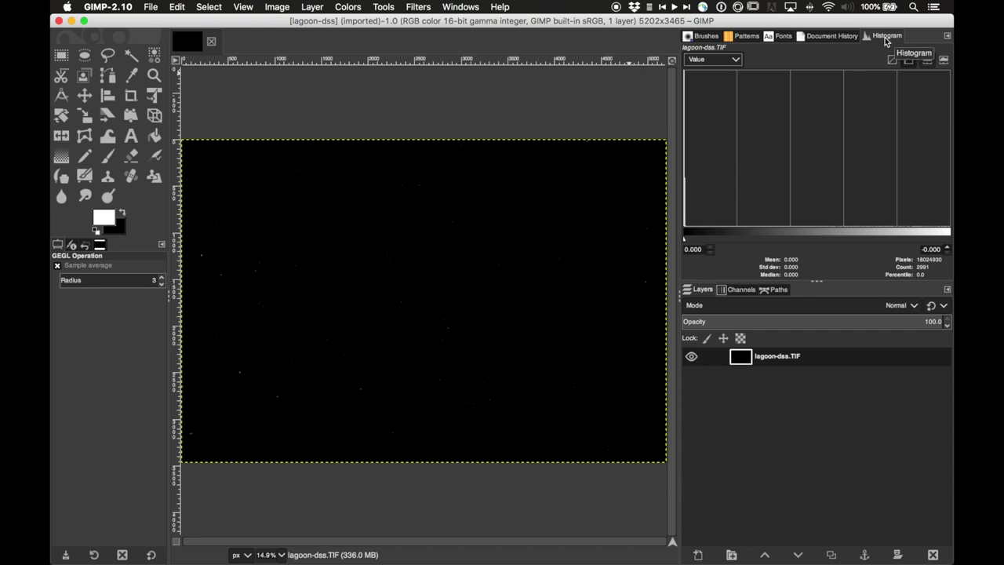
click(460, 7)
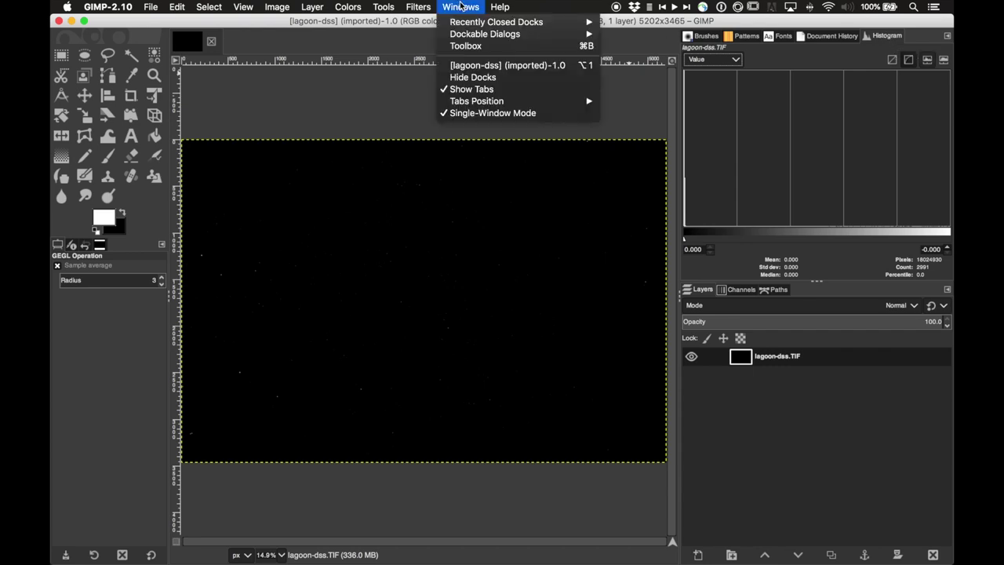
mouse_move(481, 38)
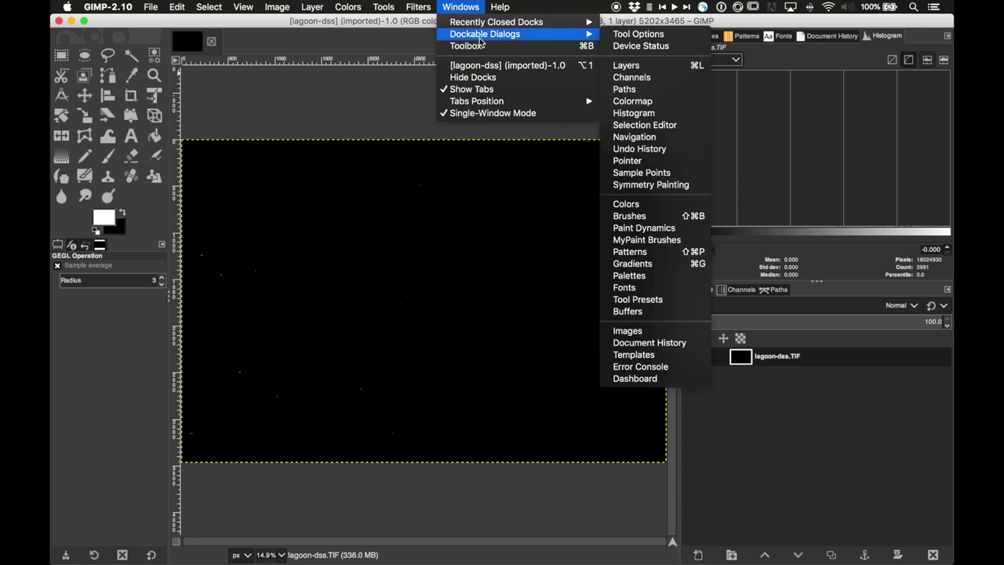
click(652, 116)
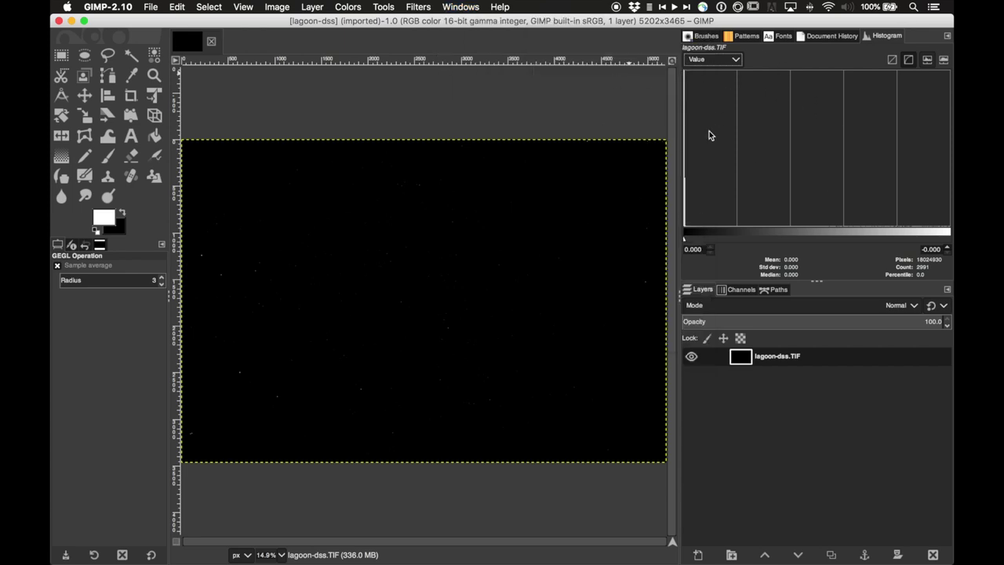
click(736, 61)
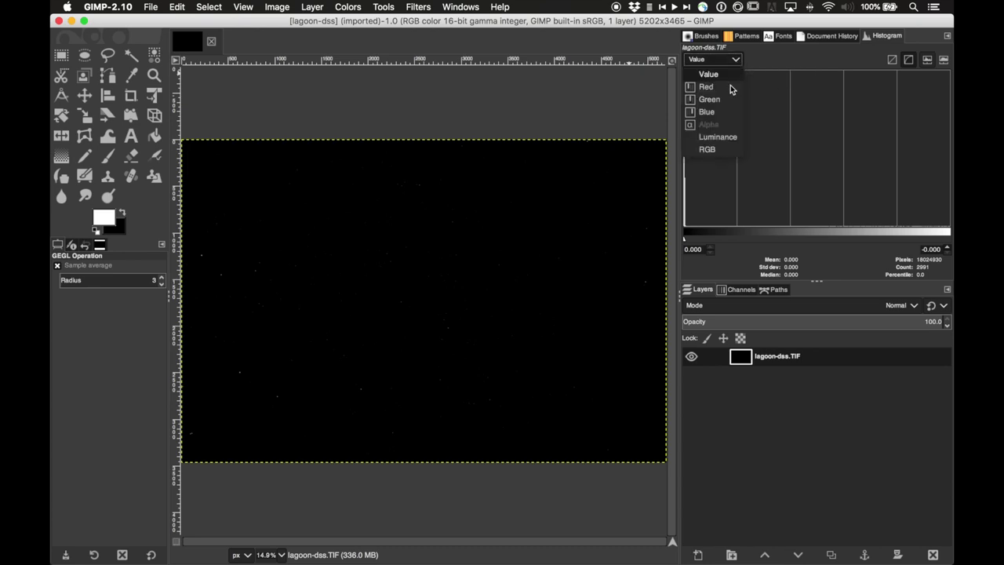
click(717, 152)
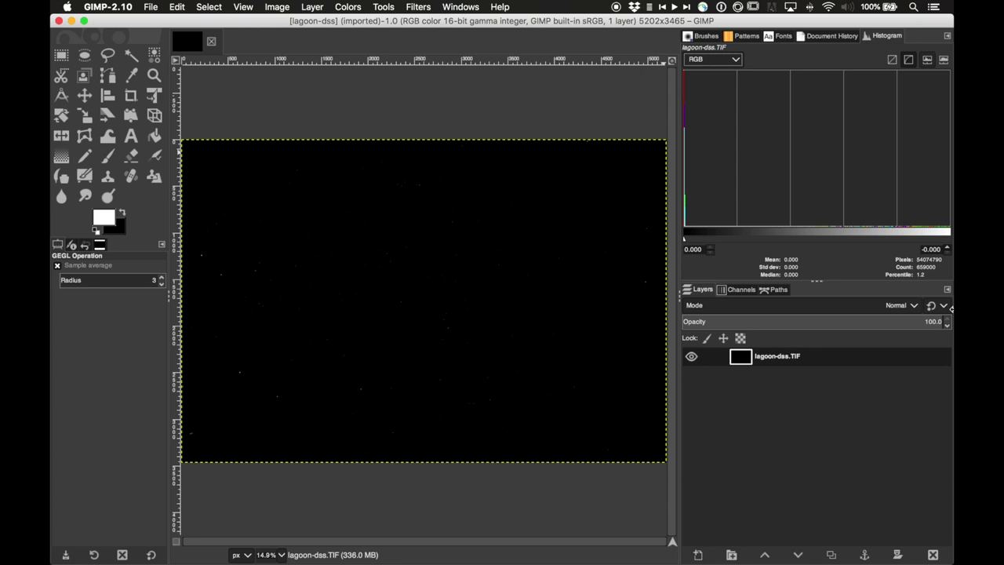
- Duplicate the lagoon-dss.TIF layer and rename the copy 'first stretch'
right_click(807, 363)
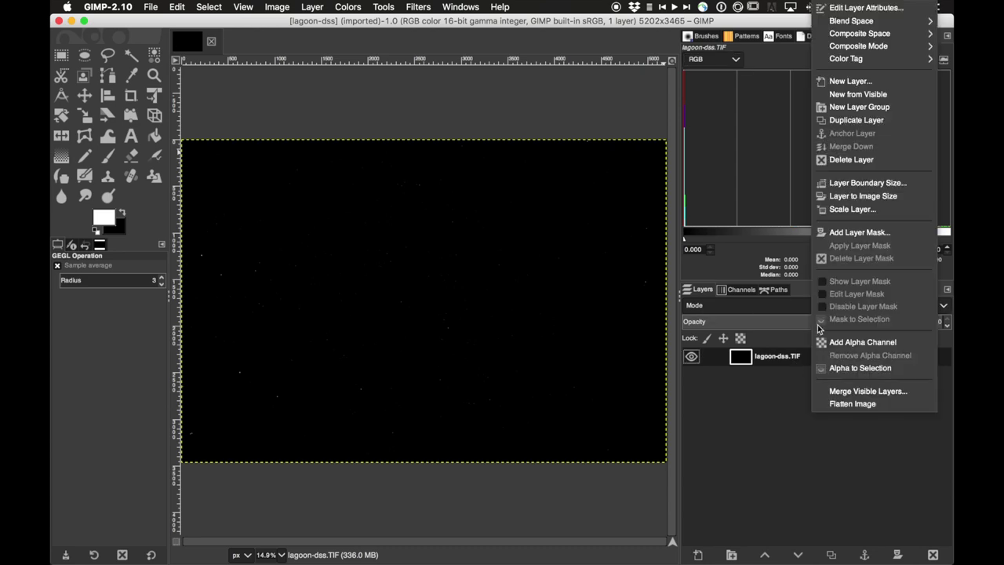
click(839, 122)
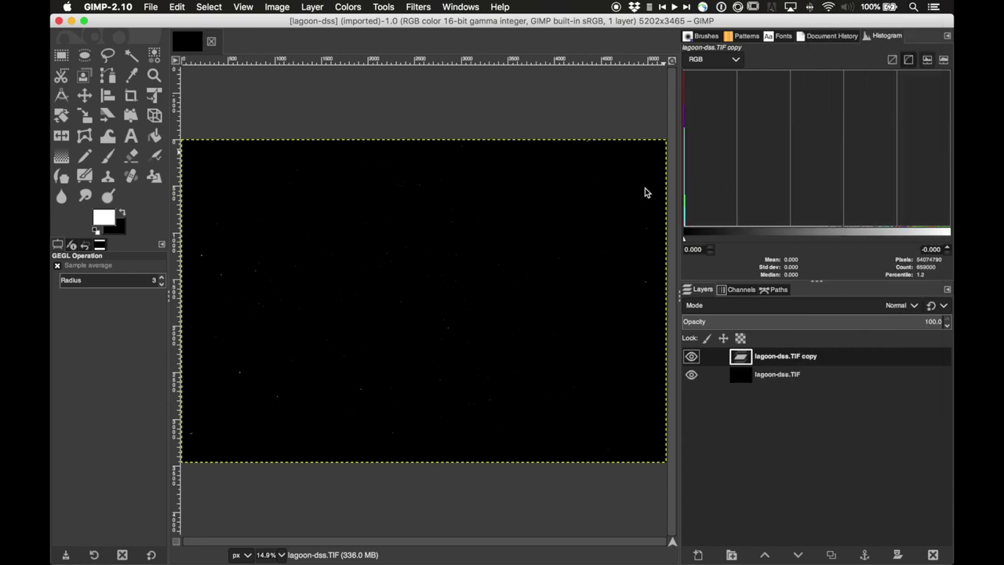
double_click(778, 357)
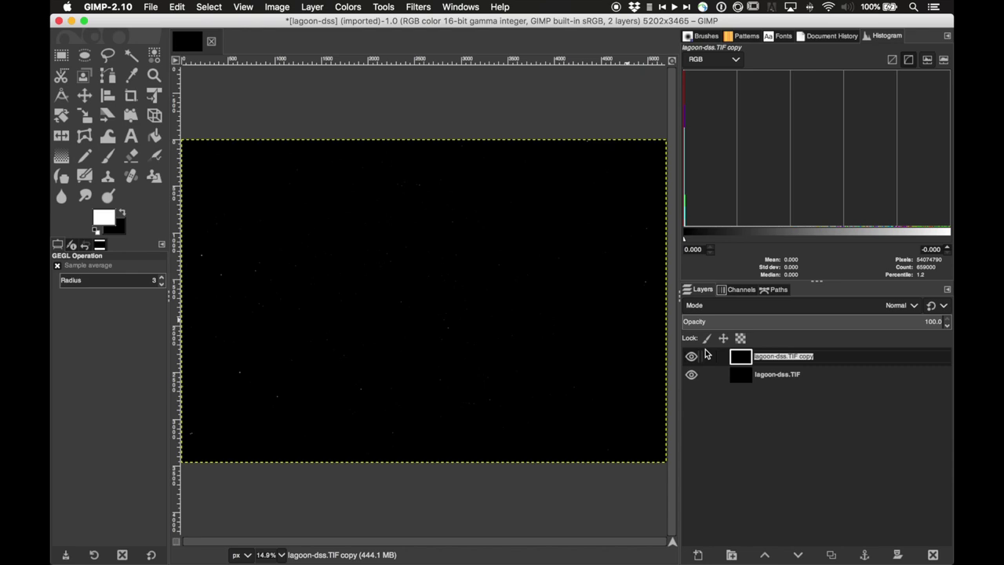
text(first stretch)
key(Return)
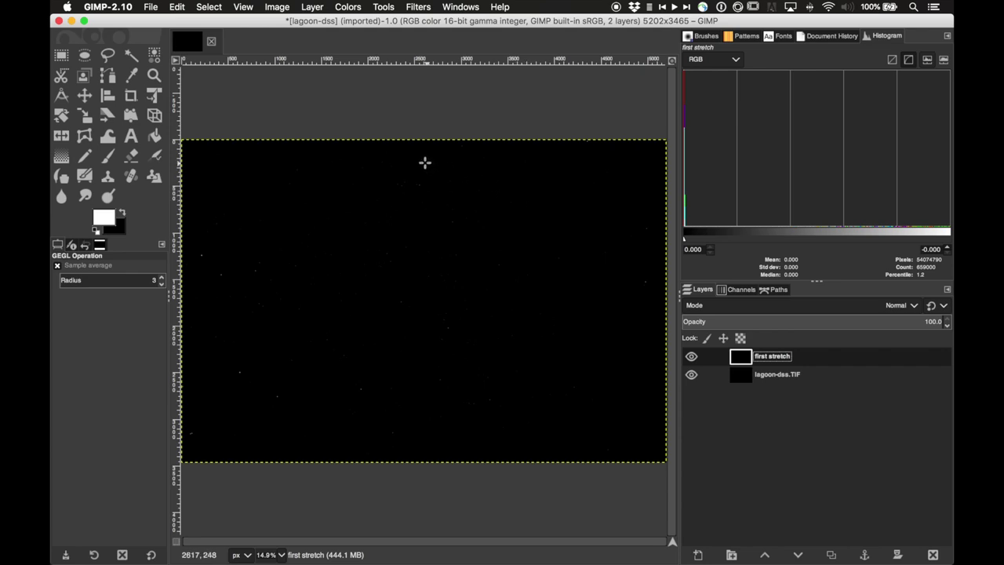
- Apply Levels to the first stretch layer with input gamma raised to about 3.05
click(349, 7)
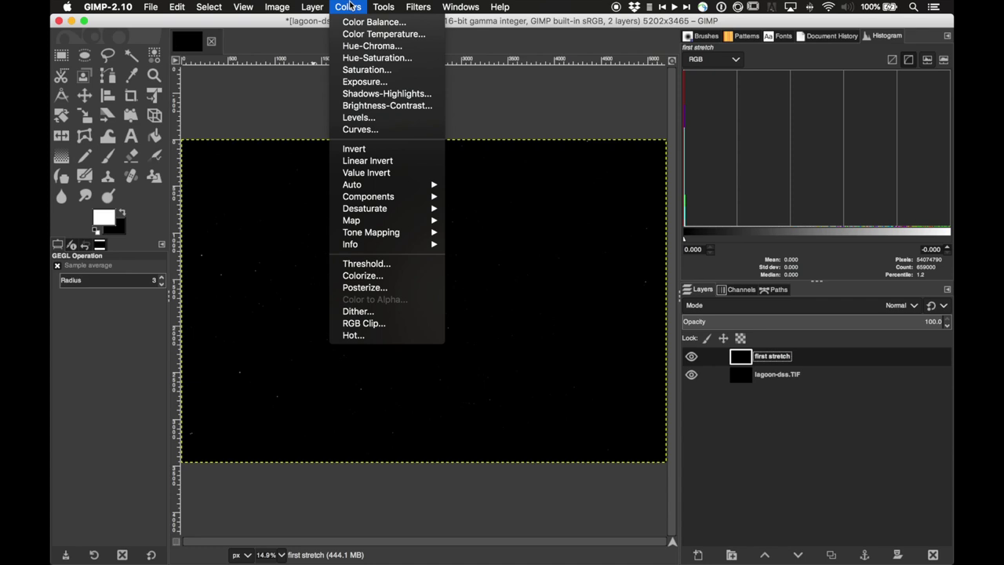
click(377, 119)
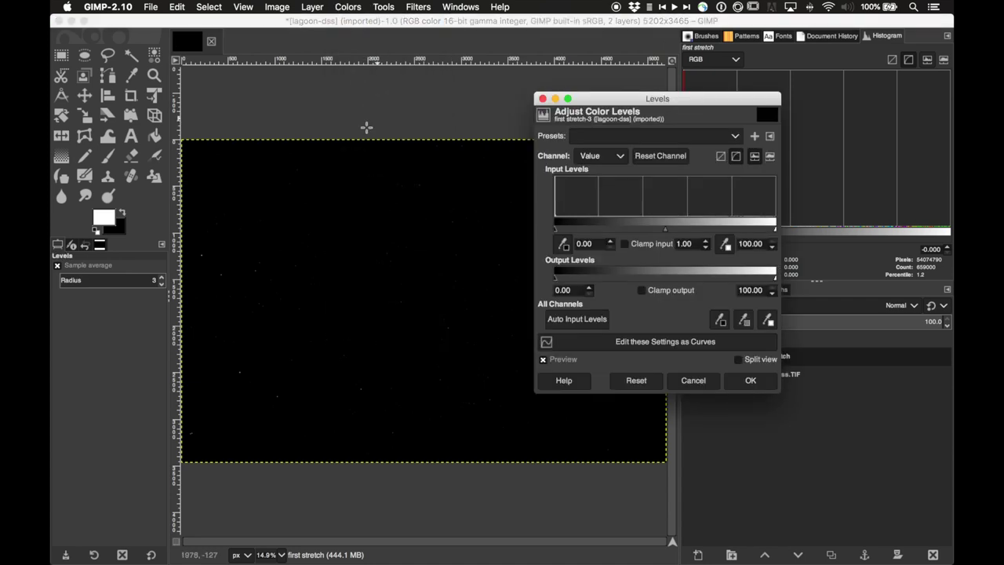
drag(581, 98, 586, 110)
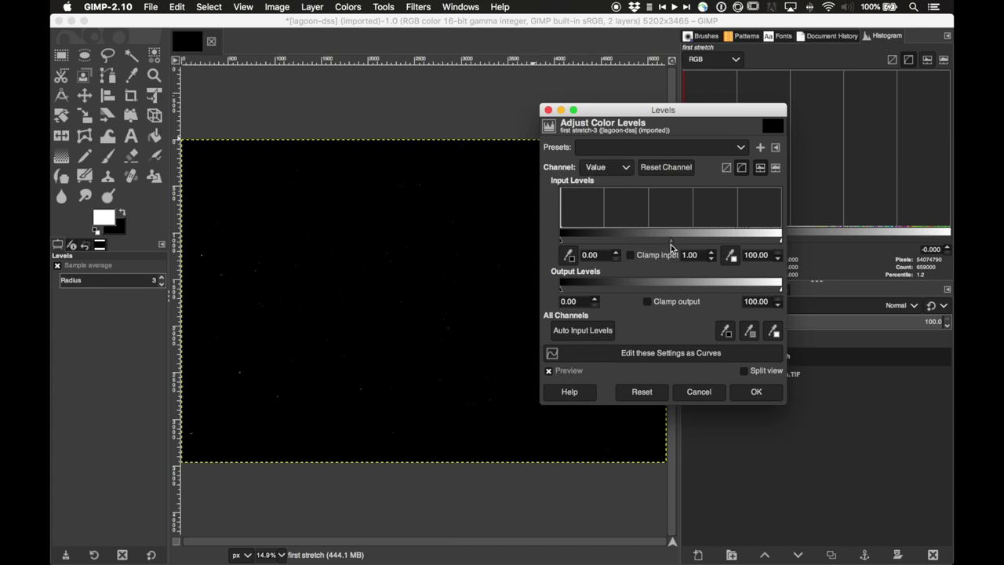
drag(670, 245, 615, 245)
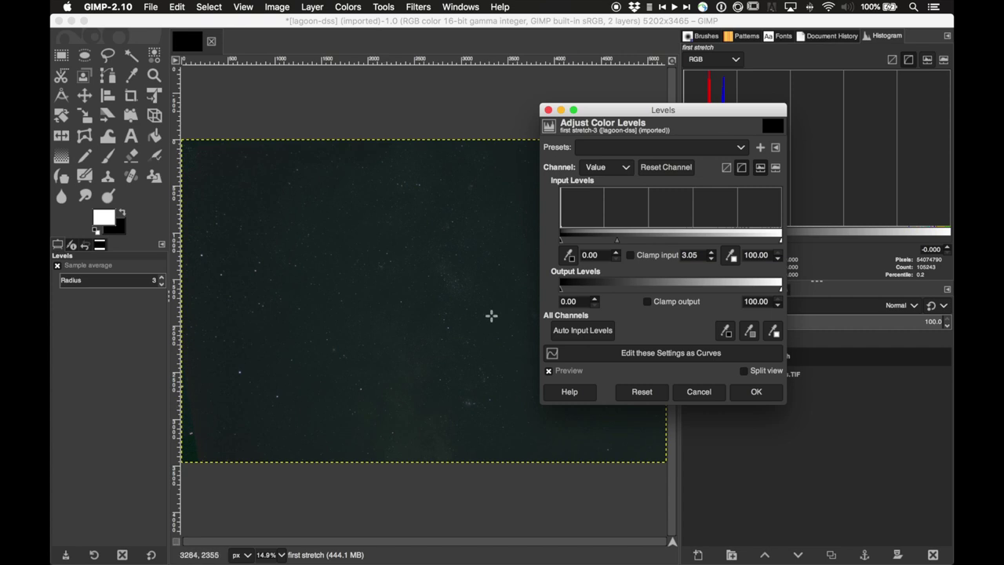
click(756, 391)
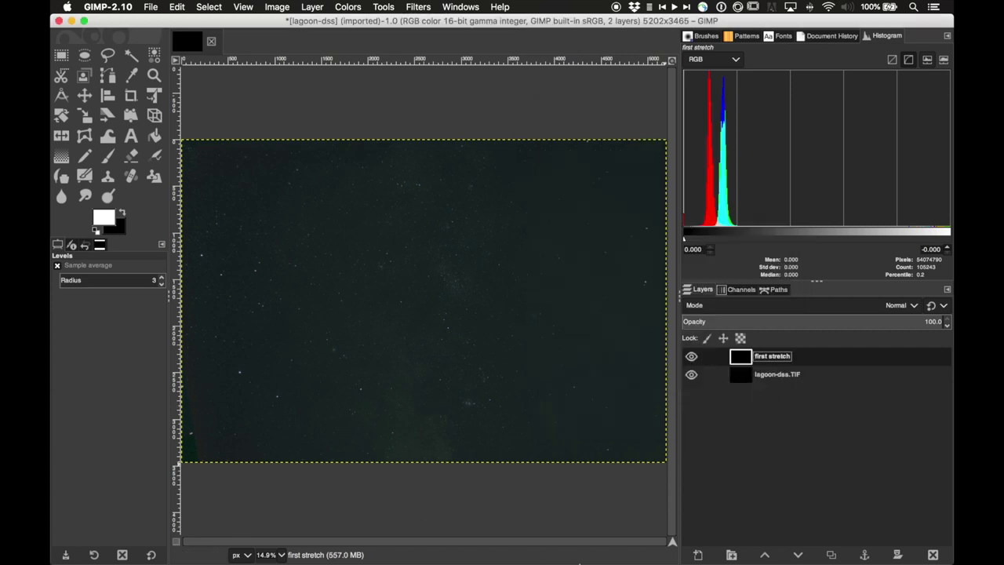
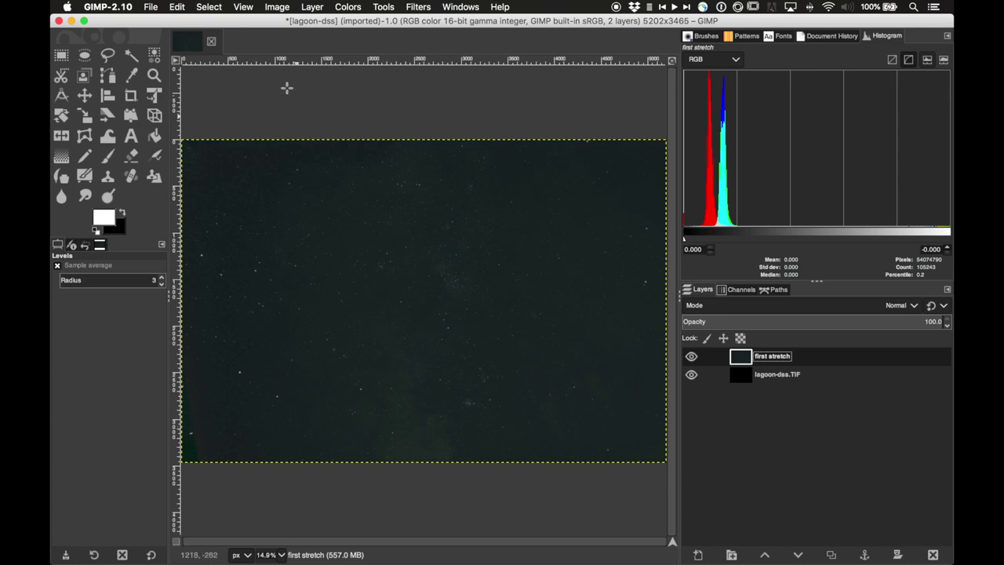
- In Levels on the first stretch layer, raise the red channel's gamma to 1.23
click(348, 7)
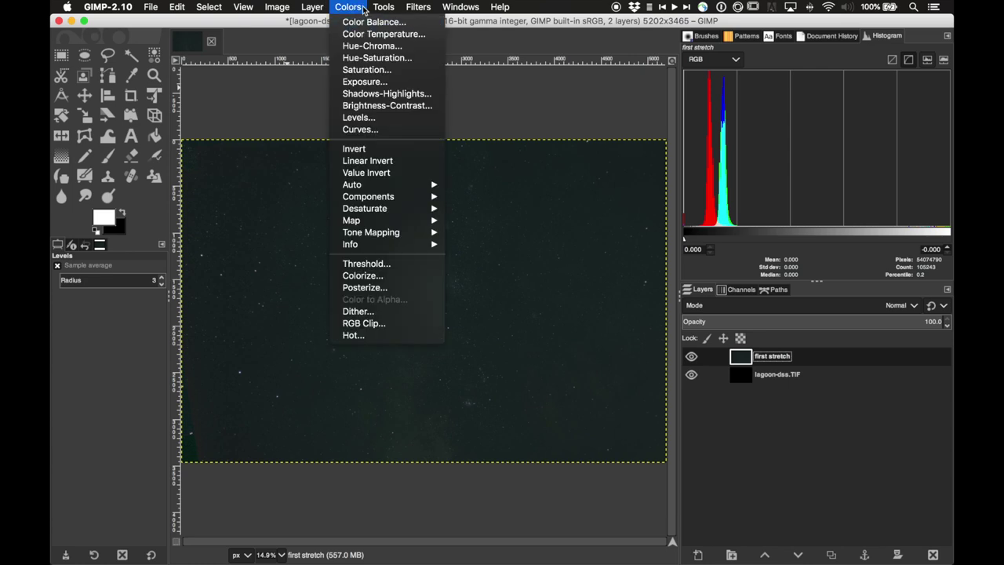
click(363, 121)
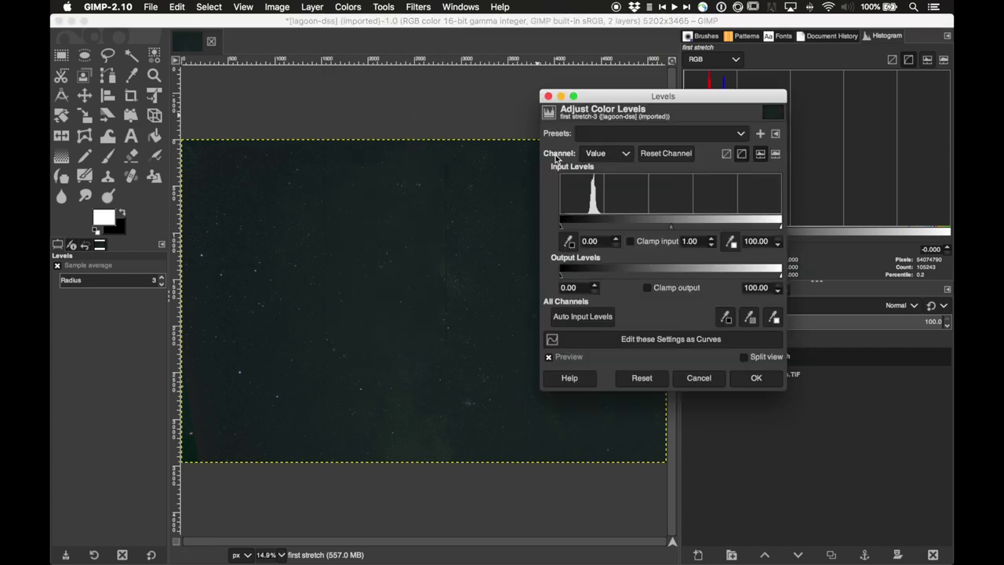
click(620, 156)
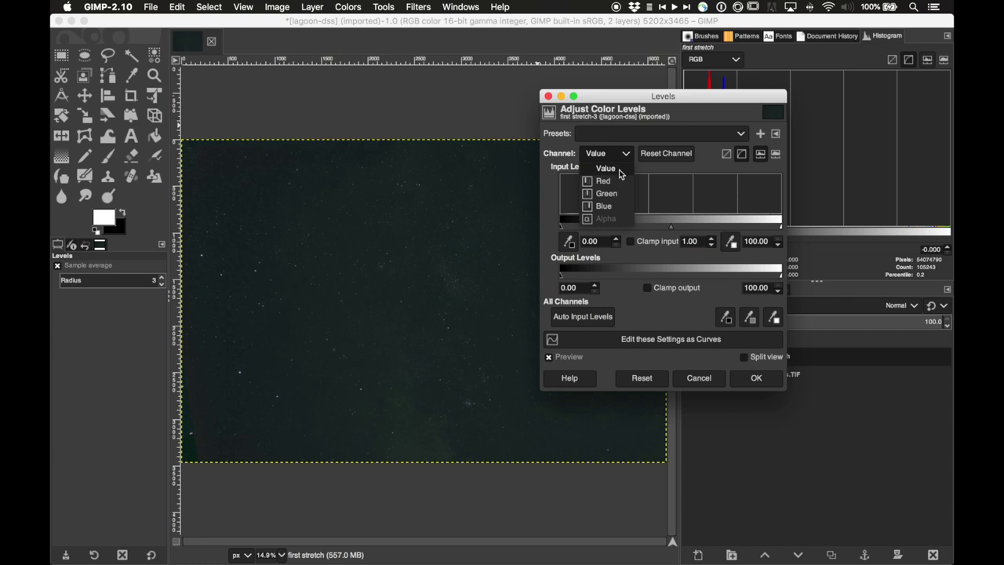
click(620, 183)
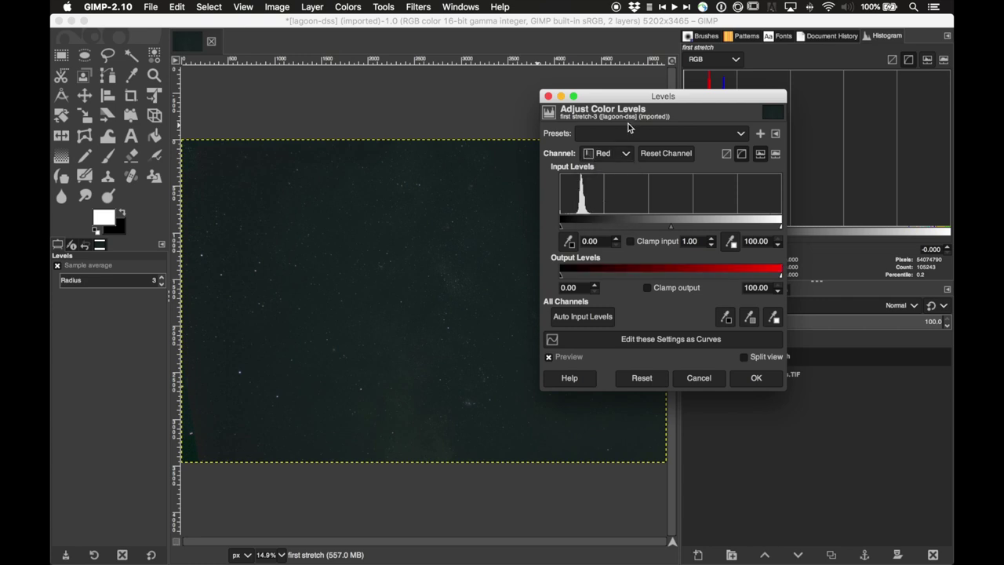
drag(709, 91, 576, 95)
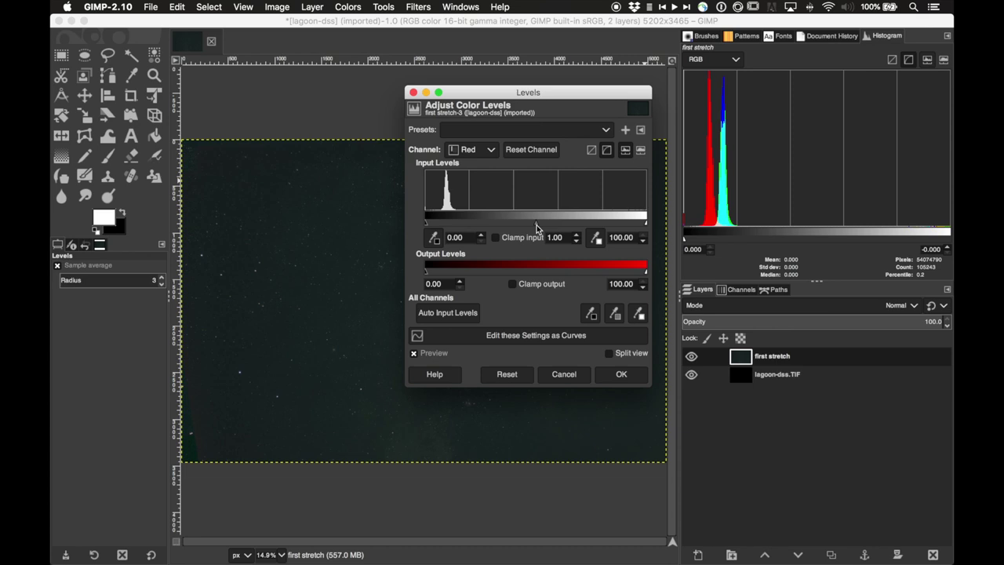
drag(531, 224, 518, 224)
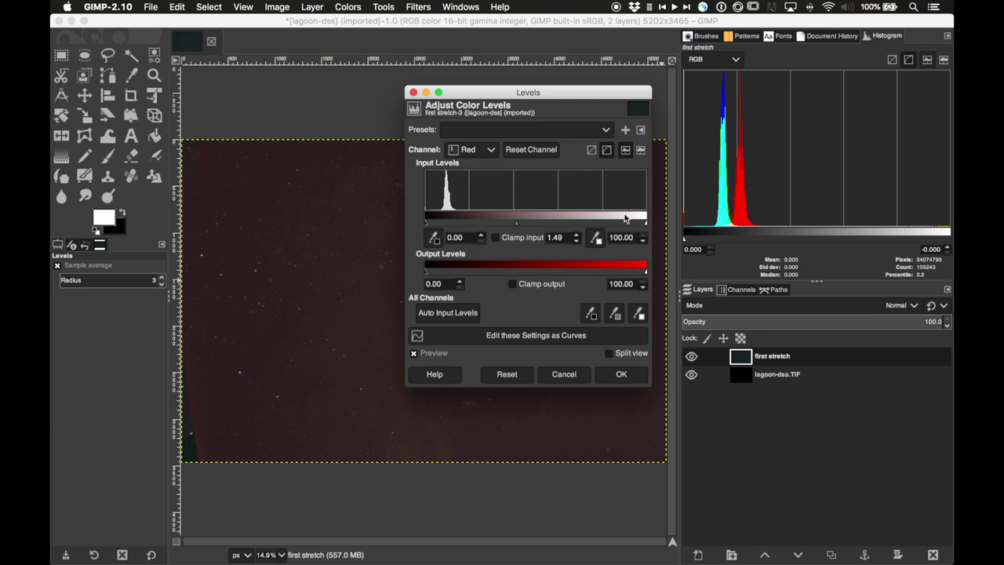
drag(506, 94, 691, 107)
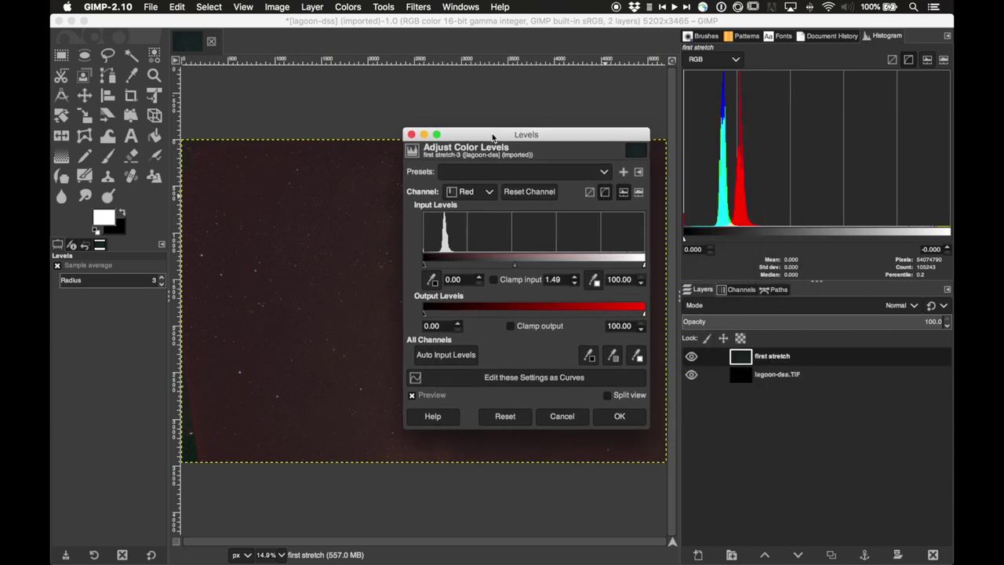
drag(681, 106, 492, 135)
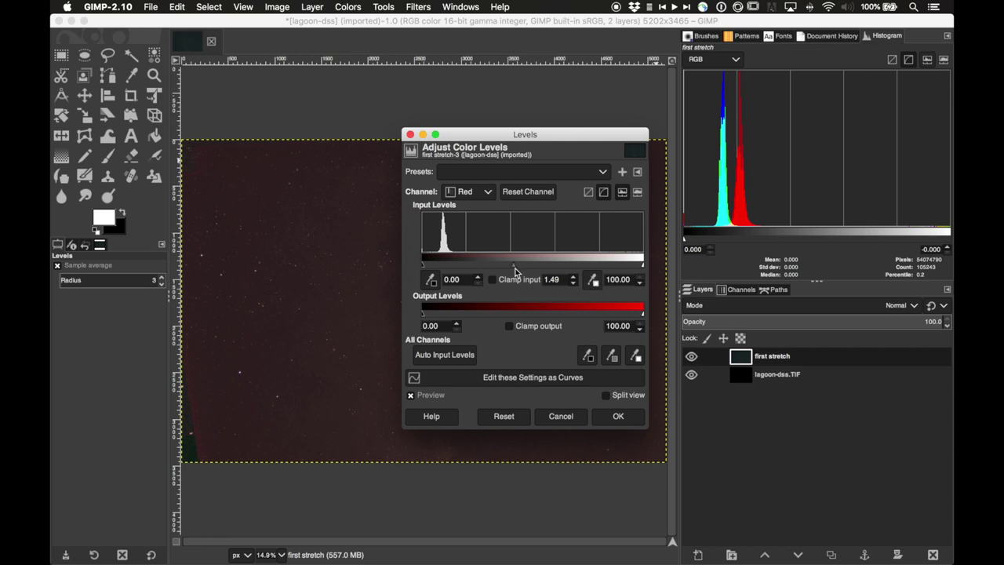
scroll(573, 281, down, 20)
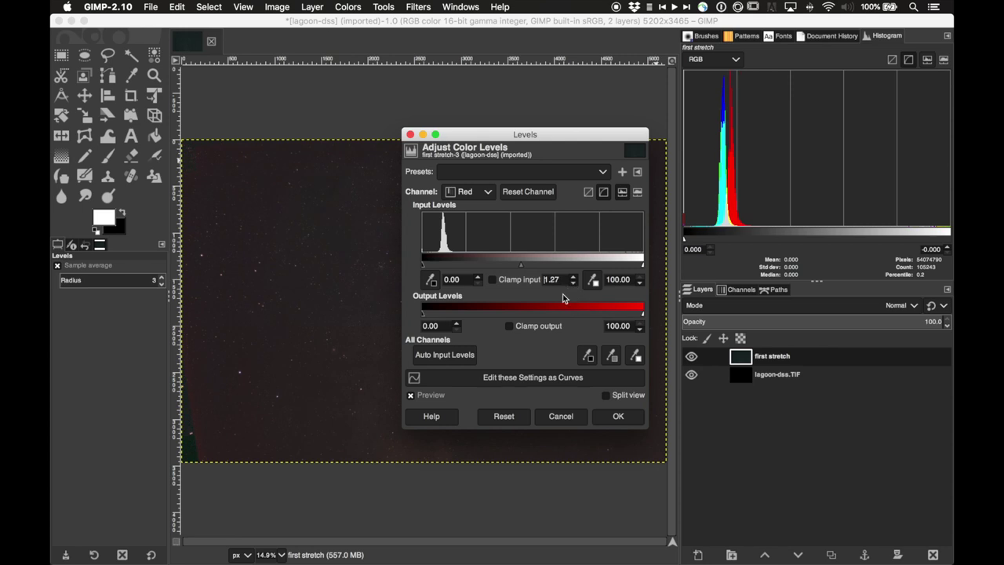
scroll(576, 286, down, 4)
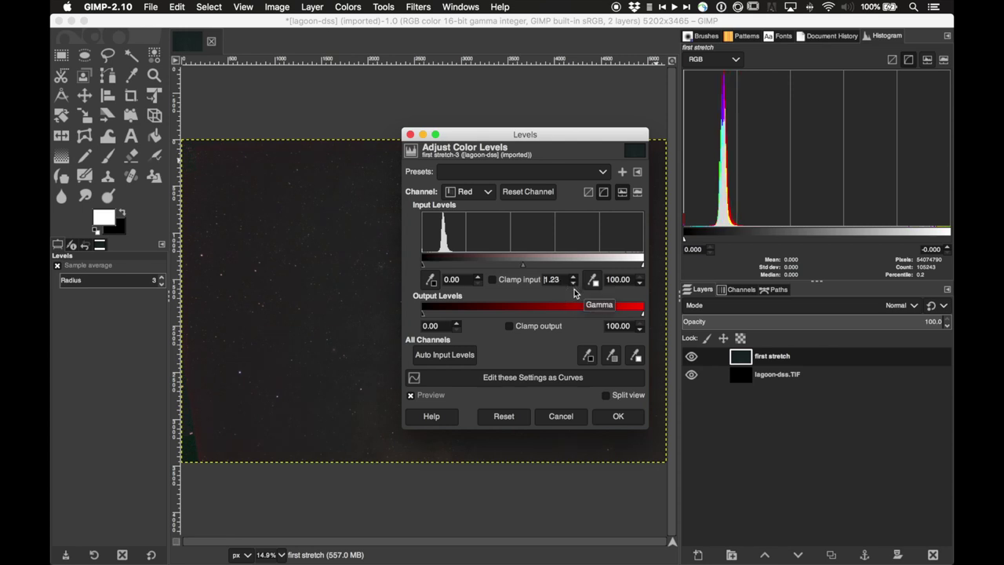
drag(504, 136, 437, 105)
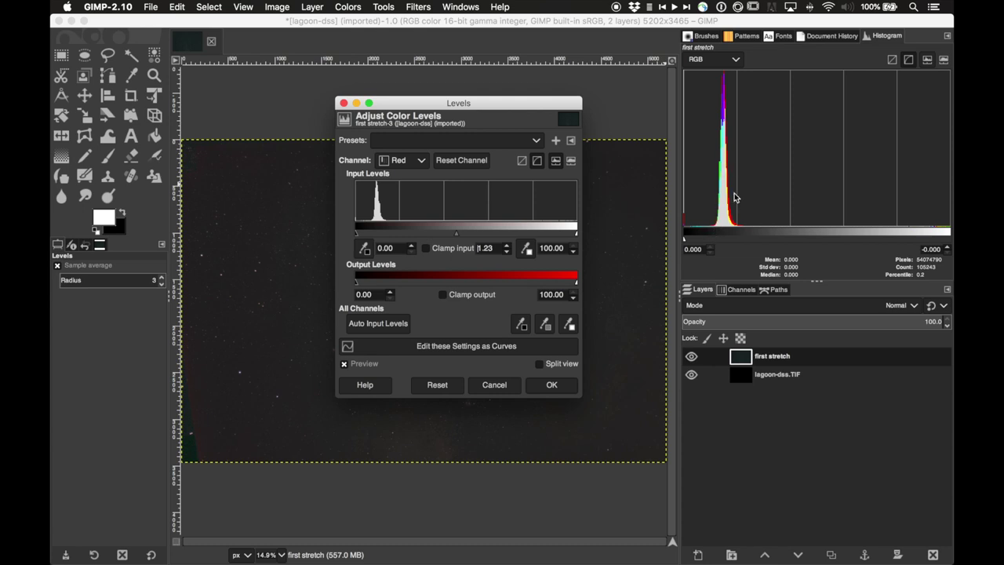
- Mark the 0.434 level in the Histogram dock and reposition the Levels dialog
click(740, 229)
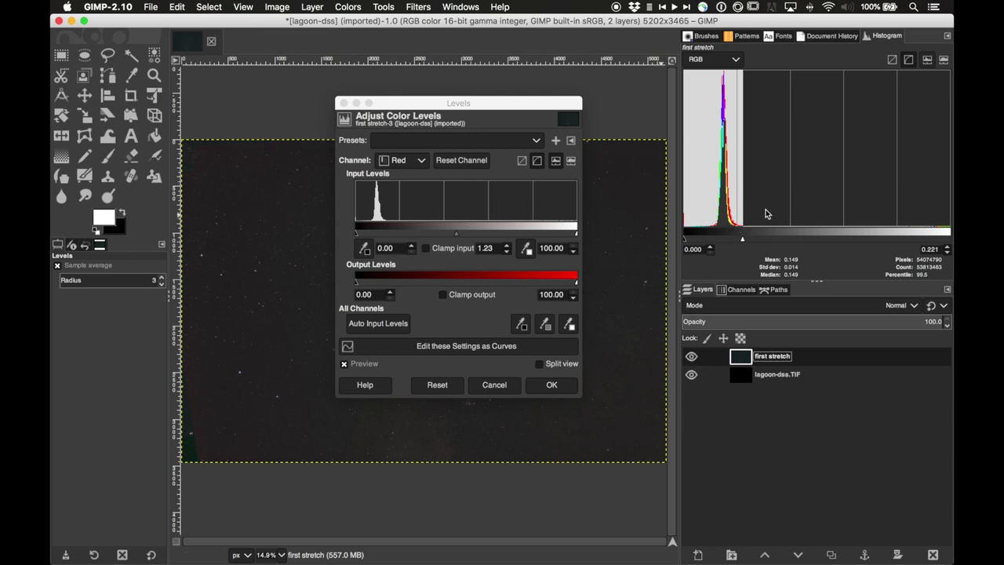
click(798, 232)
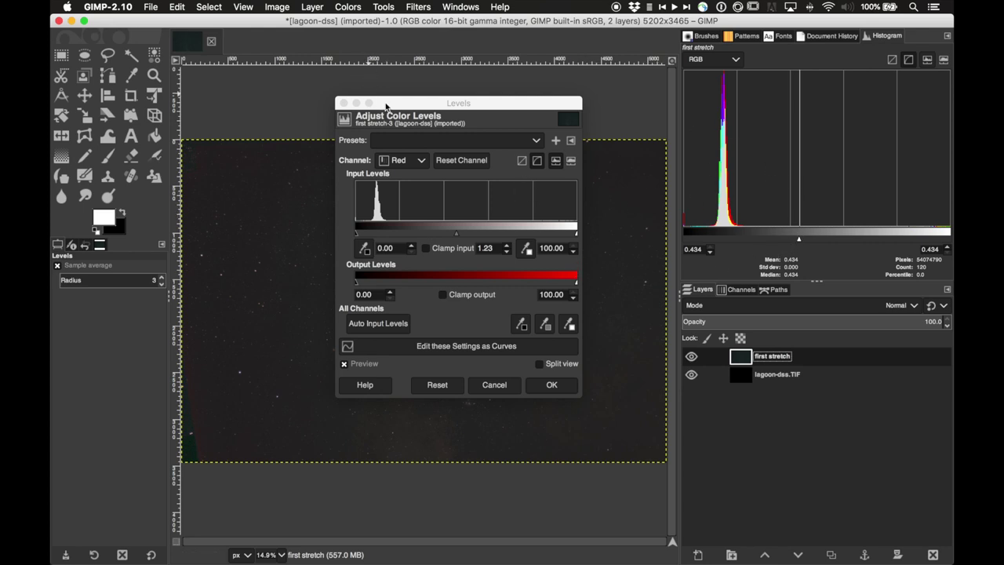
drag(386, 107, 647, 117)
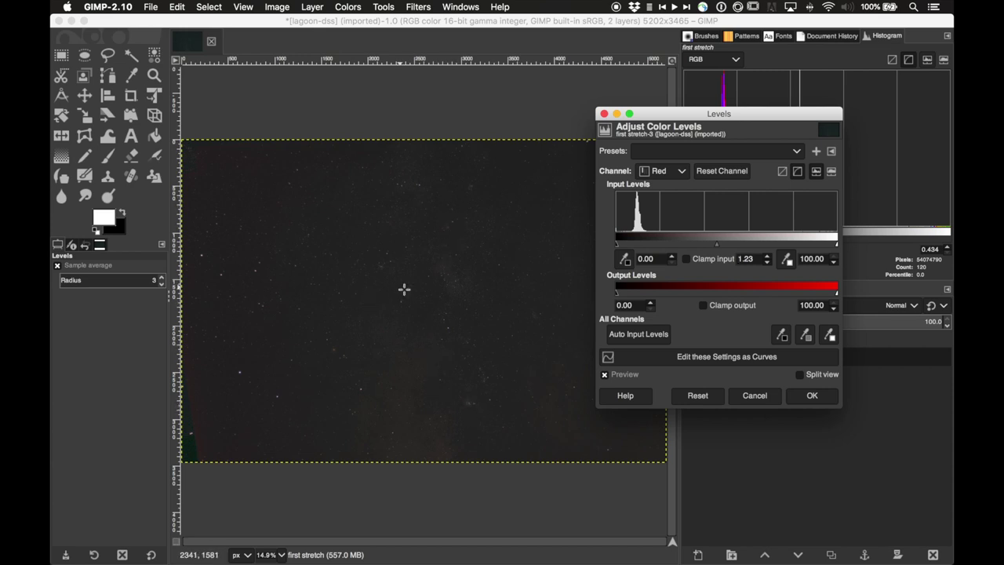
drag(653, 117, 344, 124)
- Apply the red-channel correction and start a second Levels pass brightening the midtones
click(501, 401)
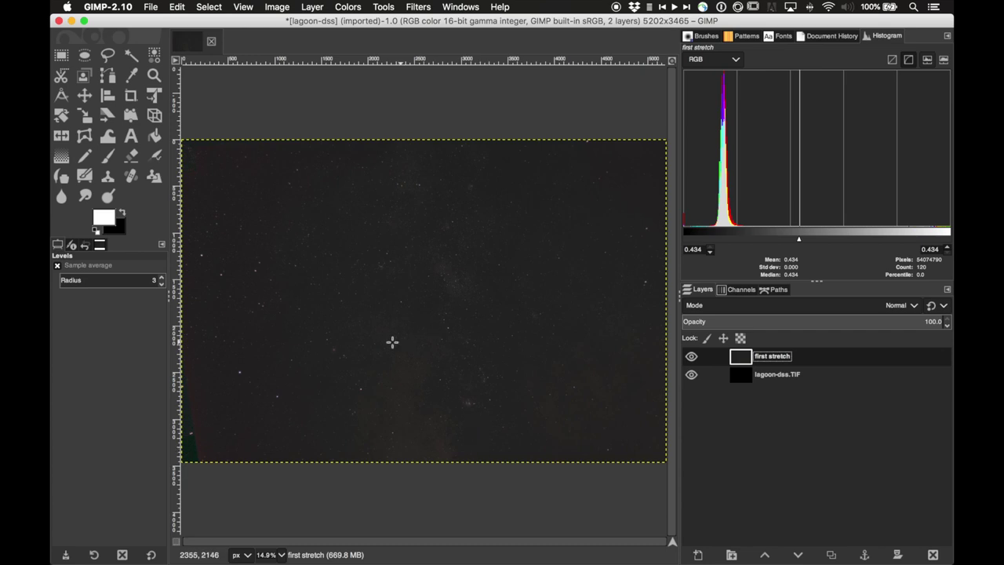
click(278, 6)
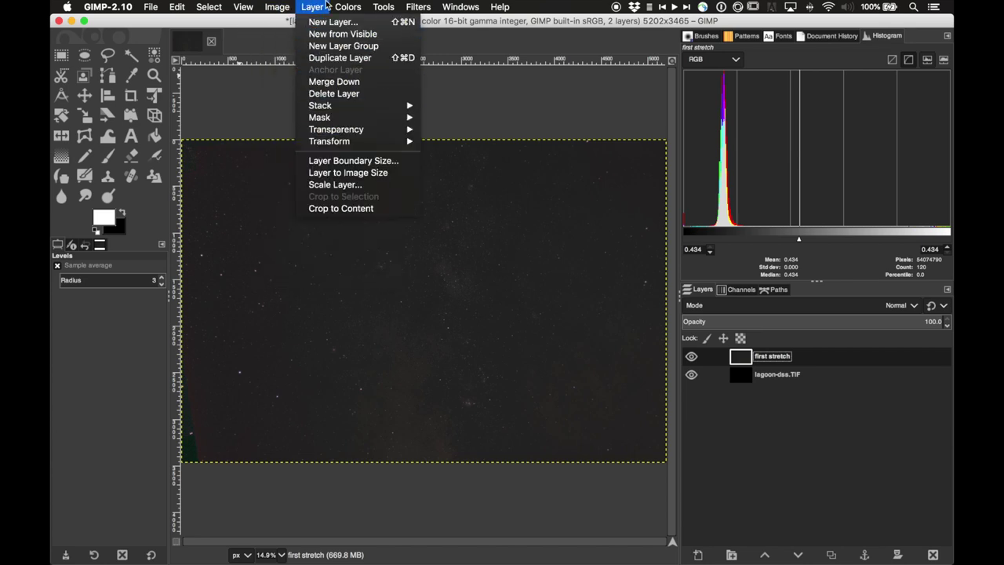
mouse_move(343, 4)
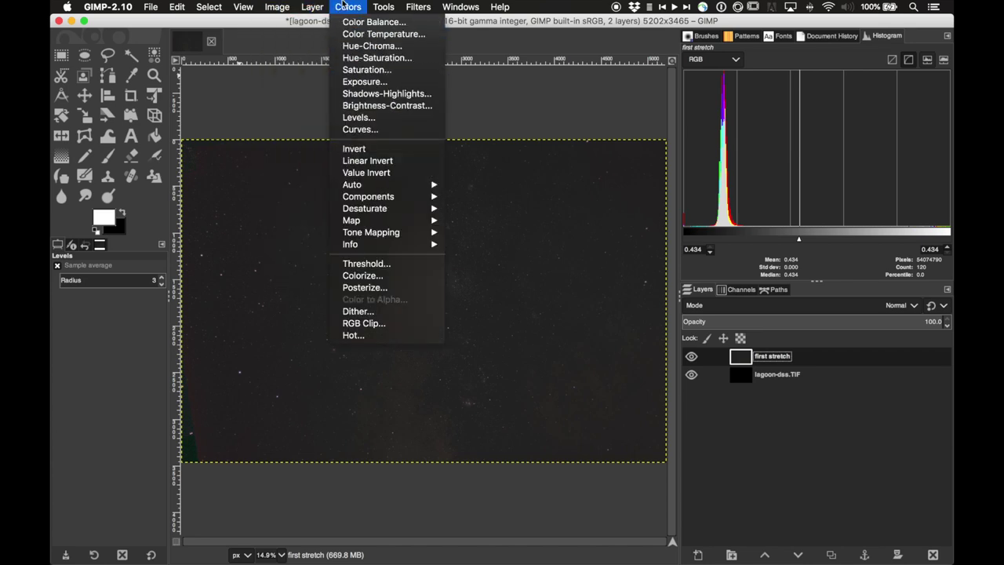
click(361, 118)
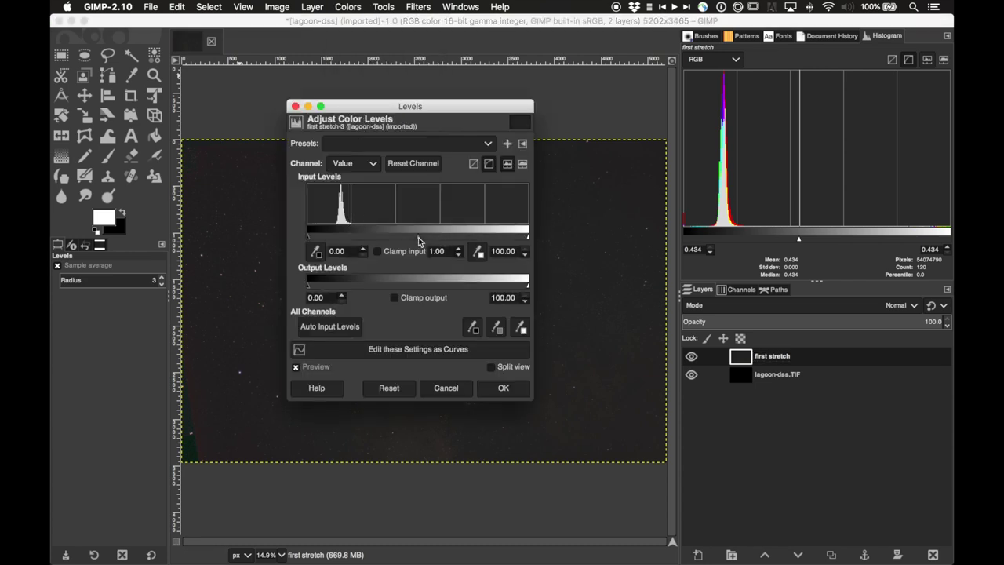
drag(415, 240, 395, 240)
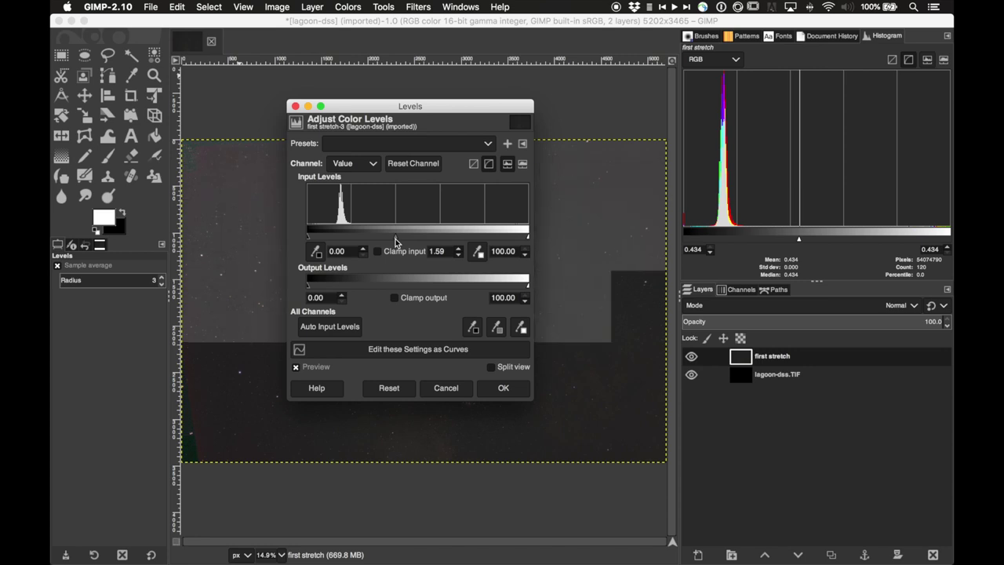
drag(372, 107, 483, 120)
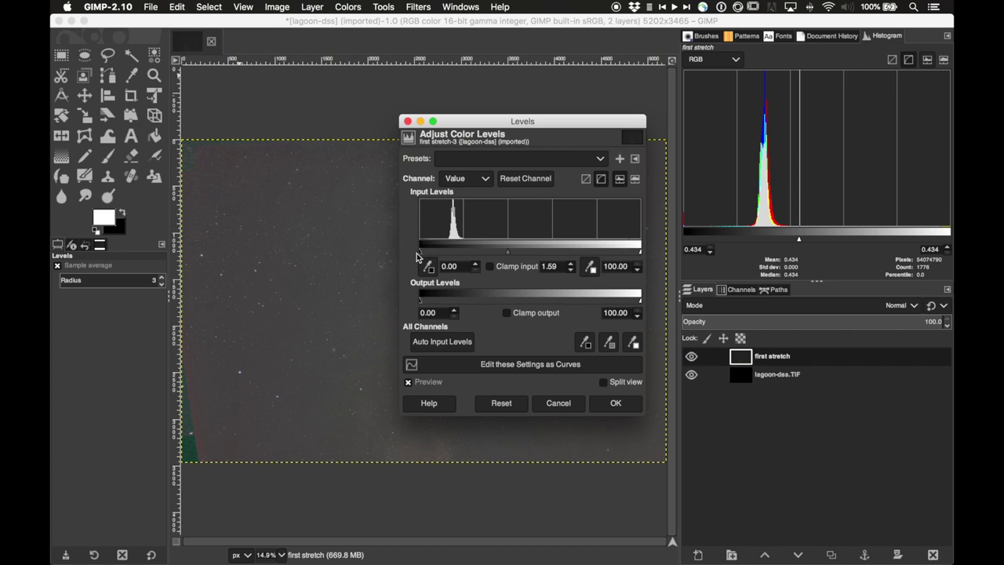
- Set the second Levels pass to black input 7.93 and gamma 2.20, then apply it
drag(419, 252, 430, 254)
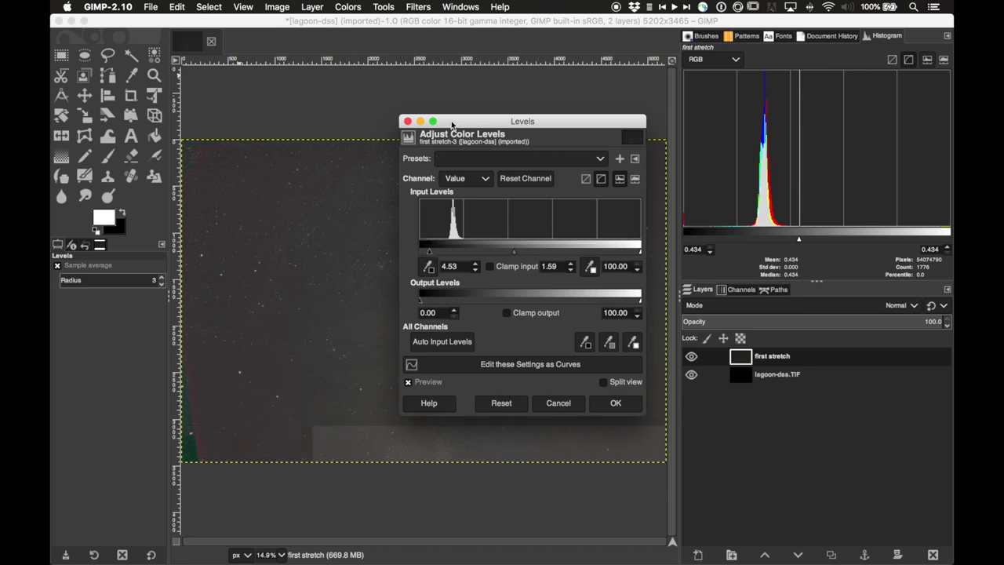
drag(497, 124, 617, 124)
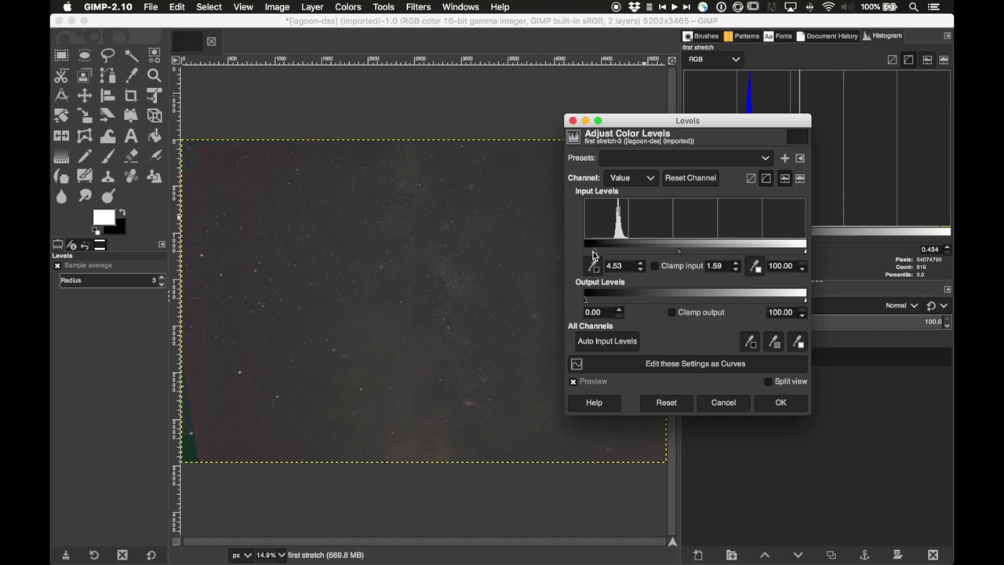
drag(597, 251, 598, 251)
drag(682, 252, 672, 256)
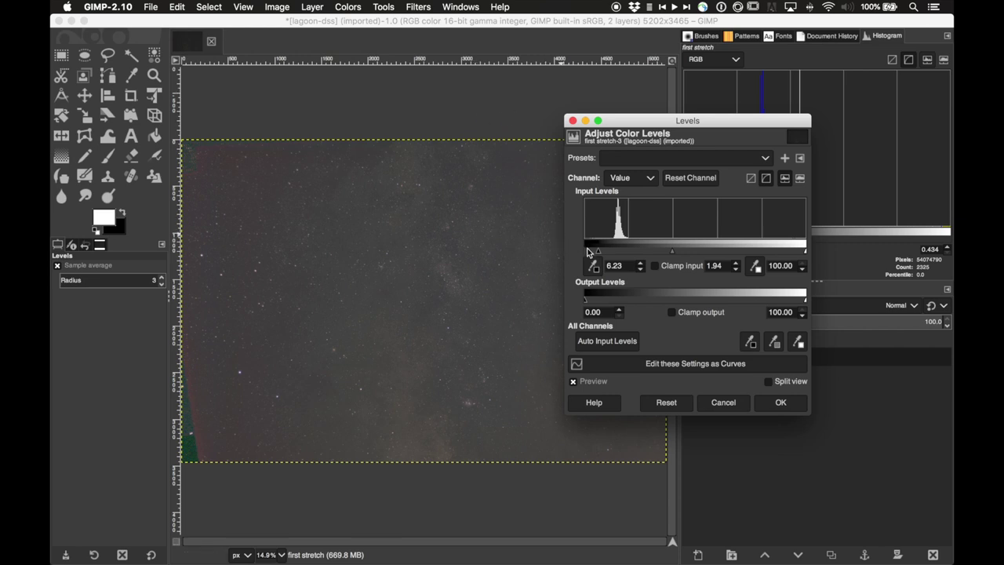
drag(600, 255, 601, 254)
drag(677, 257, 668, 253)
key(Return)
click(312, 6)
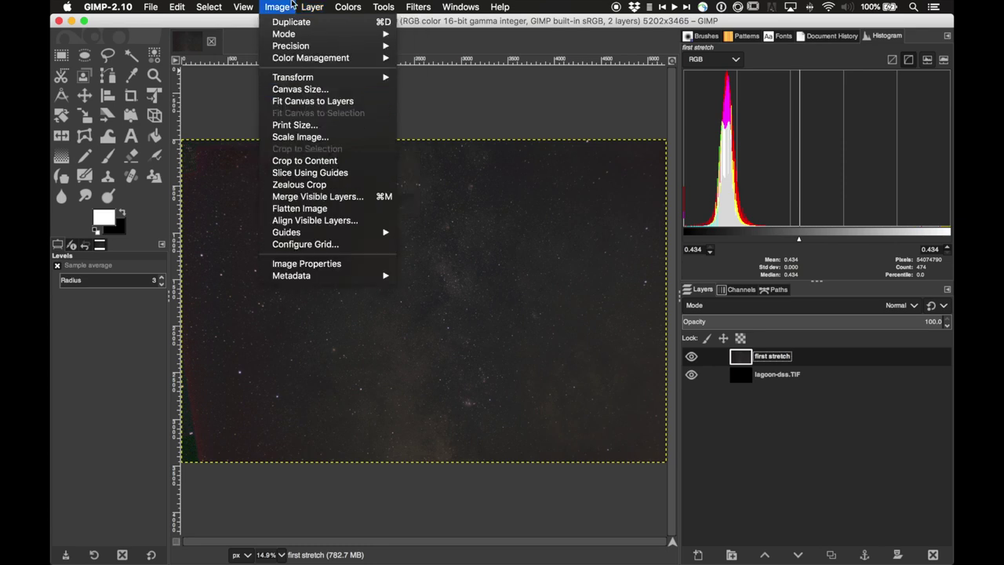
- Apply a third Levels pass with black input 6.80 and gamma 1.47
click(337, 120)
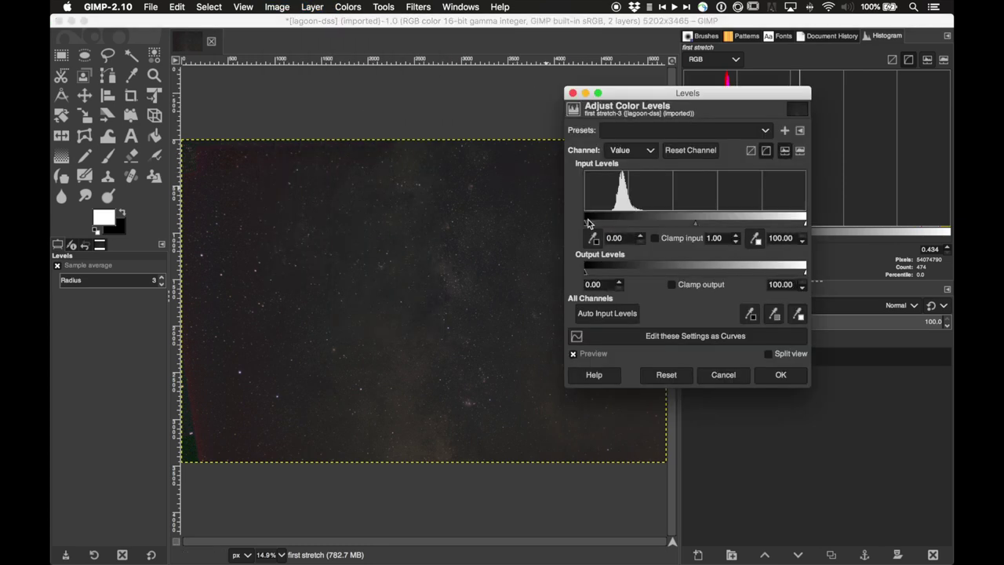
drag(586, 226, 600, 226)
drag(703, 227, 685, 227)
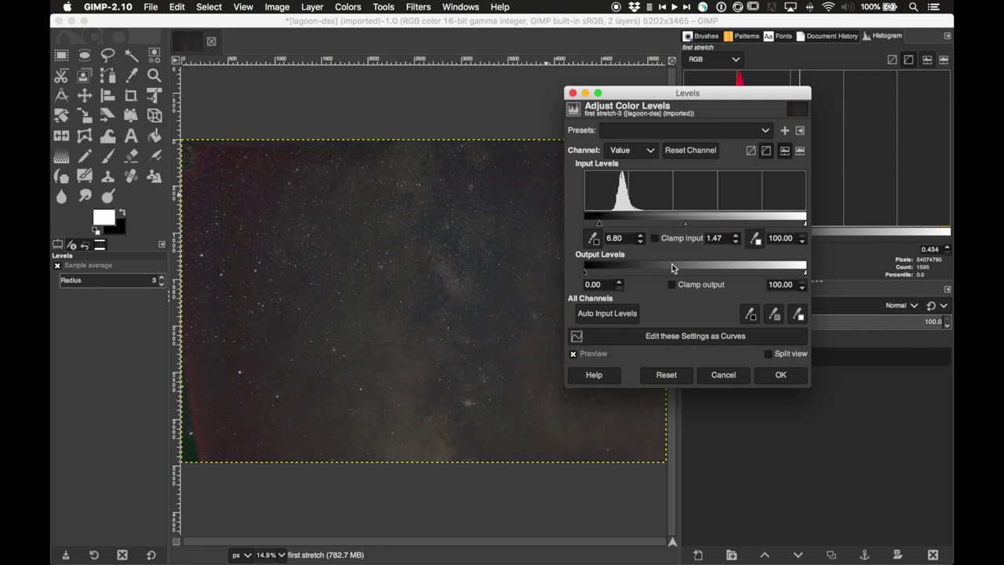
click(780, 374)
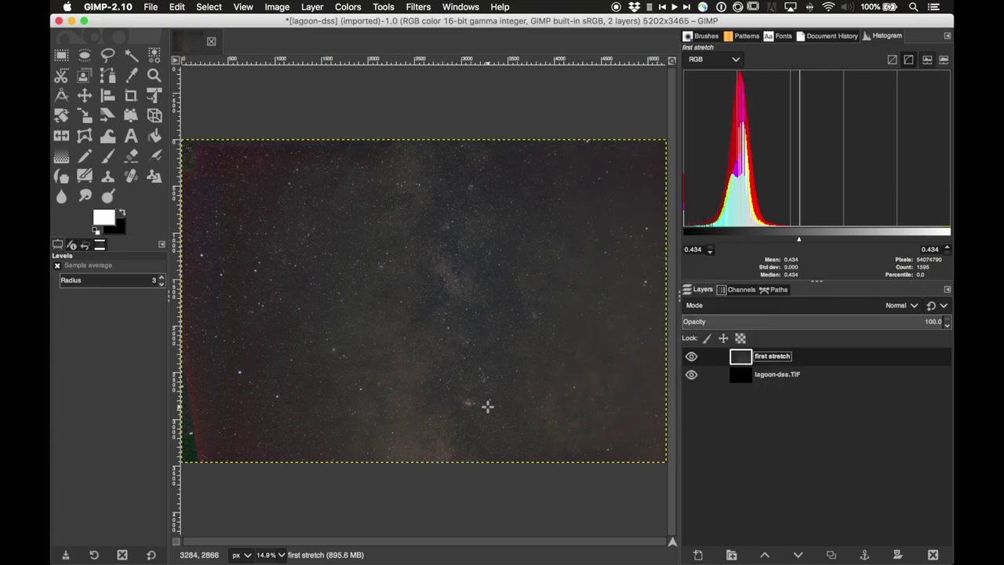
- Inspect the Lagoon Nebula region of the canvas, then bring up the Colors menu
scroll(488, 405, up, 5)
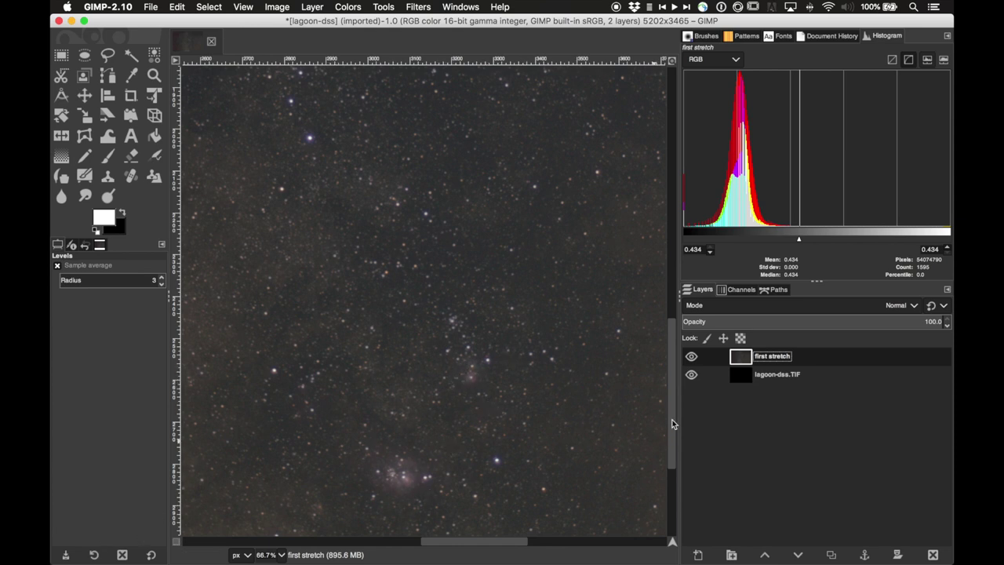
drag(672, 423, 665, 473)
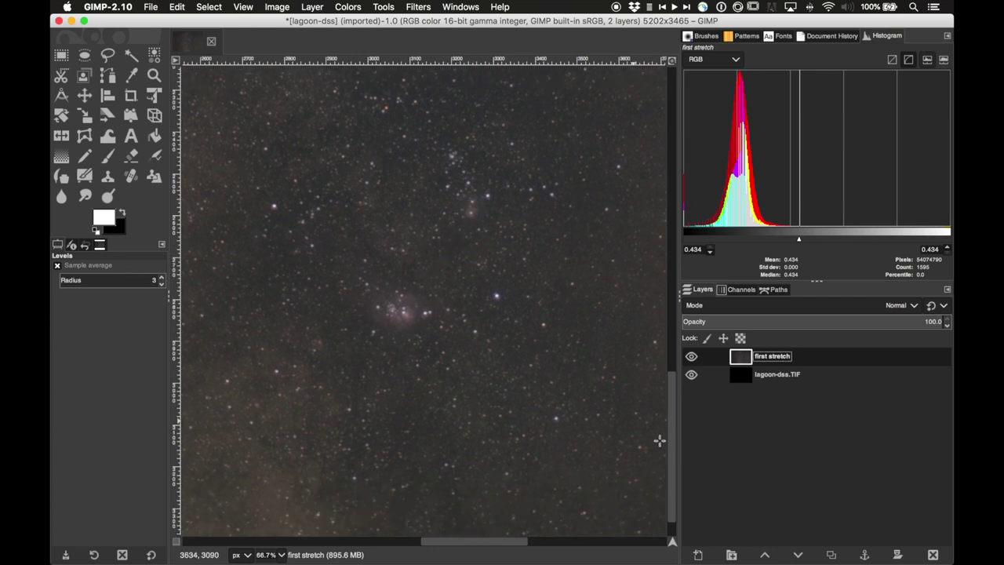
drag(674, 462, 668, 352)
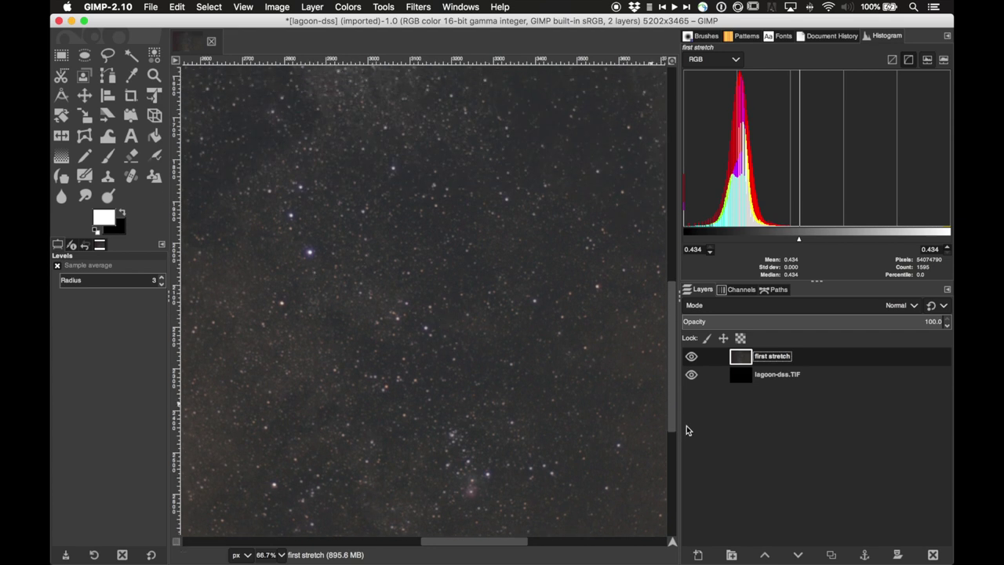
drag(671, 402, 662, 458)
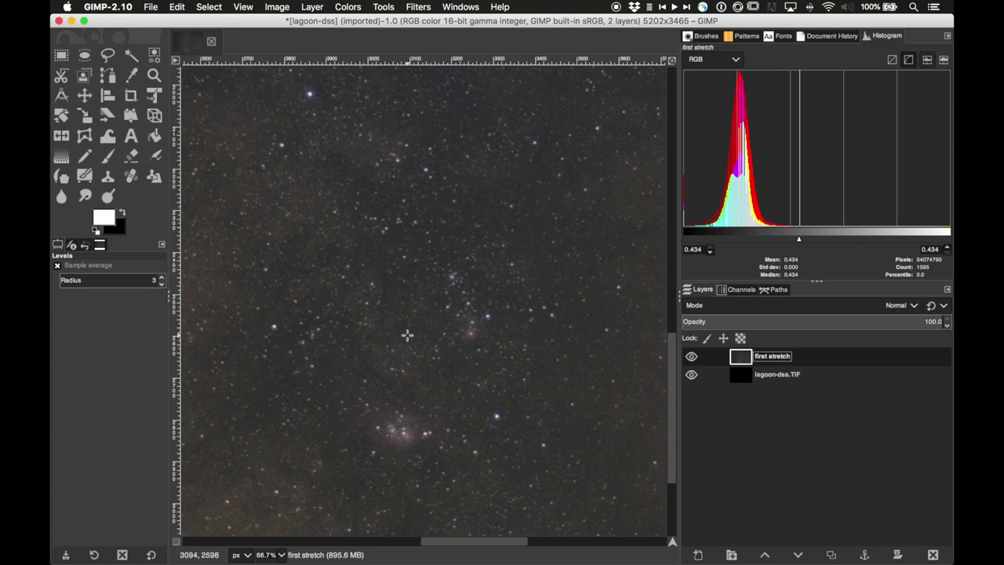
click(342, 8)
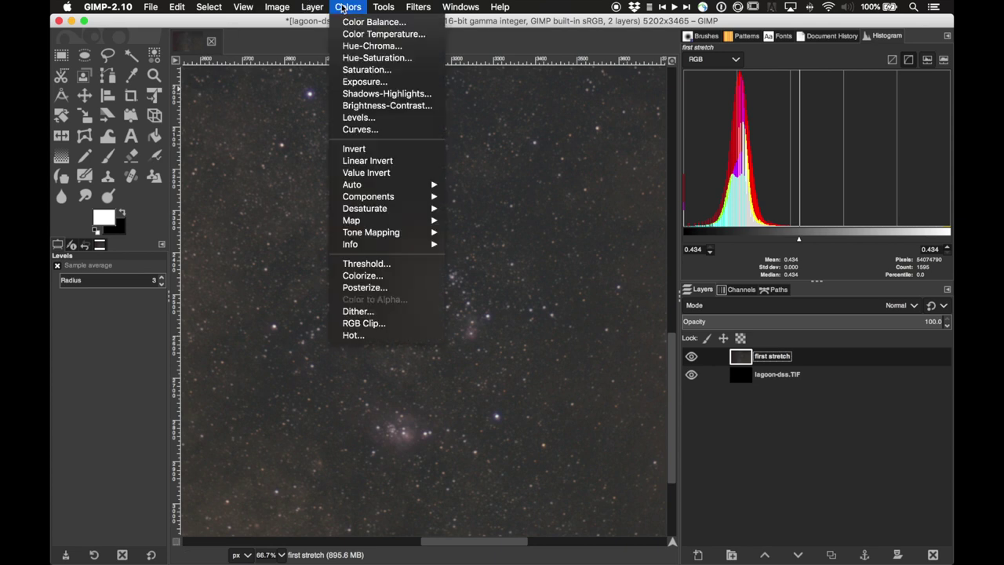
- Boost saturation to scale 1.649, comparing against the original before applying
click(366, 70)
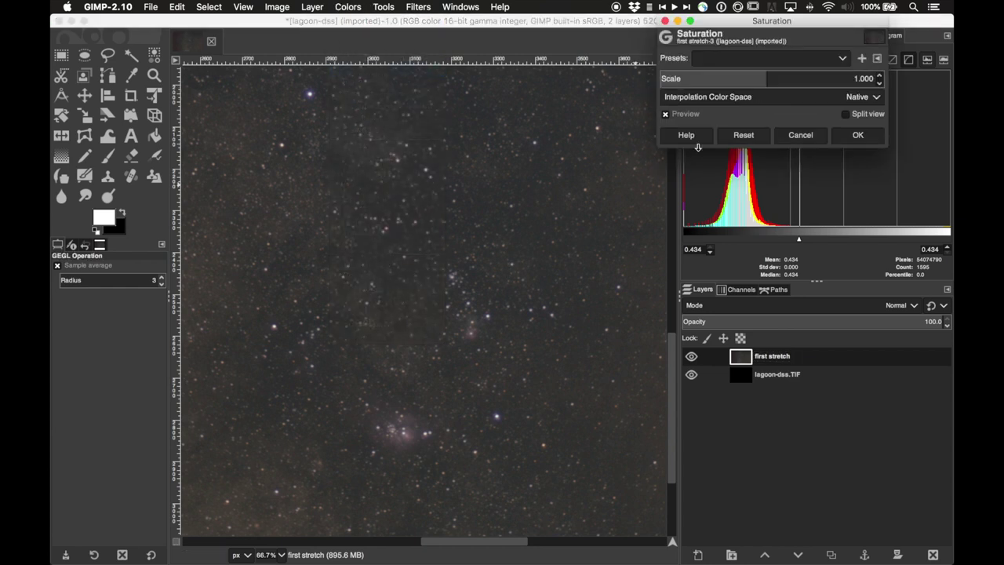
drag(767, 76, 788, 77)
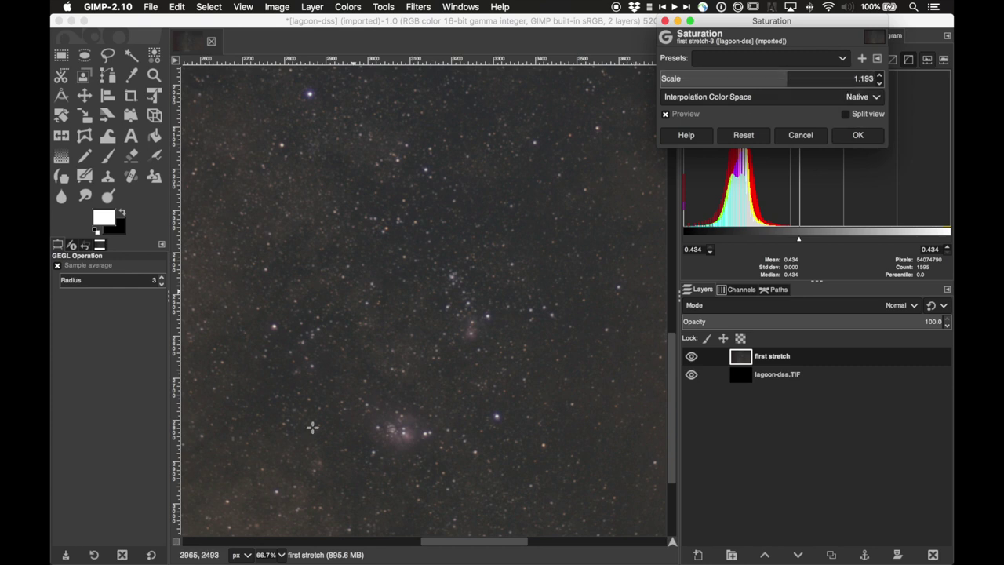
drag(789, 79, 837, 78)
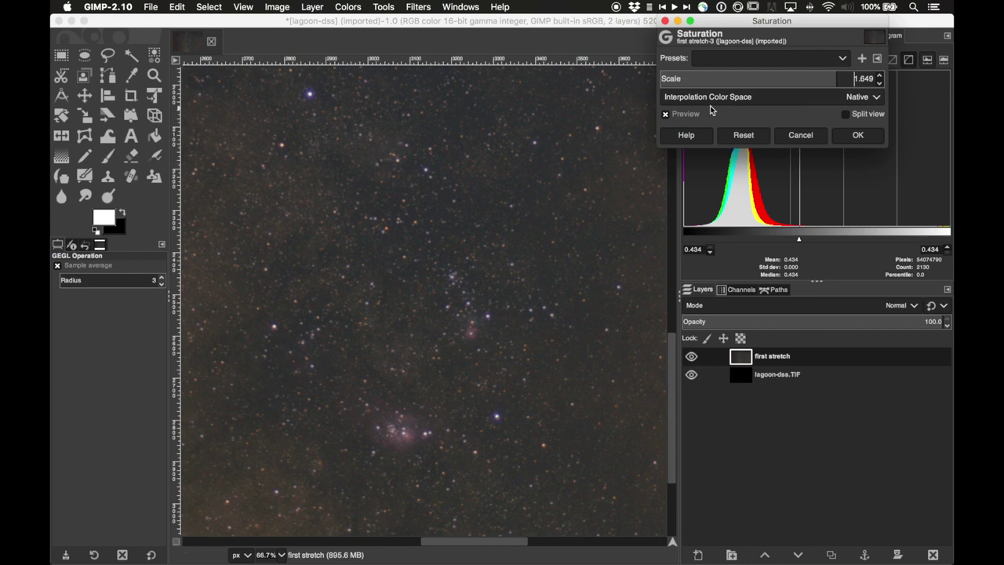
click(666, 115)
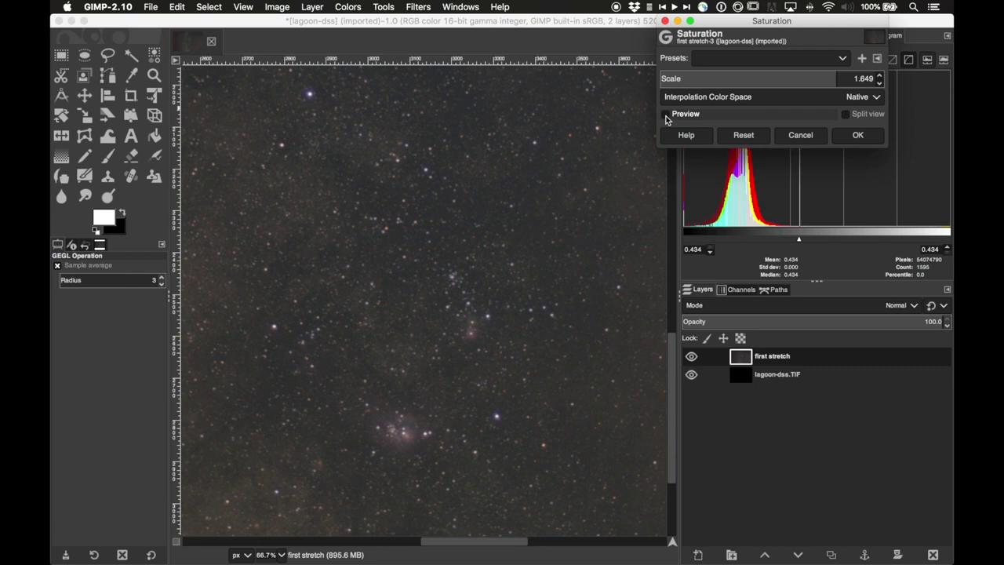
click(666, 116)
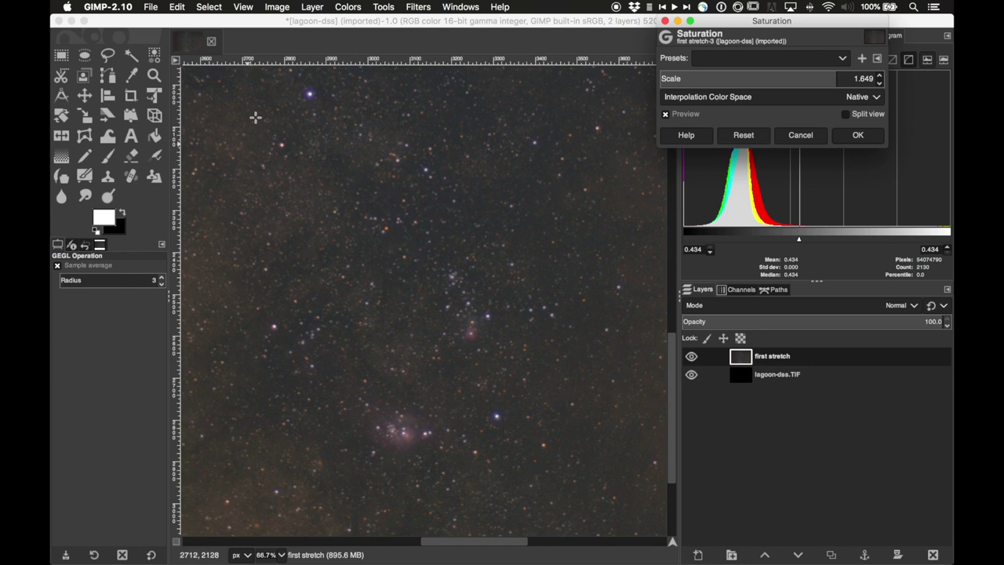
click(859, 136)
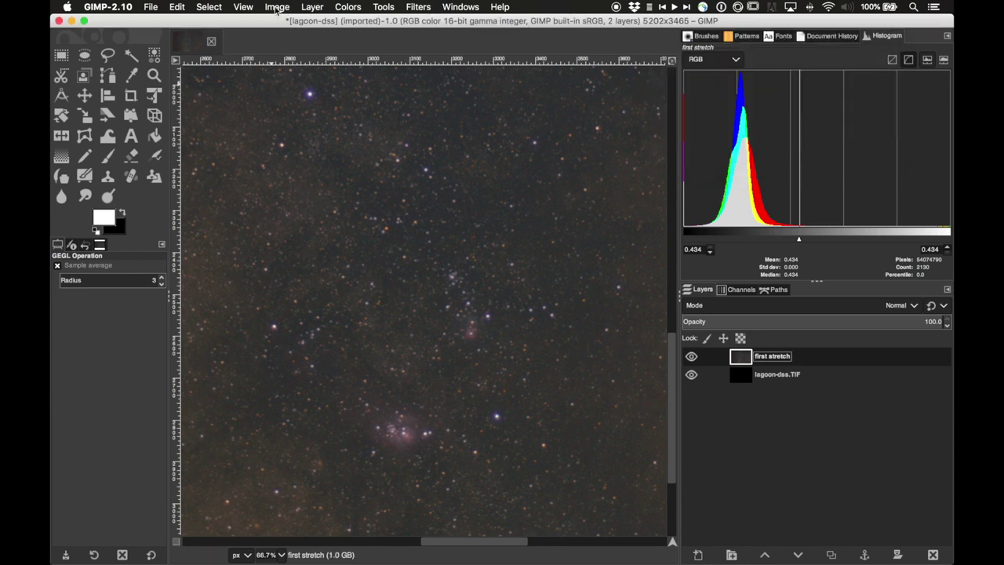
- Preview a Value curve that darkens shadows (14.69 → 6.39) and strongly lifts midtones
click(355, 7)
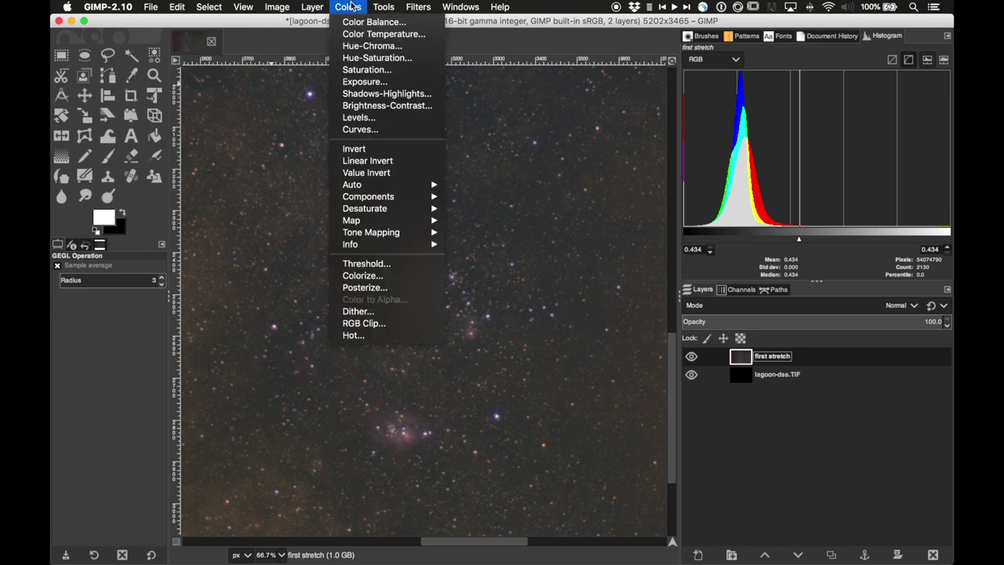
click(370, 130)
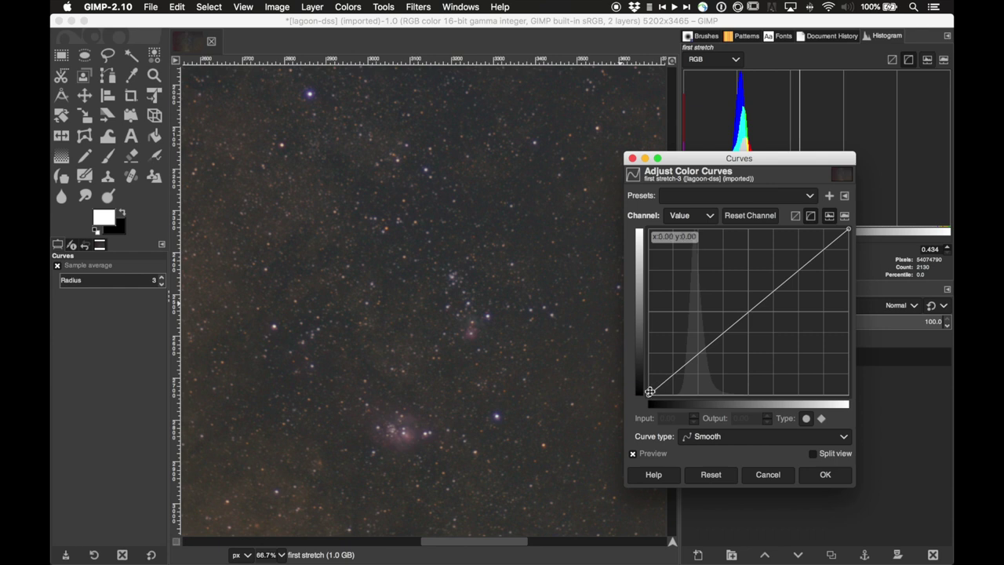
mouse_move(648, 394)
mouse_down()
mouse_move(762, 392)
mouse_move(641, 403)
mouse_up()
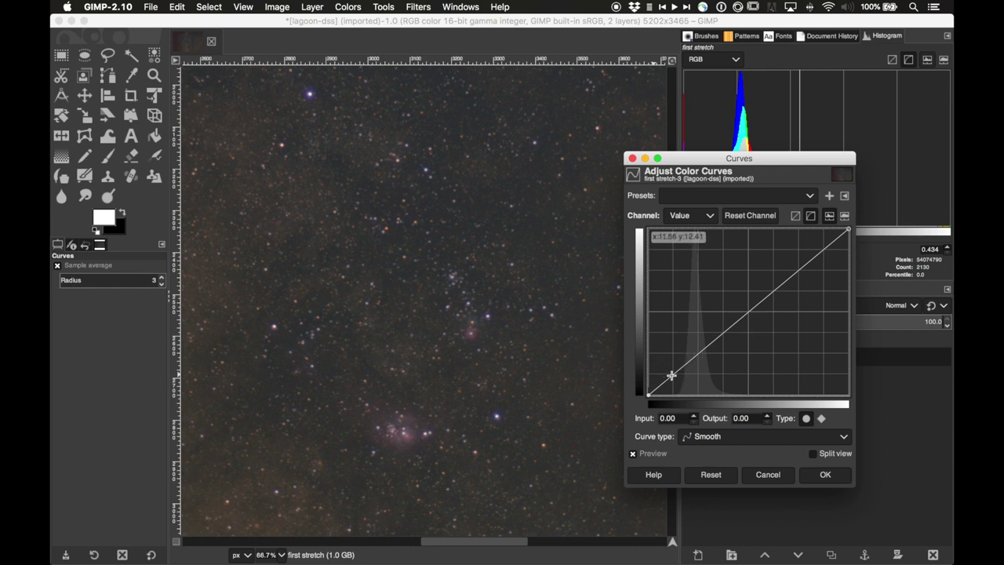
drag(672, 375, 702, 353)
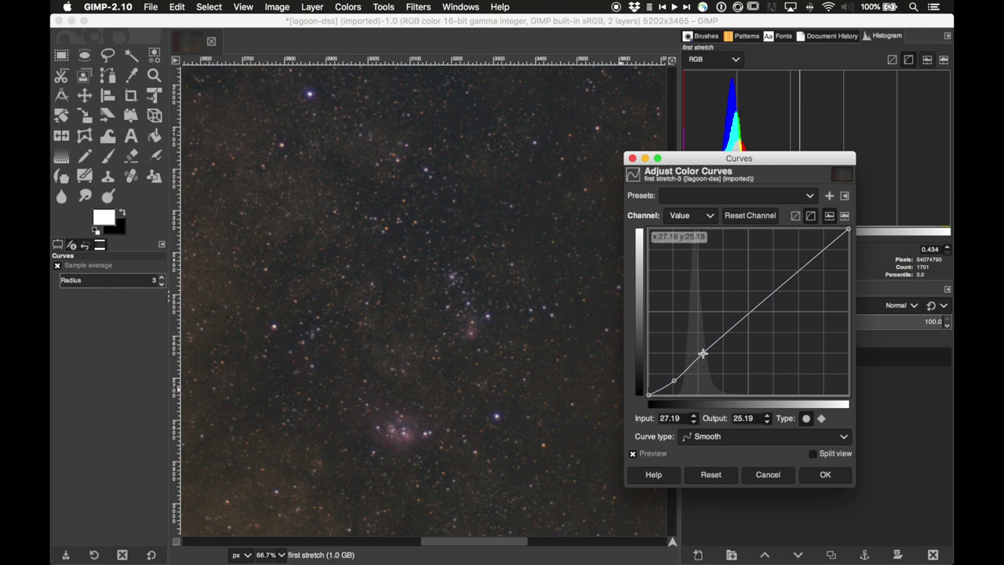
drag(703, 353, 697, 321)
click(678, 381)
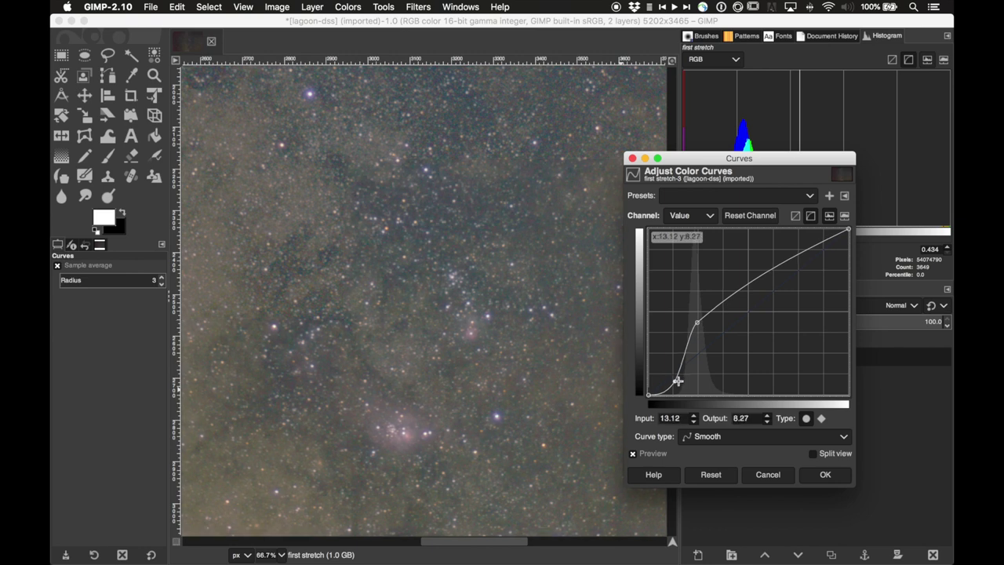
drag(677, 381, 679, 381)
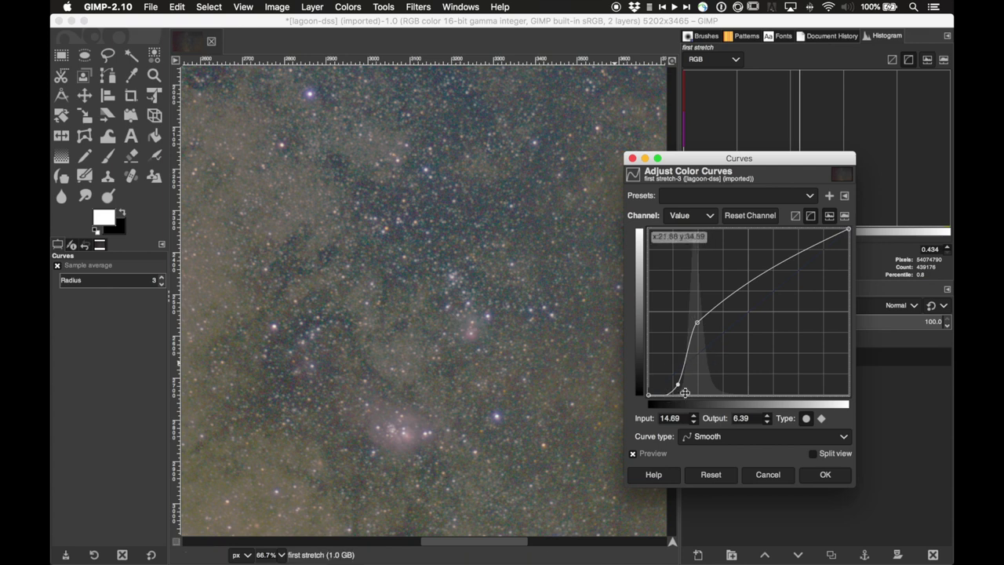
- Reset the curve, then add a slightly lowered shadow point and two mid-tone points
click(709, 475)
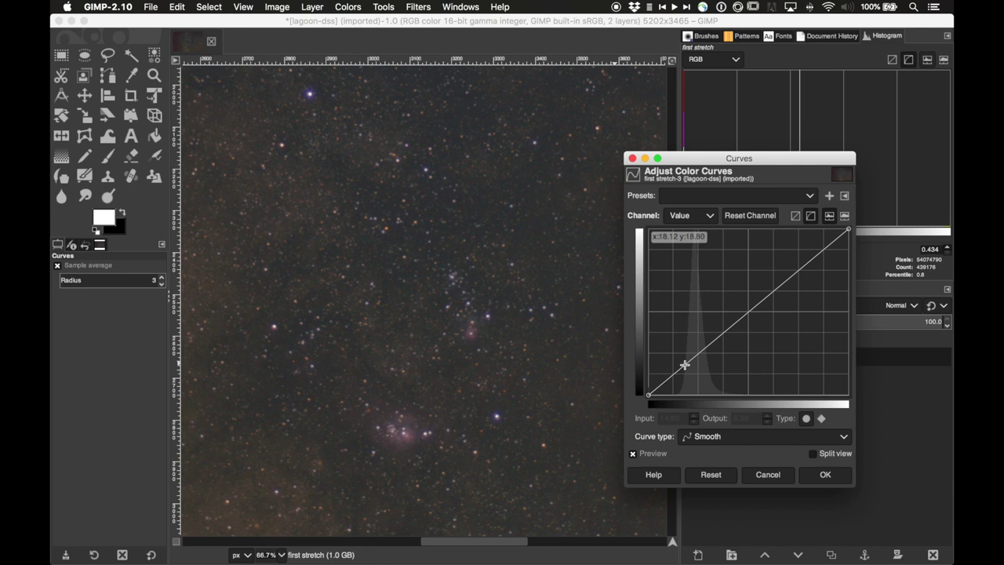
mouse_move(682, 368)
mouse_down()
mouse_move(700, 352)
mouse_move(681, 374)
mouse_up()
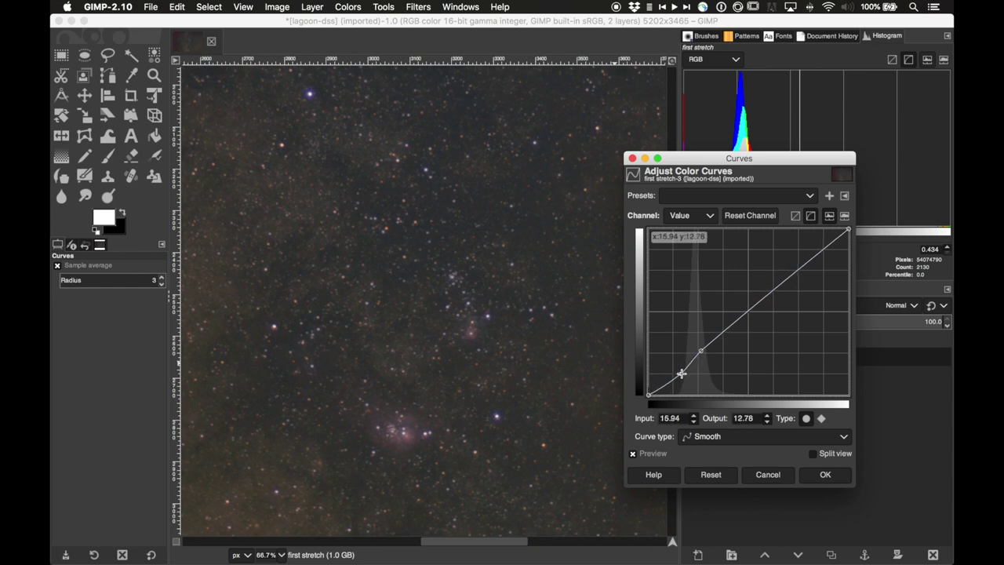
key(Down)
key(Down)
key(Left)
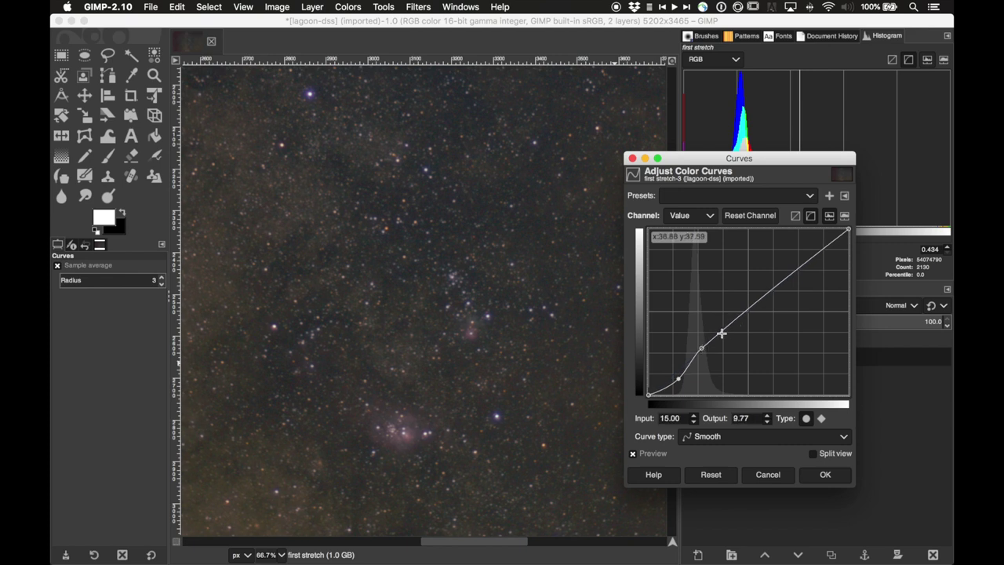
click(721, 333)
click(736, 324)
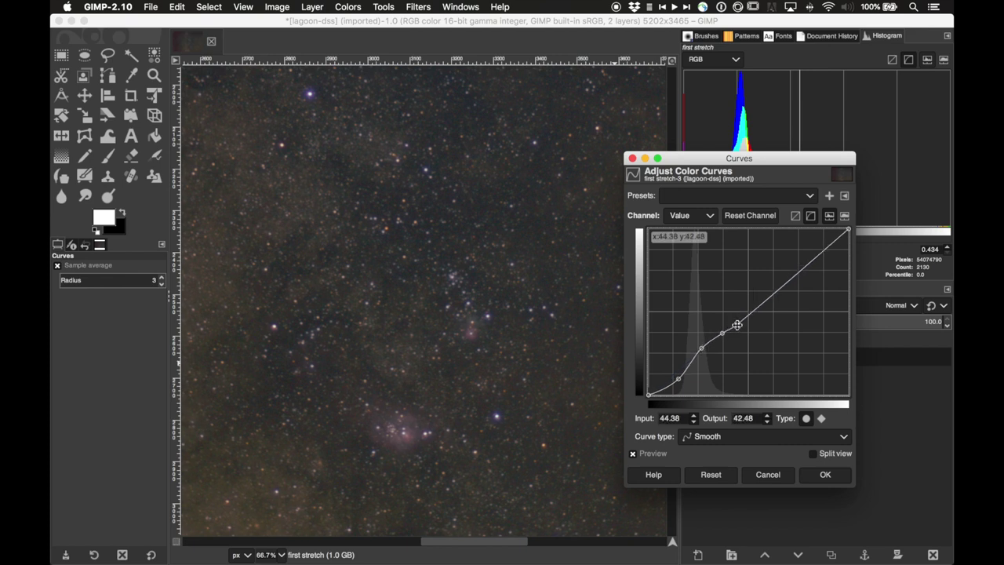
- Reshape the lower curve points and set the upper point to 44.69 → 46.62
click(700, 347)
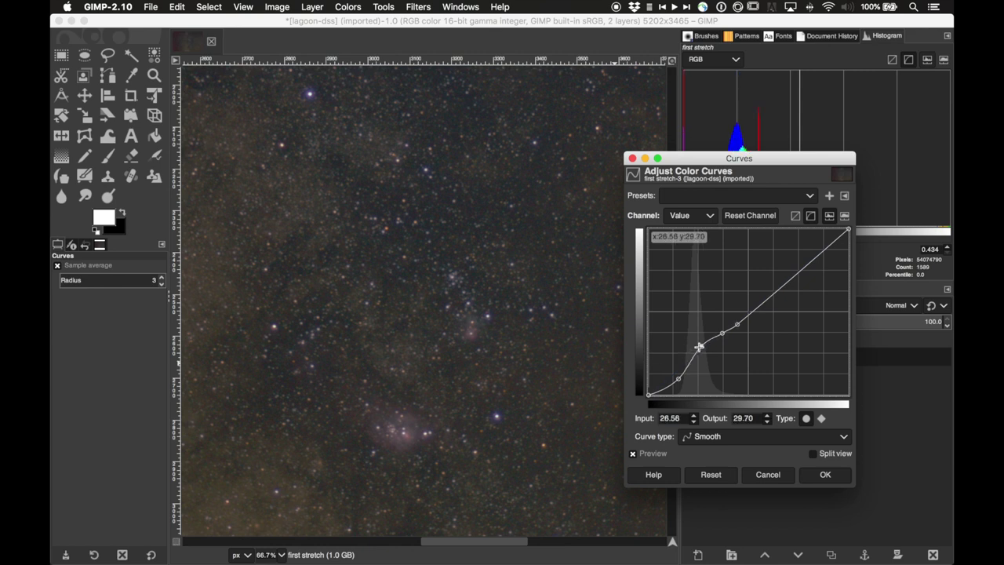
drag(699, 346, 701, 354)
drag(678, 378, 675, 385)
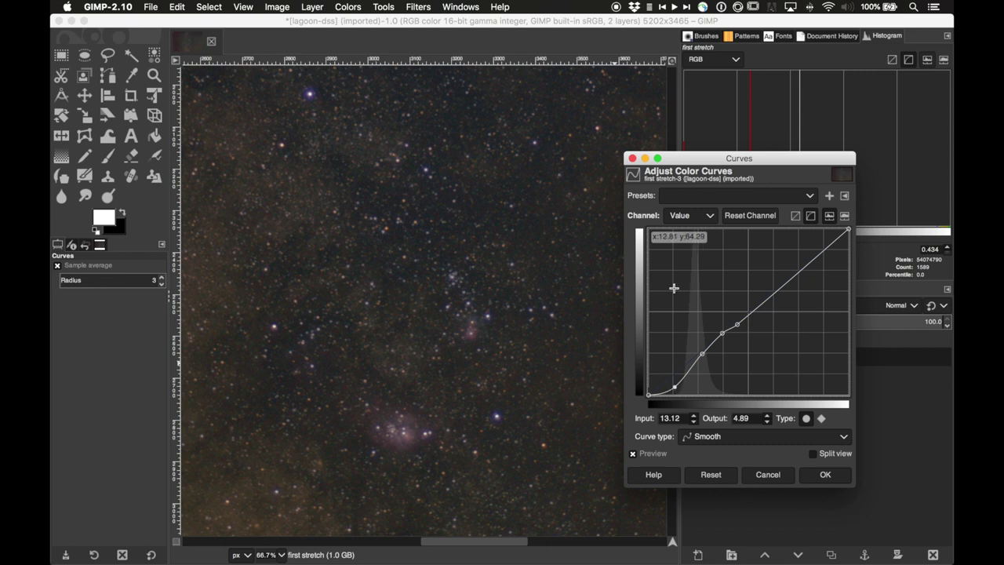
drag(673, 386, 673, 385)
click(701, 355)
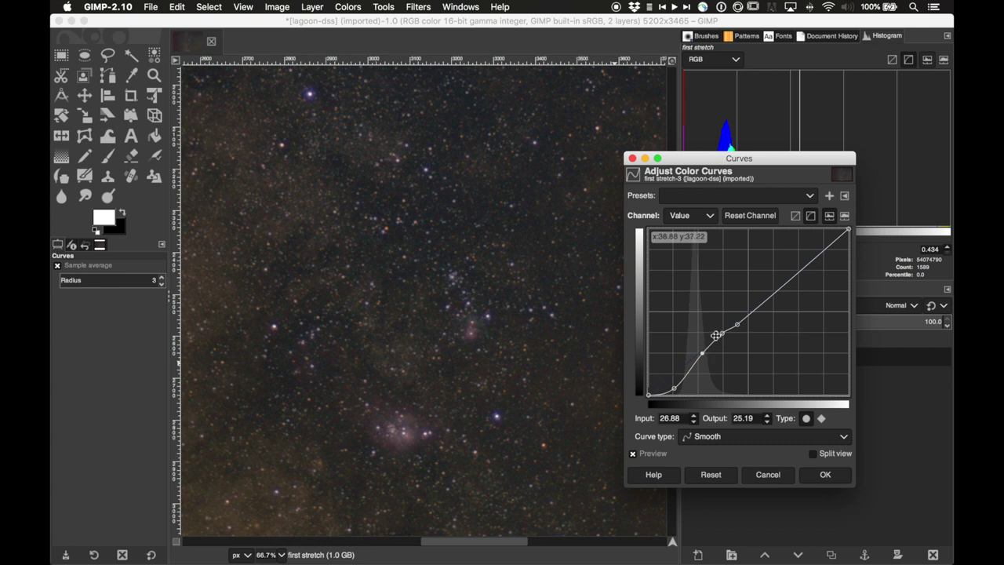
click(721, 333)
mouse_move(736, 324)
mouse_down()
mouse_move(733, 308)
mouse_move(737, 318)
mouse_up()
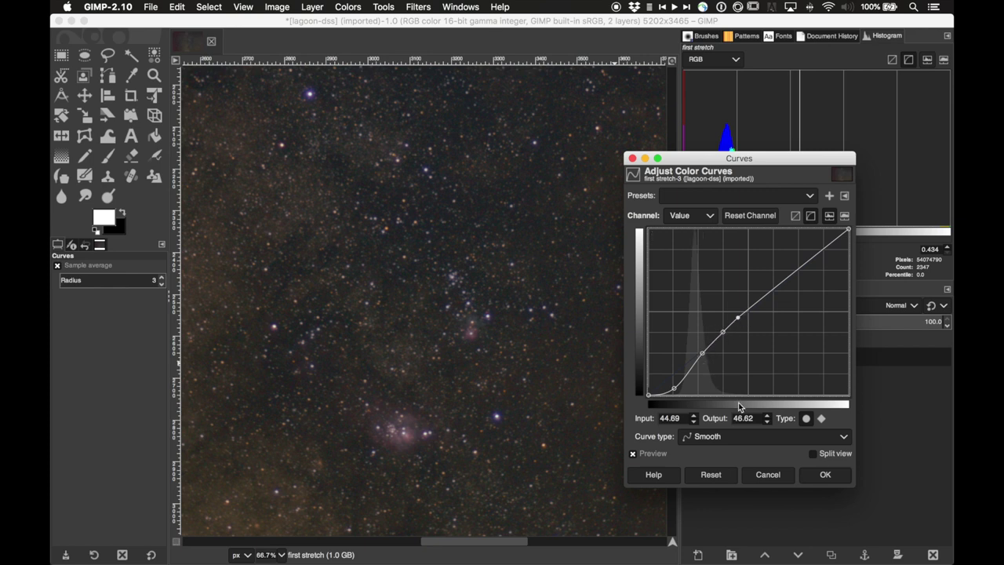
- Apply the gentle curve and zoom out to view the whole image
click(824, 476)
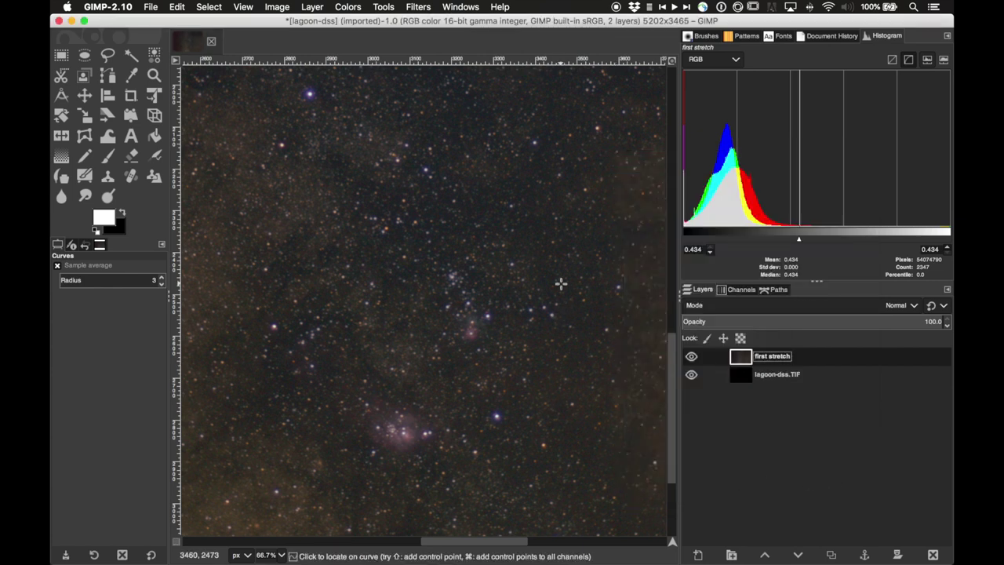
scroll(560, 283, down, 4)
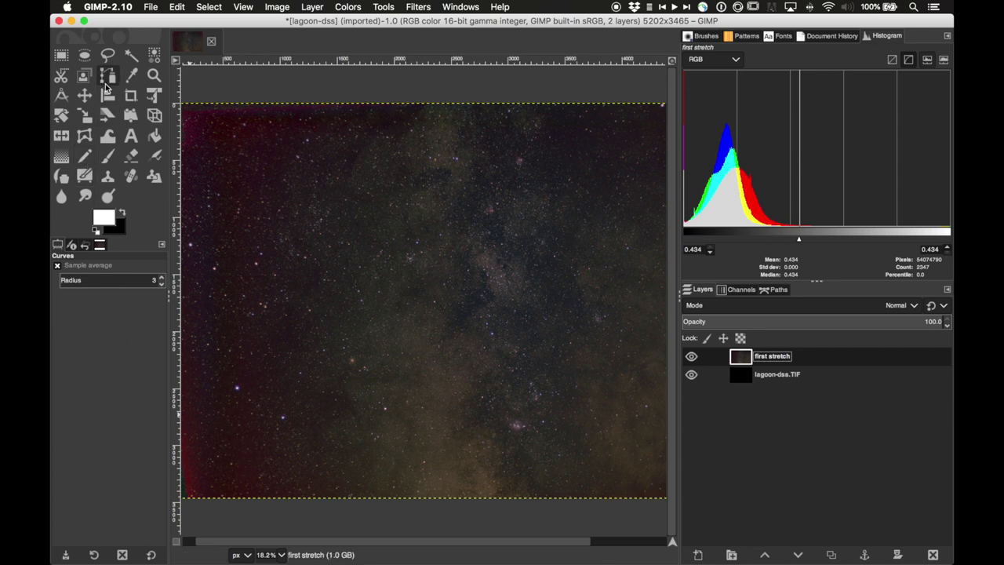
key(minus)
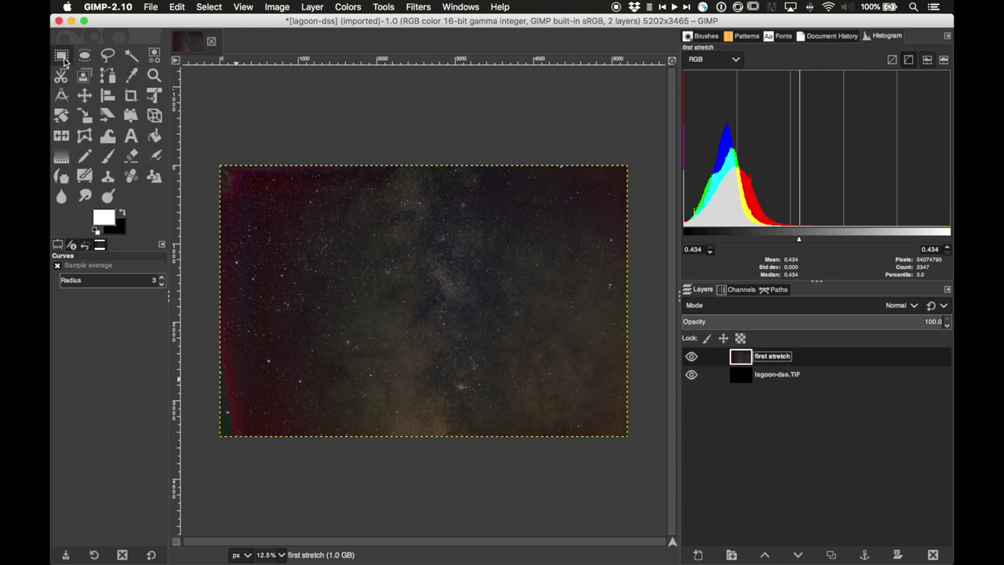
- Crop the image to 2568×2896 pixels around the Milky Way core and Lagoon Nebula
click(132, 96)
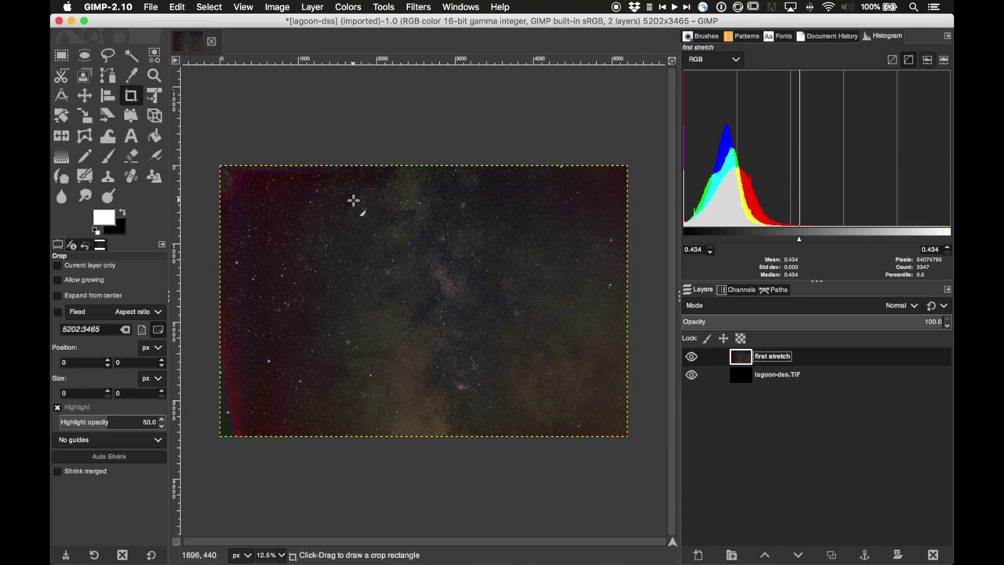
drag(358, 198, 558, 407)
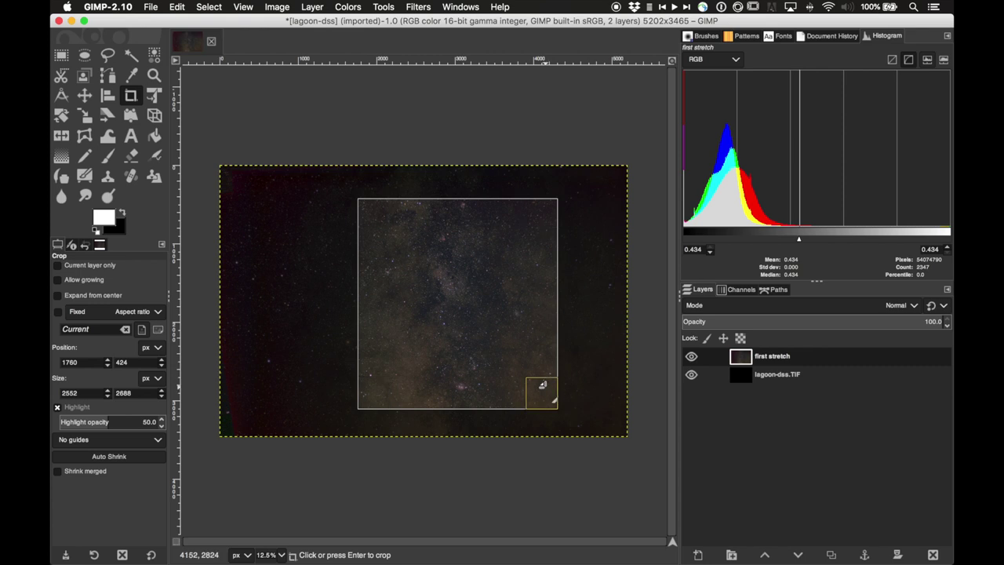
drag(540, 392, 545, 392)
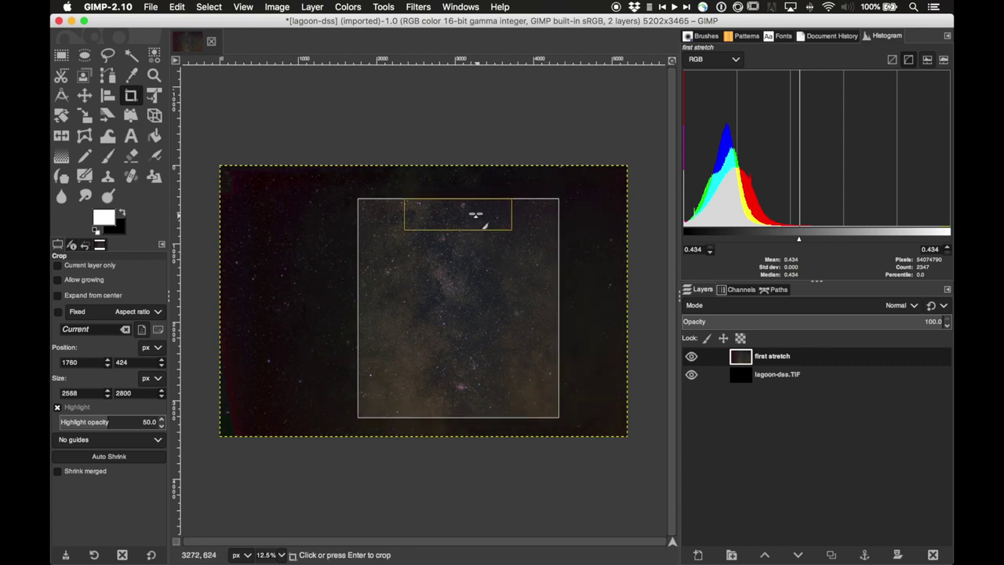
drag(545, 211, 544, 204)
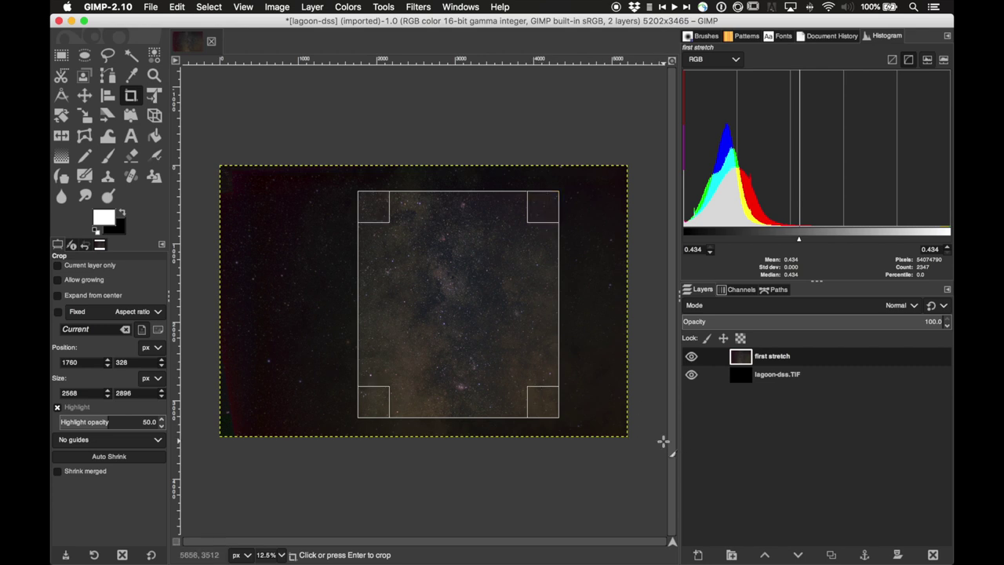
key(Return)
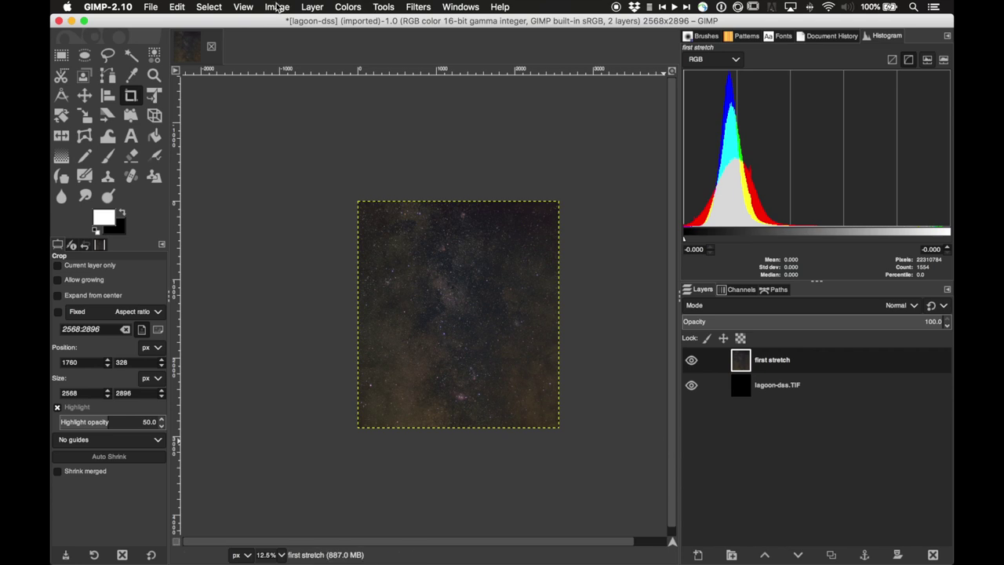
key(plus)
key(plus)
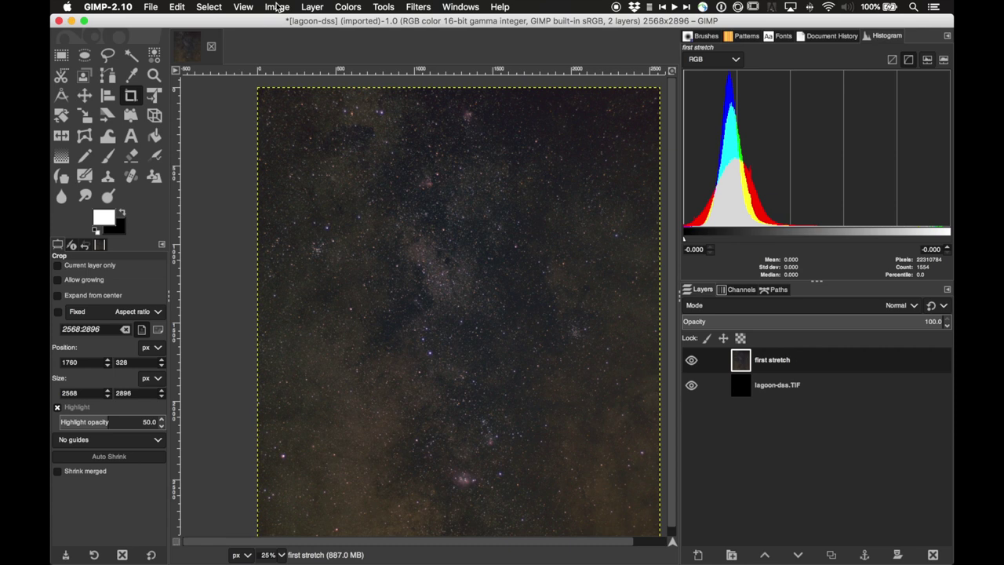
key(minus)
key(plus)
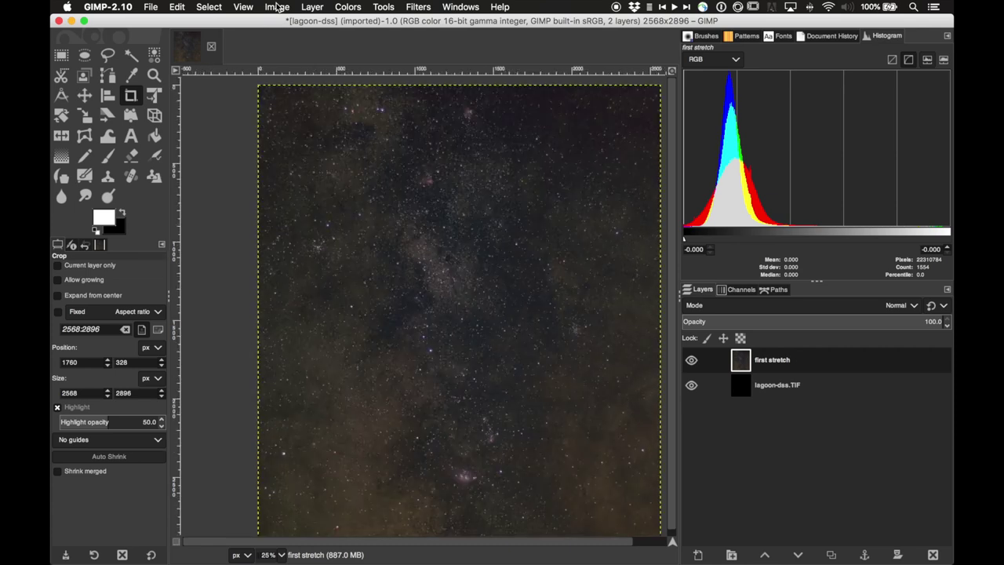
key(minus)
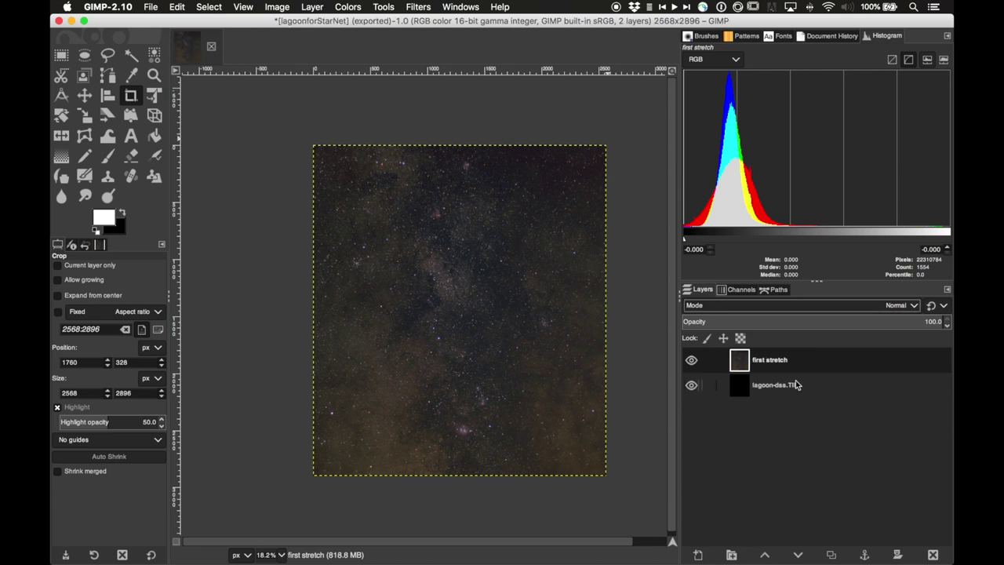
- Inspect the image's channels, including the Alpha channel's options, then return to Layers
click(737, 290)
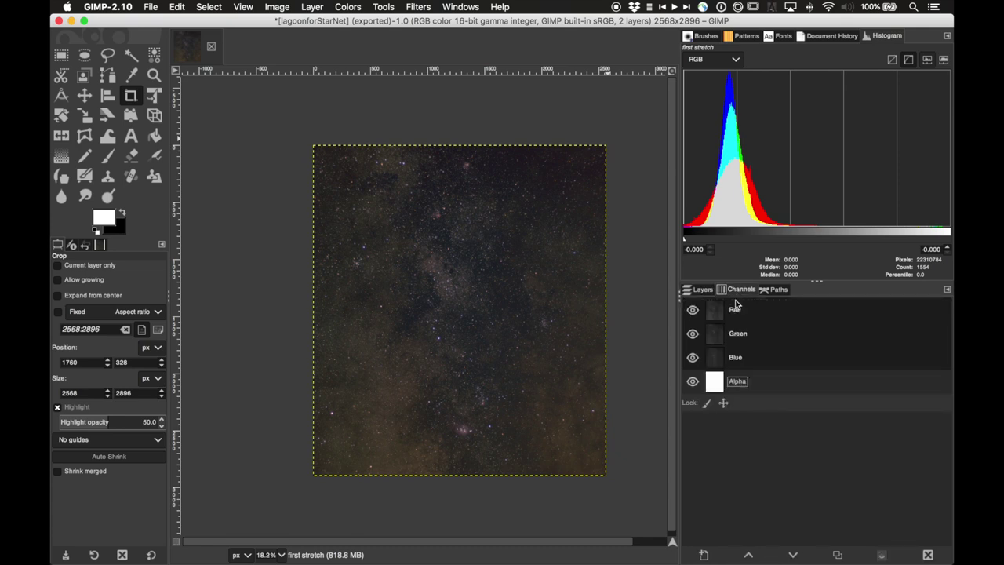
right_click(757, 382)
key(Escape)
click(705, 290)
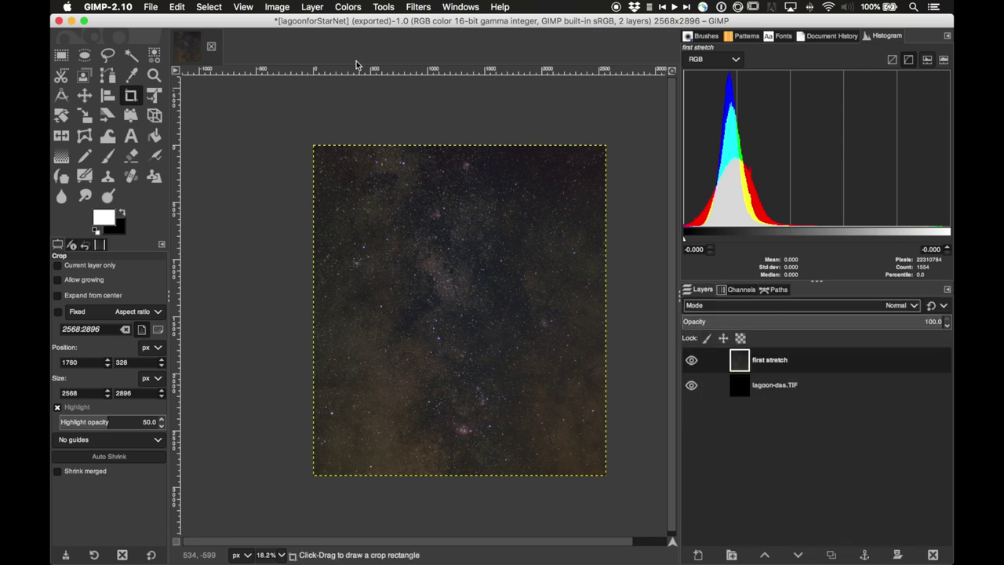
- Flatten the image into a single lagoon-dss.TIF layer and recheck its channels
click(276, 8)
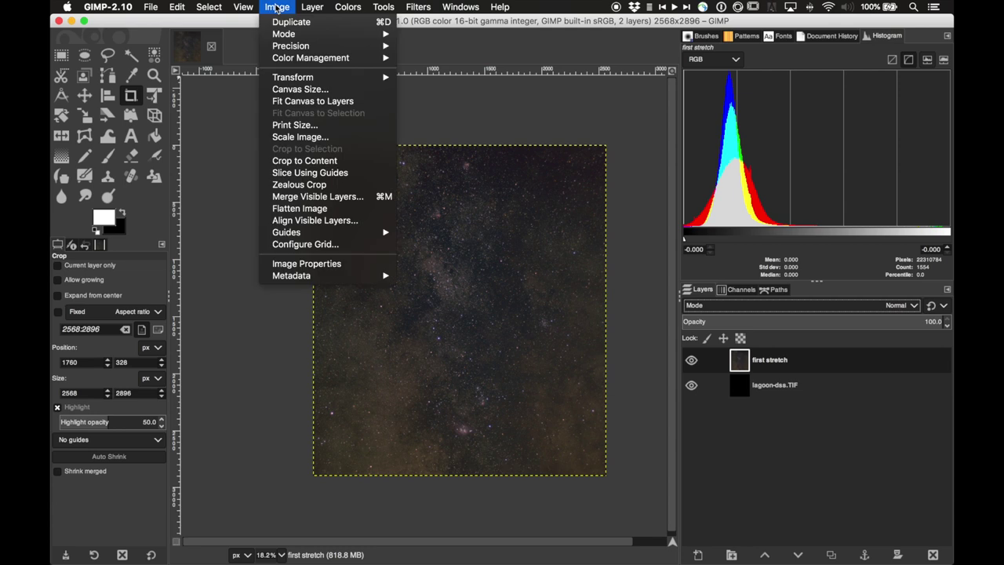
click(312, 210)
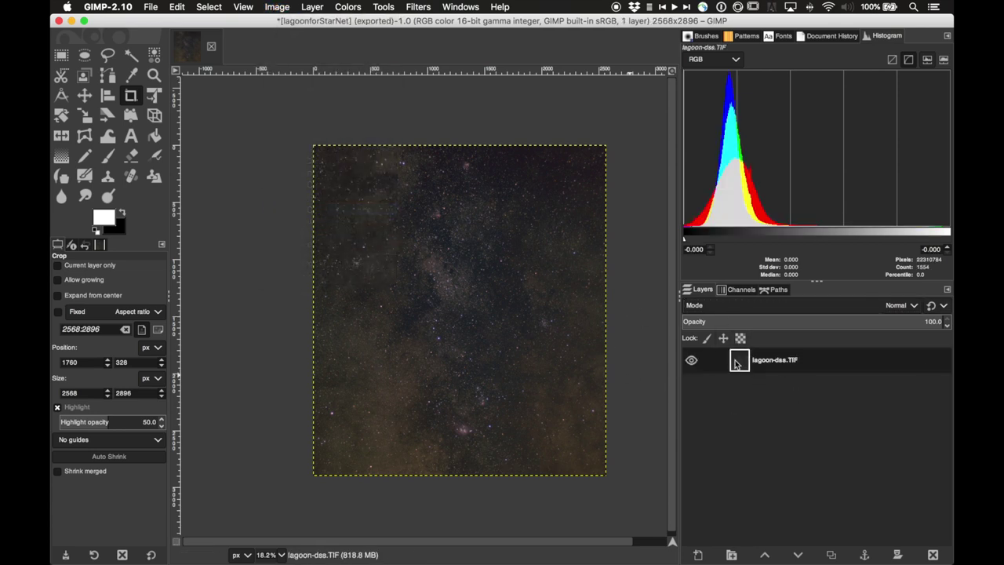
click(738, 291)
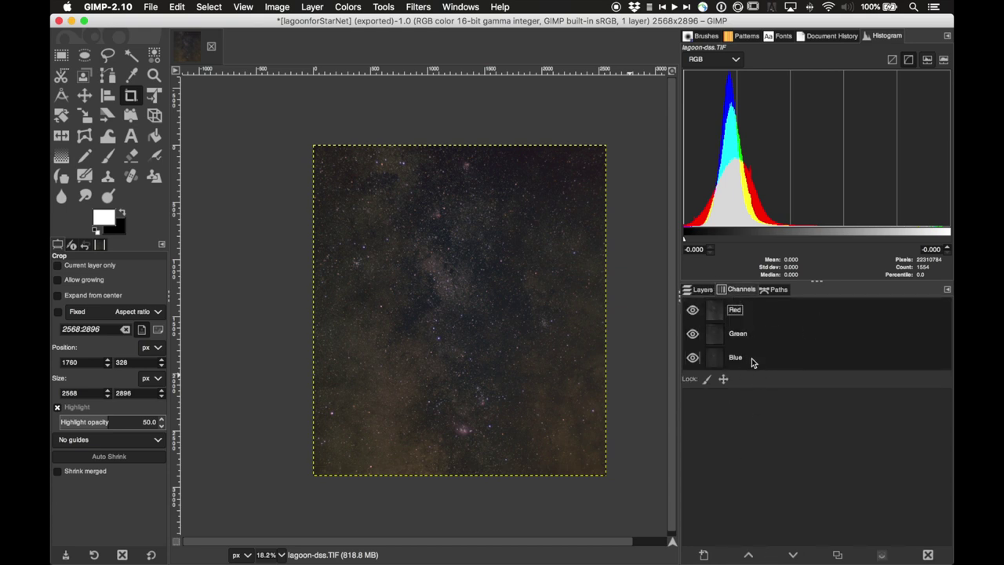
click(703, 289)
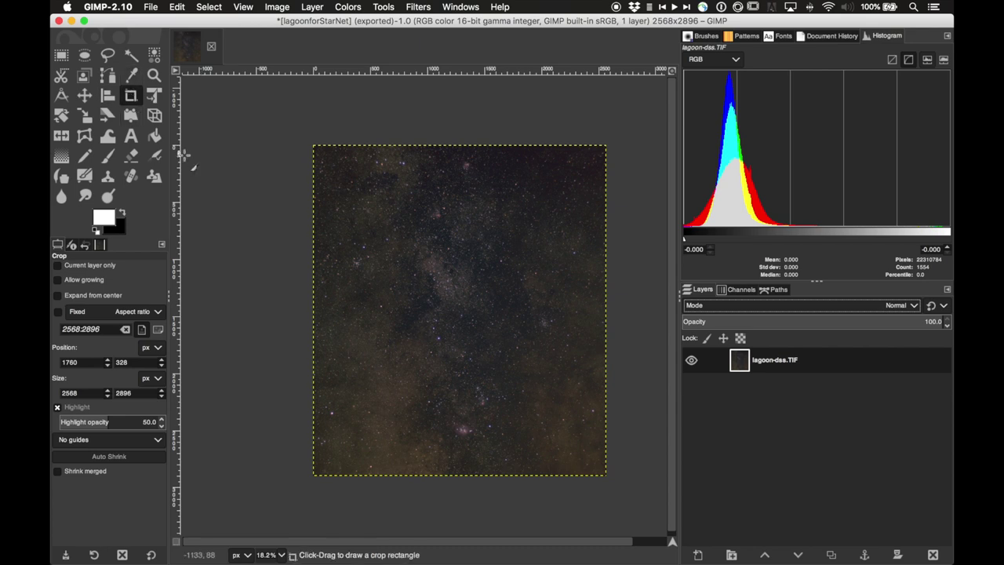
click(150, 6)
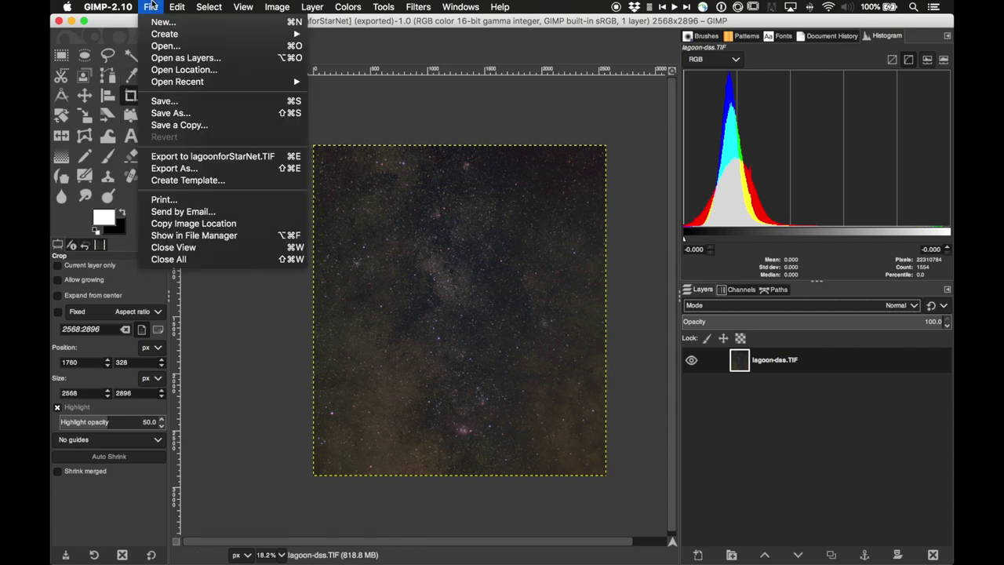
- Export the image to the Desktop as lagoonforStarNet.TIF with Save layers turned off
click(174, 168)
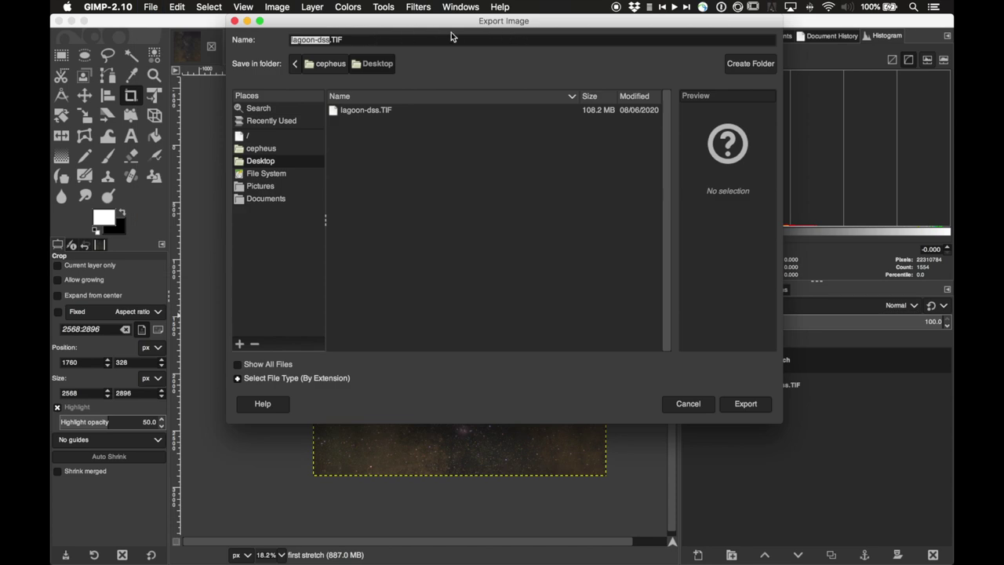
click(333, 40)
key(shift+Left)
key(shift+Left)
key(shift+Left)
key(shift+Left)
key(shift+Left)
text(forStarn)
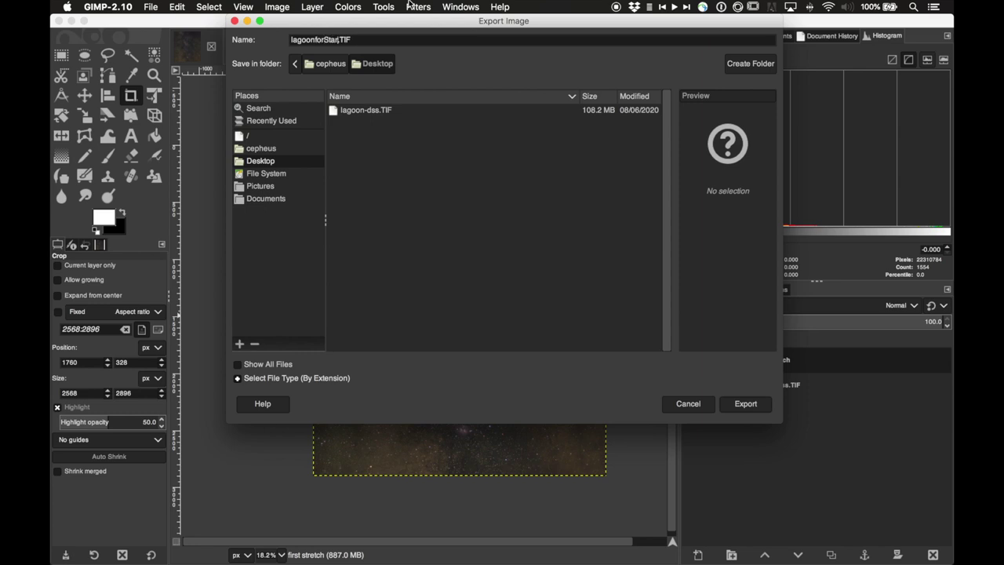
key(BackSpace)
text(Net)
click(743, 406)
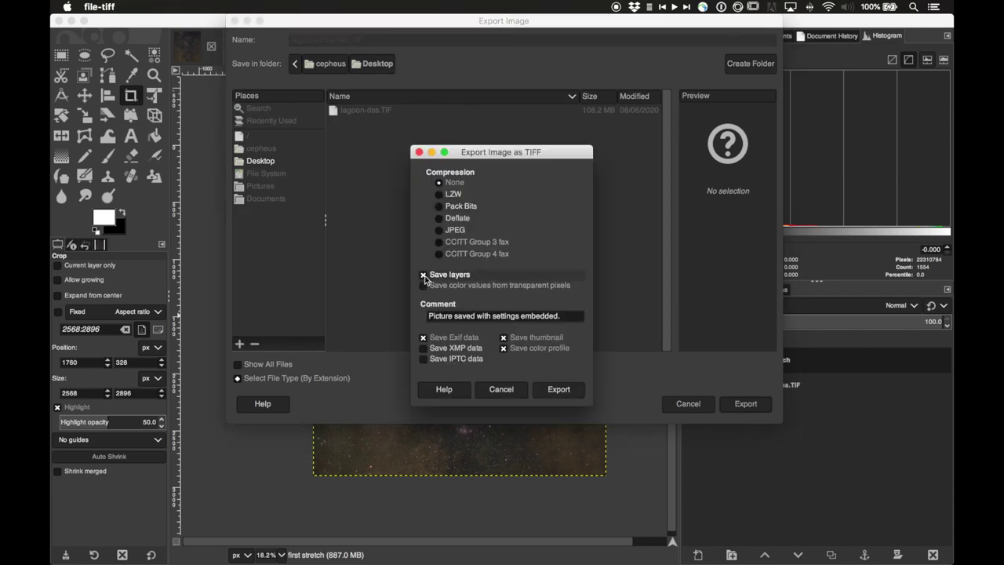
click(425, 276)
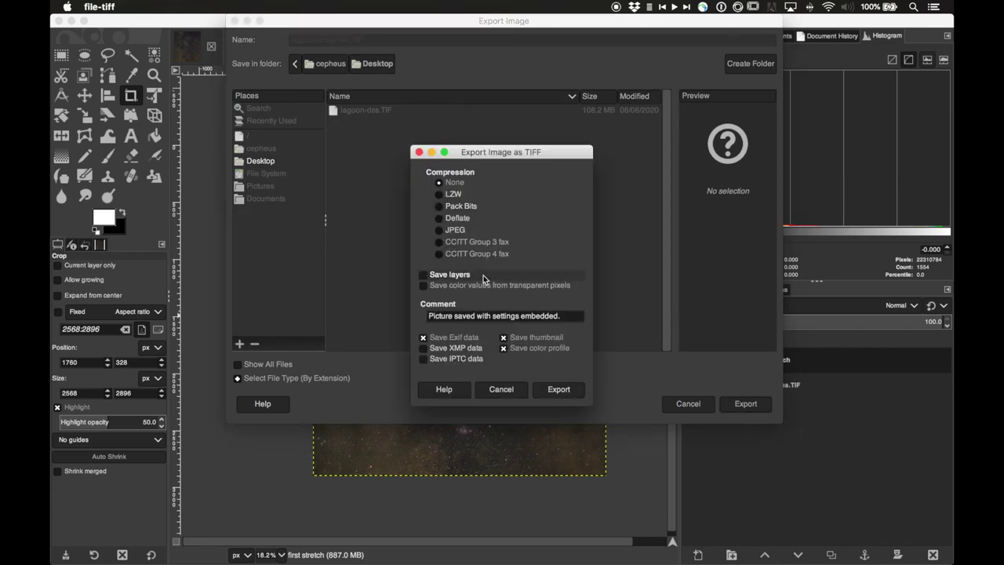
click(556, 390)
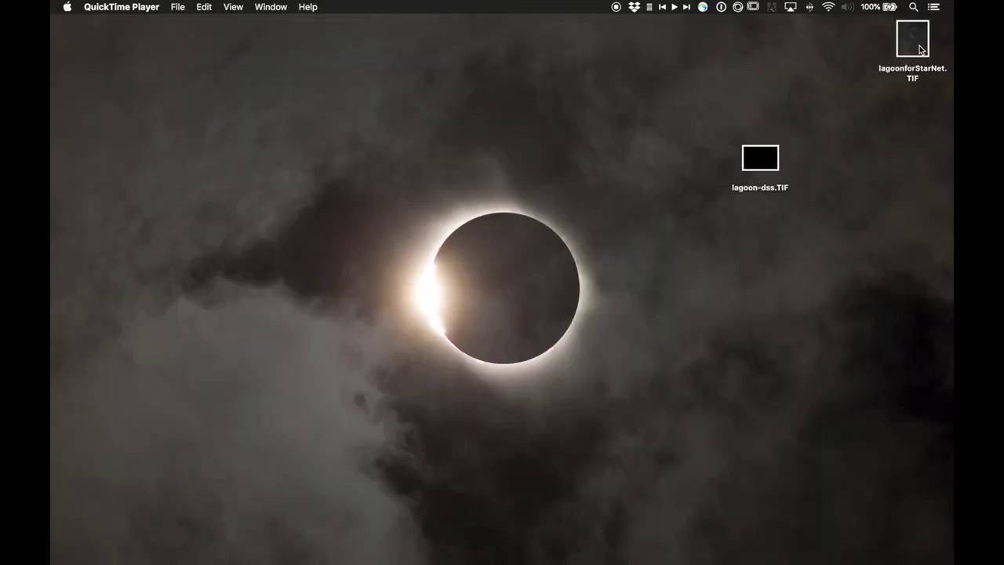
- Move the exported TIFF's desktop icon aside and search Google for starnet++
drag(909, 39, 817, 74)
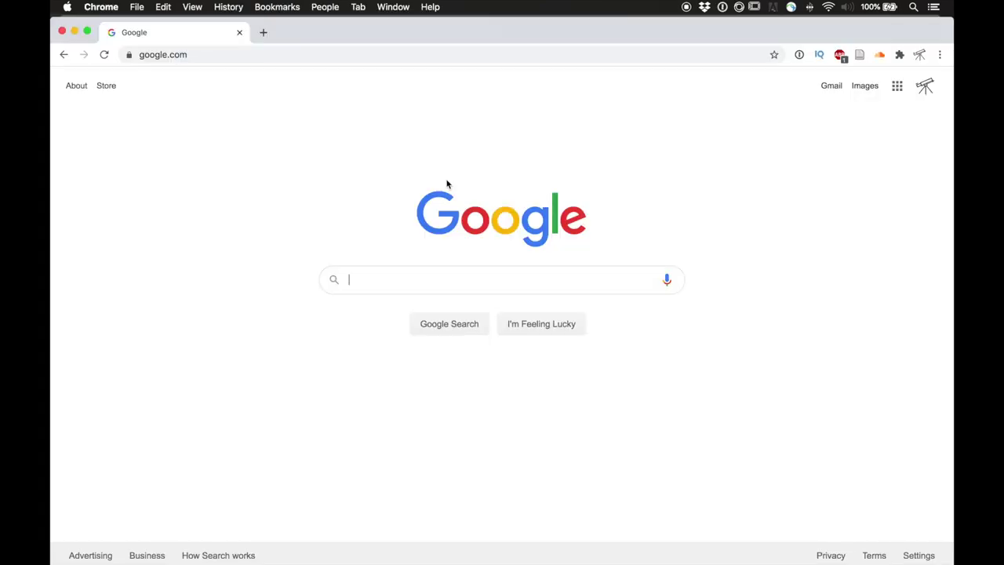
text(star)
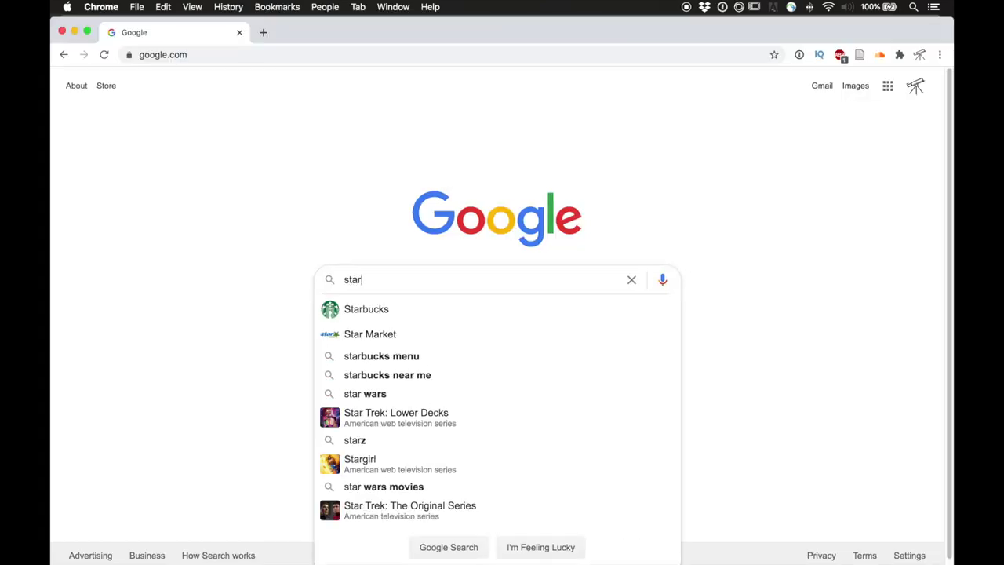
text(net)
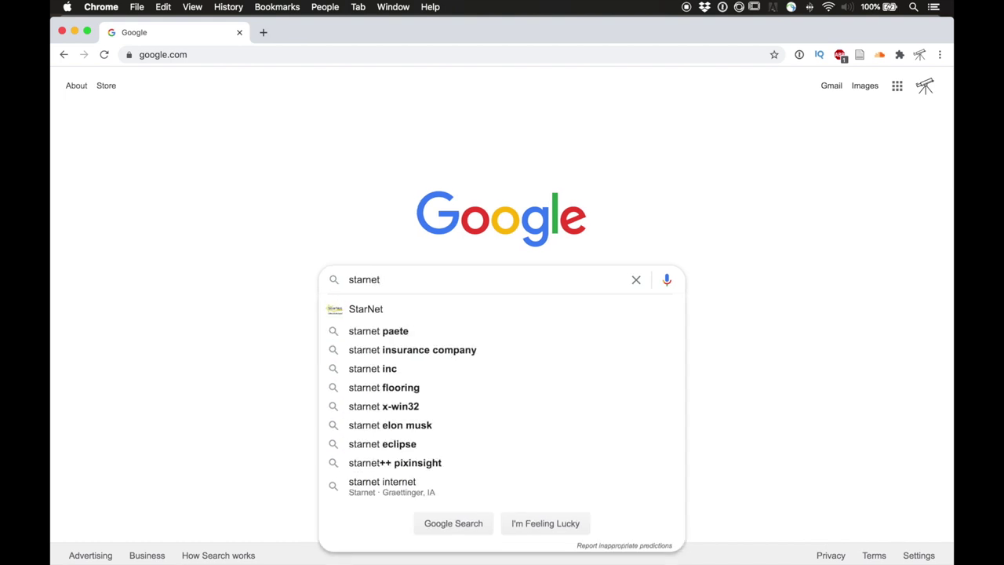
text(++)
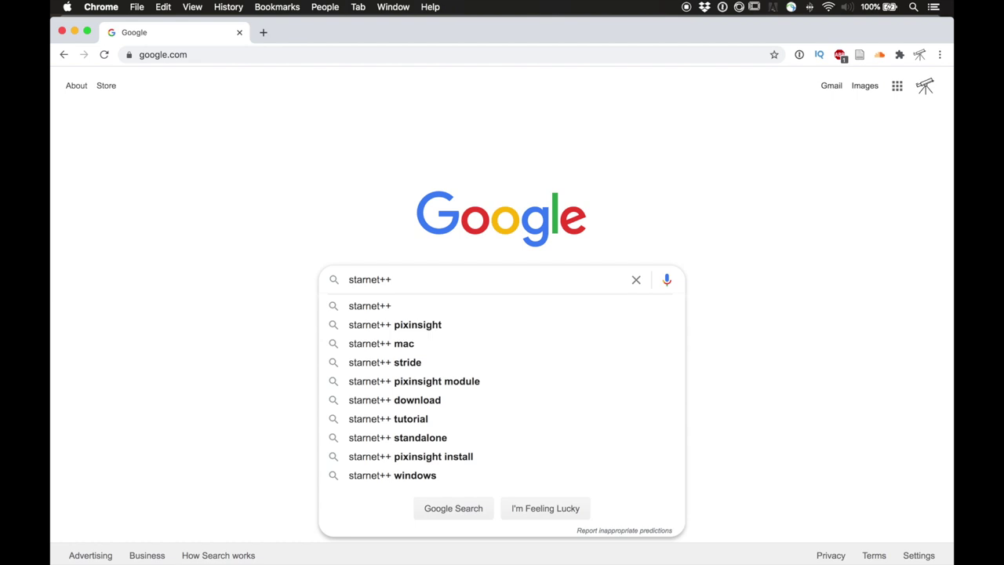
key(Return)
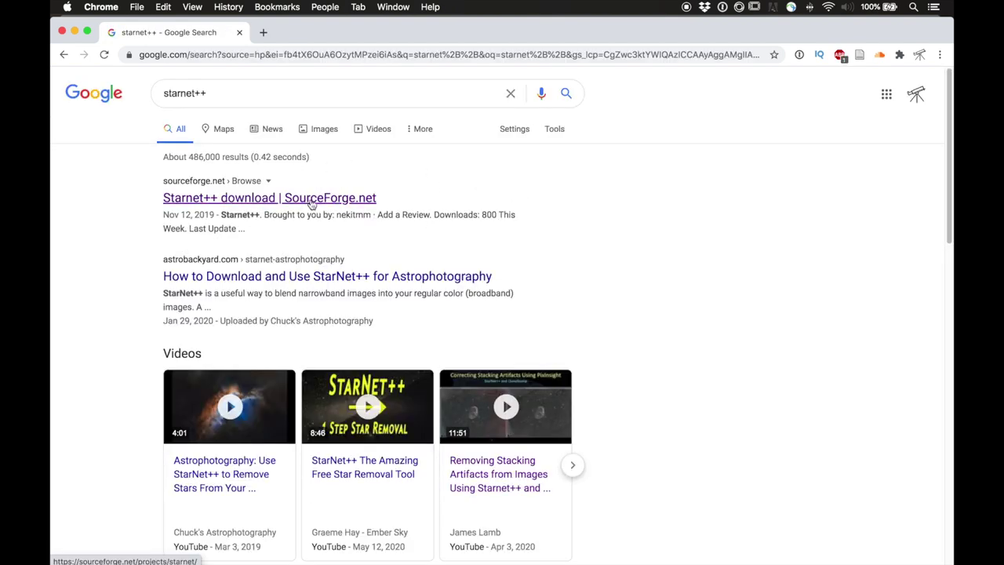
- On SourceForge's Starnet++ files, open the v1.1 folder and download StarNet_MacOS.zip
click(211, 204)
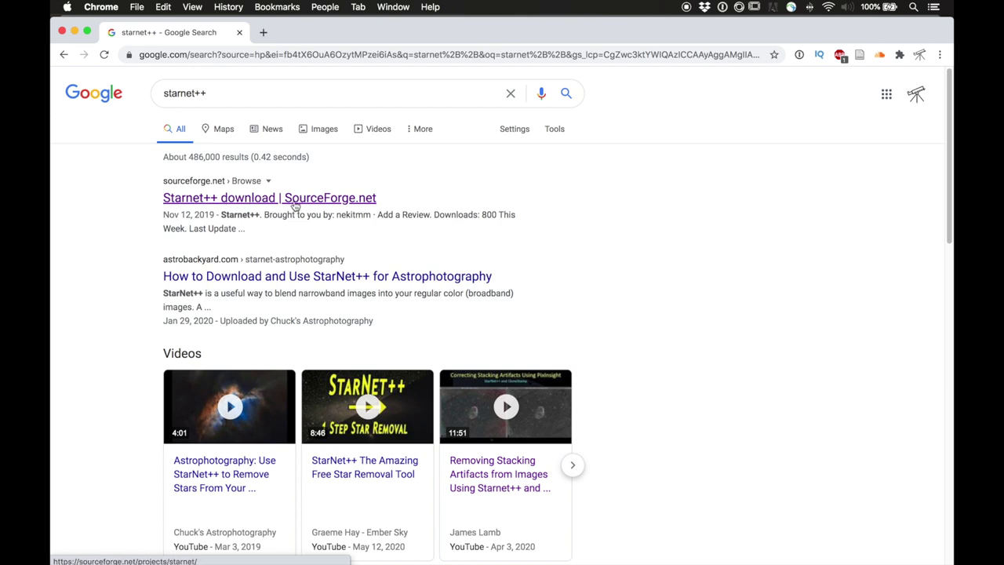
click(259, 205)
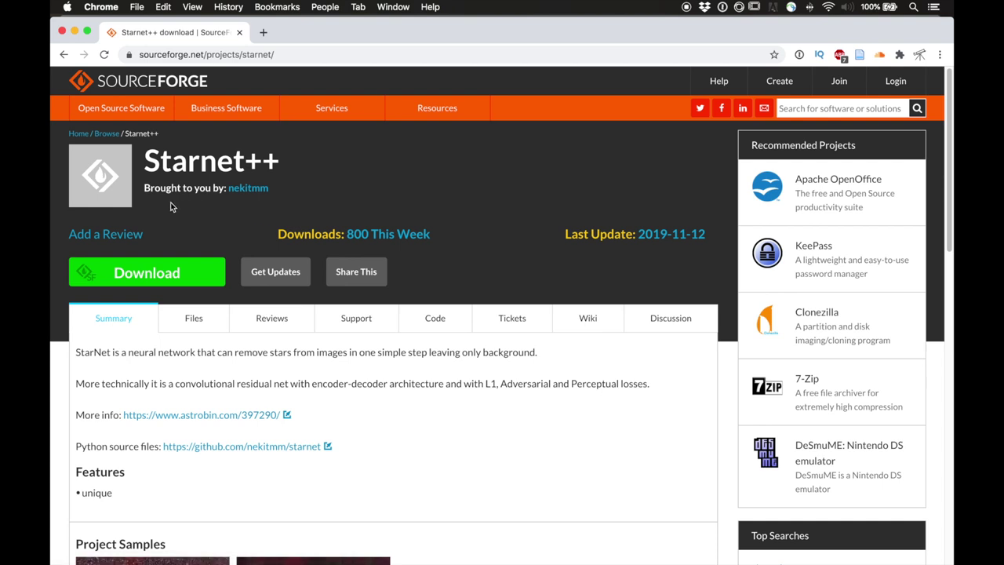
click(201, 327)
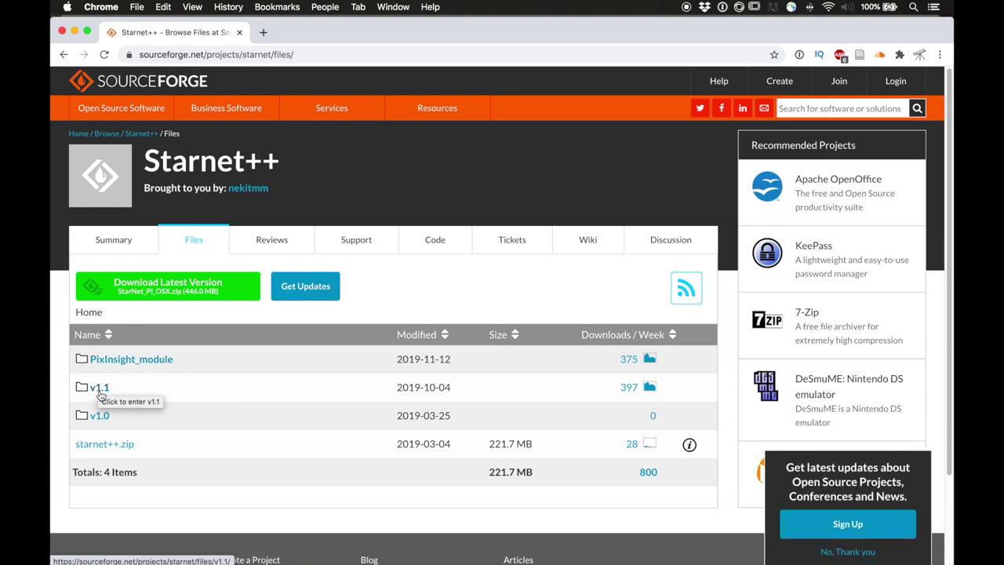
click(99, 392)
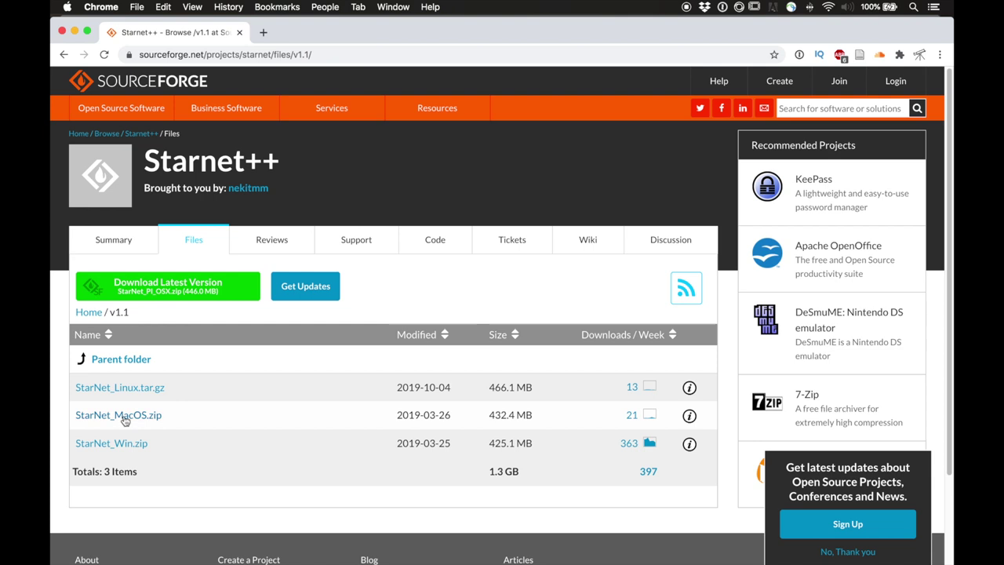
click(124, 416)
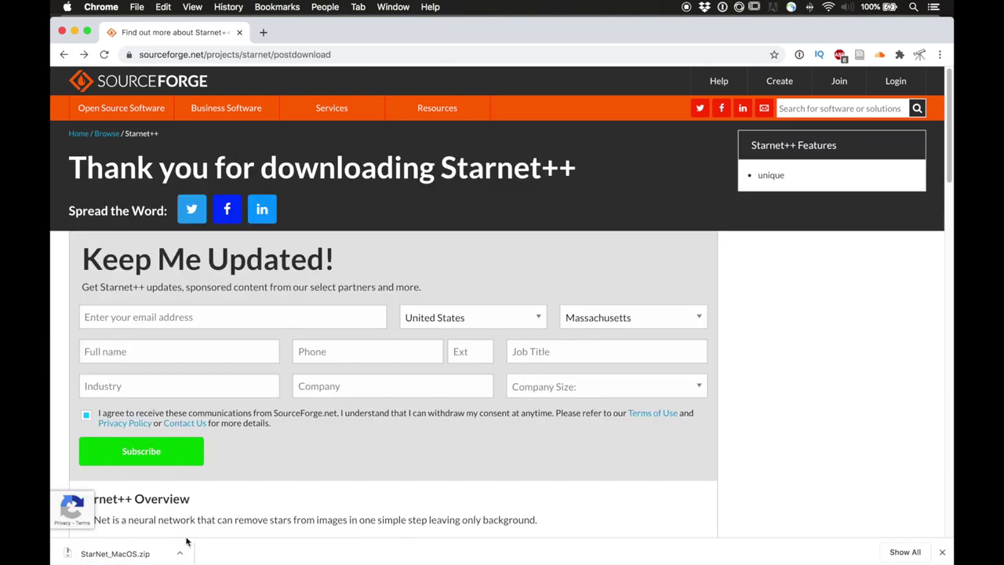
- Reveal StarNet_MacOS.zip in Finder, unzip it, move the folder to the Desktop, and quit Chrome
click(179, 555)
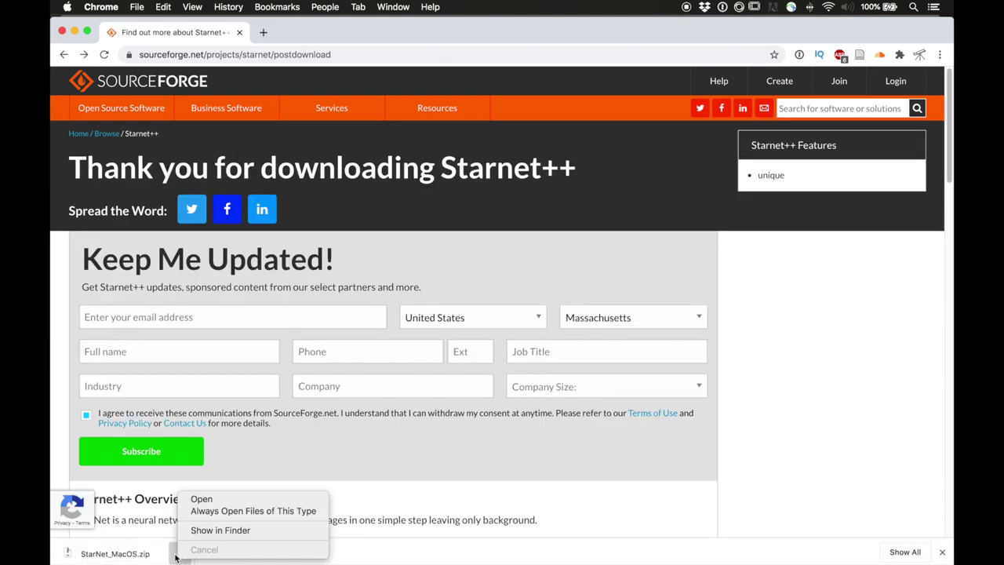
click(230, 533)
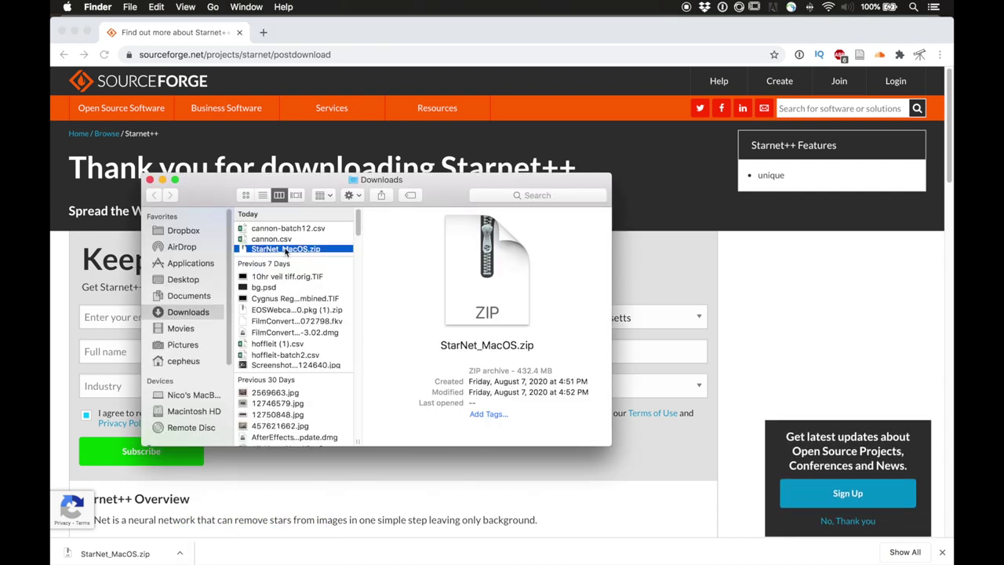
double_click(267, 250)
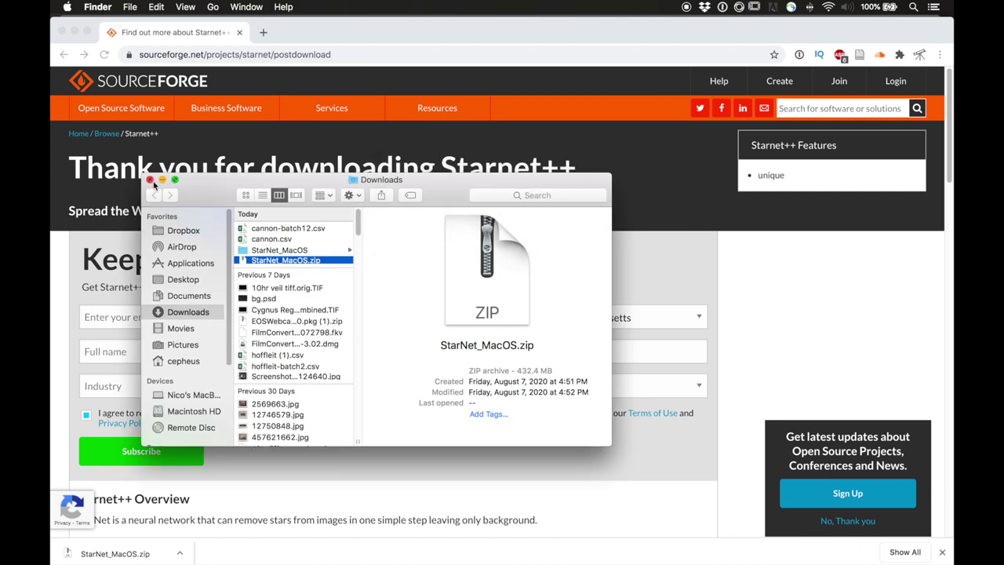
drag(281, 253, 185, 285)
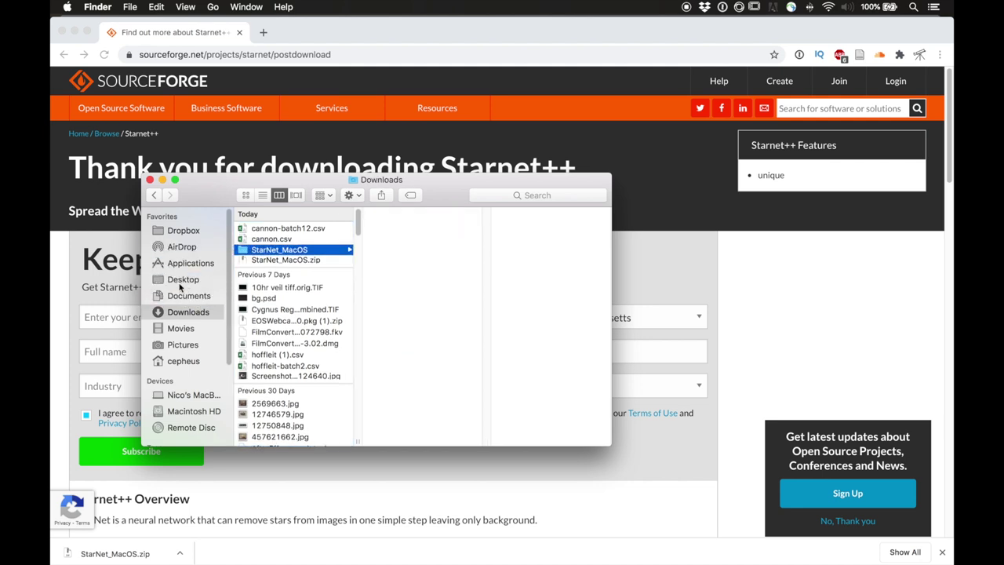
click(150, 179)
click(301, 31)
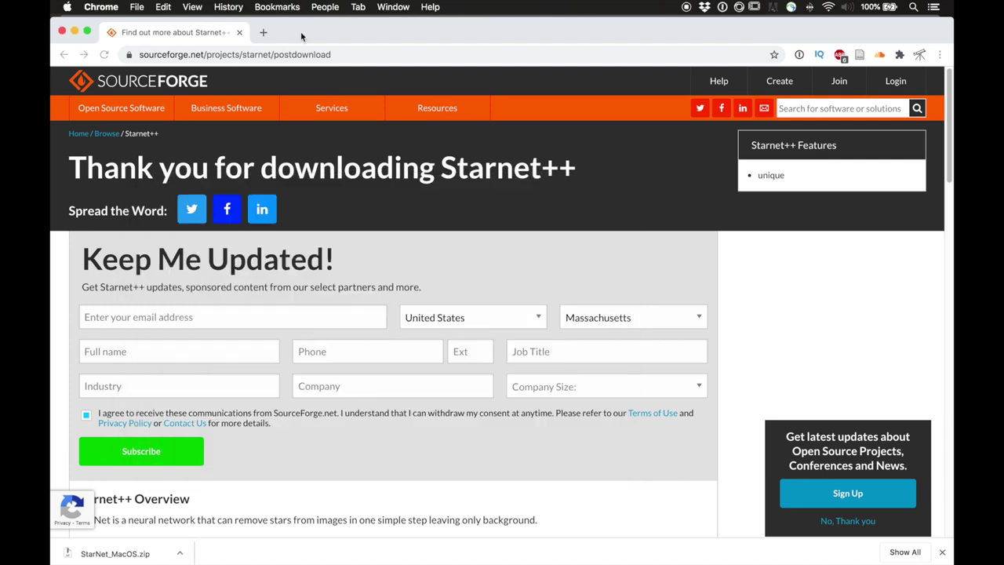
key(super+q)
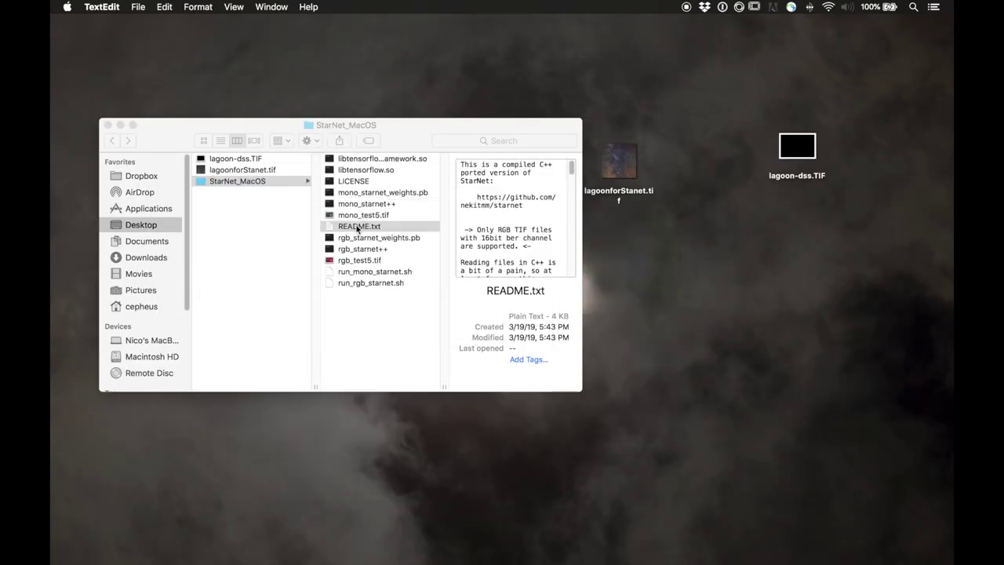
- Open the StarNet README.txt to read it, then close it
click(358, 225)
key(Return)
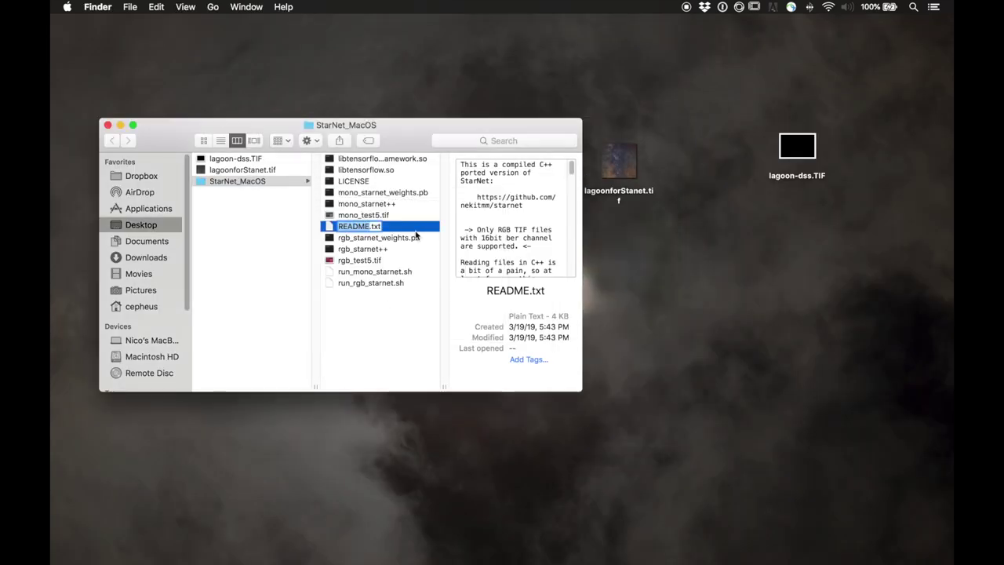
double_click(387, 226)
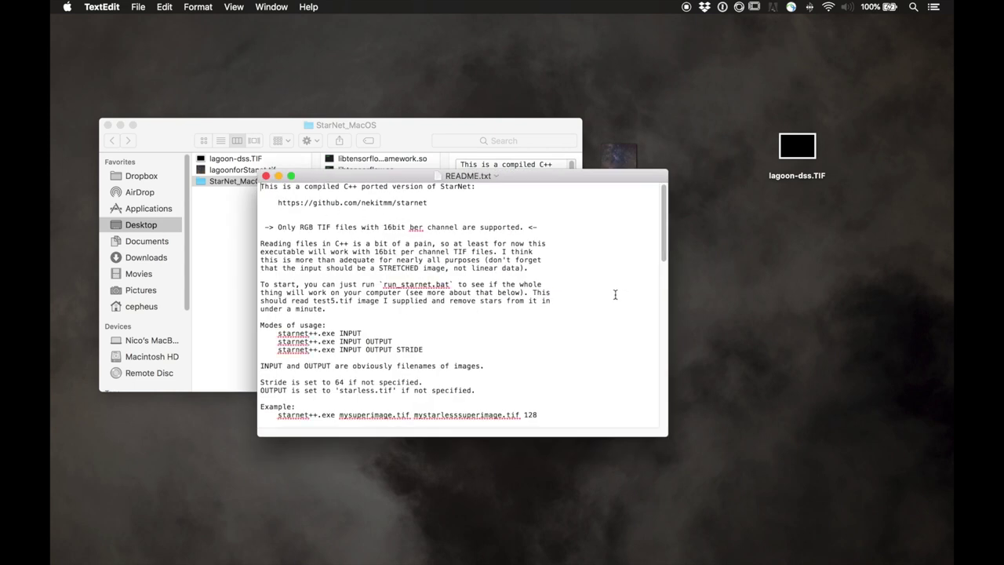
key(super+w)
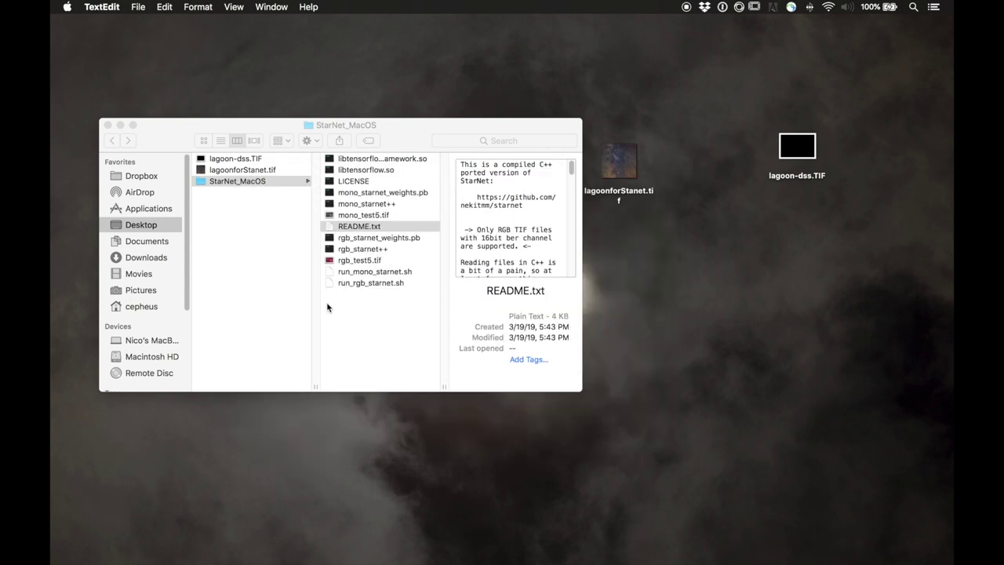
- List the Open With applications for run_rgb_starnet.sh
click(367, 283)
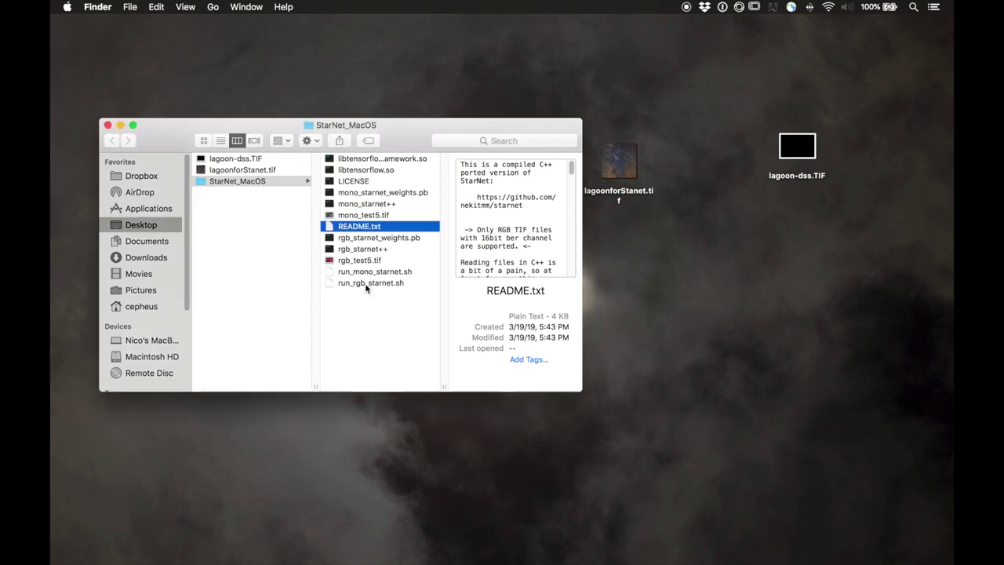
click(366, 283)
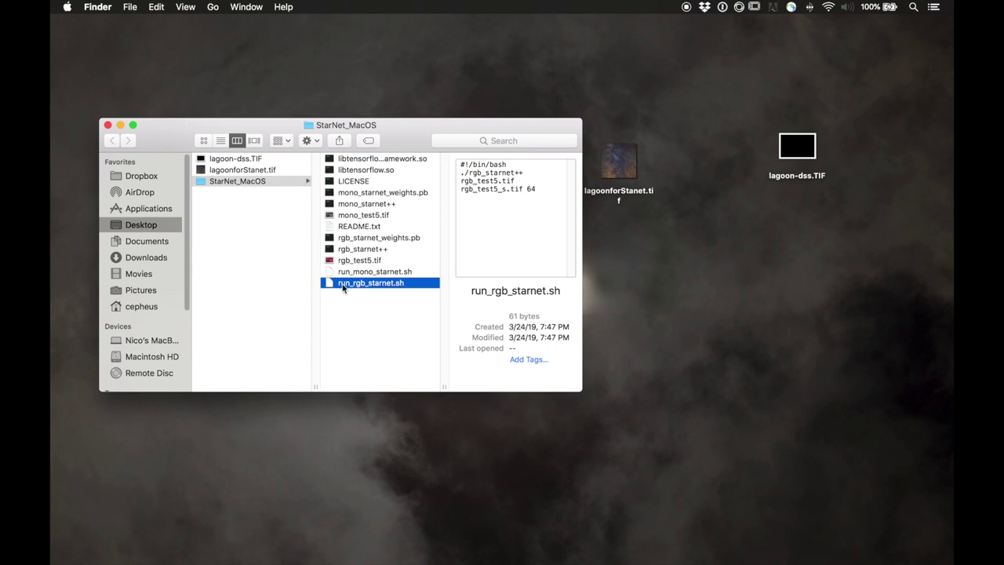
right_click(343, 287)
click(345, 287)
right_click(345, 287)
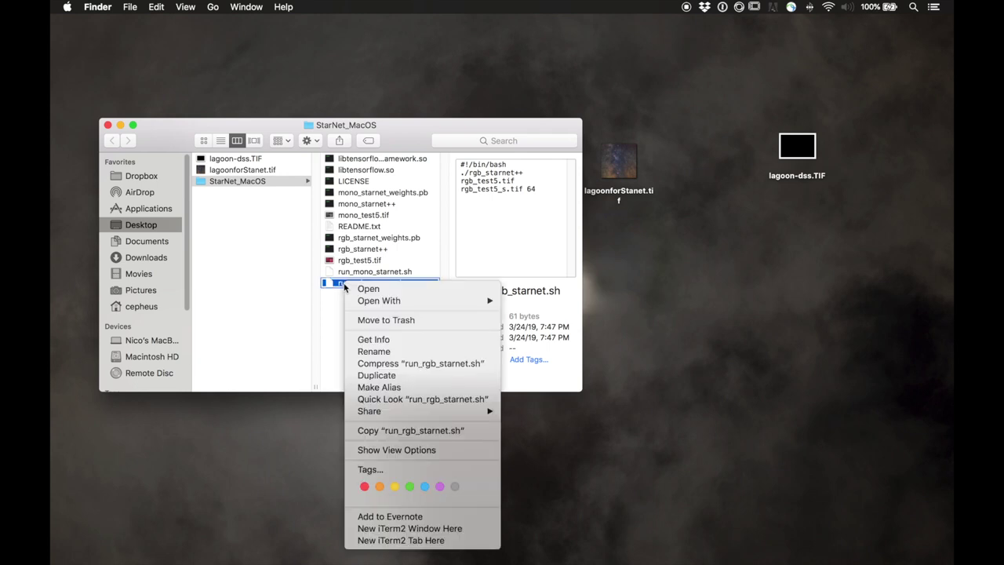
mouse_move(385, 299)
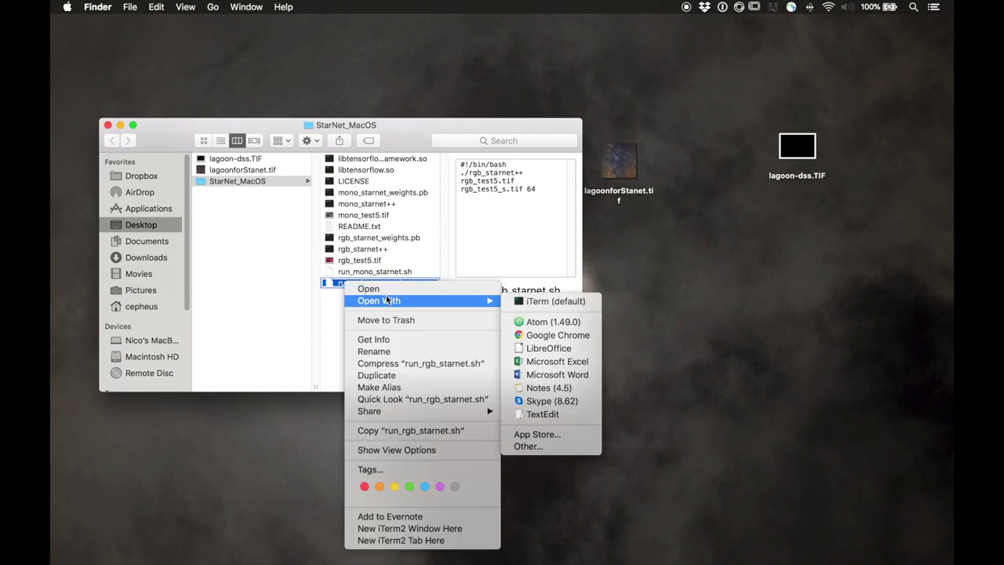
- Open run_rgb_starnet.sh in Atom and change the files to lagoonforStarnet and lagoonStarless
click(531, 322)
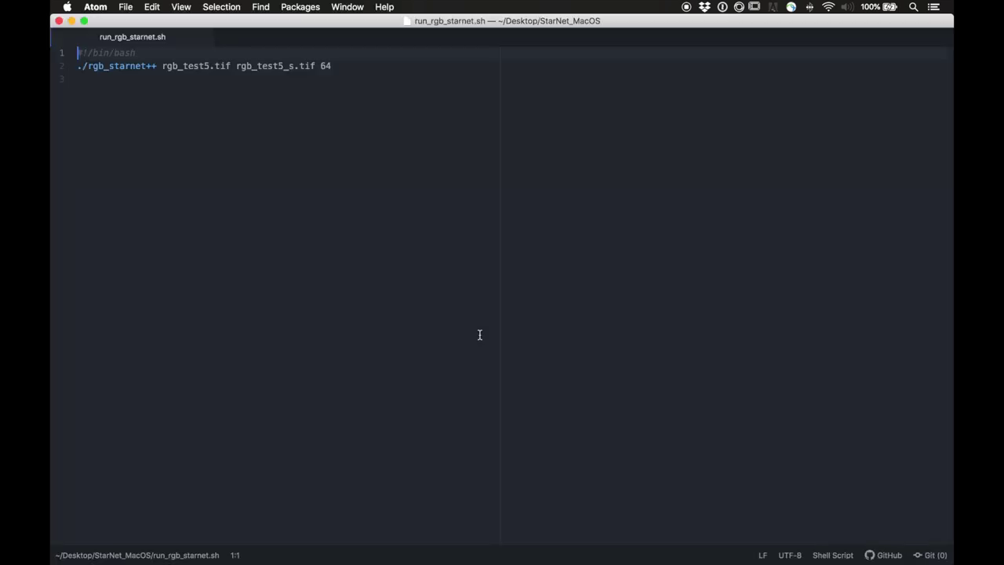
double_click(322, 28)
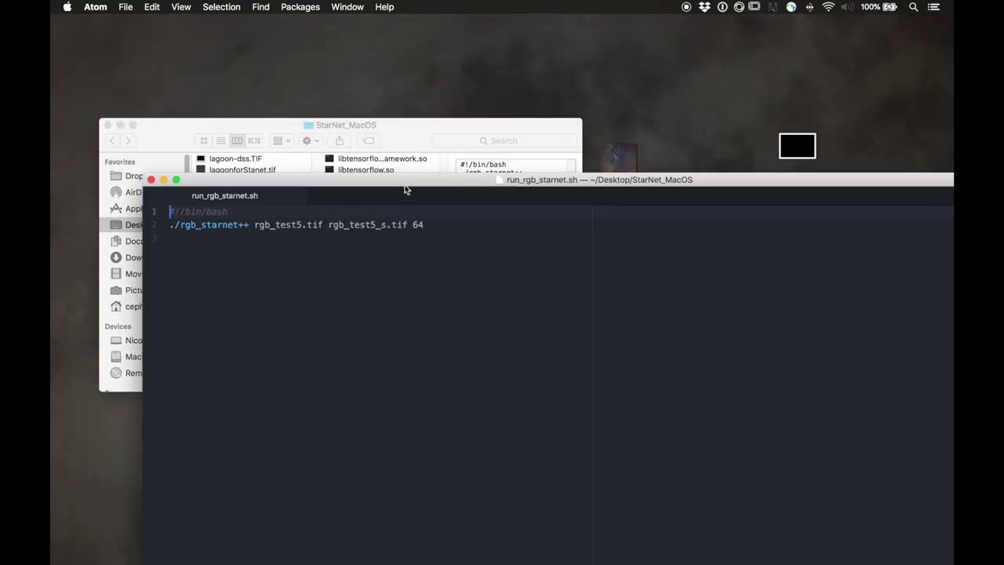
drag(482, 251, 520, 227)
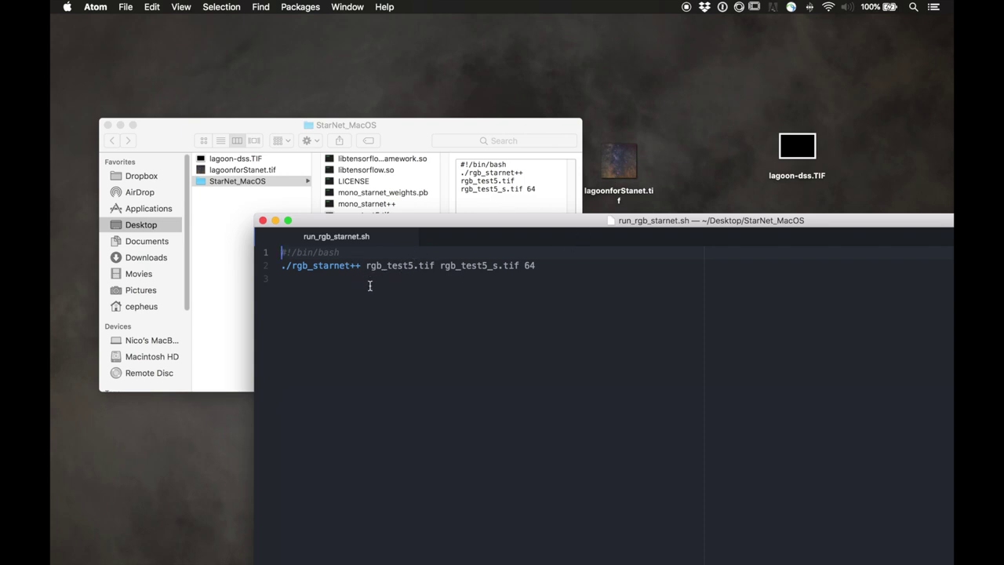
drag(413, 267, 366, 269)
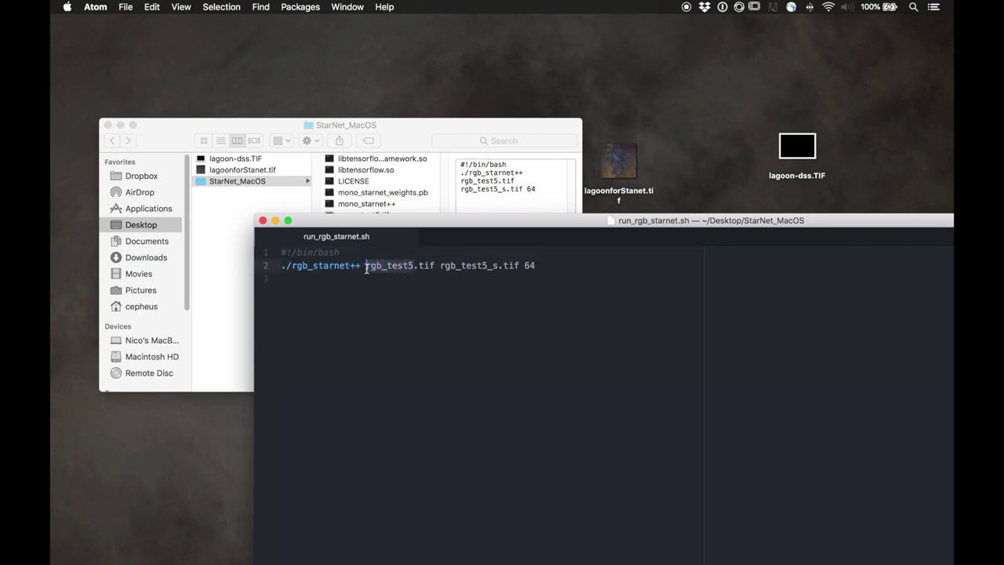
text(lagoonFo)
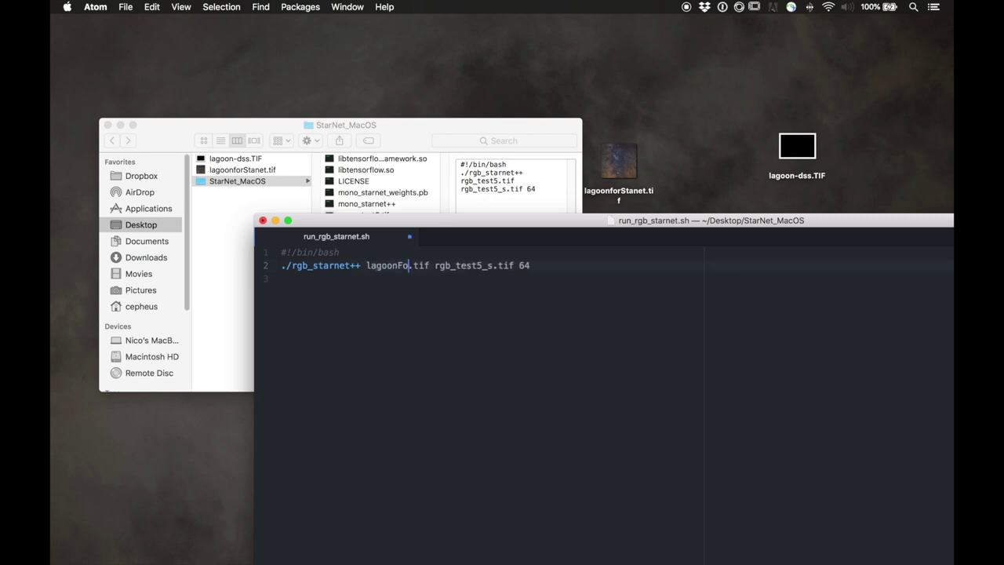
key(BackSpace)
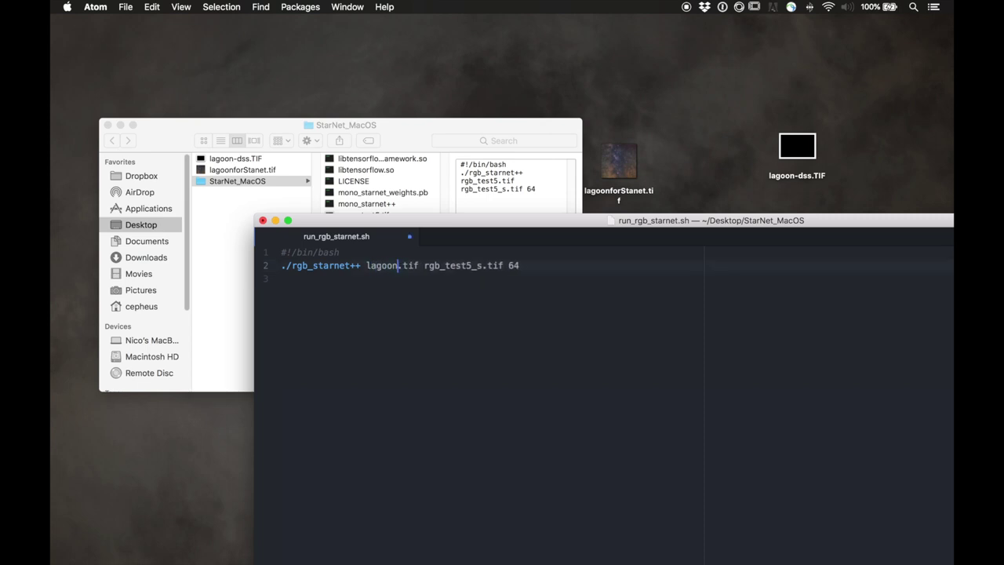
text(forStarnet)
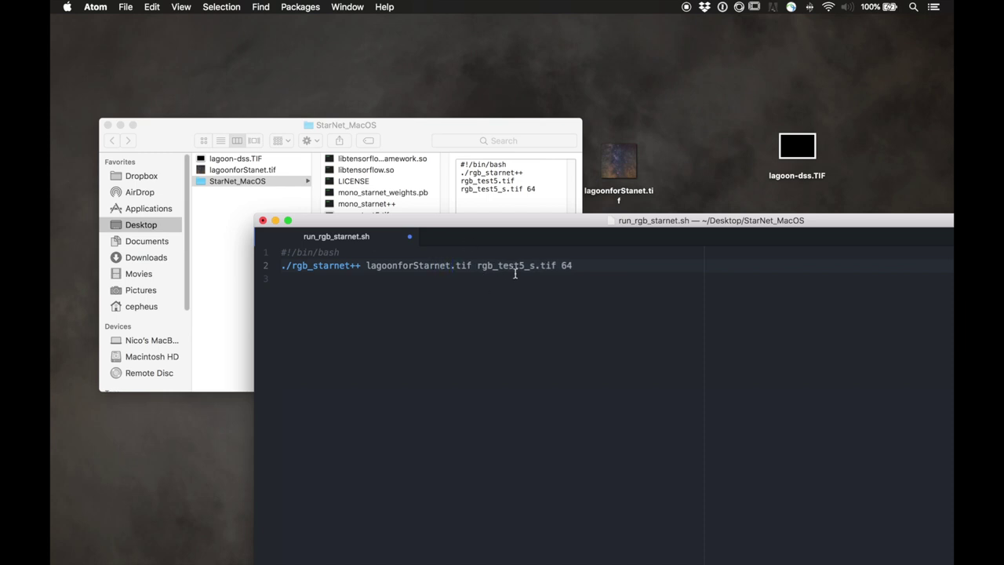
drag(535, 265, 477, 266)
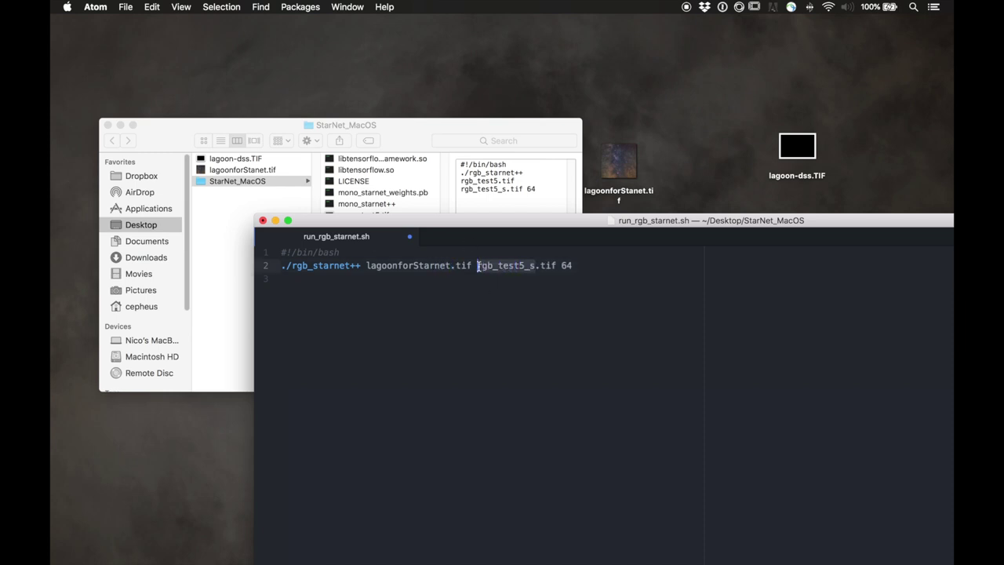
text(lagoonStar)
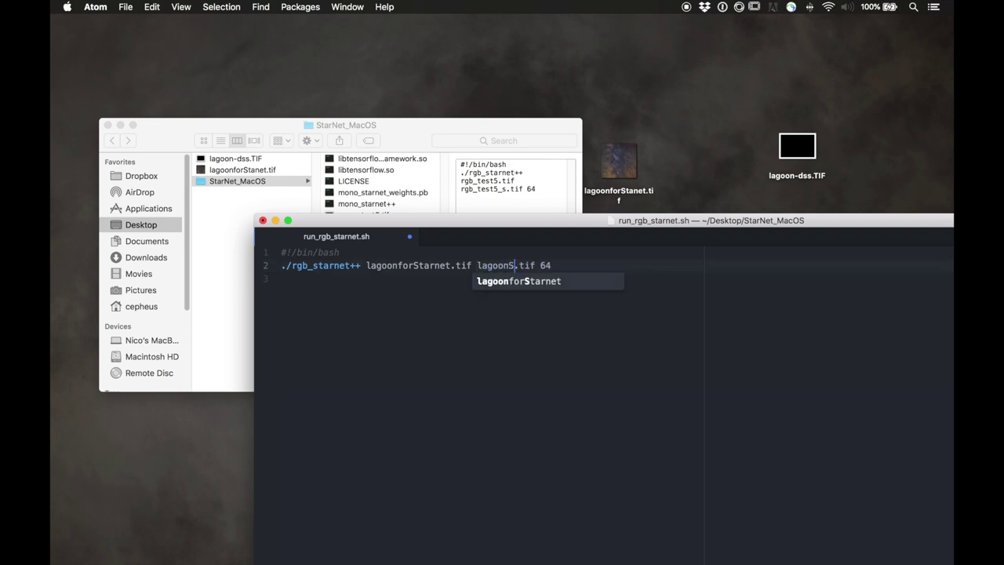
text(less)
- Change the stride value from 64 to 32, then save and close the script
key(super+alt+f)
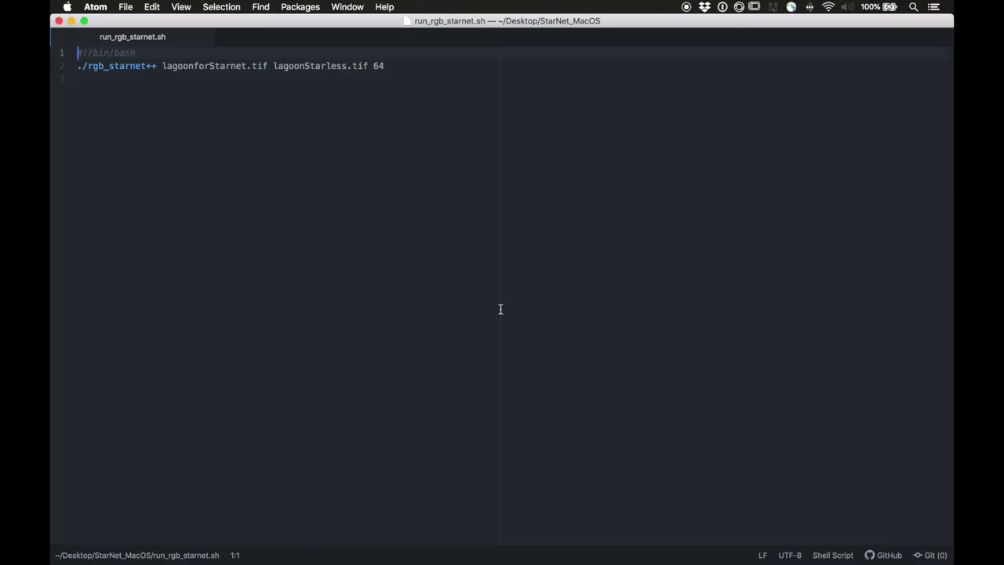
click(378, 65)
double_click(378, 65)
text(32)
key(super+s)
key(super+w)
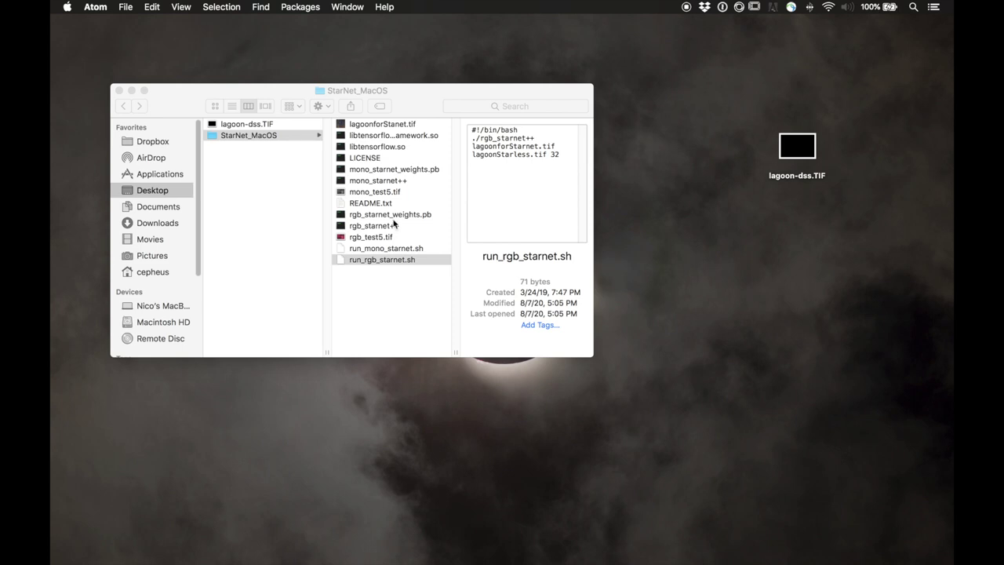
- Preview run_rgb_starnet.sh in Finder, then launch Terminal through Spotlight search
click(382, 278)
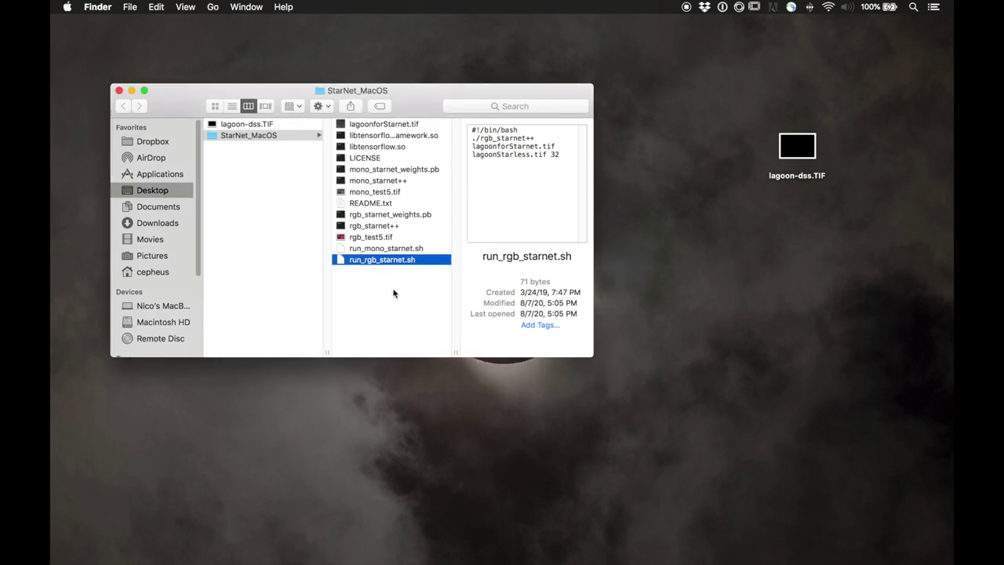
click(393, 294)
click(378, 261)
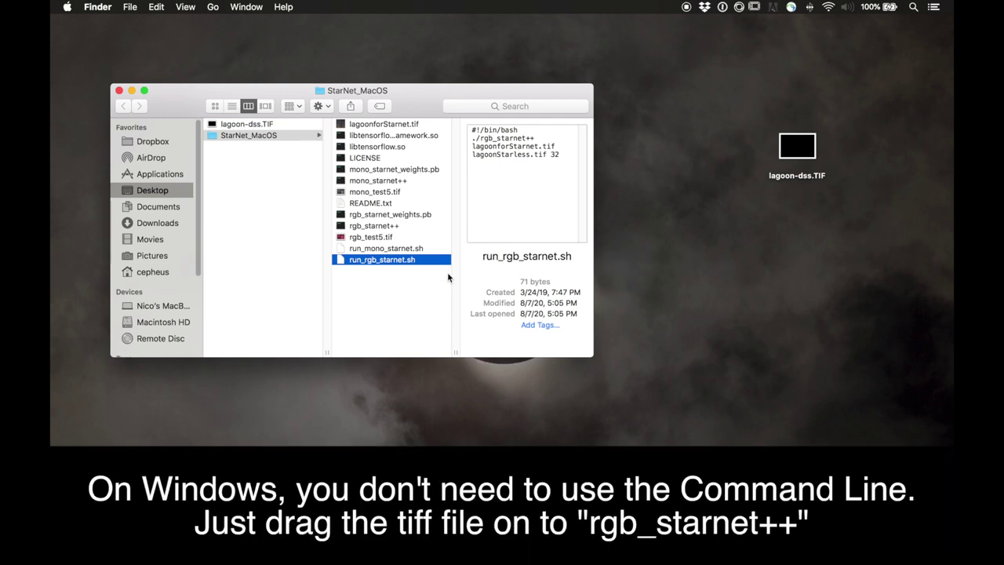
click(410, 262)
key(super+space)
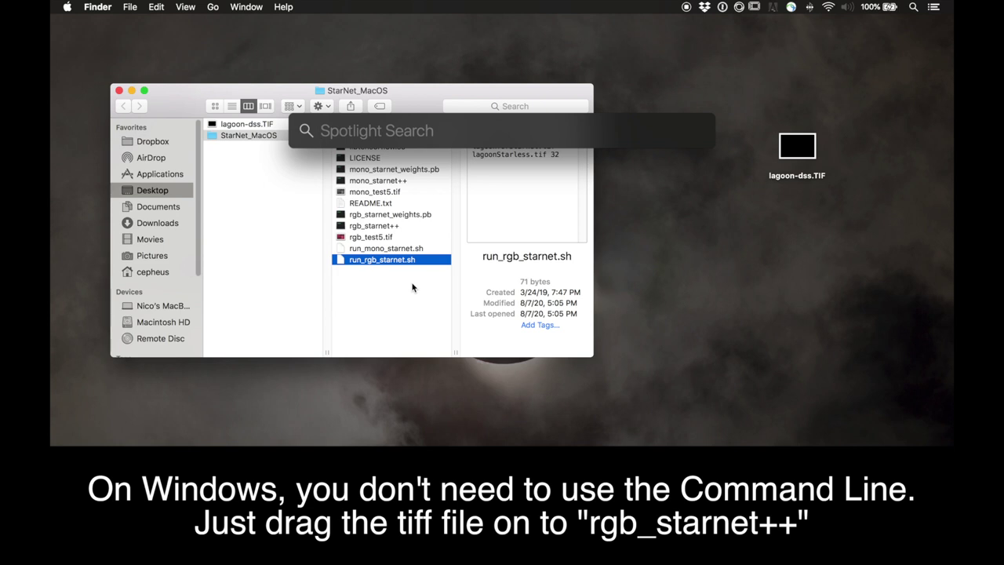
text(terminal)
key(Return)
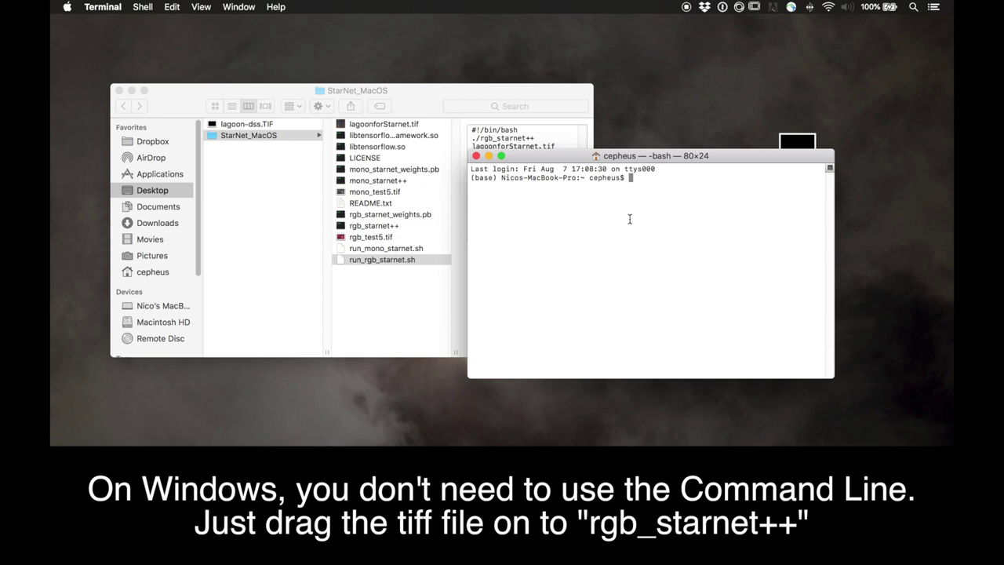
- cd into the StarNet_MacOS folder and run run_rgb_starnet.sh to remove the stars
text(cd)
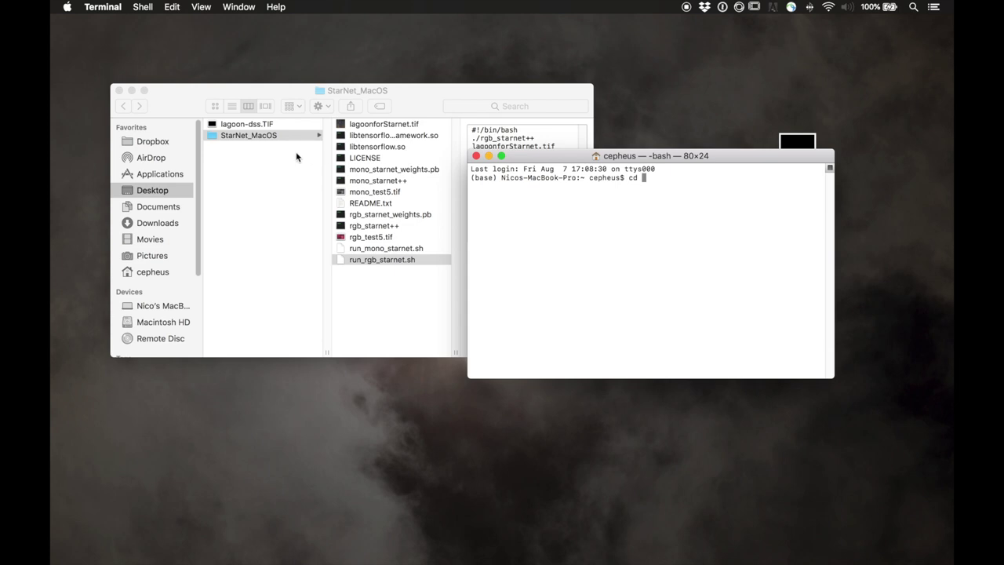
drag(237, 139, 645, 179)
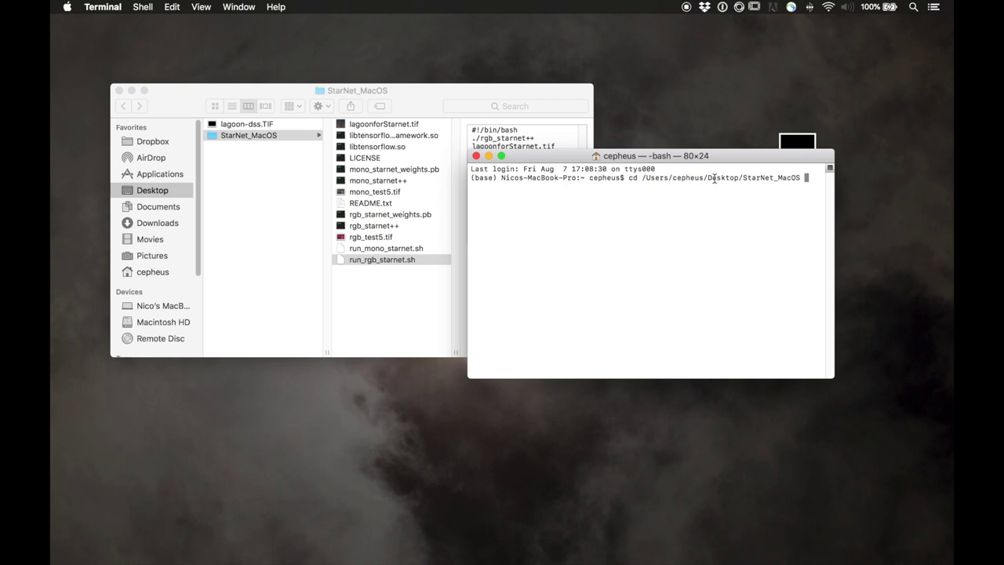
key(Return)
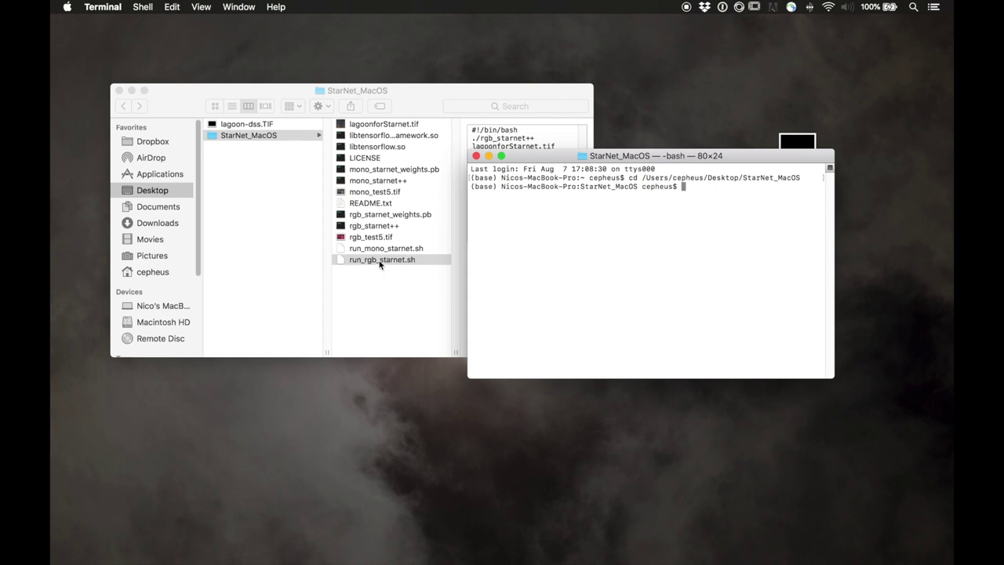
drag(382, 260, 703, 191)
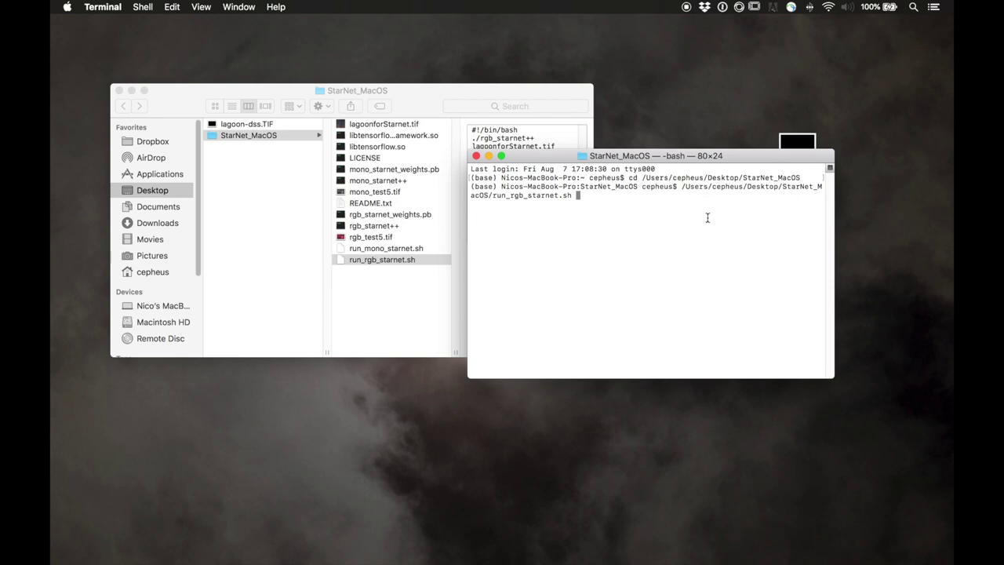
key(Return)
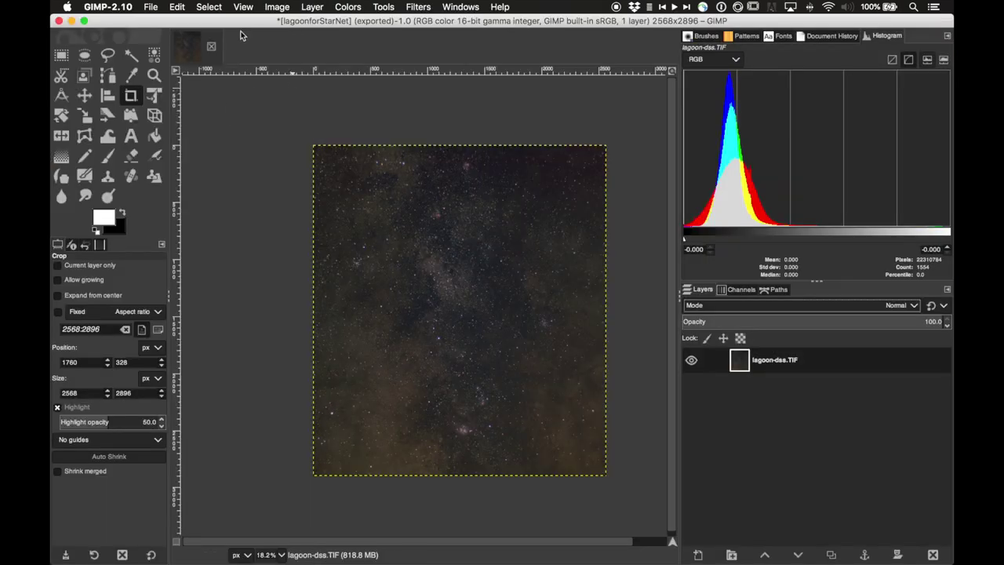
- Open lagoonStarless.tif from the Desktop as a second image
click(149, 8)
click(165, 45)
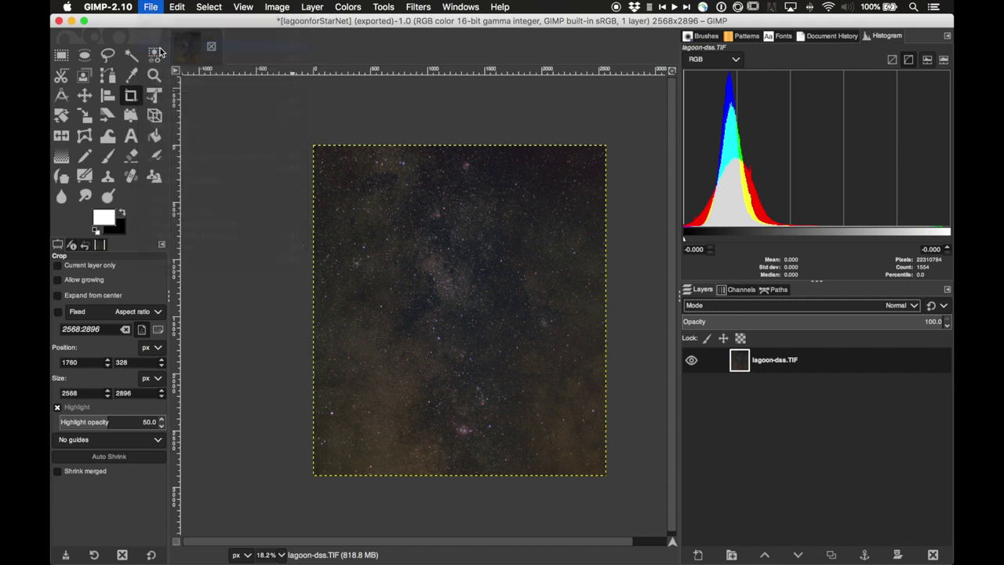
click(190, 107)
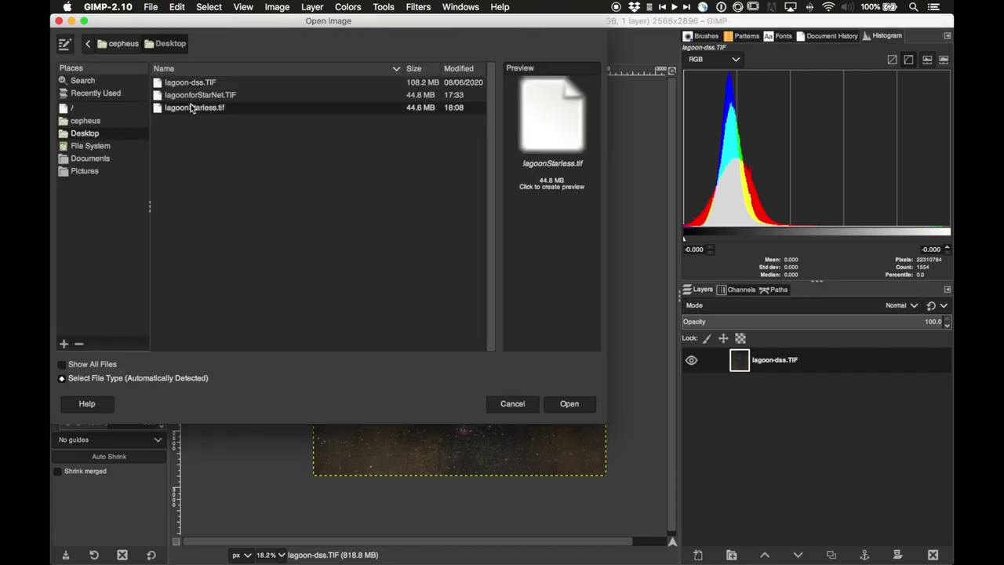
click(572, 406)
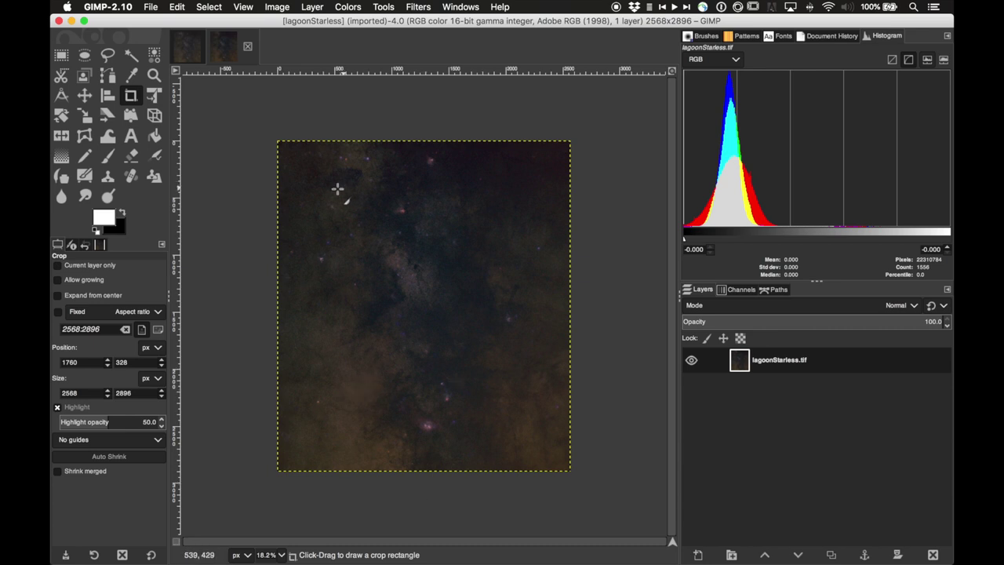
- Start a Colors > Curves adjustment on the starless image
click(346, 6)
mouse_move(436, 197)
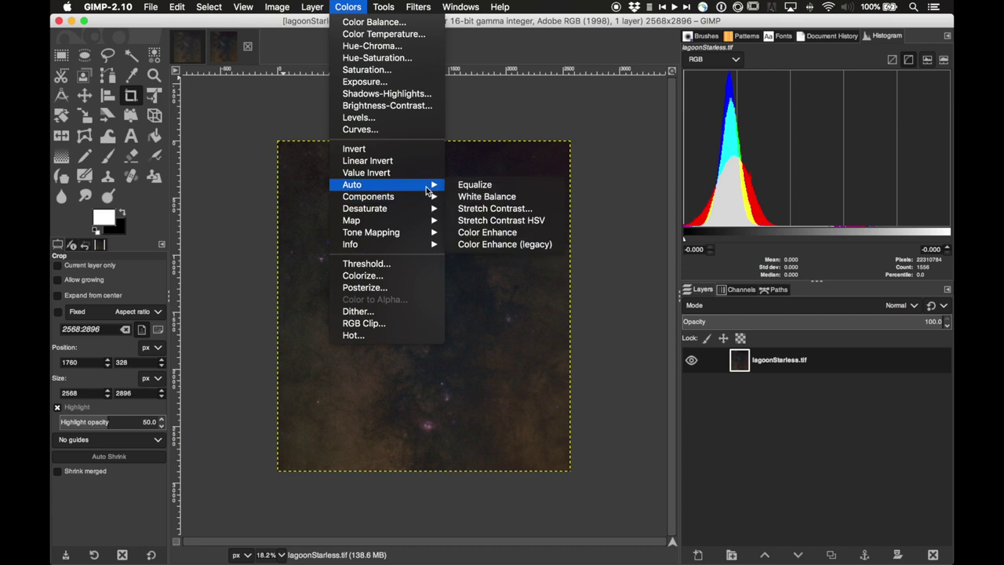
click(406, 132)
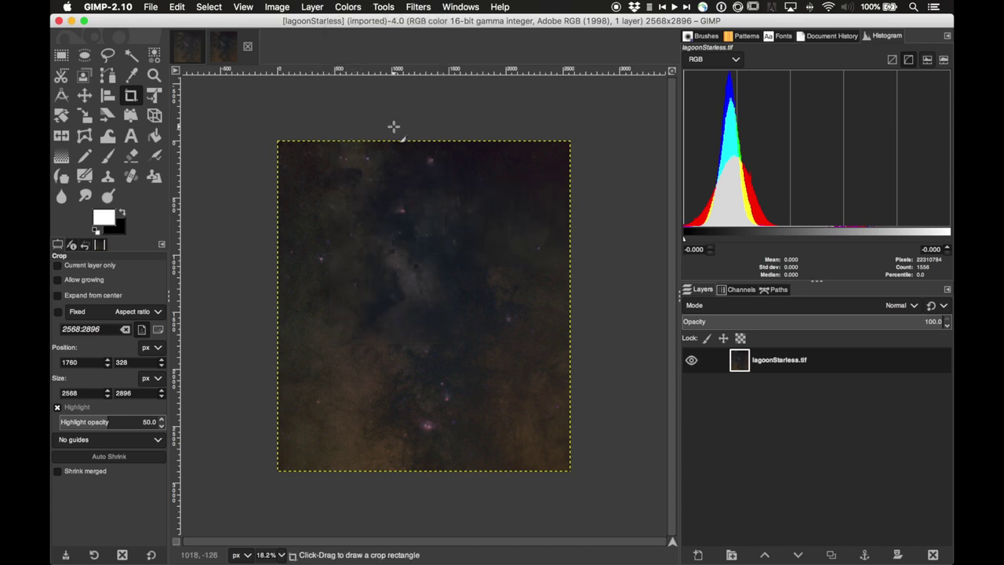
- Brighten the starless Lagoon image with a two-point Curves adjustment
drag(720, 329, 711, 316)
click(680, 355)
drag(679, 355, 679, 359)
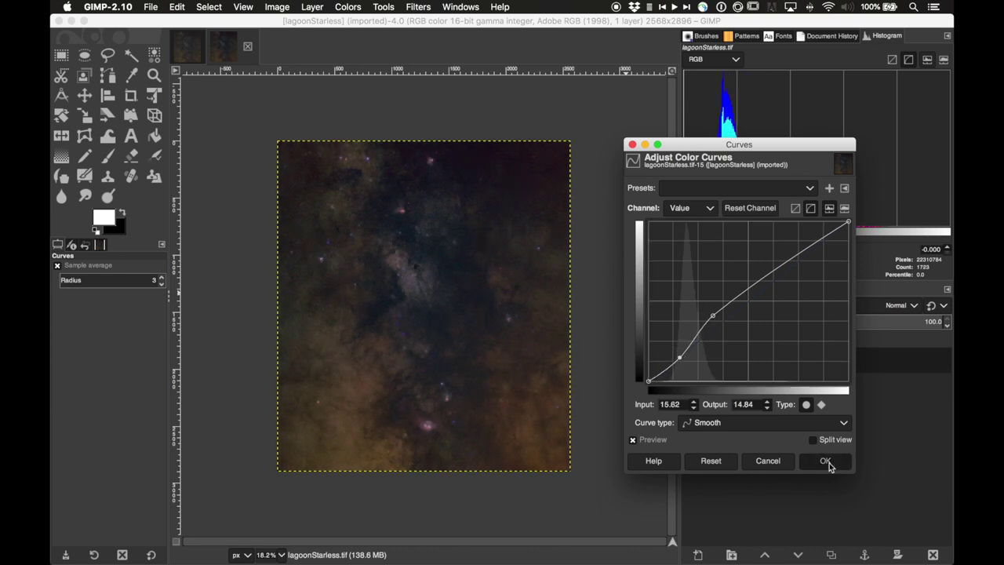
click(825, 460)
- Boost the image's saturation by raising Scale to about 1.10
click(312, 6)
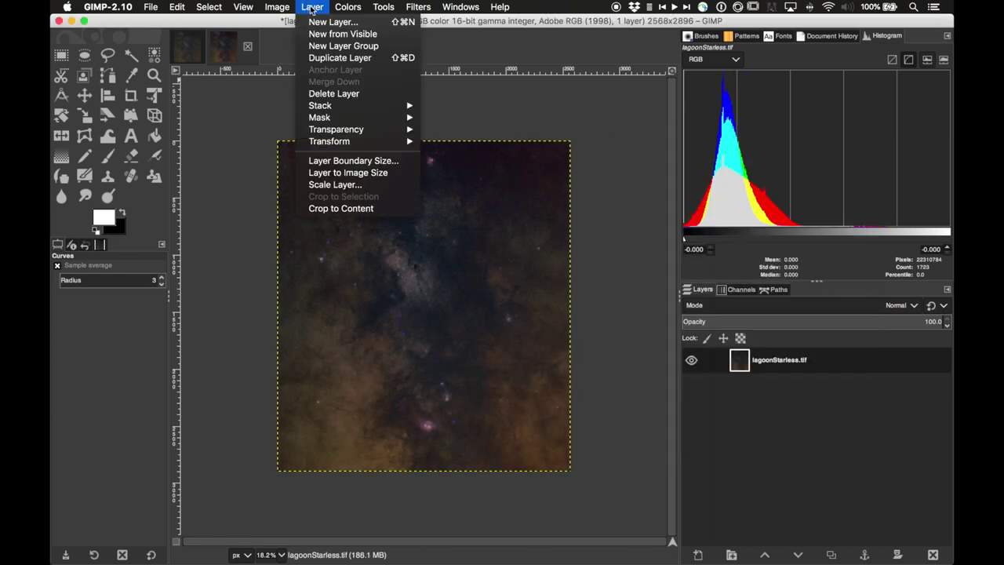
mouse_move(342, 5)
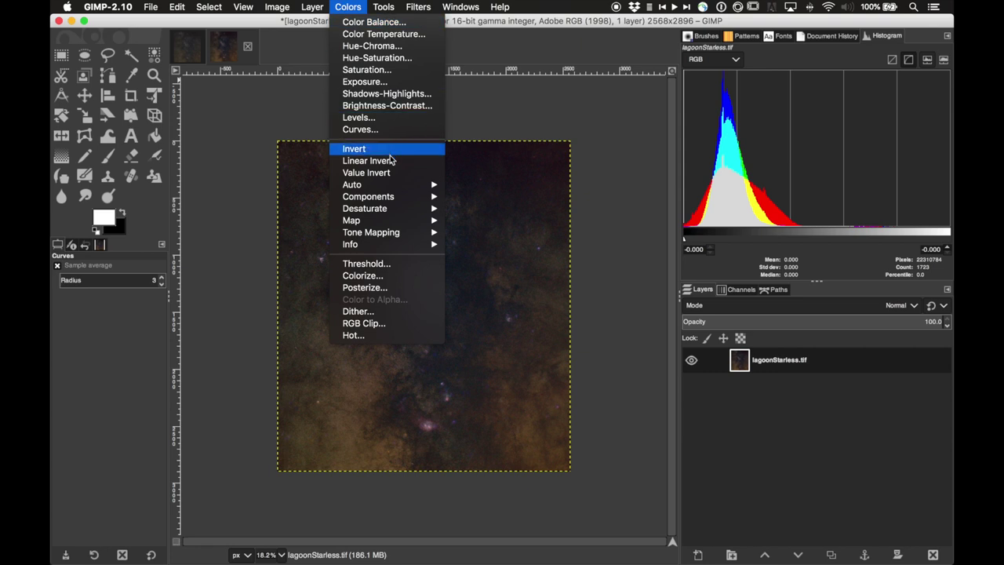
click(367, 70)
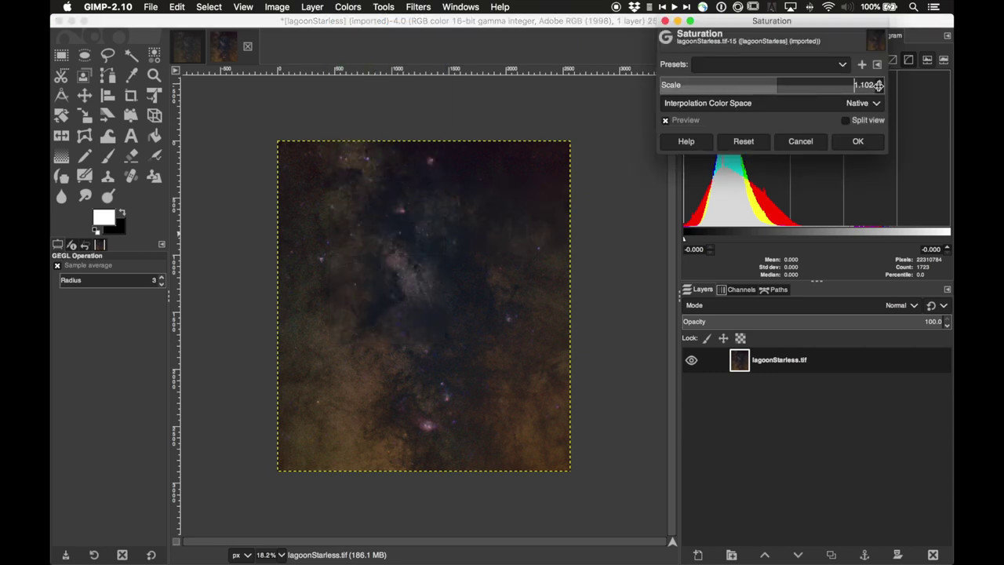
click(859, 142)
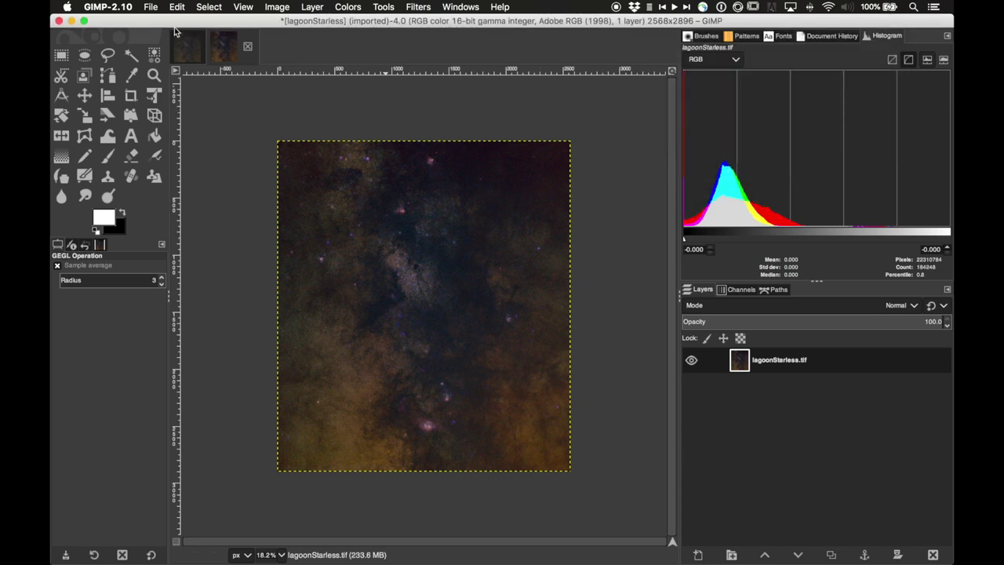
- Copy the visible pixels of the lagoonforStarNet image
click(187, 47)
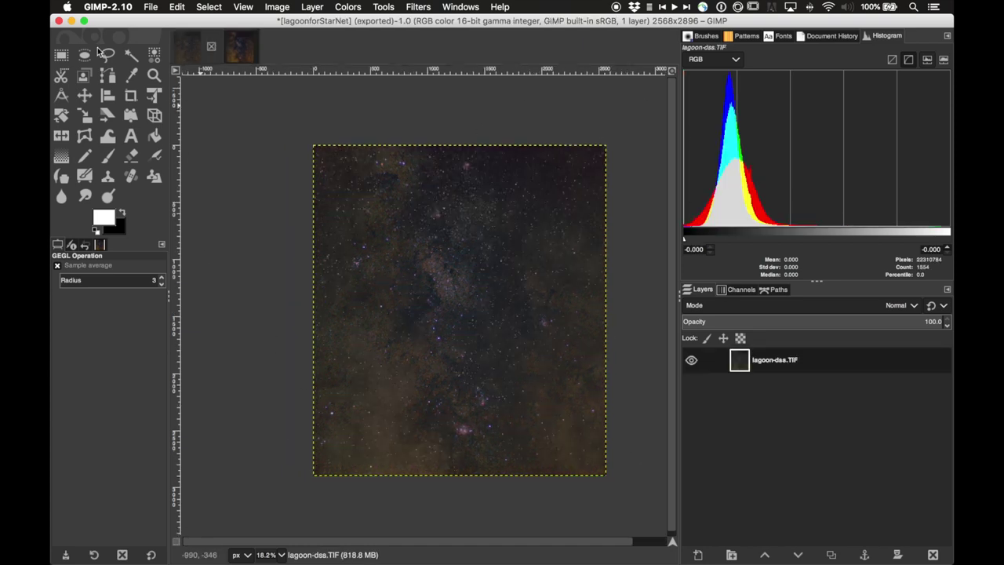
click(143, 6)
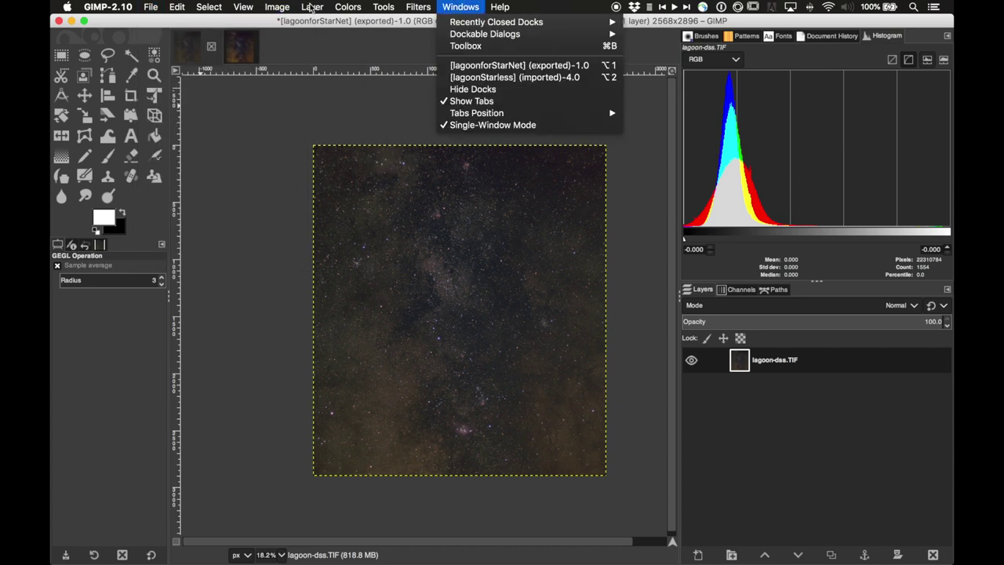
mouse_move(174, 7)
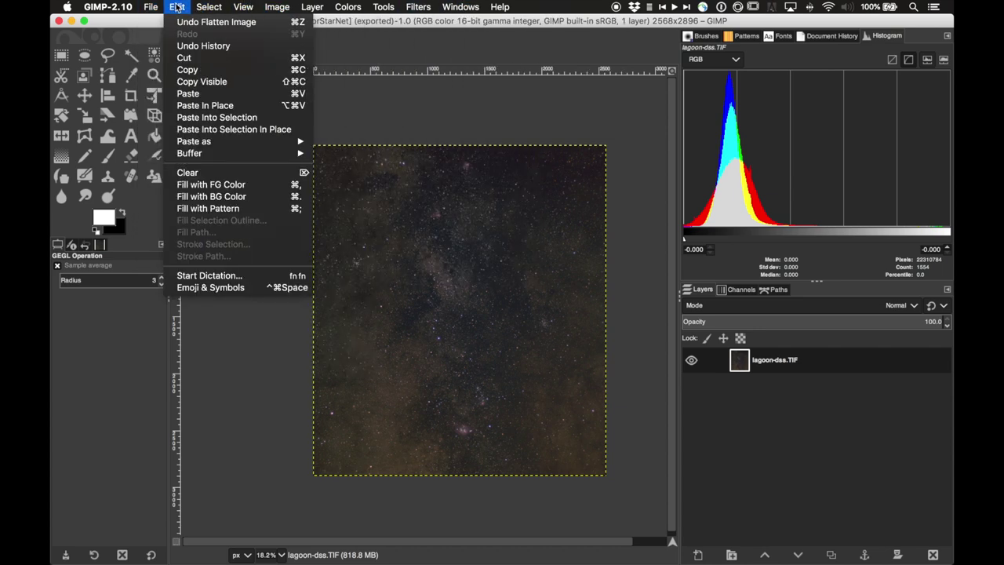
click(189, 82)
- Paste them in place into the lagoonStarless image as a floating selection
click(240, 49)
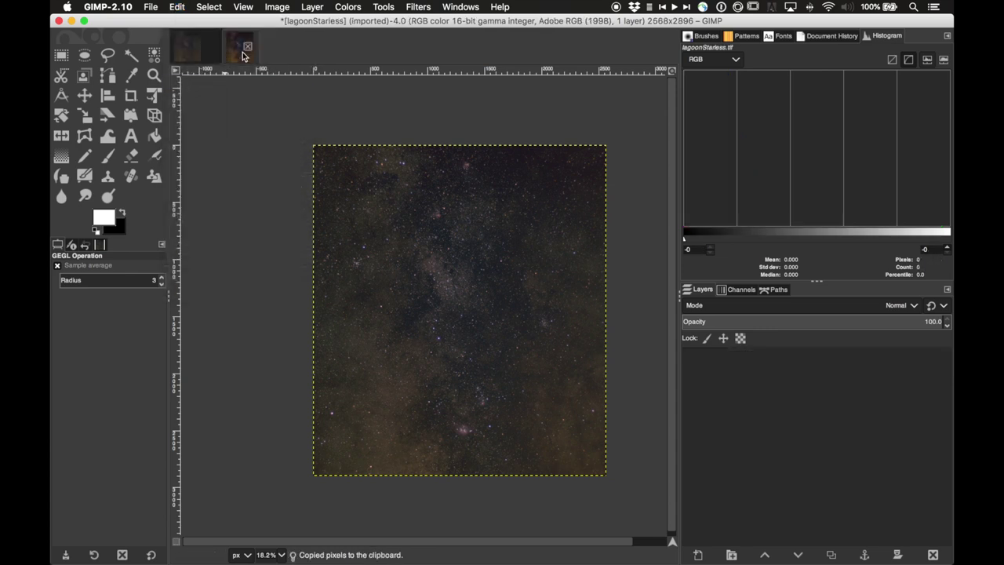
click(178, 7)
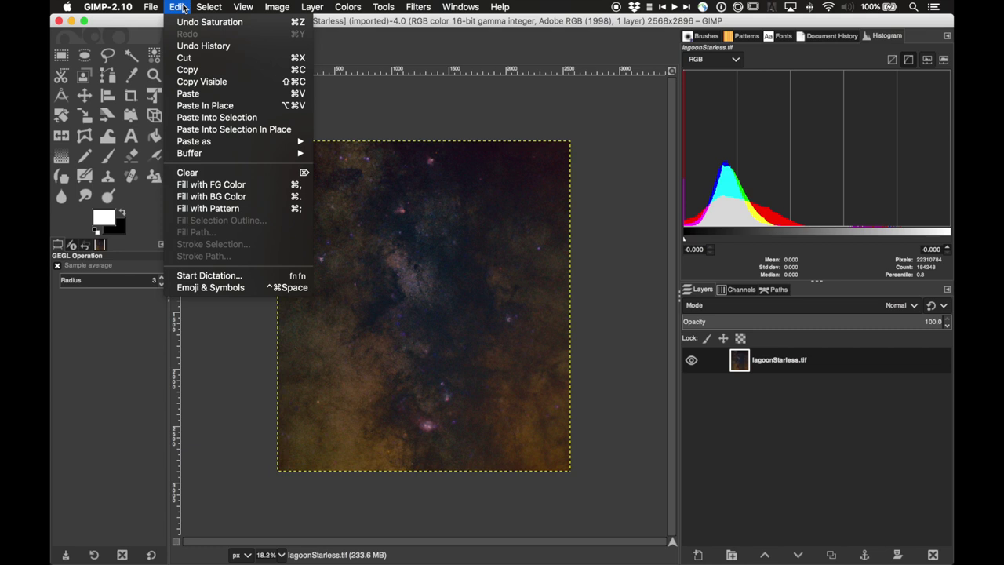
click(203, 105)
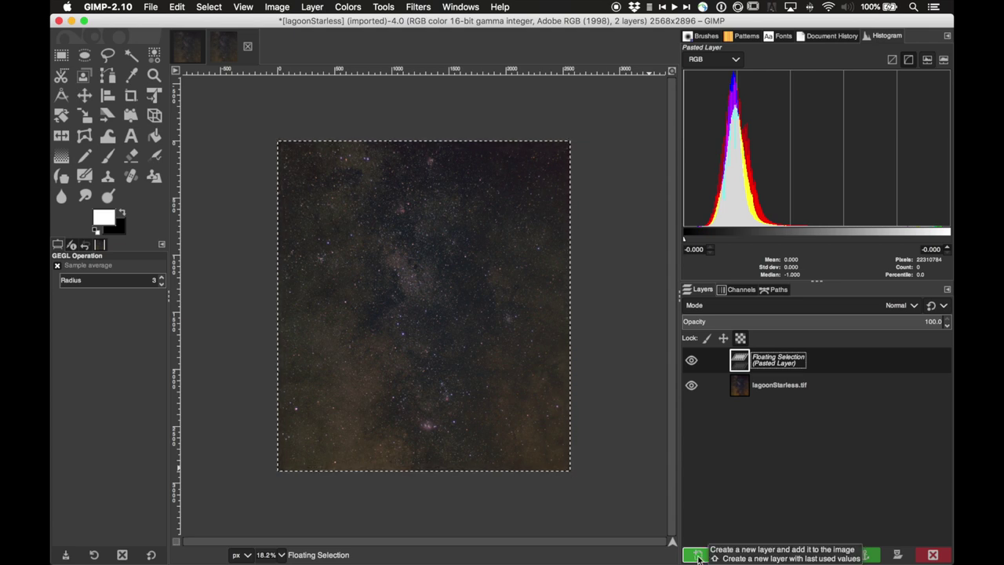
- Turn the floating paste into a new layer named 'stars'
click(698, 555)
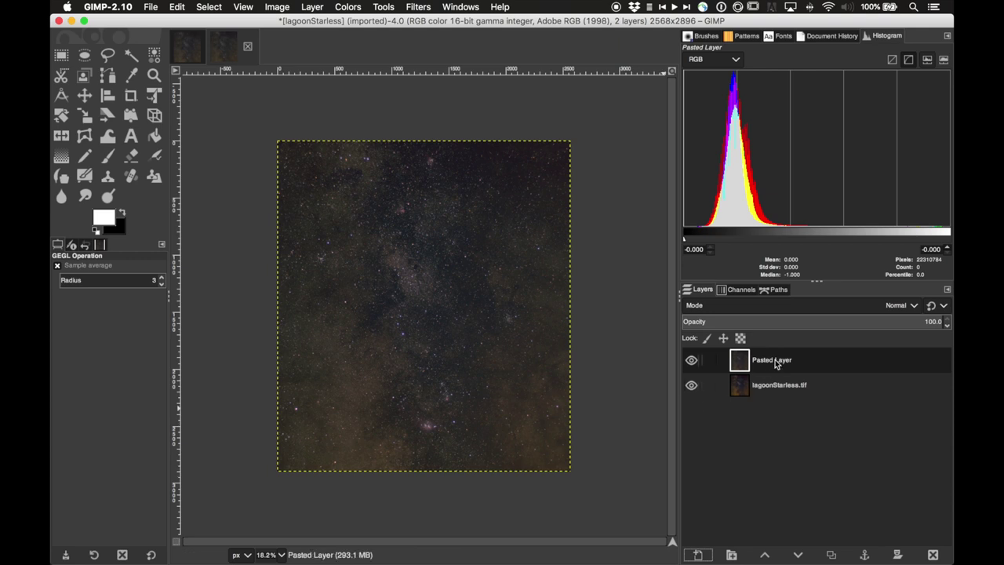
double_click(774, 362)
text(s)
key(Return)
- Set the stars layer to Screen mode, hiding and re-showing it to compare
click(912, 305)
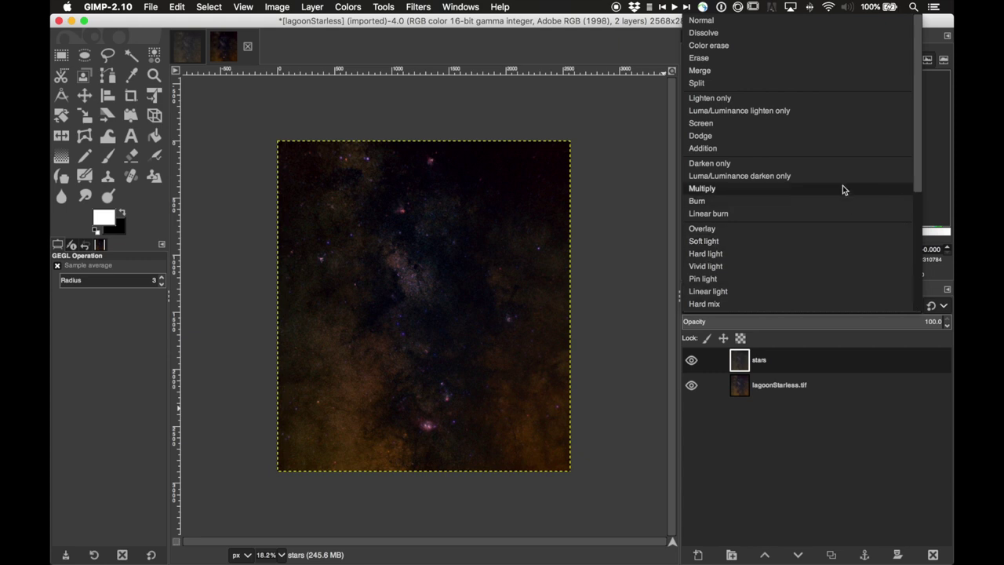
click(810, 126)
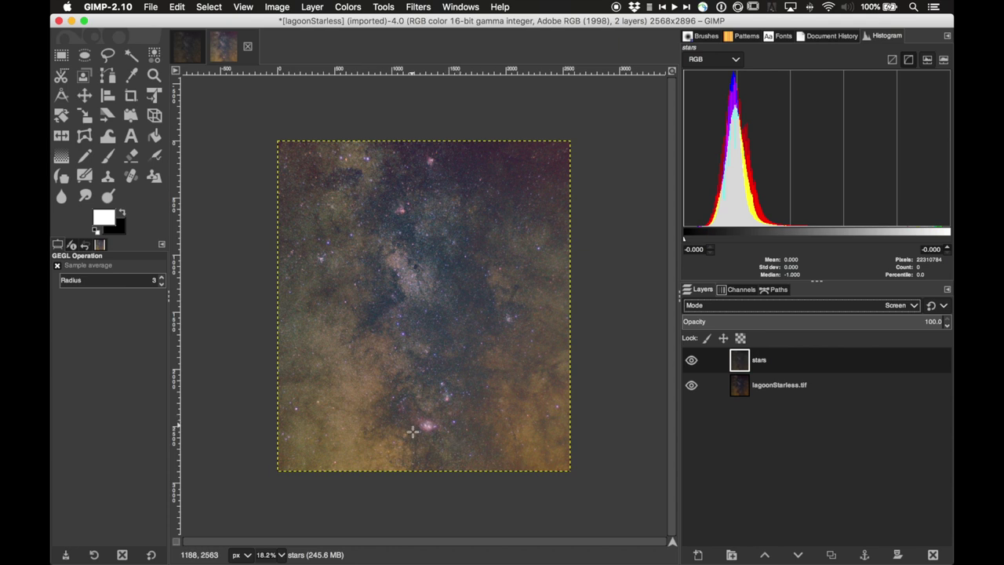
click(691, 359)
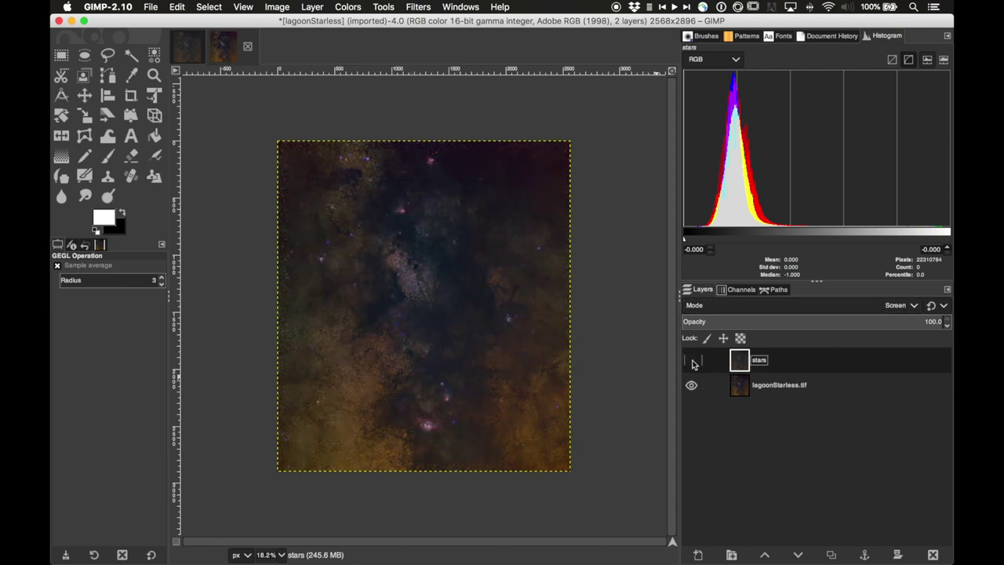
click(691, 360)
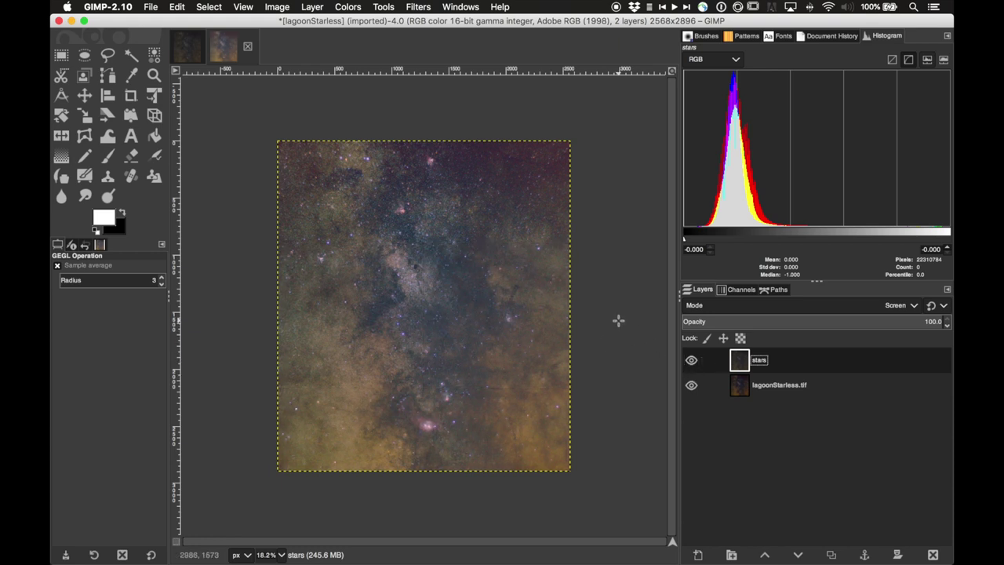
- Zoom in slightly and create a new layer from the combined stars and starless image
scroll(619, 320, up, 1)
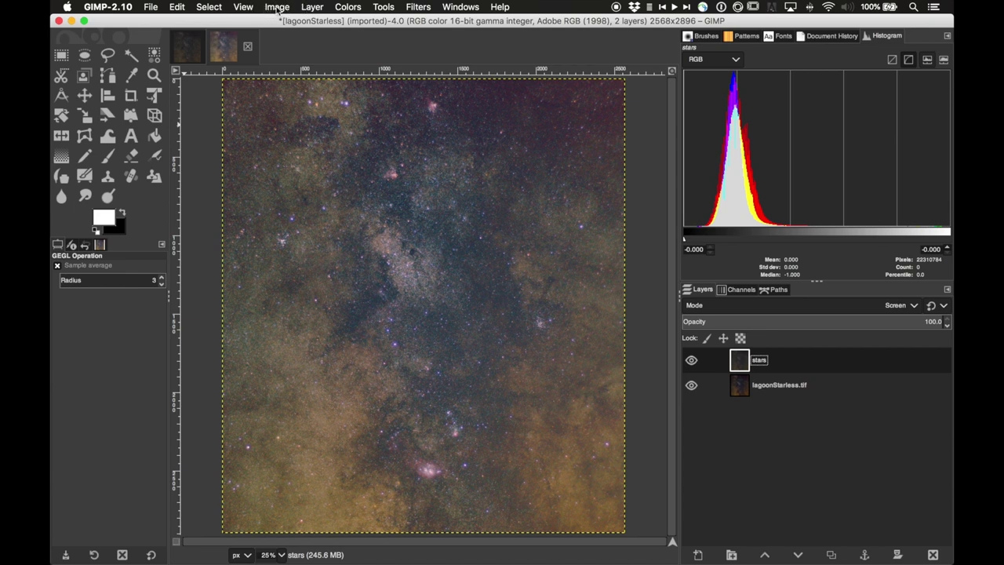
click(311, 8)
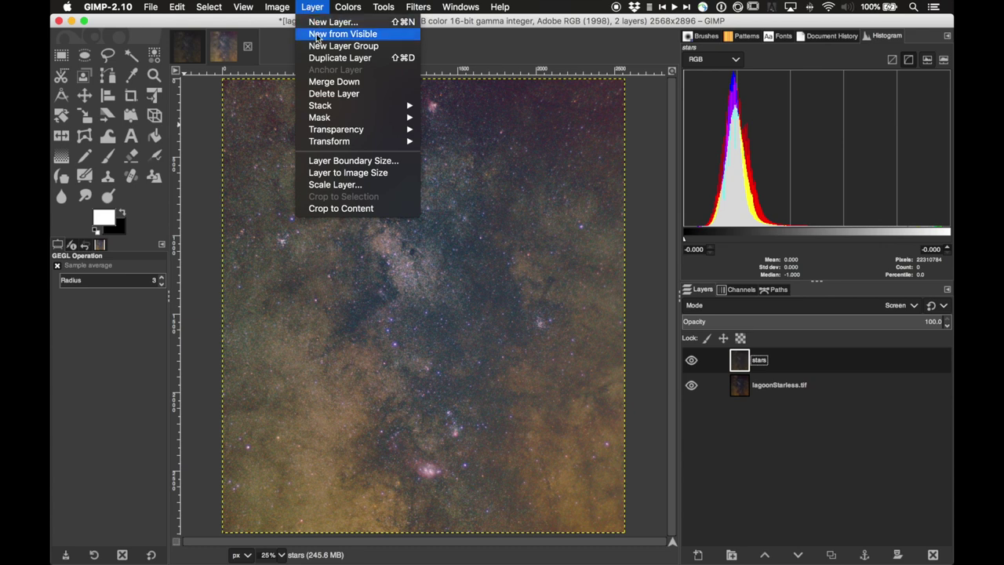
click(333, 34)
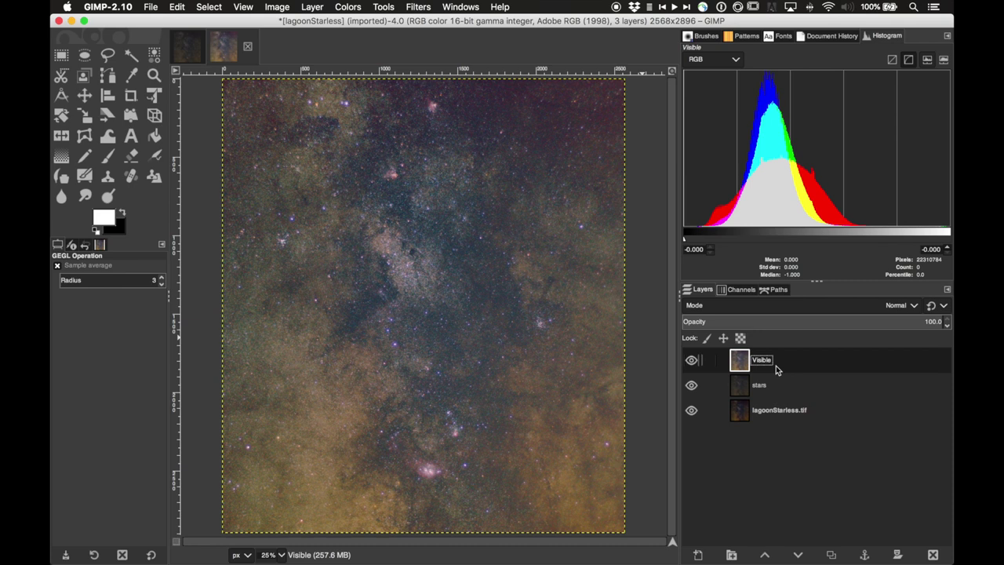
- Apply Curves to the Visible layer with the black point at input 10, output 0
click(312, 7)
mouse_move(347, 7)
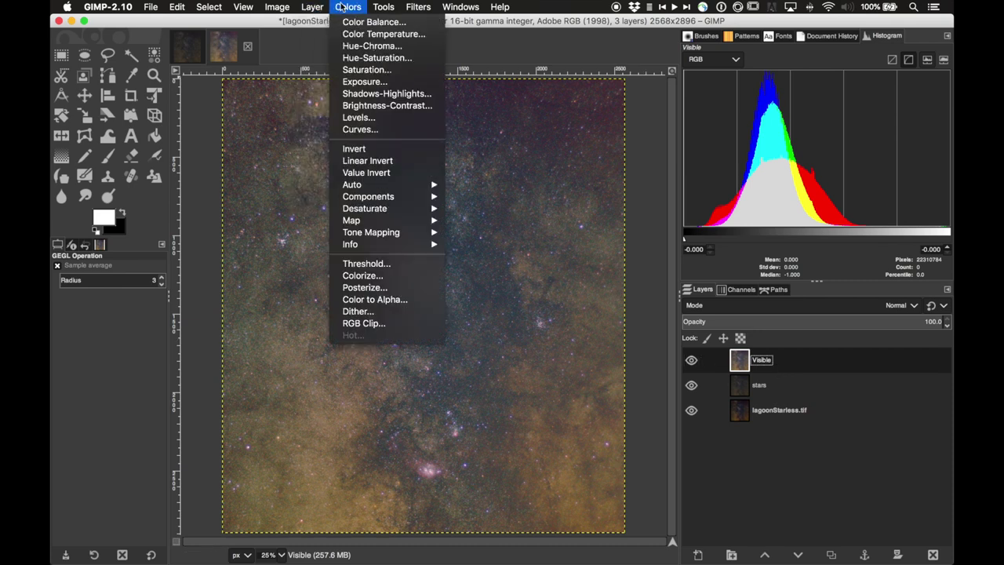
click(360, 129)
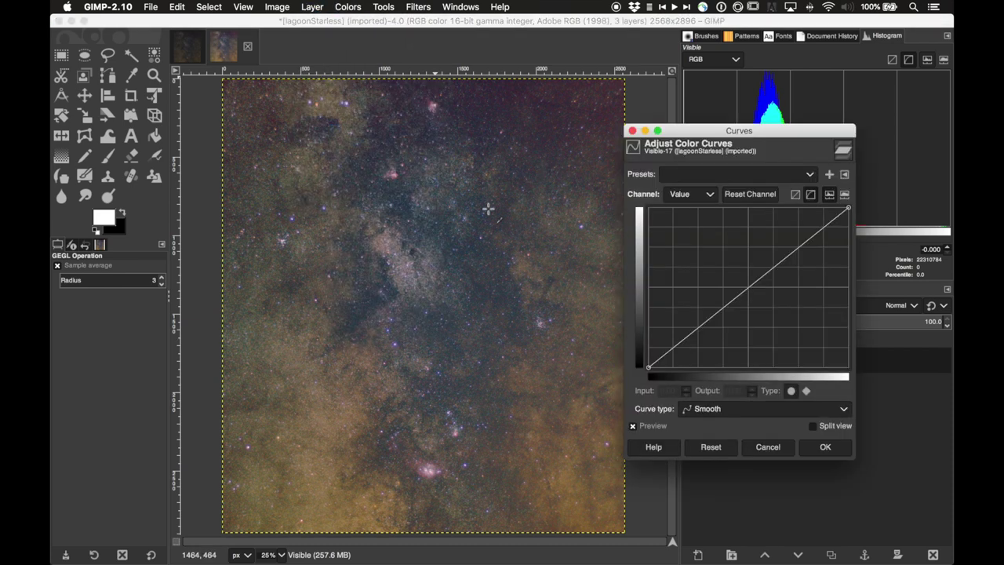
drag(650, 365, 667, 368)
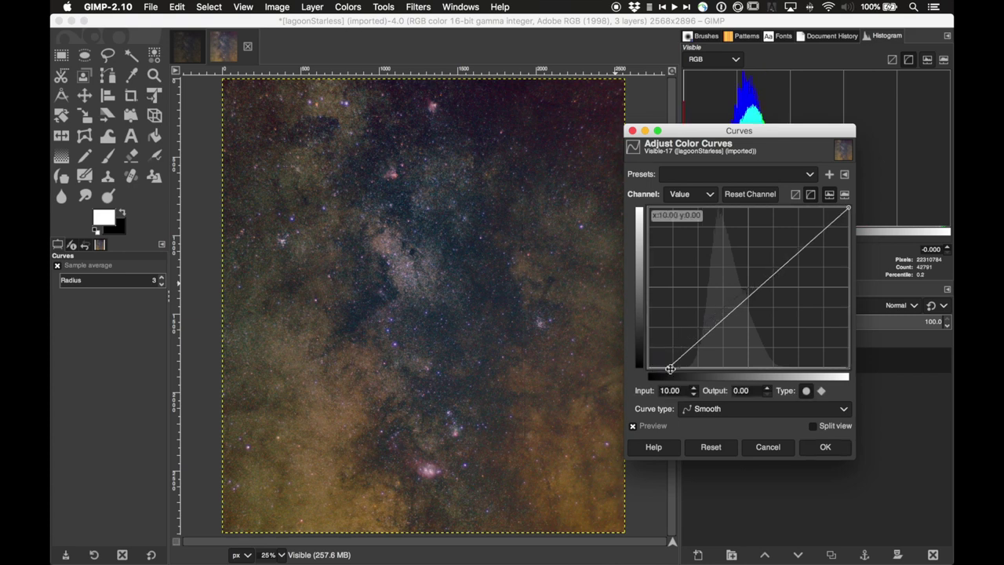
click(823, 447)
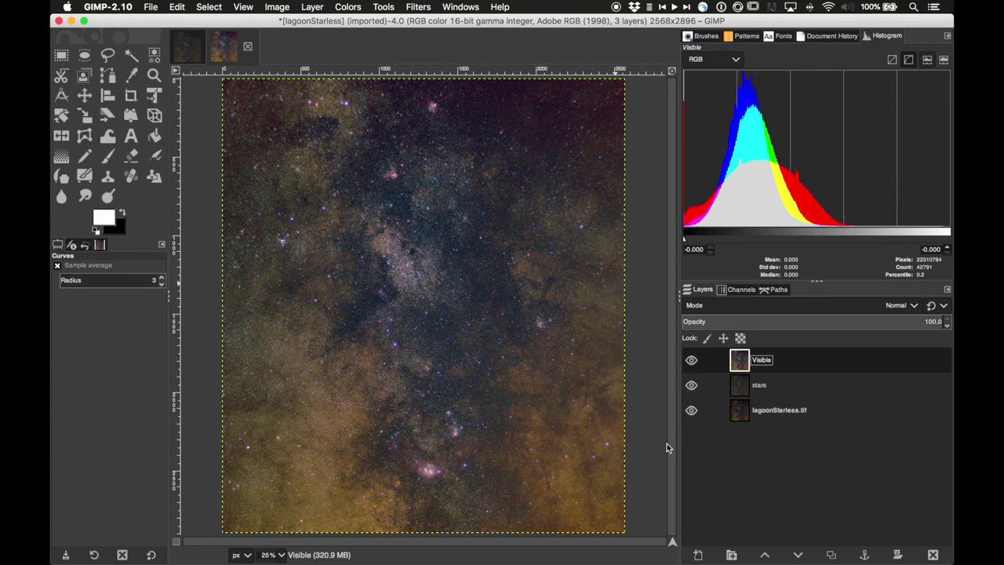
key(plus)
key(plus)
key(plus)
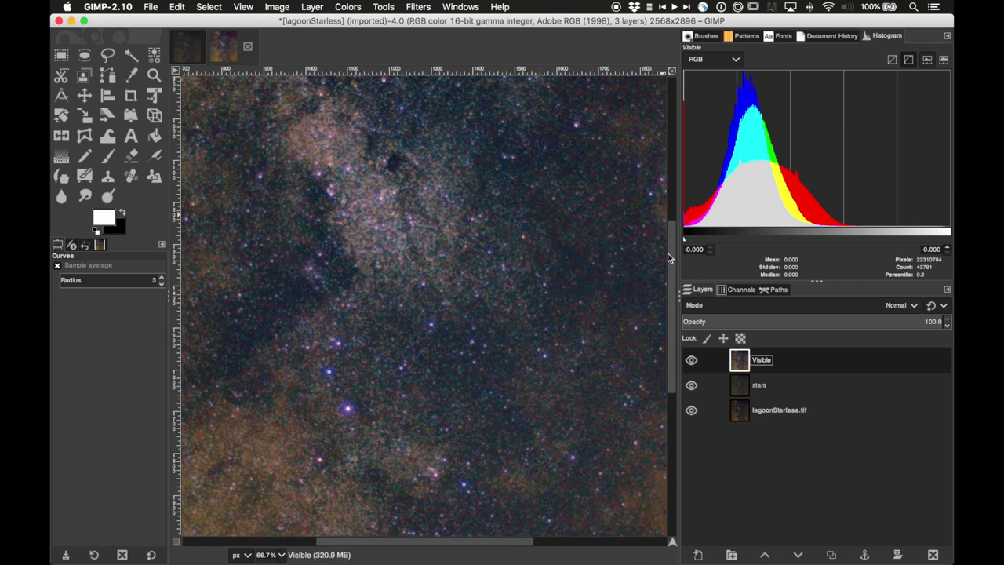
drag(668, 257, 661, 369)
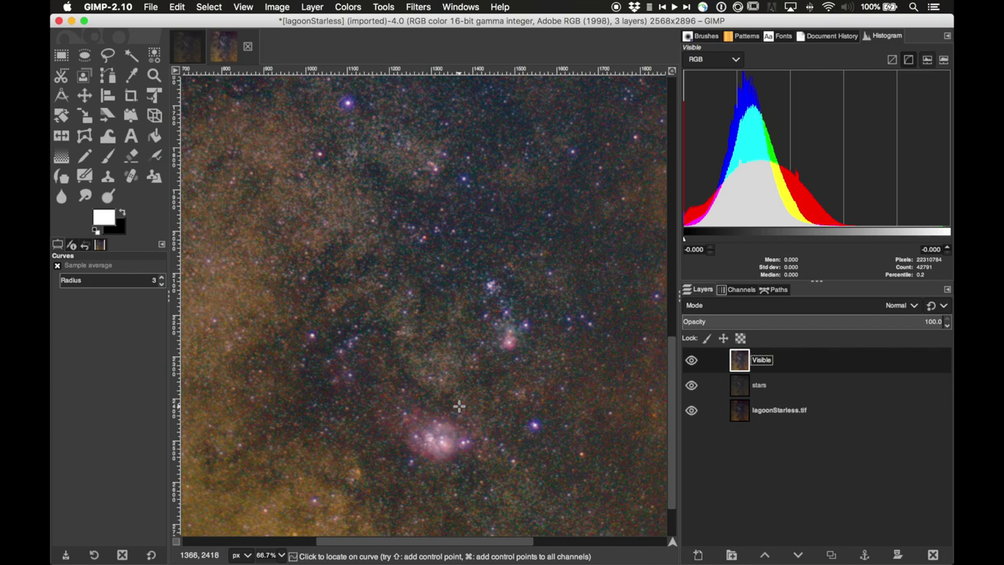
scroll(459, 406, down, 4)
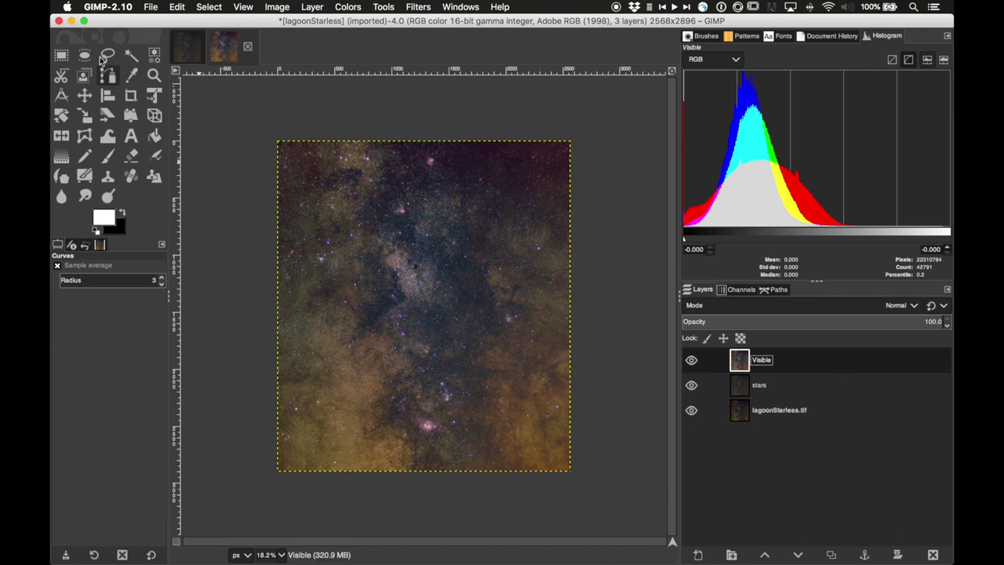
- Save the three-layer image to the Desktop as lagoon.xcf
click(150, 7)
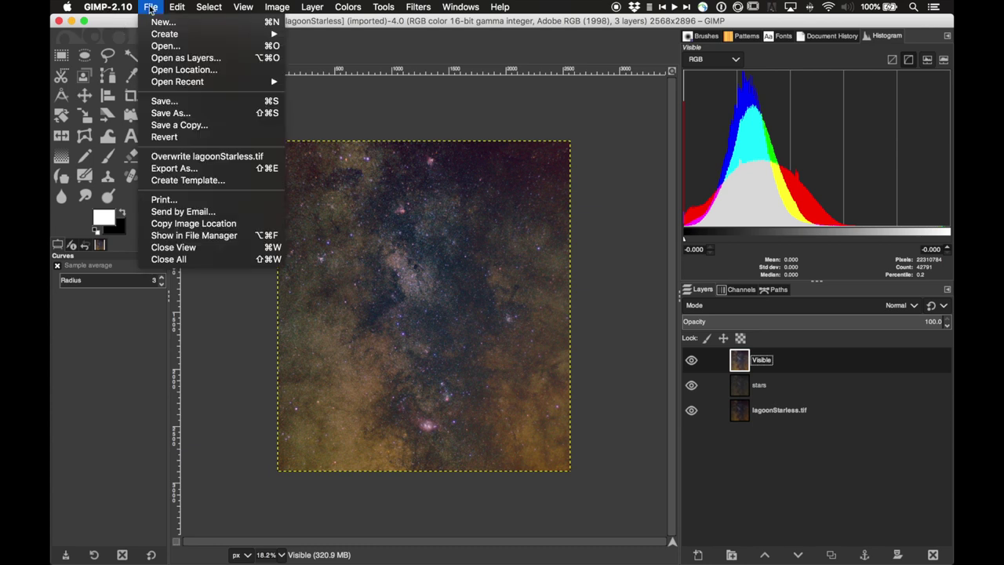
click(173, 115)
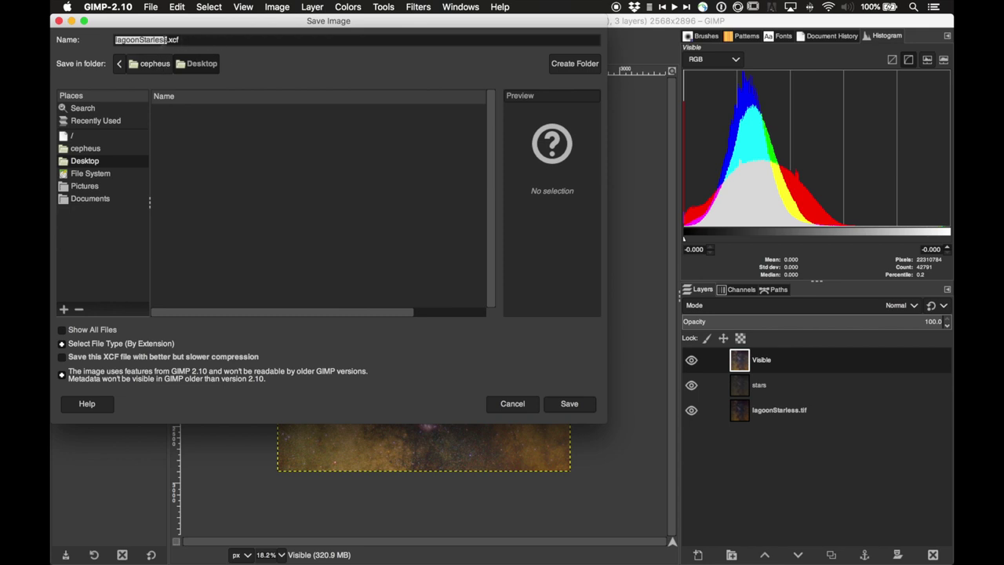
click(165, 39)
key(BackSpace)
key(BackSpace)
key(BackSpace)
key(BackSpace)
key(BackSpace)
key(BackSpace)
key(BackSpace)
key(BackSpace)
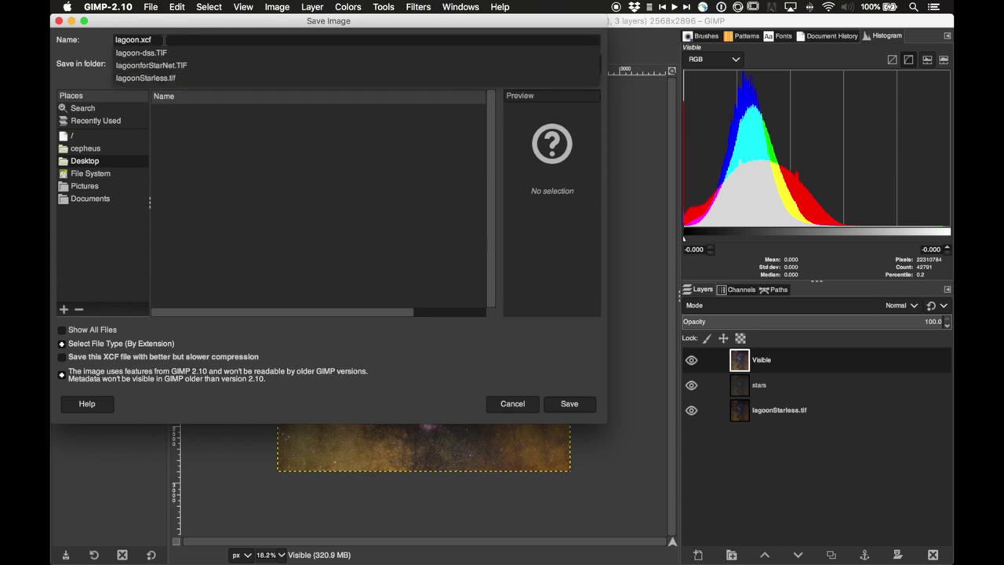
click(570, 402)
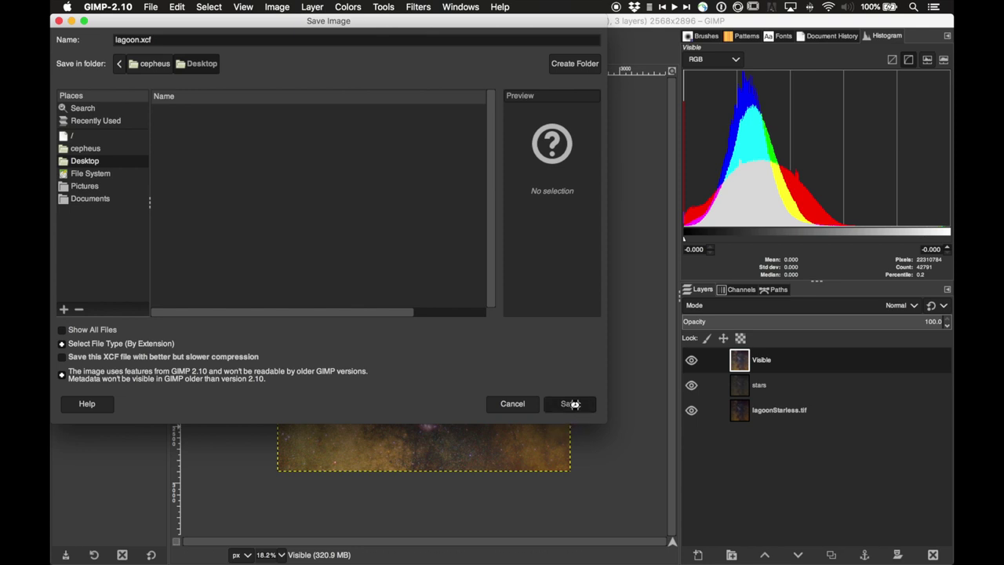
click(574, 403)
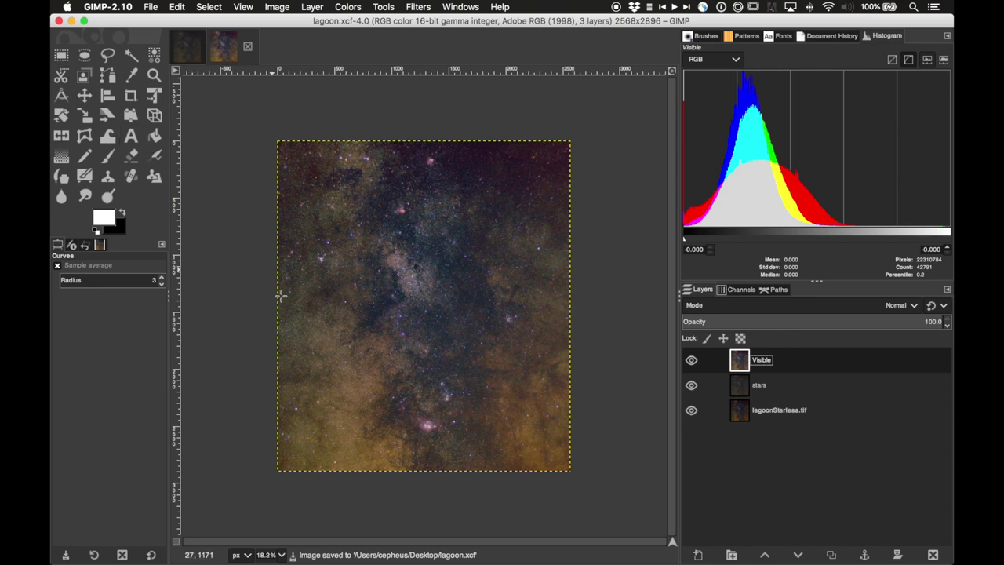
- Export the image to the Desktop as lagoon.jpg with JPEG quality 100
click(147, 6)
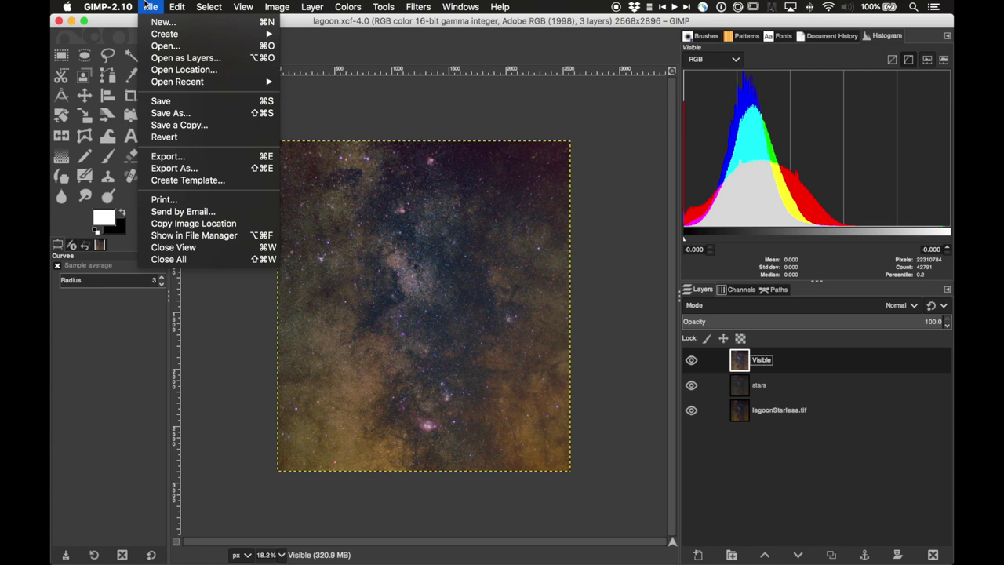
click(187, 173)
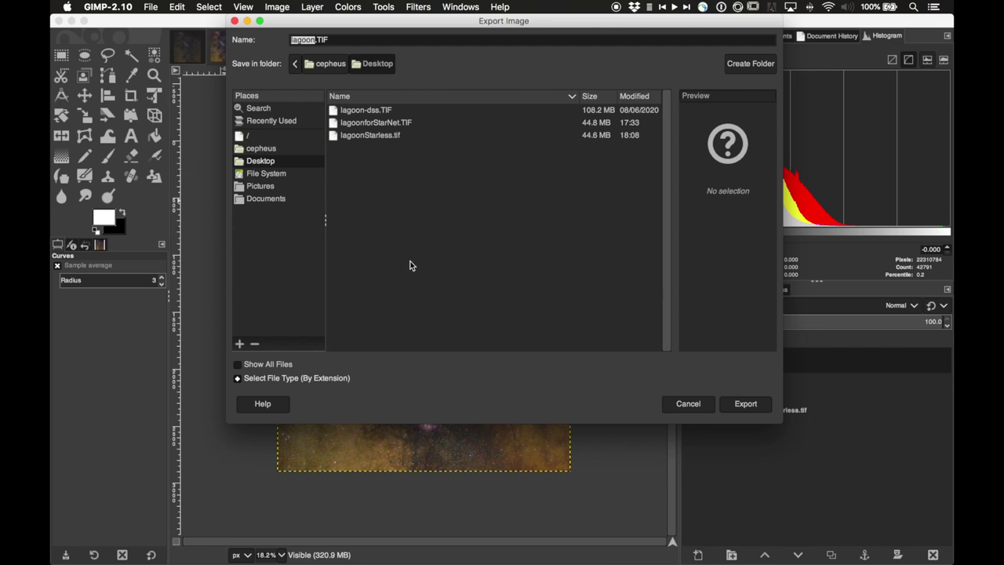
click(345, 40)
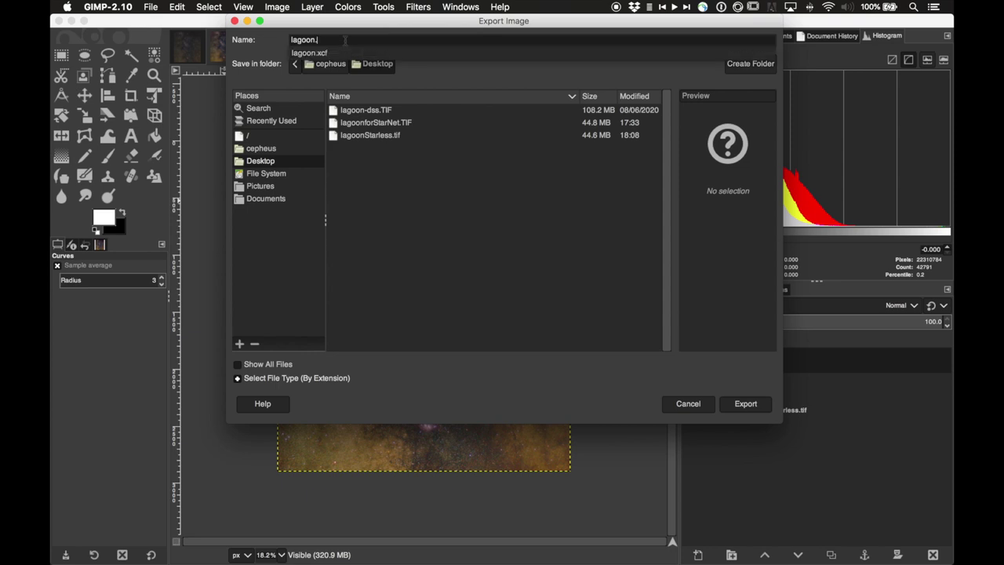
text(jpg)
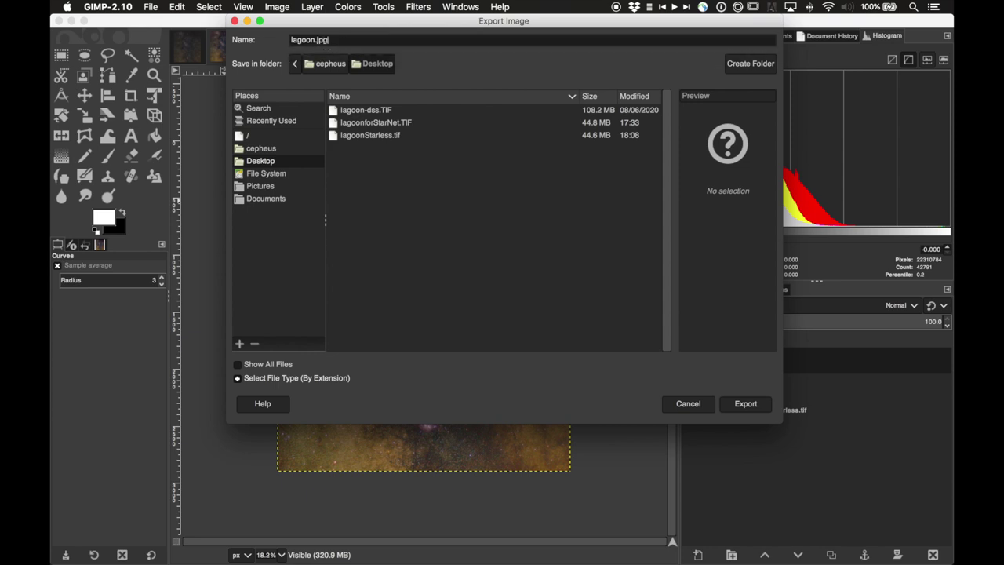
click(749, 403)
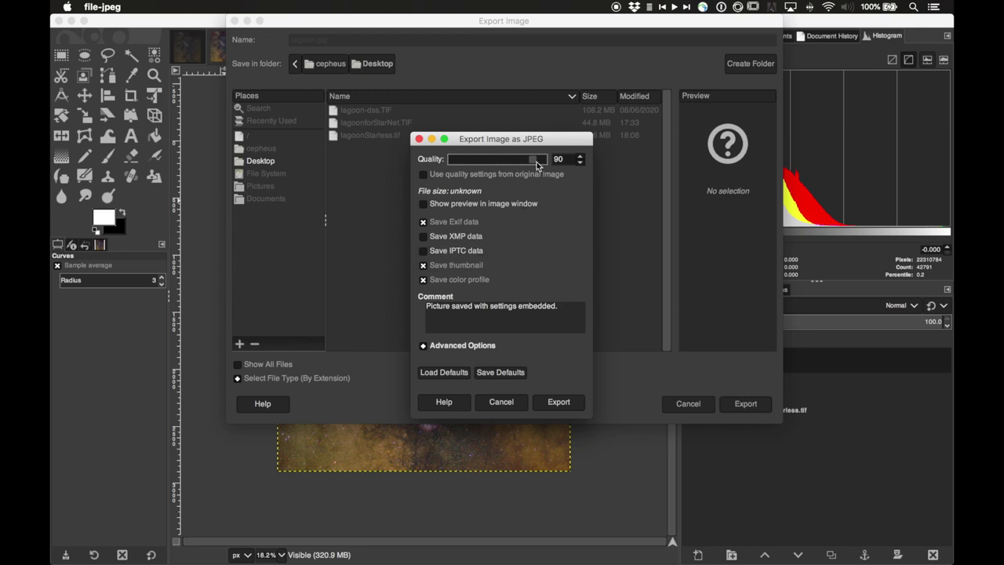
drag(536, 161, 806, 156)
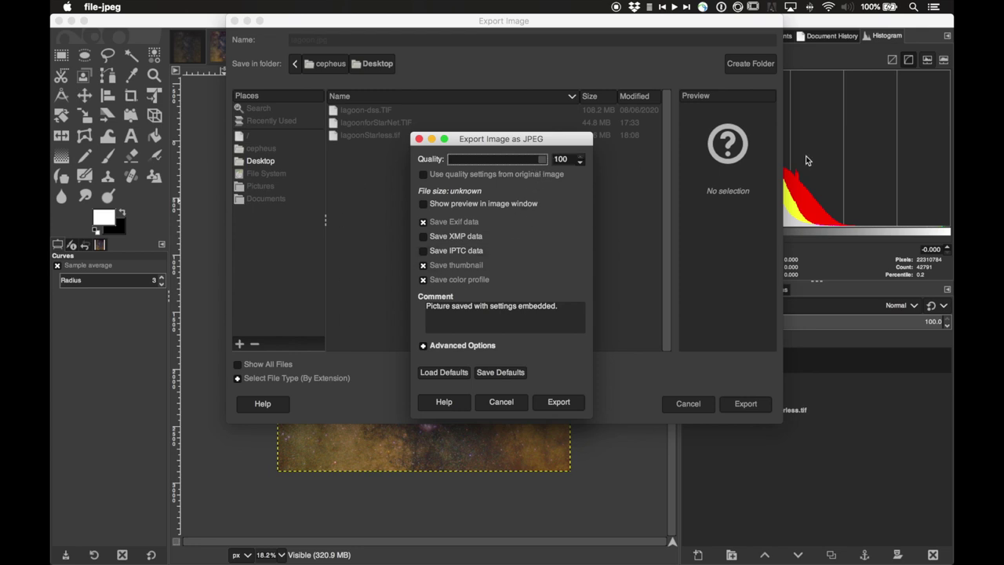
click(545, 406)
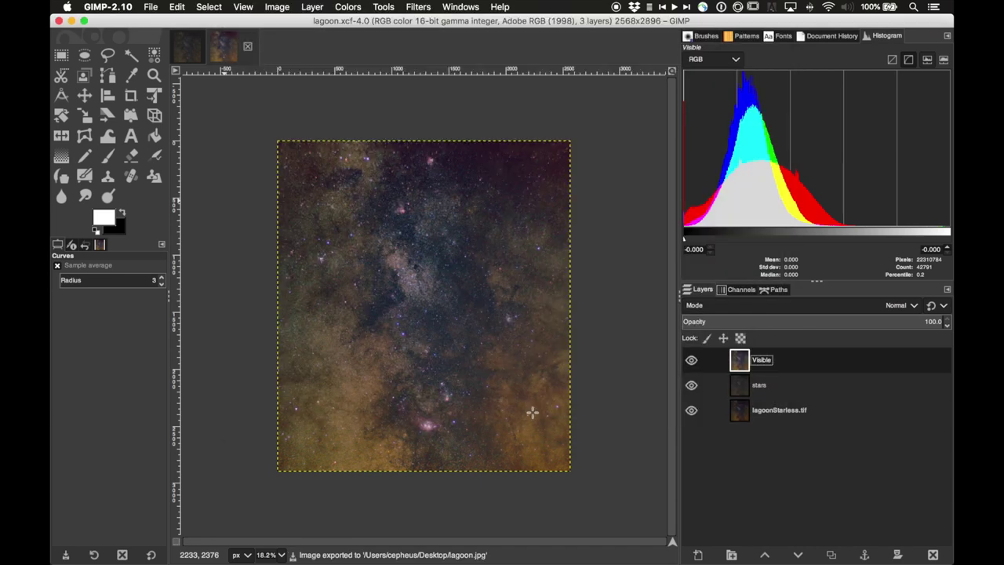
- Hide GIMP and view lagoon.jpg full screen in Preview
key(super+h)
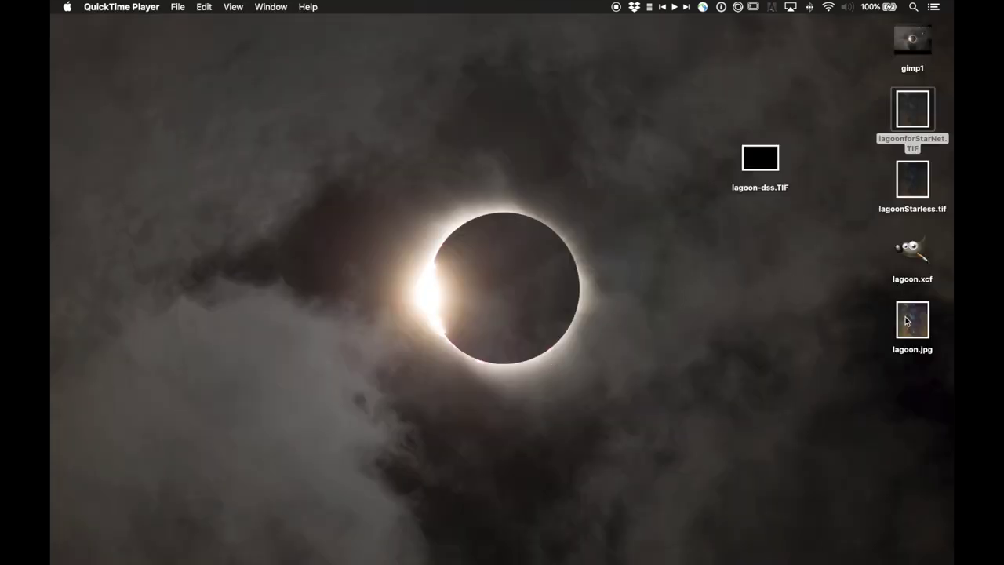
double_click(910, 322)
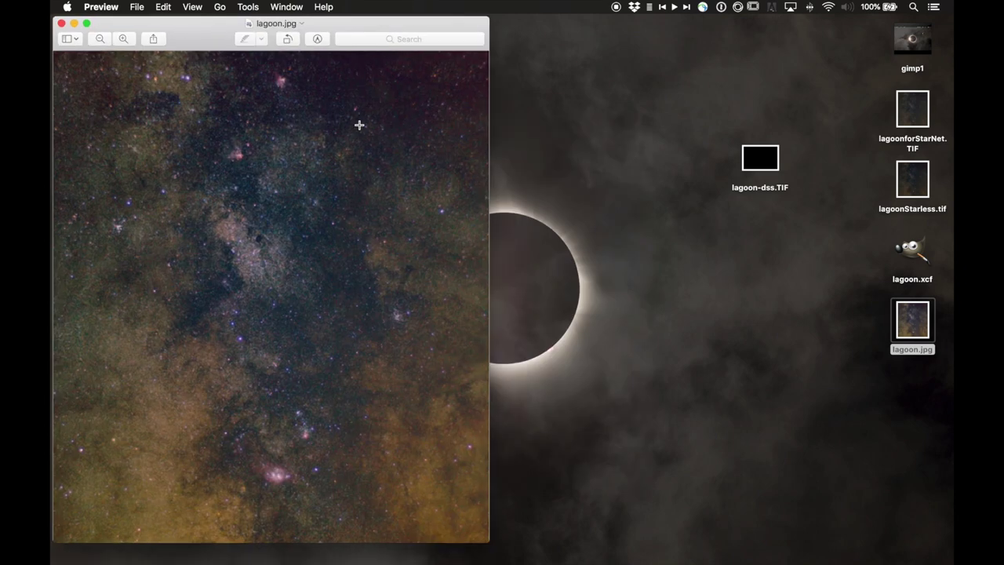
click(196, 8)
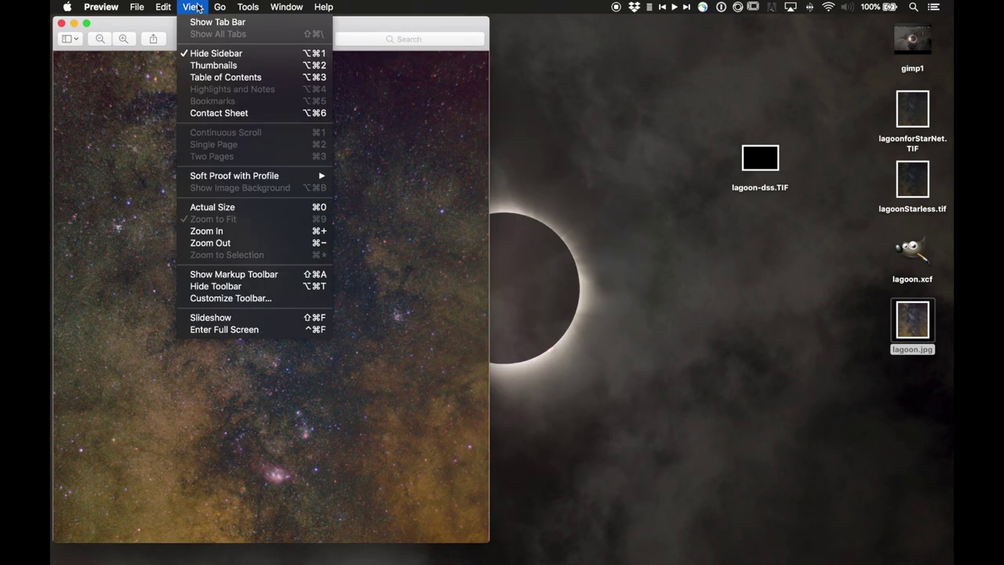
click(233, 329)
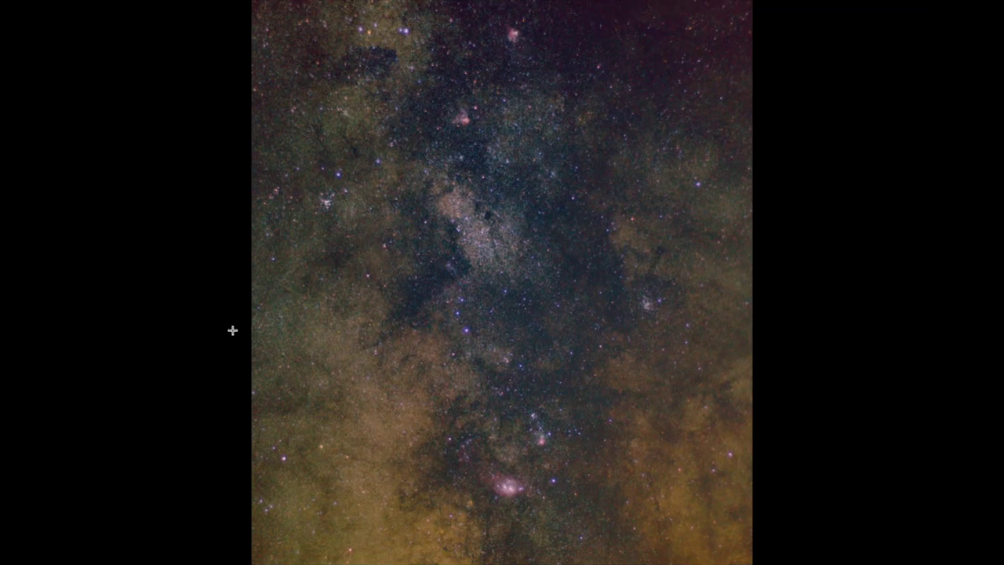